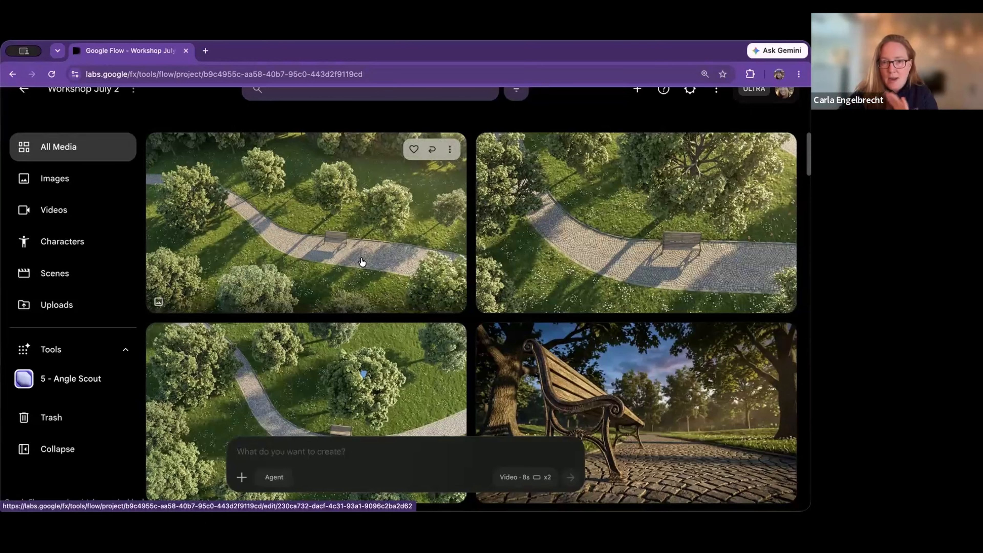
# Switch the prompt's generation type to Image
pyautogui.scroll(2, 362, 310)
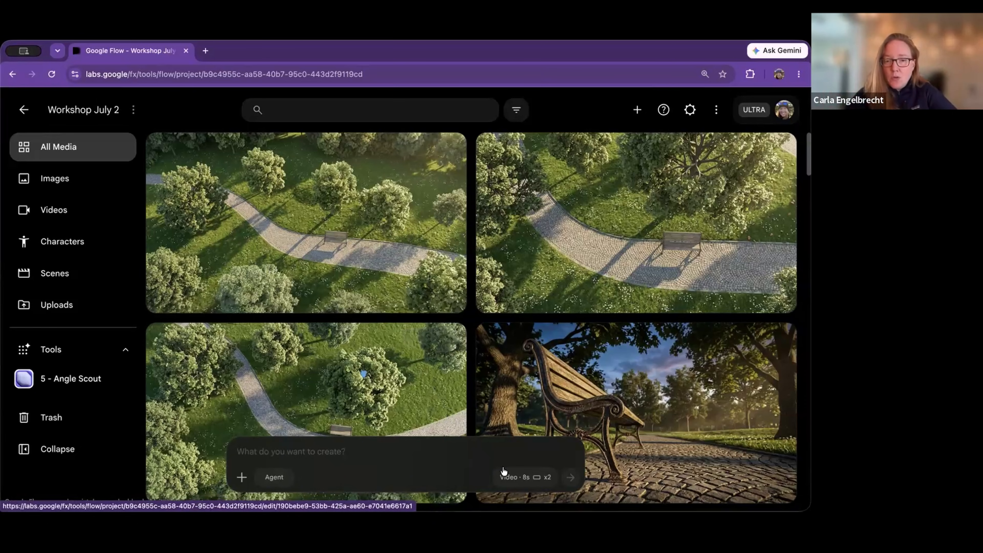
pyautogui.click(512, 478)
pyautogui.click(443, 314)
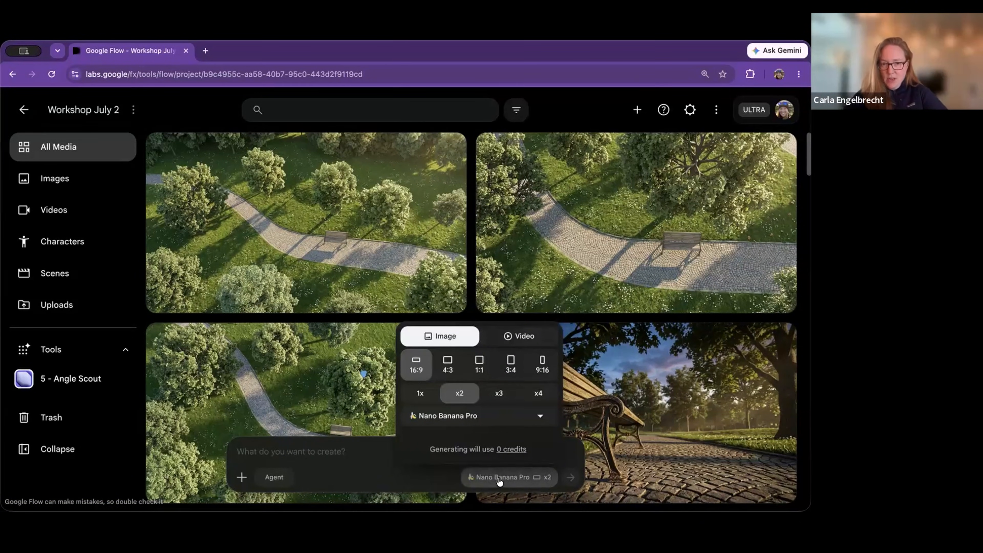
pyautogui.click(349, 451)
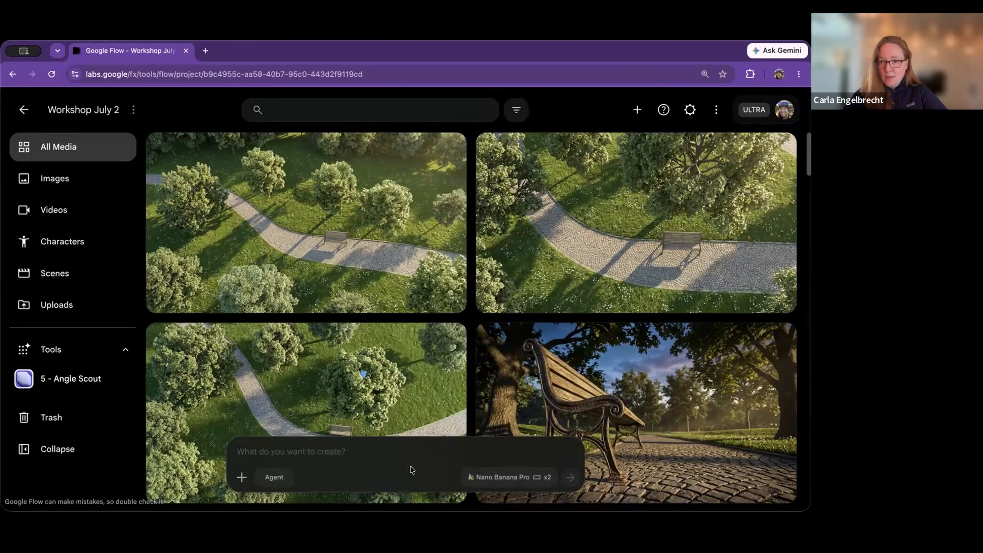
# Set the generation type to Video and choose the Veo 3.1 - Lite model, comparing its credit cost with Veo 3.1 - Fast
pyautogui.click(488, 477)
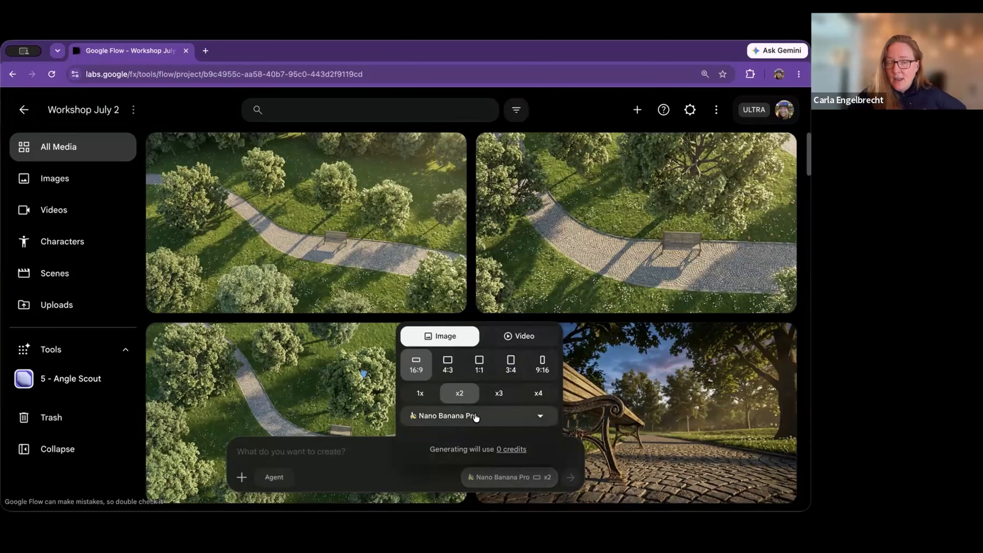
pyautogui.click(518, 336)
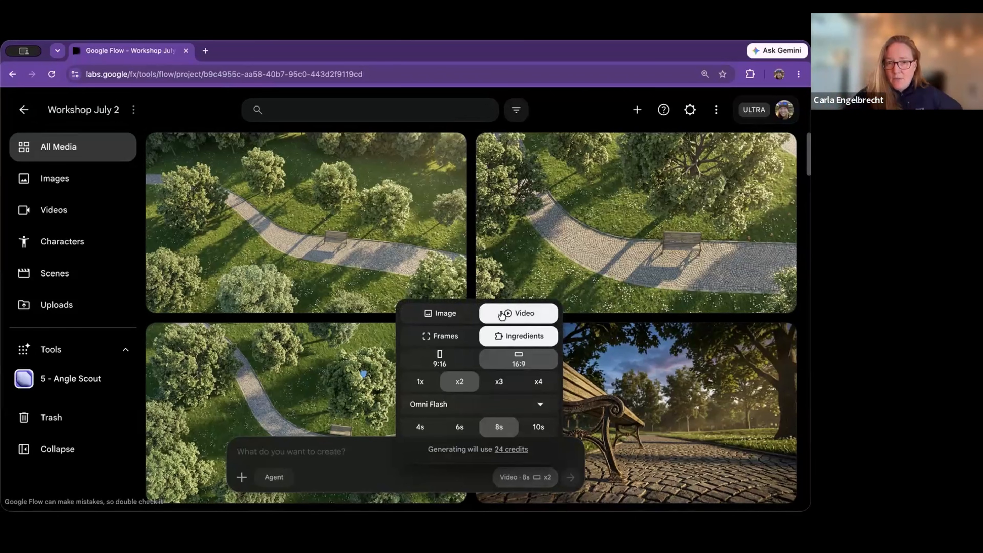
pyautogui.click(437, 406)
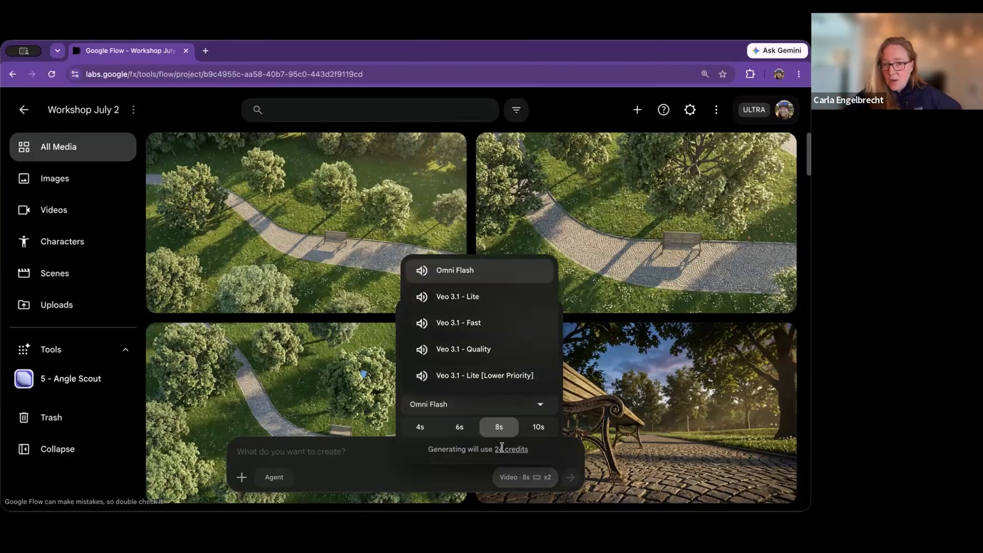
pyautogui.click(474, 327)
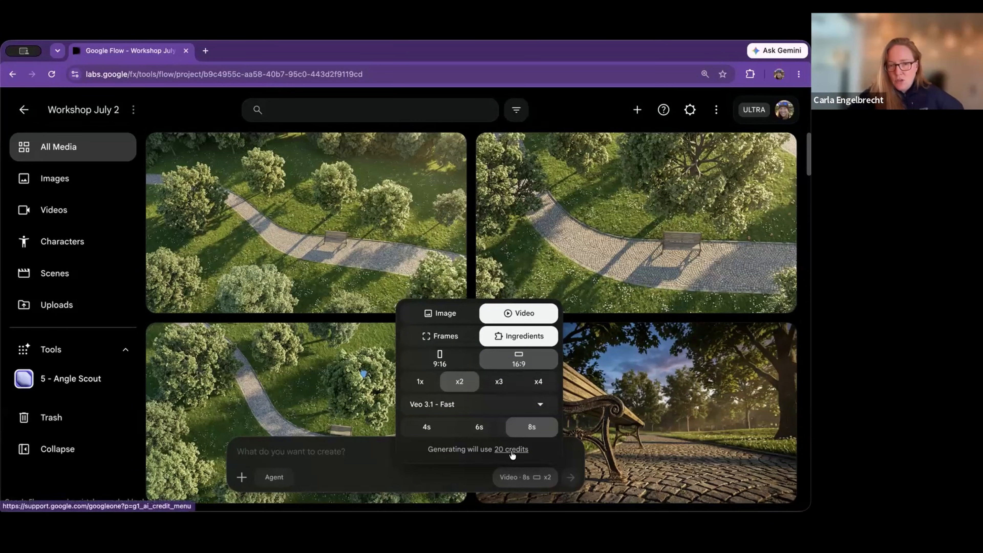
pyautogui.click(466, 407)
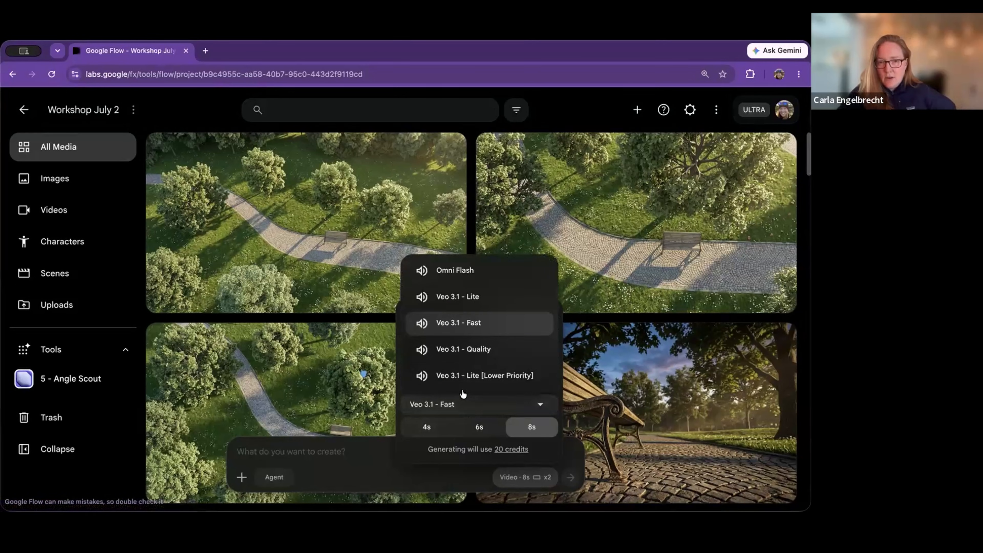
pyautogui.click(480, 304)
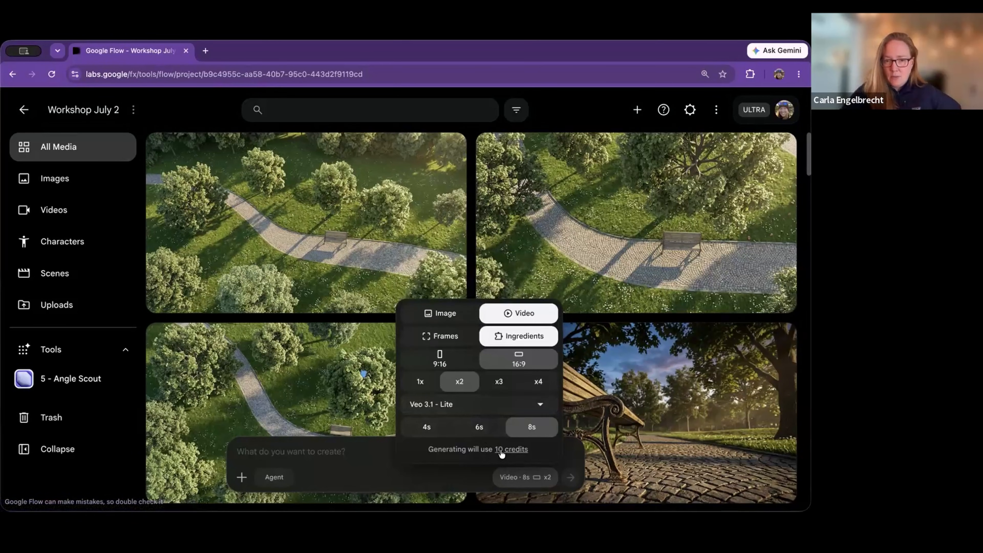
# Generate videos from a 3D CGI prompt describing a plump orange goldfish in a round glass fishbowl with a slow camera push-in
pyautogui.click(321, 452)
pyautogui.write('High-quality 3D CGI animated short, adorable stylized character animation, ultra-detailed fur and textures, soft cinematic lighting. A round glass fishbowl holding one plump little orange goldfish with glossy scales, flowing translucent fins, and big shiny black eyes, sits on a wooden table in a quiet, cozy room. The table is otherwise completely empty. Warm soft light through a nearby window, gentle reflections and caustics dancing on the water and glass. Nonverbal, no dialogue. Slow gentle camera push-in on the bowl. Detailed textures on the wood grain, the glass, and the water surface. Mood: calm, quiet, gently anticipatory. Shallow depth of field, warm inviting colors.')
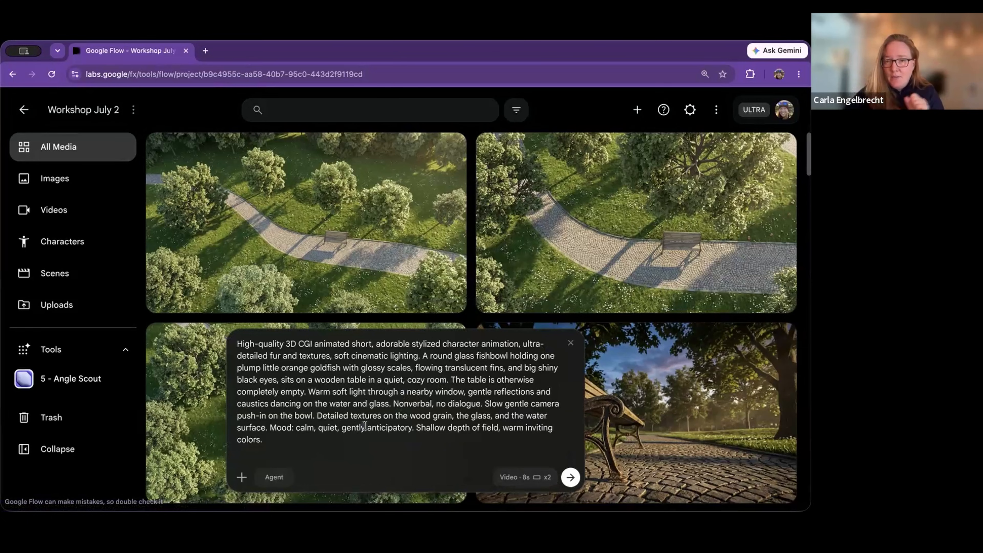
pyautogui.click(570, 478)
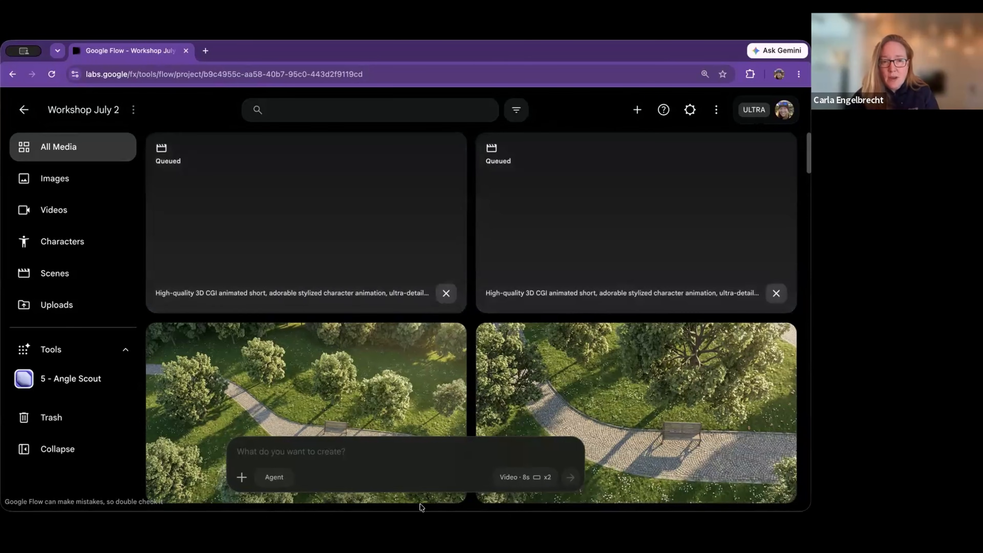
# Switch the generation type to Image and enter the same 3D CGI goldfish fishbowl prompt
pyautogui.click(515, 478)
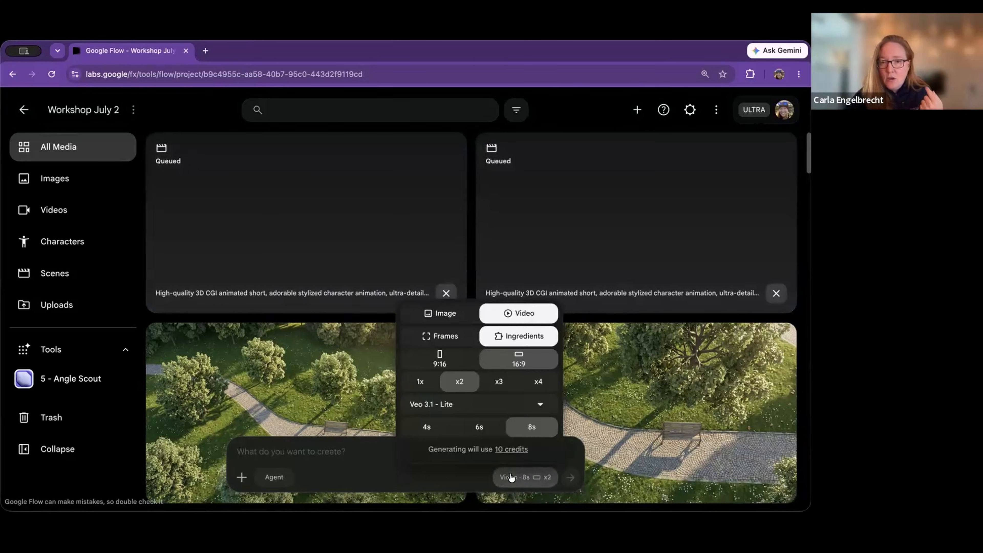
pyautogui.click(448, 313)
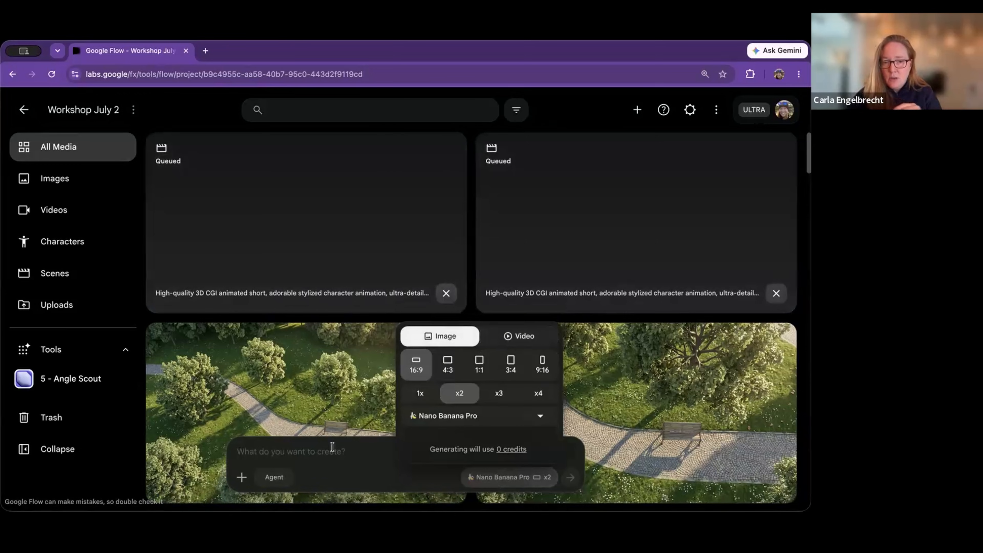
pyautogui.click(332, 447)
pyautogui.write('High-quality 3D CGI animated short, adorable stylized character animation, ultra-detailed fur and textures, soft cinematic lighting. A round glass fishbowl holding one plump little orange goldfish with glossy scales, flowing translucent fins, and big shiny black eyes, sits on a wooden table in a quiet, cozy room. The table is otherwise completely empty. Warm soft light through a nearby window, gentle reflections and caustics dancing on the water and glass. Nonverbal, no dialogue. Slow gentle camera push-in on the bowl. Detailed textures on the wood grain, the glass, and the water surface. Mood: calm, quiet, gently anticipatory. Shallow depth of field, warm inviting colors.')
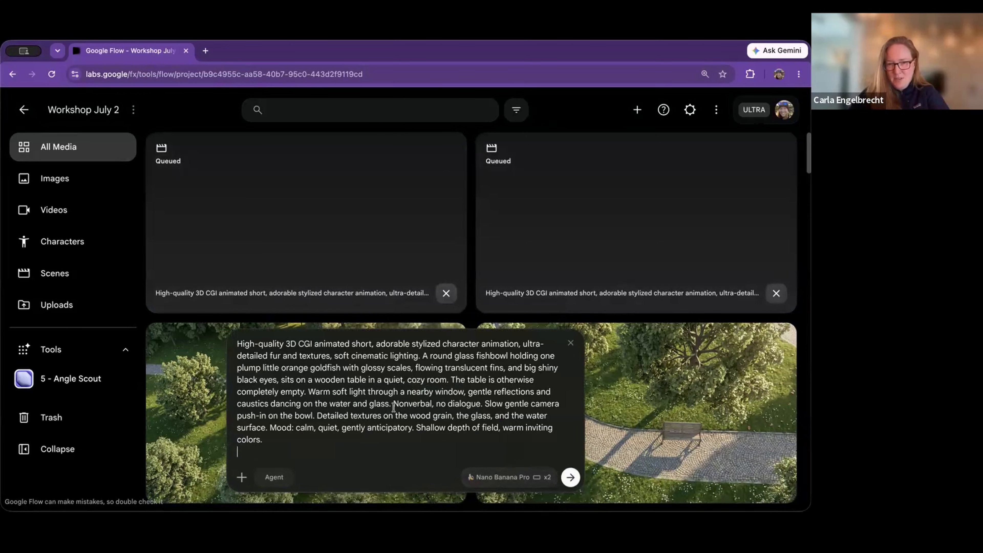
# Remove "Nonverbal, no dialogue. Slow gentle camera push-in on the bowl." from the prompt and generate the images
pyautogui.keyDown('shift'); pyautogui.click(393, 415); pyautogui.keyUp('shift')
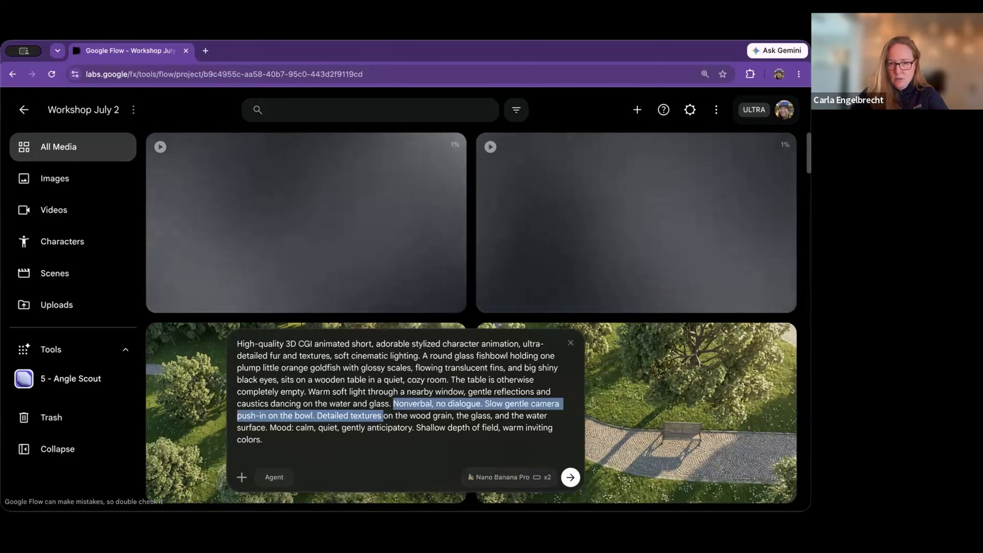
pyautogui.hotkey('alt', 'shift', 'Left')
pyautogui.hotkey('alt', 'shift', 'Left')
pyautogui.hotkey('alt', 'shift', 'Left')
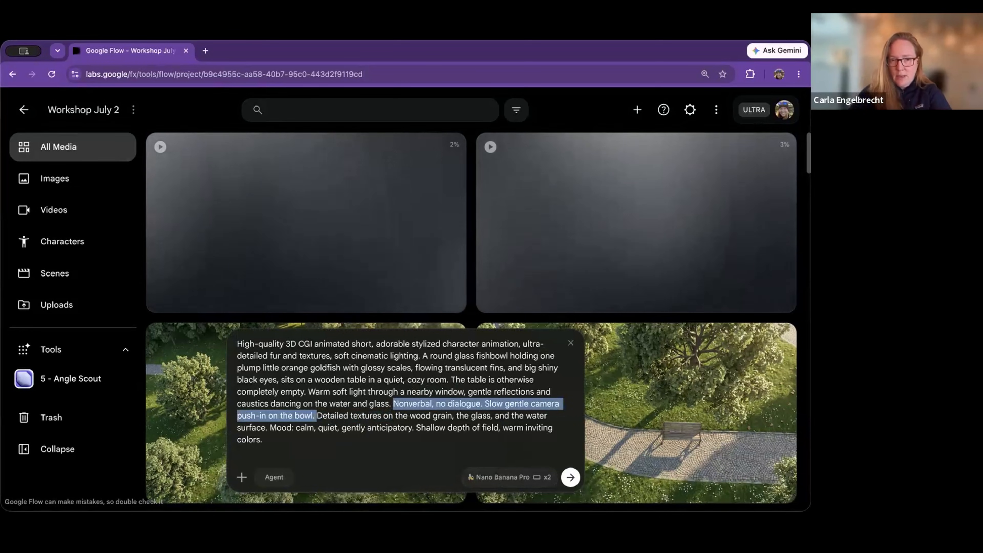
pyautogui.press('BackSpace')
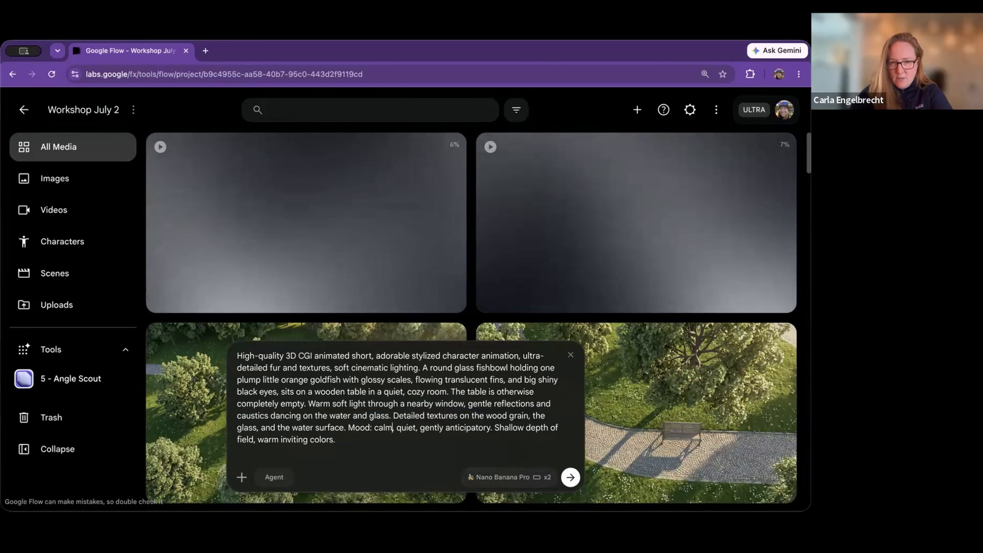
pyautogui.click(570, 480)
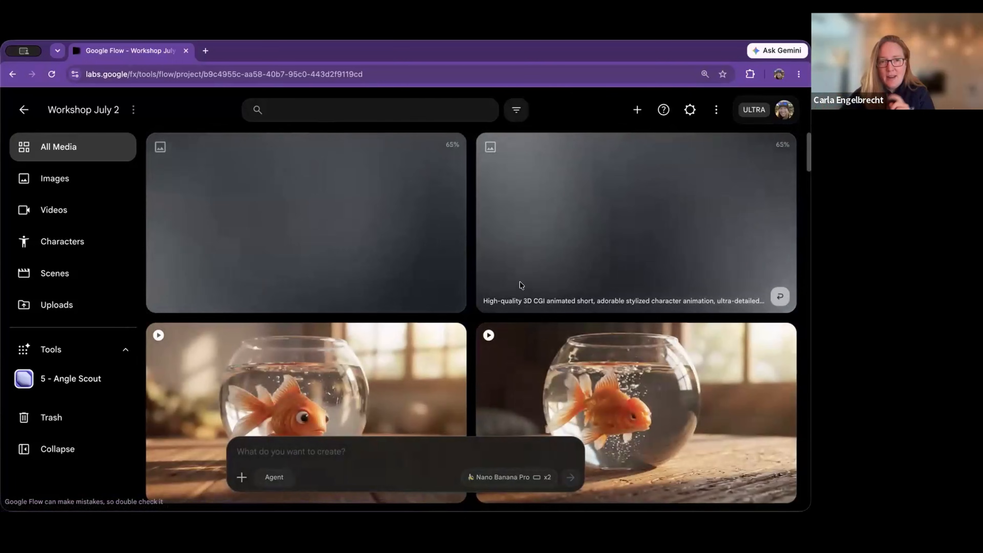
pyautogui.scroll(-1, 489, 274)
pyautogui.scroll(1, 461, 250)
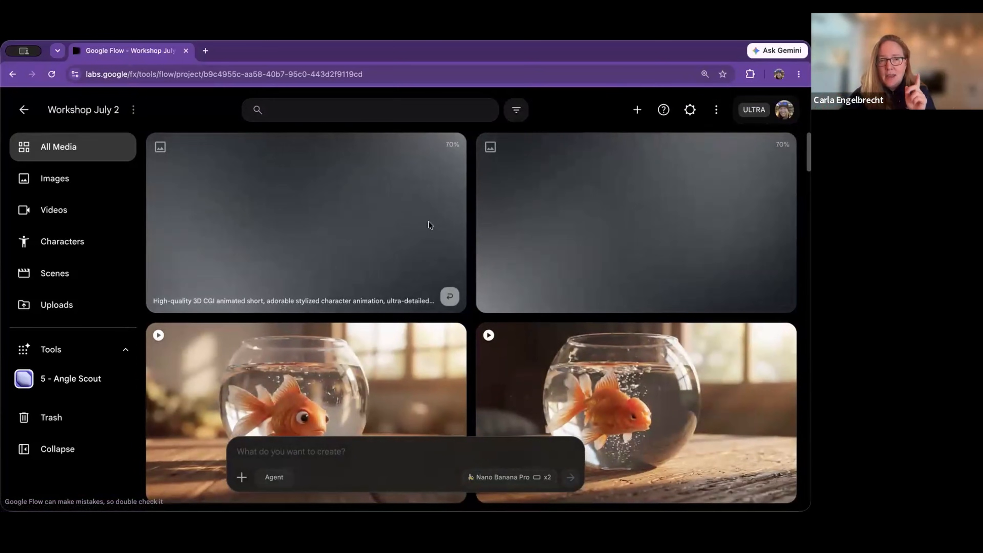
pyautogui.scroll(-1, 427, 224)
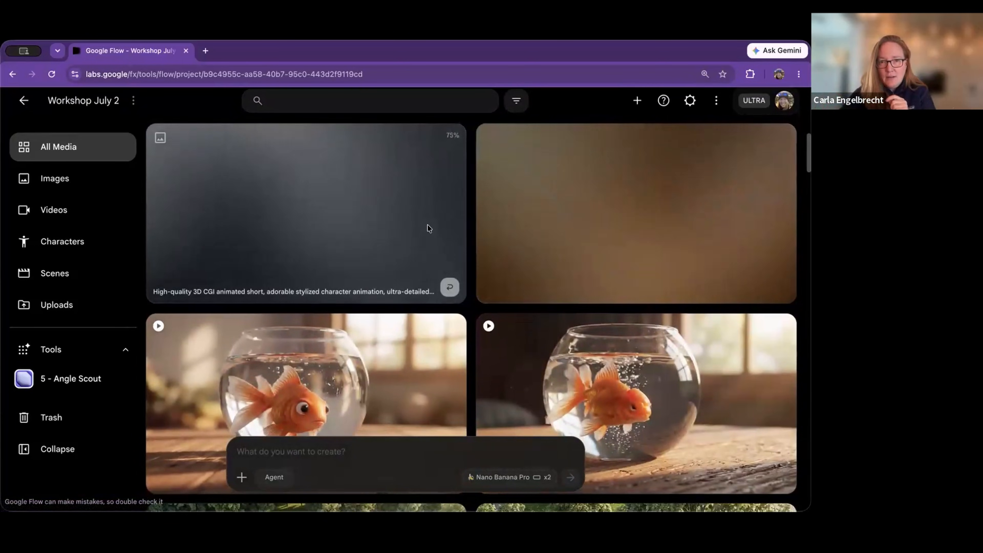
pyautogui.scroll(1, 428, 229)
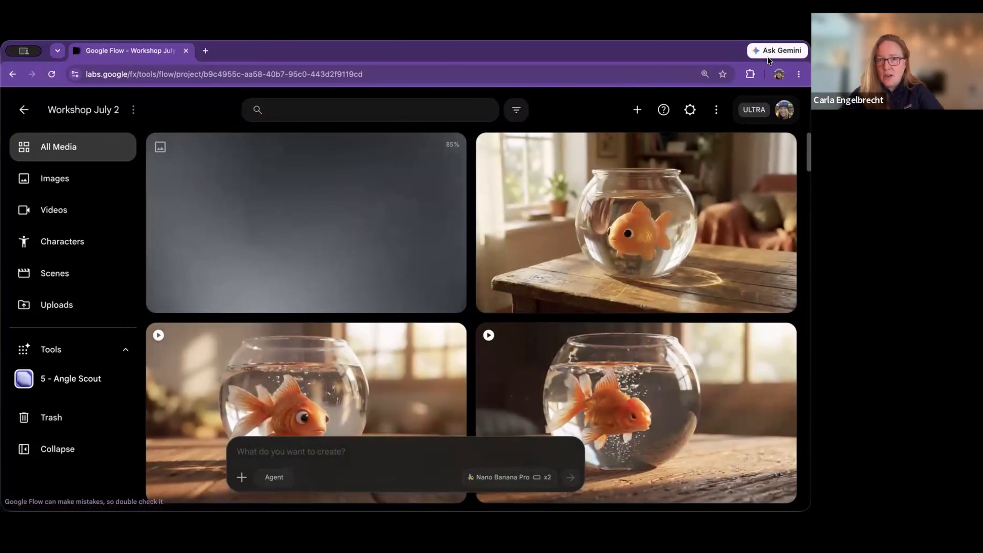
# Animate the new goldfish image with the bright window and potted plant, using it as the start frame, and check the video settings
pyautogui.moveTo(723, 176)
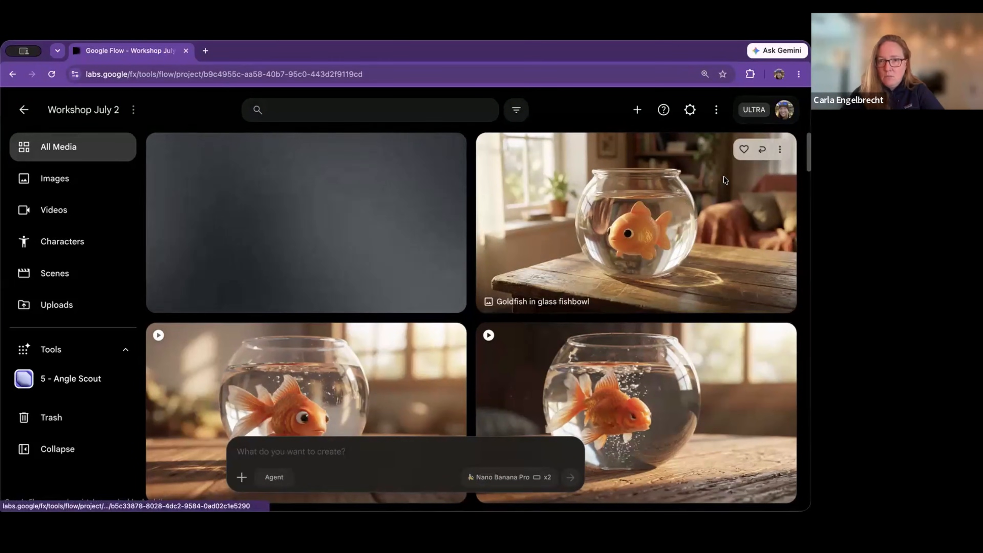
pyautogui.click(779, 151)
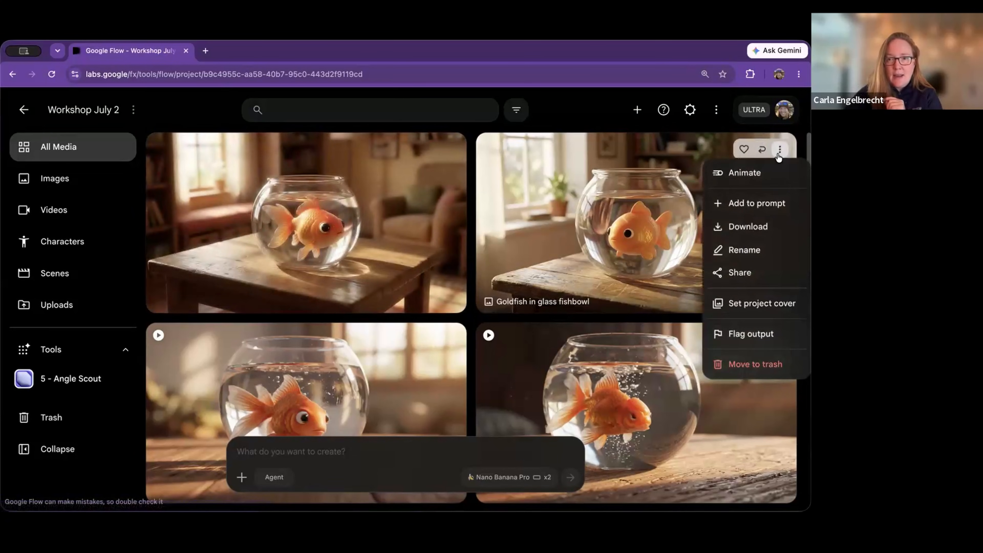
pyautogui.click(760, 179)
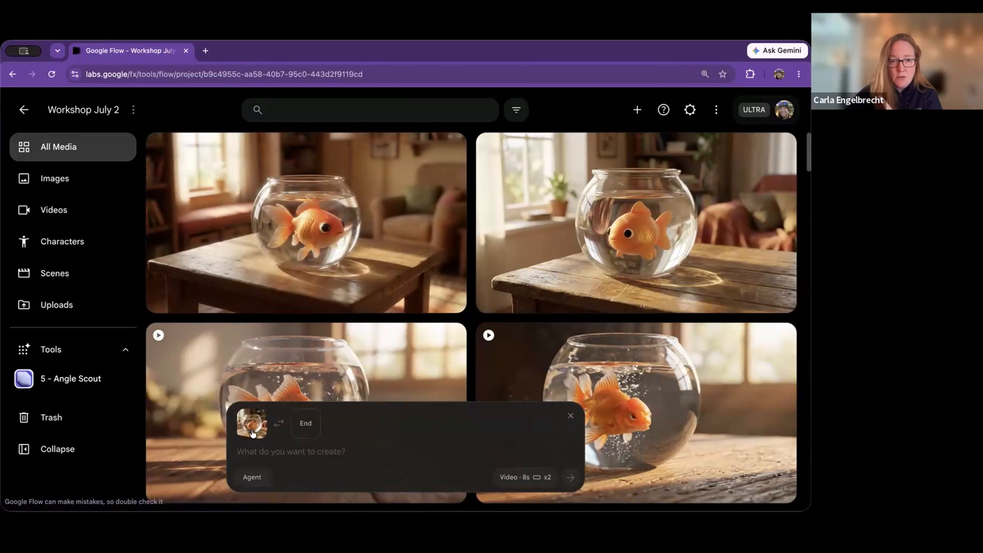
pyautogui.moveTo(251, 428)
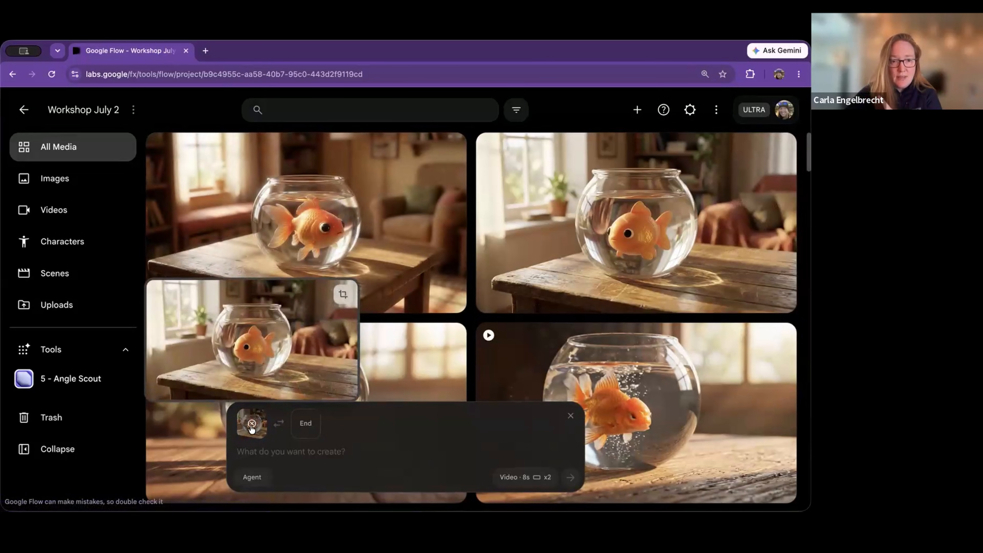
pyautogui.click(511, 477)
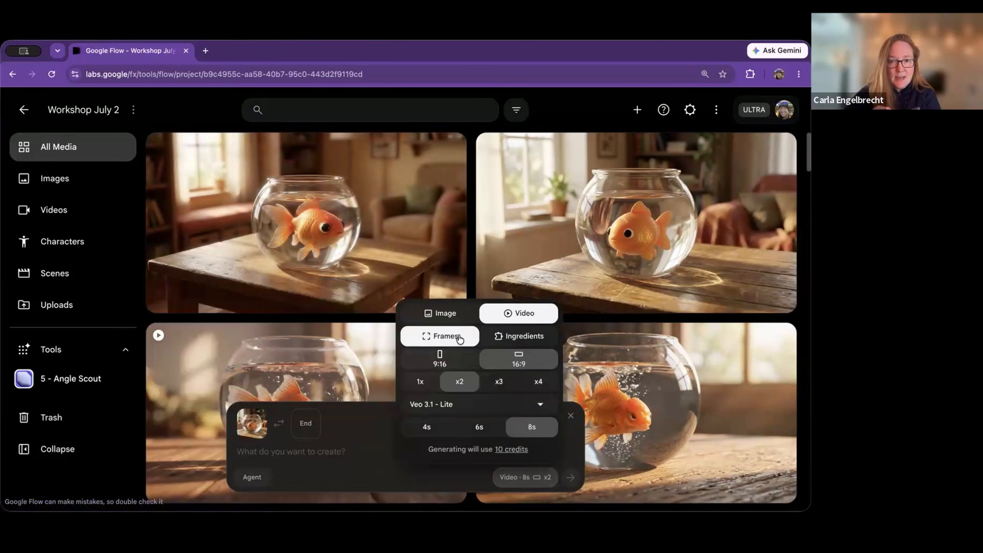
# Enter the full goldfish fishbowl prompt with the camera push-in and generate videos from the start frame
pyautogui.click(366, 441)
pyautogui.write('High-quality 3D CGI animated short, adorable stylized character animation, ultra-detailed fur and textures, soft cinematic lighting. A round glass fishbowl holding one plump little orange goldfish with glossy scales, flowing translucent fins, and big shiny black eyes, sits on a wooden table in a quiet, cozy room. The table is otherwise completely empty. Warm soft light through a nearby window, gentle reflections and caustics dancing on the water and glass. Nonverbal, no dialogue. Slow gentle camera push-in on the bowl. Detailed textures on the wood grain, the glass, and the water surface. Mood: calm, quiet, gently anticipatory. Shallow depth of field, warm inviting colors.')
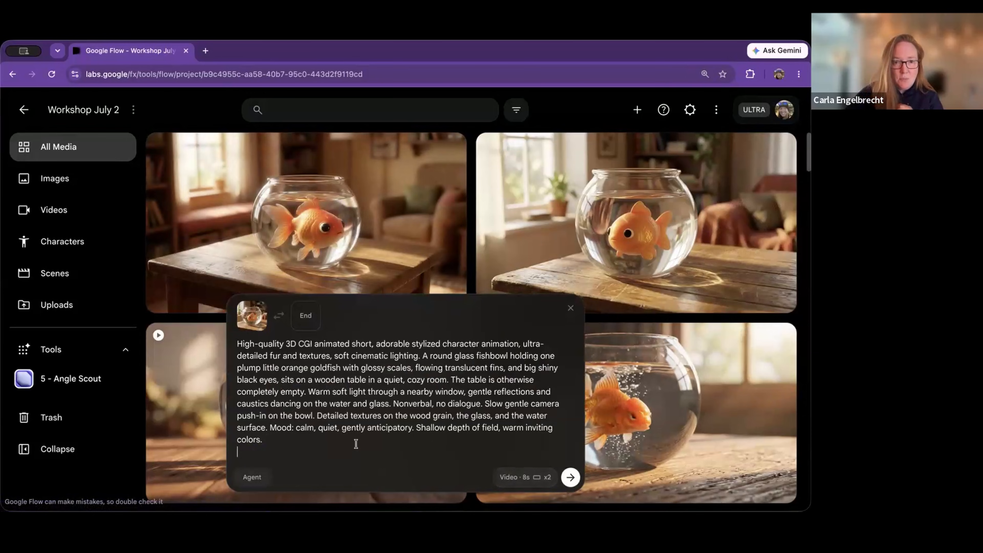
pyautogui.click(563, 477)
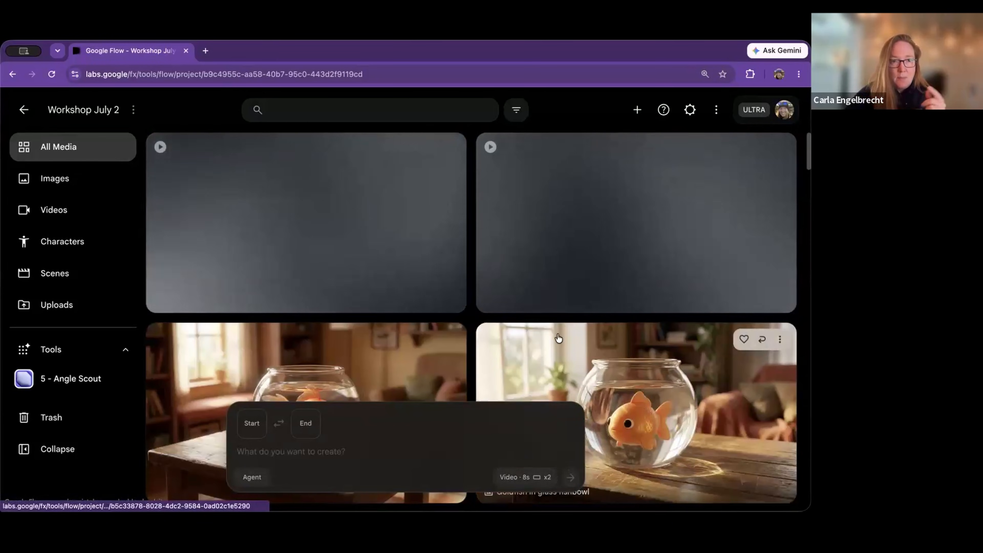
# Open a goldfish video generated from text only, watch it through, and return to the project's media
pyautogui.scroll(-3, 544, 312)
pyautogui.scroll(-5, 387, 287)
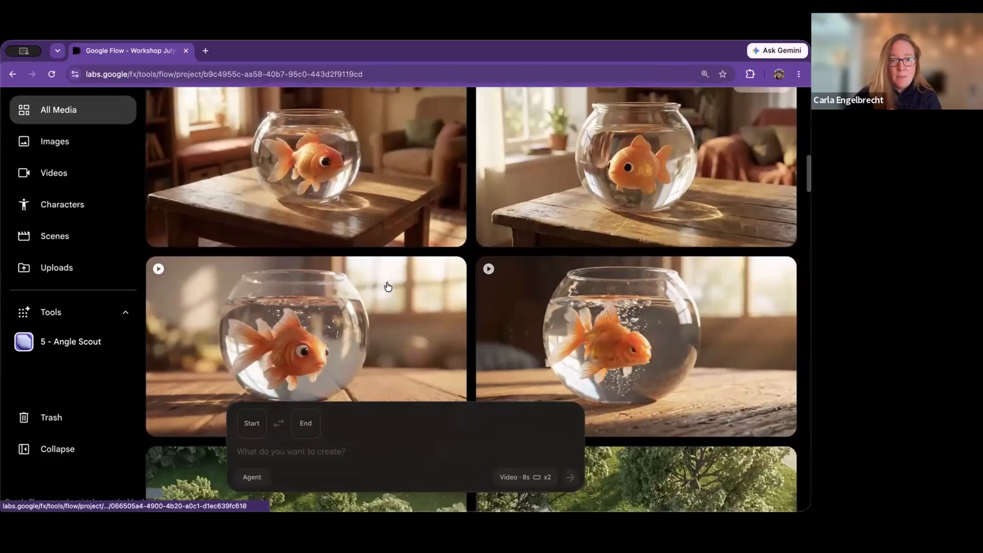
pyautogui.scroll(-1, 411, 294)
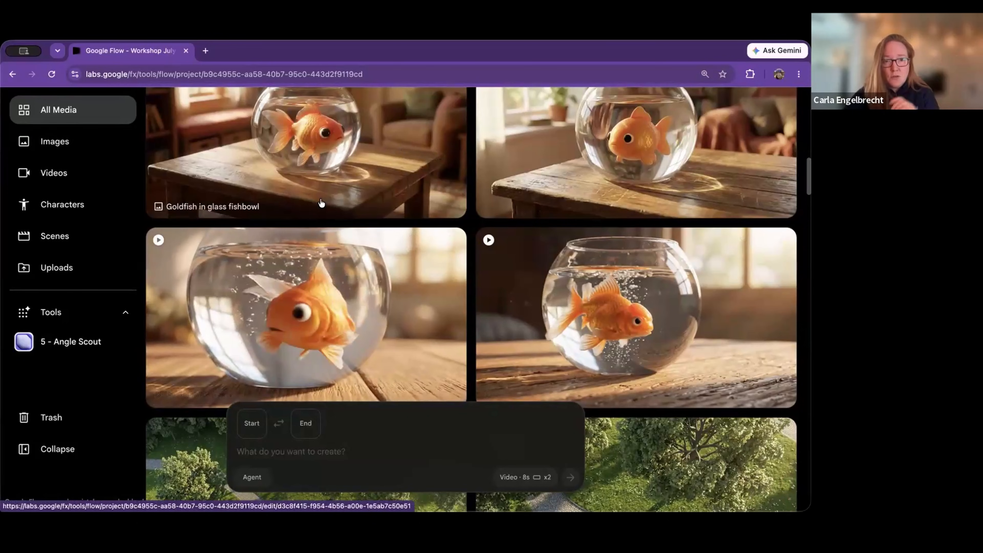
pyautogui.click(302, 302)
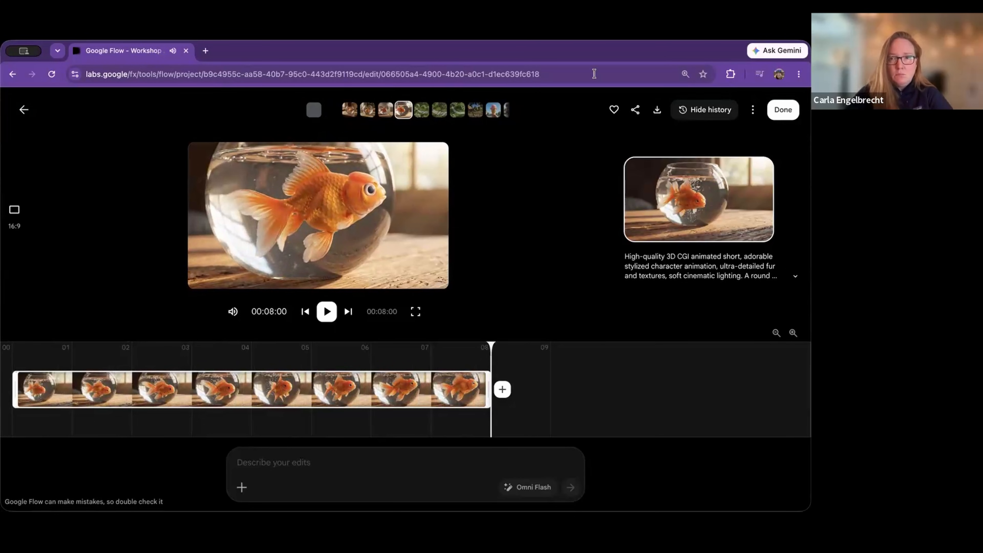
pyautogui.click(783, 109)
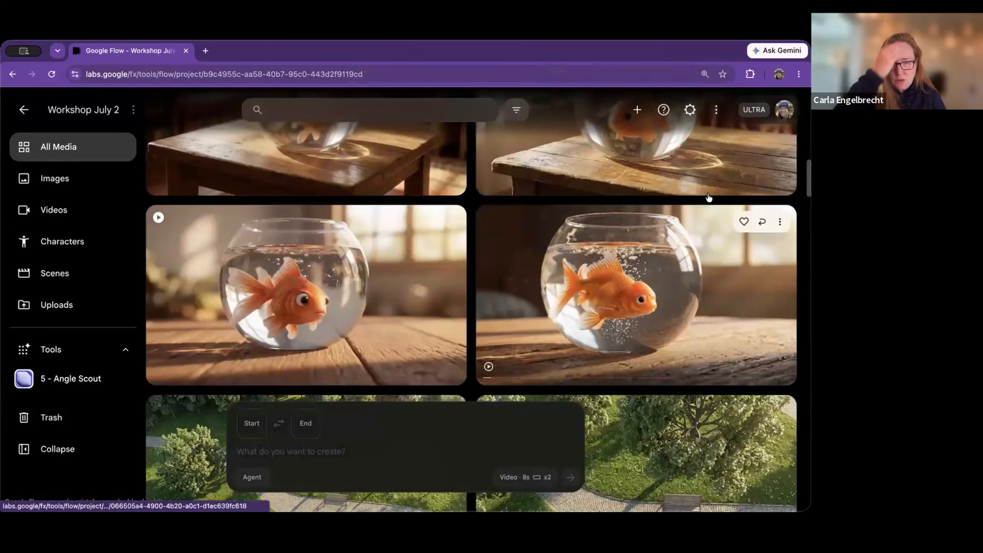
# Open the finished video animated from the goldfish start frame and watch it through
pyautogui.scroll(3, 542, 217)
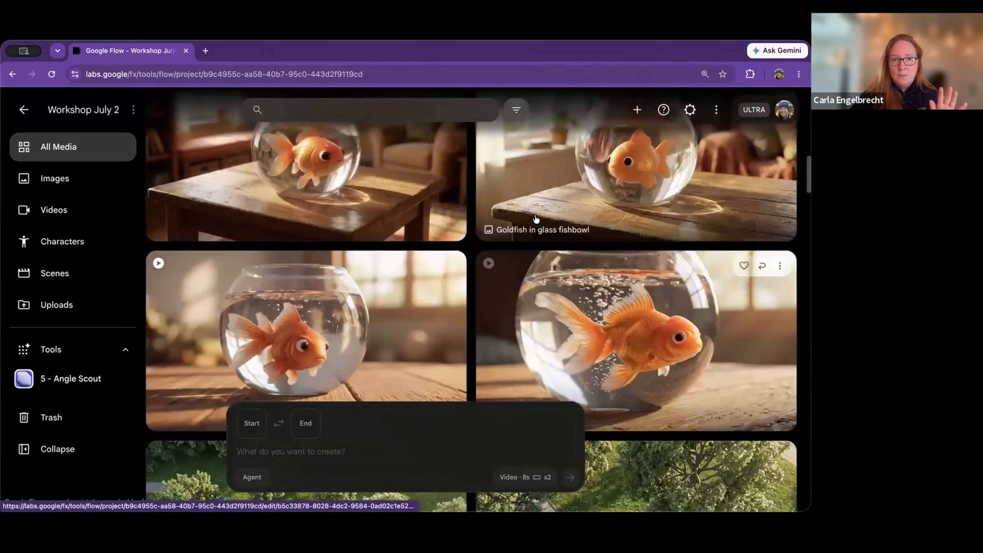
pyautogui.scroll(4, 542, 221)
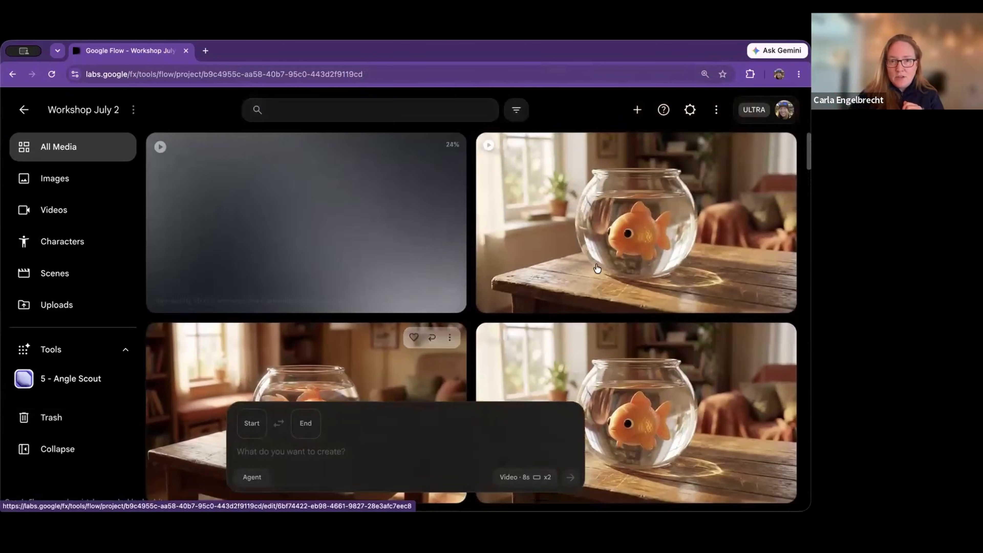
pyautogui.click(634, 241)
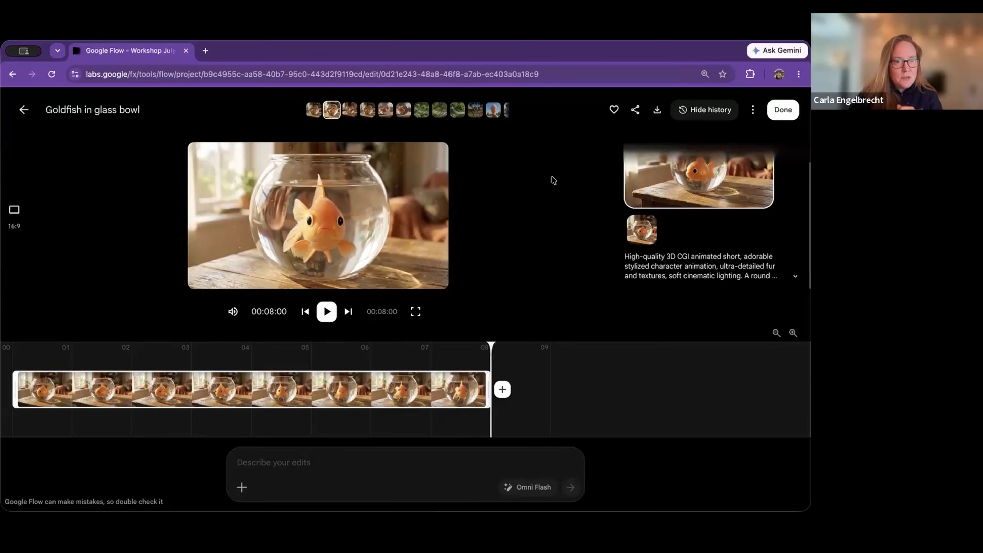
# Close the finished goldfish video and look over the goldfish clips in the project's media
pyautogui.click(782, 112)
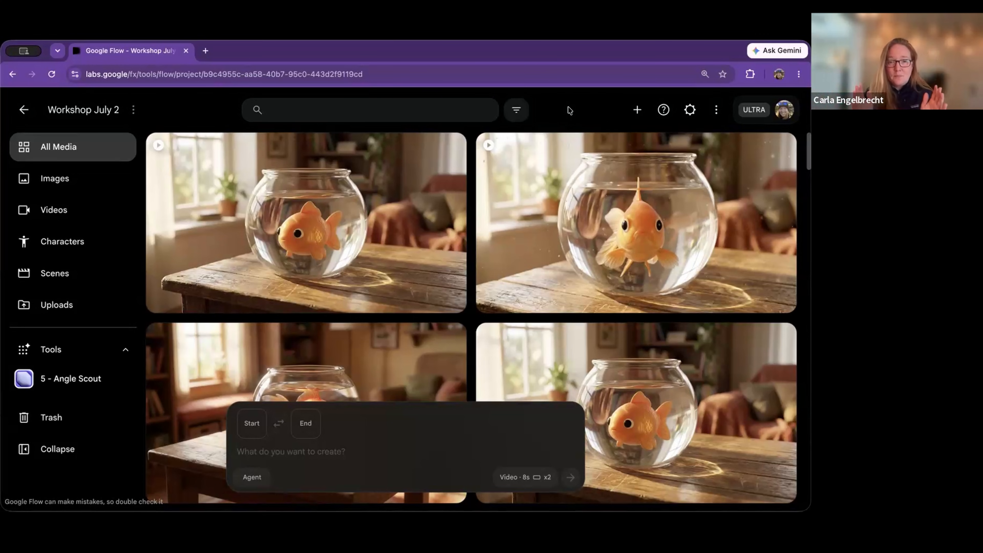
pyautogui.moveTo(583, 135)
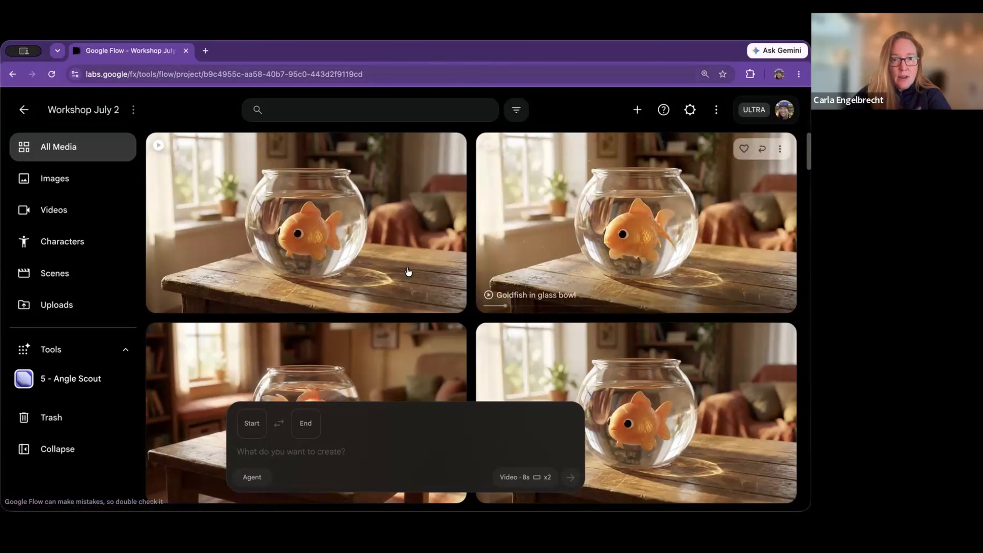
pyautogui.scroll(-2, 413, 281)
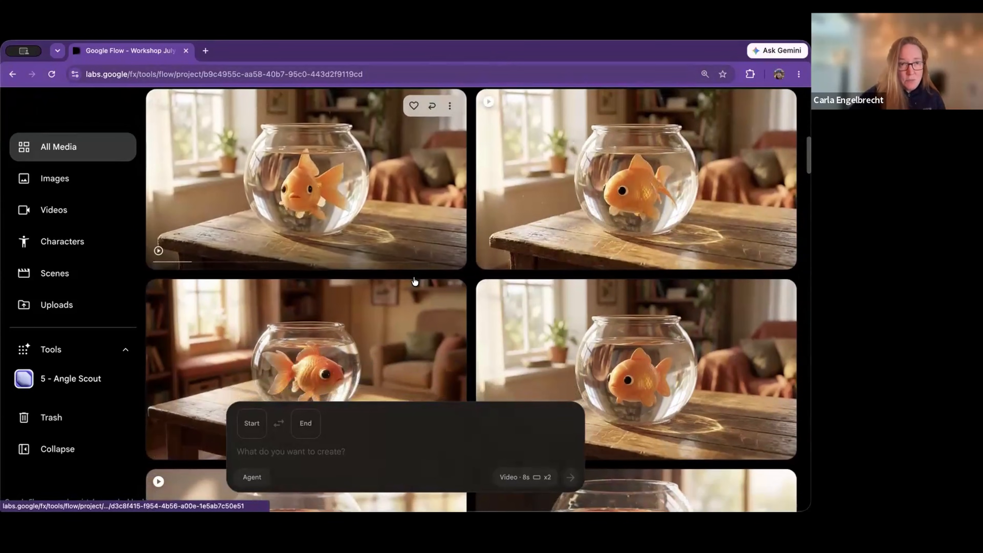
# Submit a prompt in Agent mode for a nonverbal 3D CGI animated short of four clips with a goldfish and a fluffy white cat
pyautogui.click(253, 478)
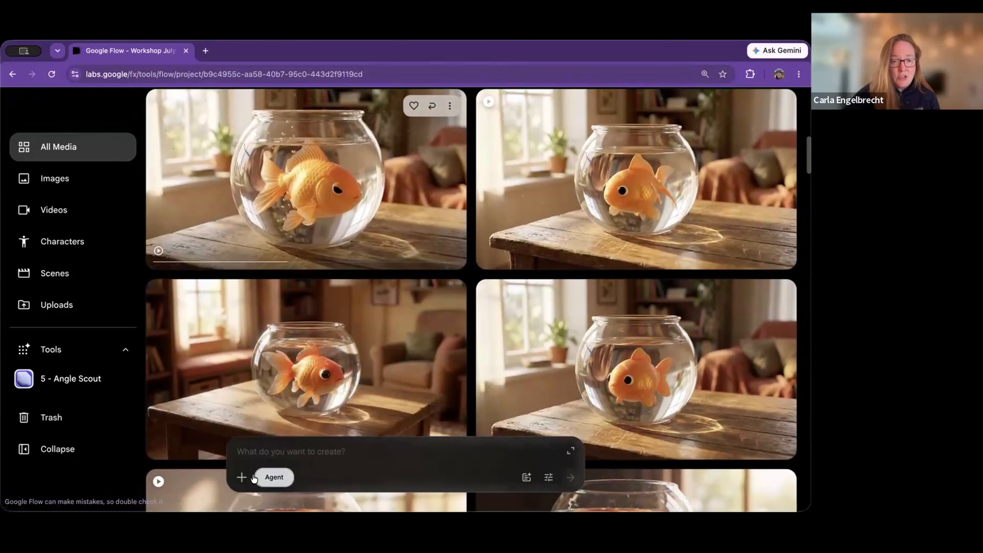
pyautogui.click(331, 449)
pyautogui.write('I want to create a very short, emotional, nonverbal, 3D CGI animated short based on this exact series of clips: 1. A round glass fishbowl with one orange goldfish sits on a table in a quiet room. The table is otherwise empty. 2. A fluffy white cat pads into the same room and up to the table in slow motion. 3. A single bubble rises slowly to the surface of the water. 4. The cat rests its chin on the table beside the bowl while the goldfish drifts close to the glass, the two gazing at each other. The cat should stay outside the bowl and the fish inside it. Keep them safely separated, but clearly show both the cat and the goldfish.')
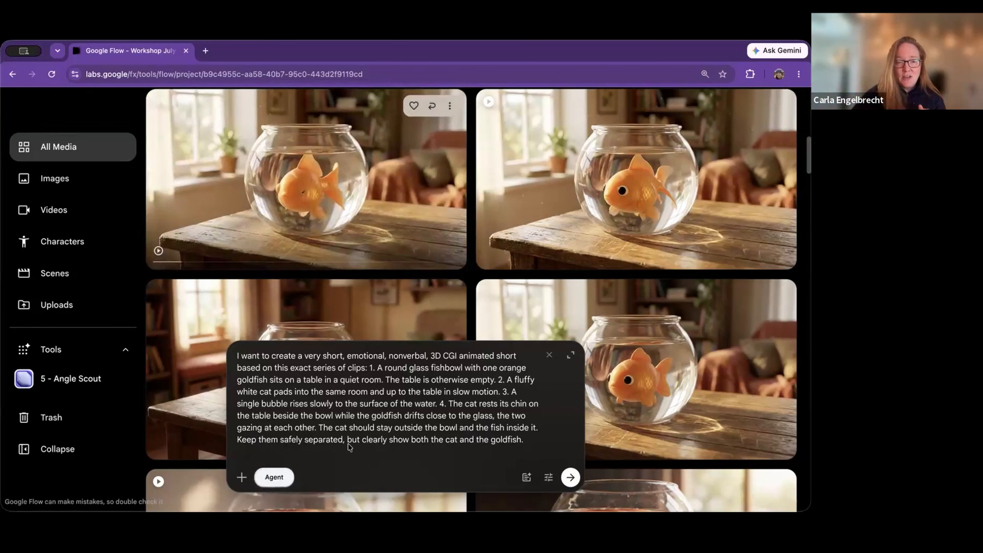
pyautogui.click(271, 483)
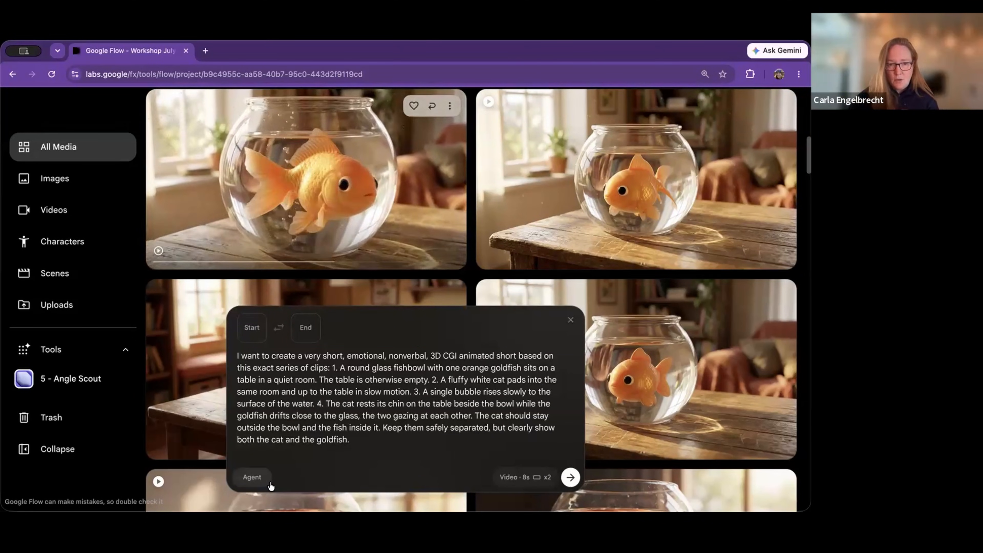
pyautogui.click(259, 478)
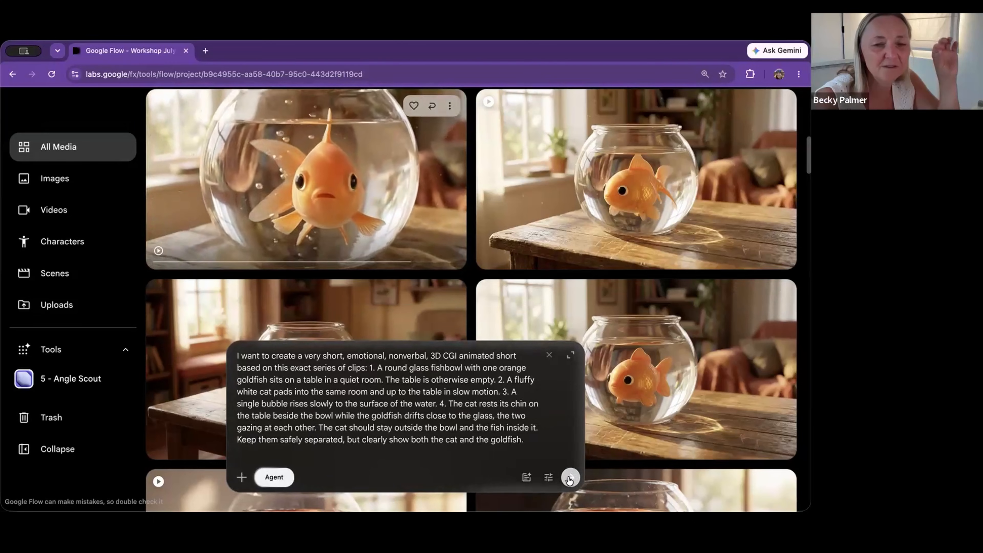
pyautogui.click(570, 476)
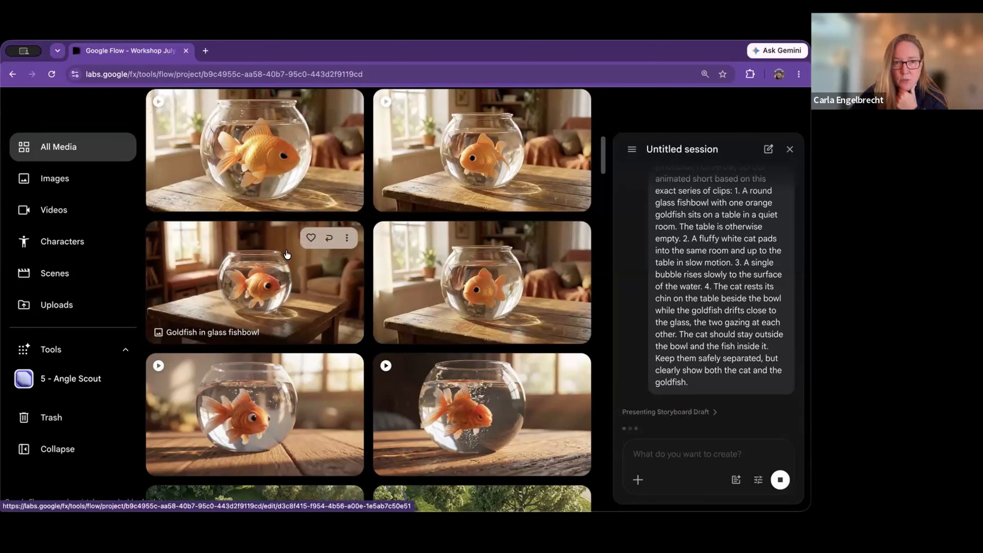
# Open the text-only goldfish video on the wooden table, save its frame at 00:00:14 as an image, and return to the project's media
pyautogui.moveTo(255, 434)
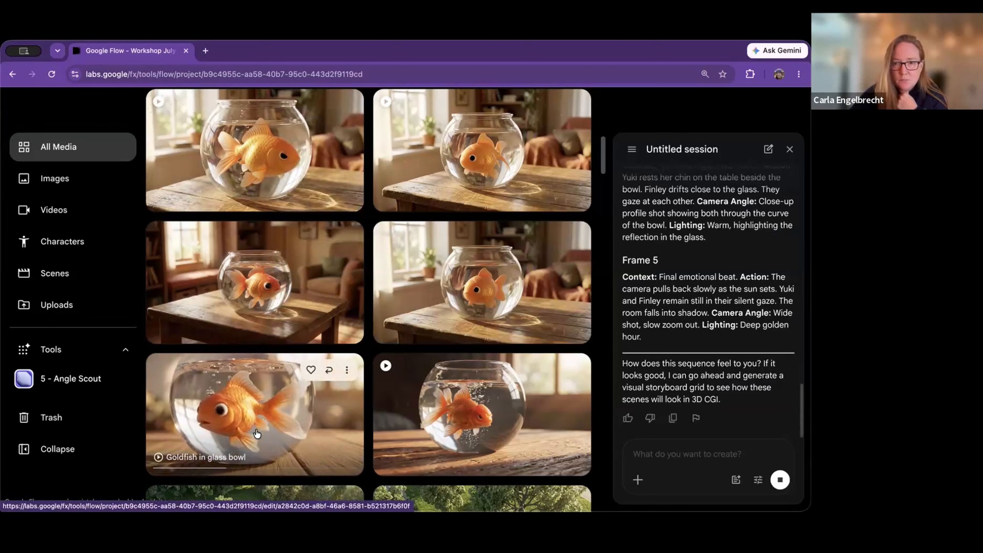
pyautogui.click(256, 416)
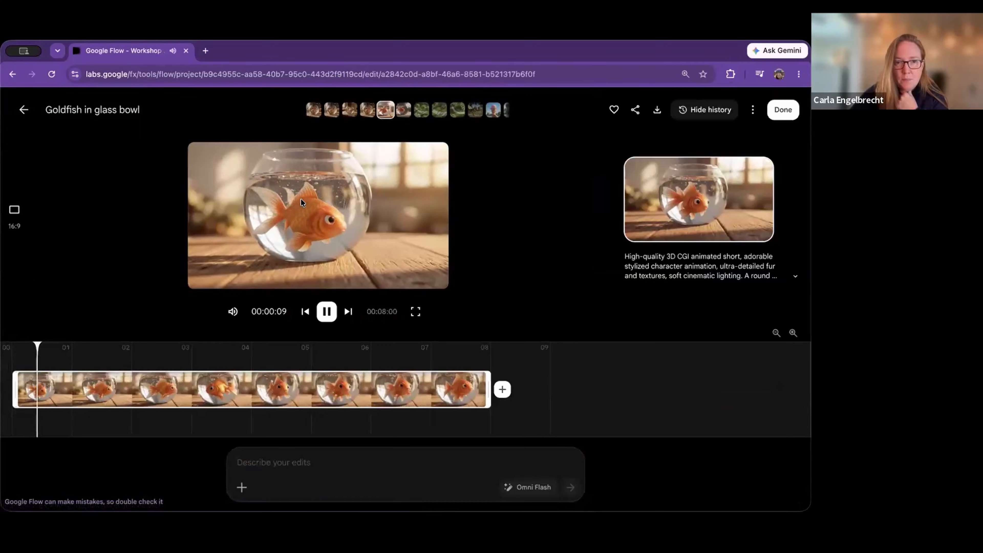
pyautogui.click(326, 311)
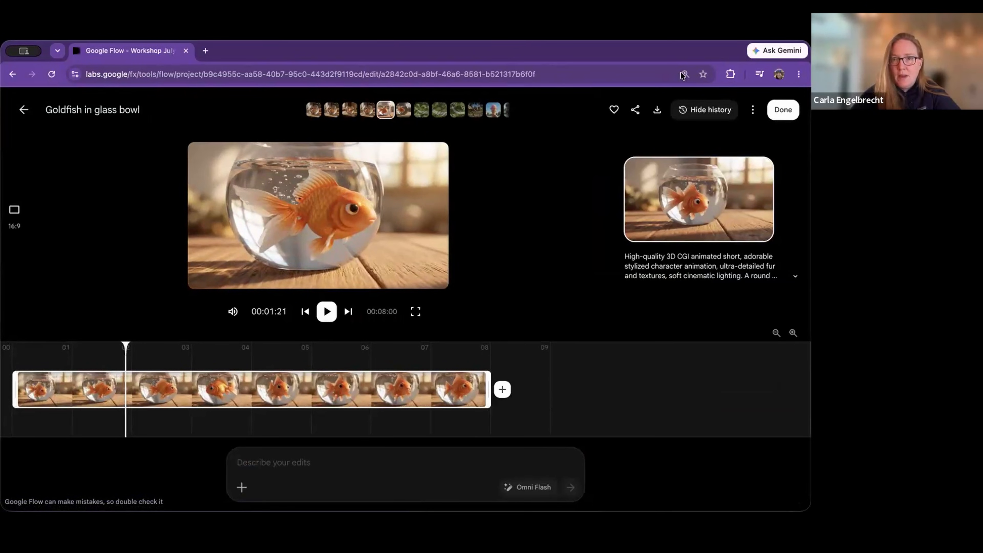
pyautogui.moveTo(125, 343); pyautogui.dragTo(49, 342)
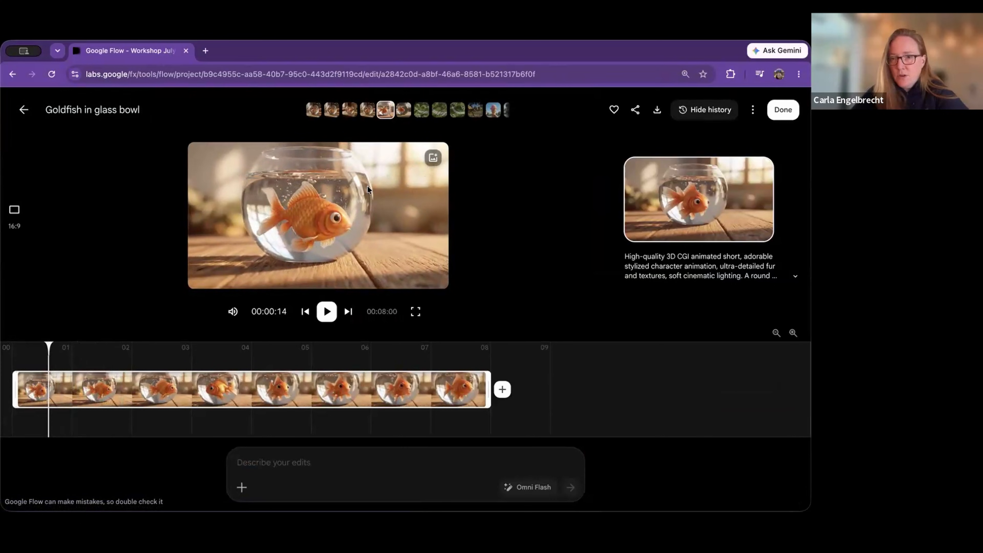
pyautogui.click(432, 159)
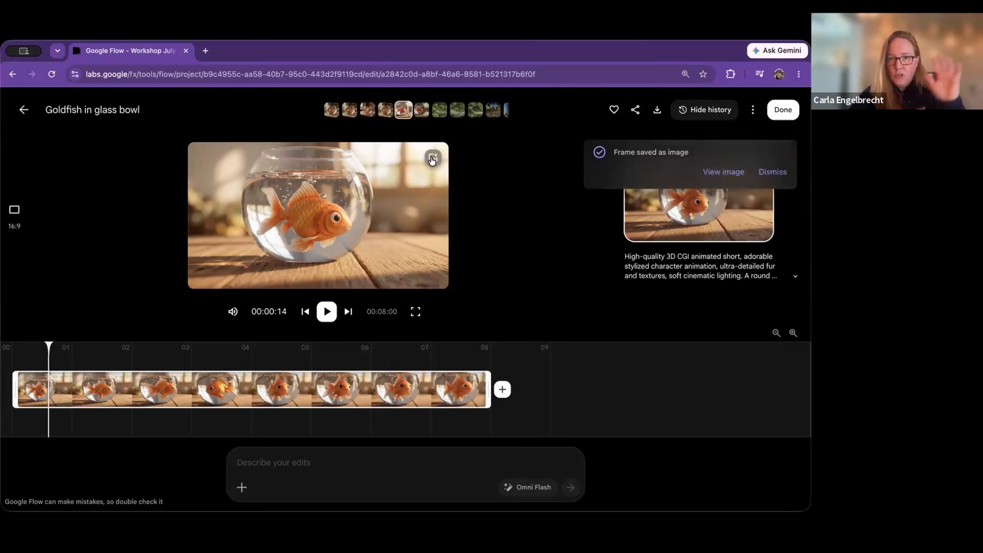
pyautogui.click(23, 110)
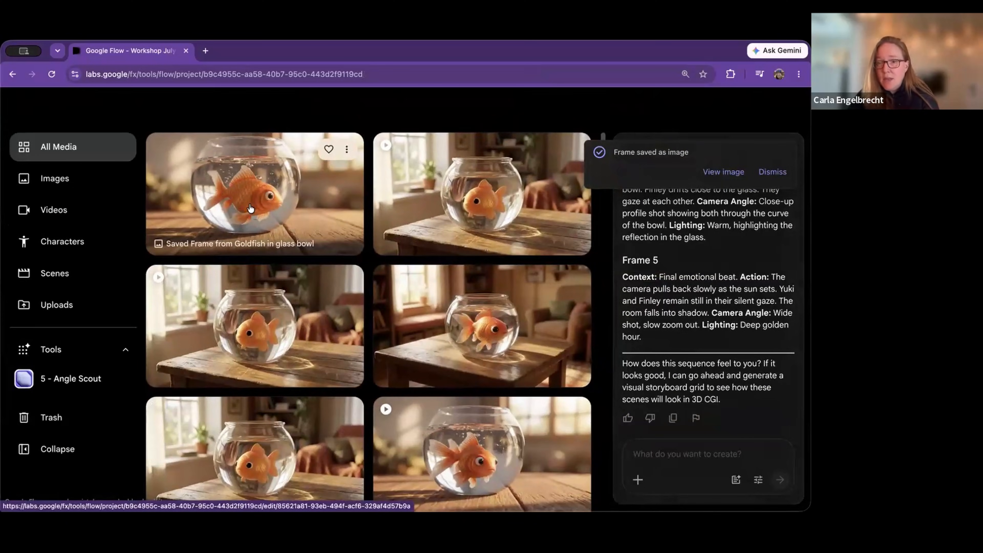
# Add the saved goldfish frame to the prompt of the agent session
pyautogui.click(346, 149)
pyautogui.click(347, 203)
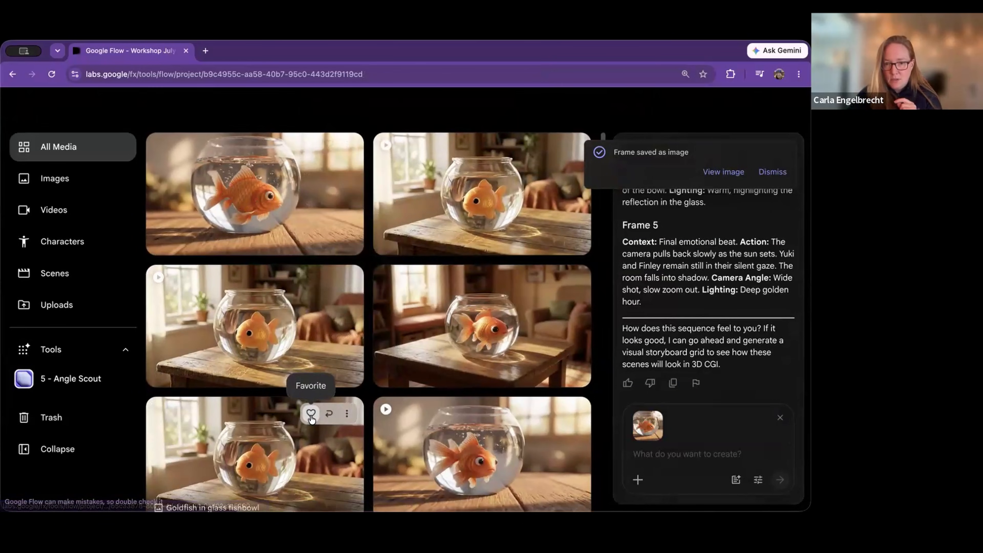
pyautogui.click(645, 426)
# Open Google Flow in a second browser tab and enter the Workshop July 2 project
pyautogui.click(204, 51)
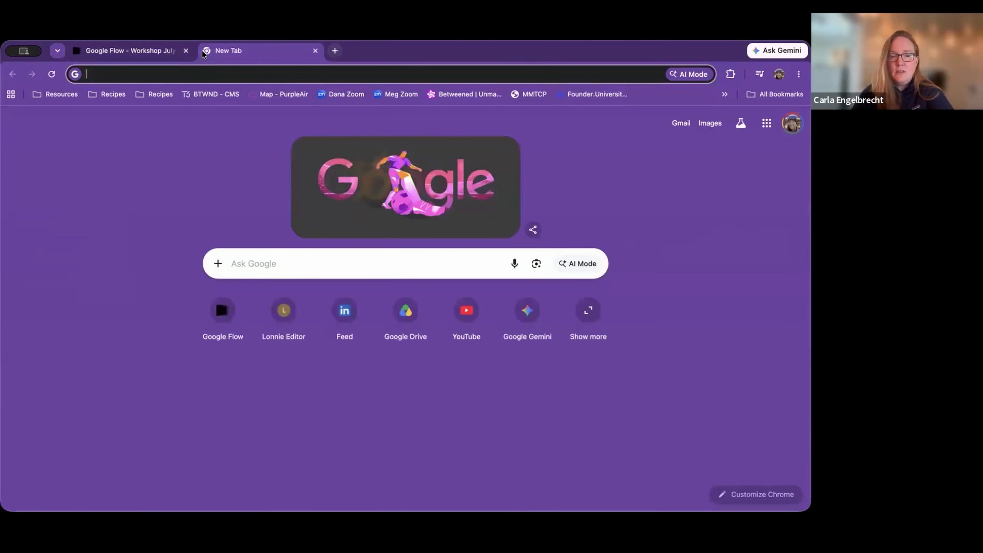
pyautogui.write('flow')
pyautogui.click(247, 116)
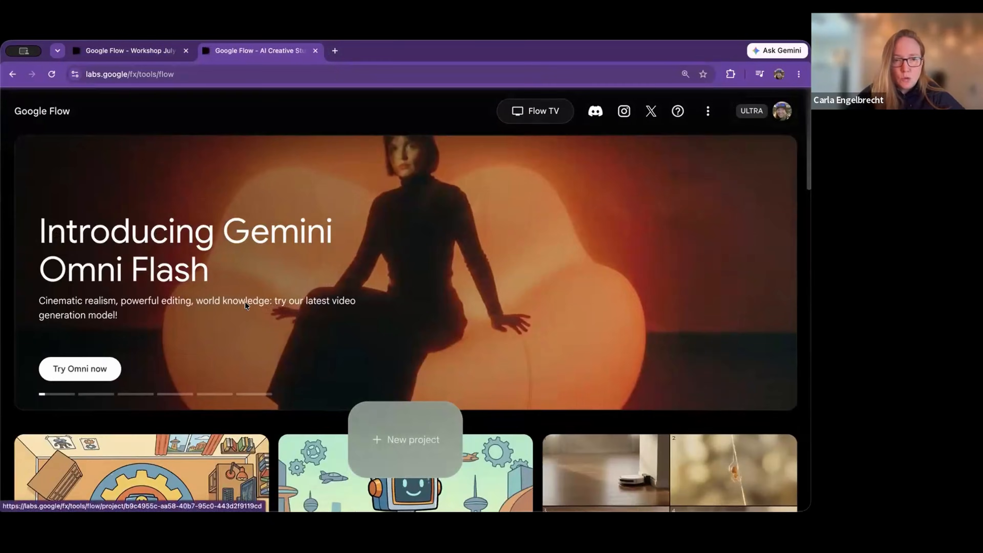
pyautogui.click(245, 303)
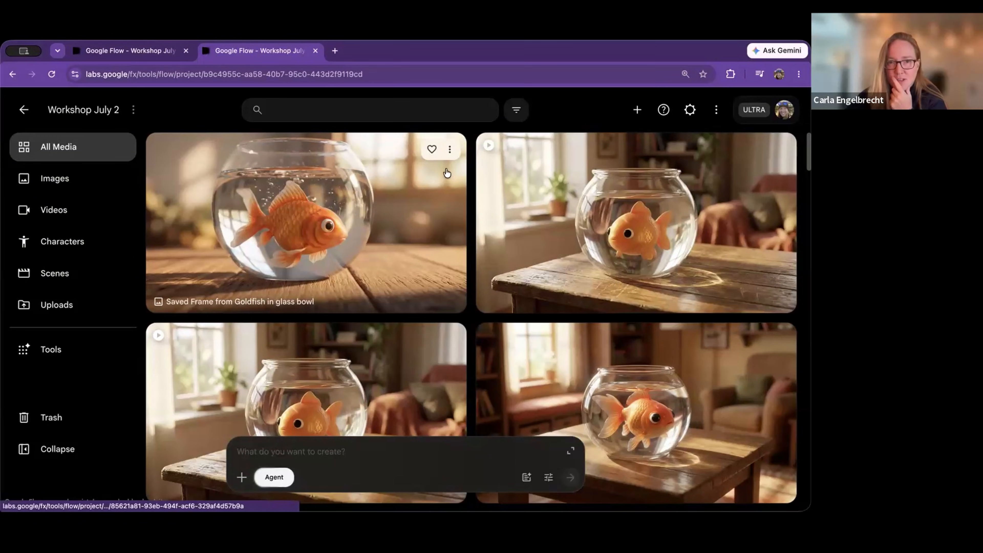
# Leave Agent mode, add the saved goldfish frame to the prompt, and set the generation type to Image
pyautogui.click(449, 149)
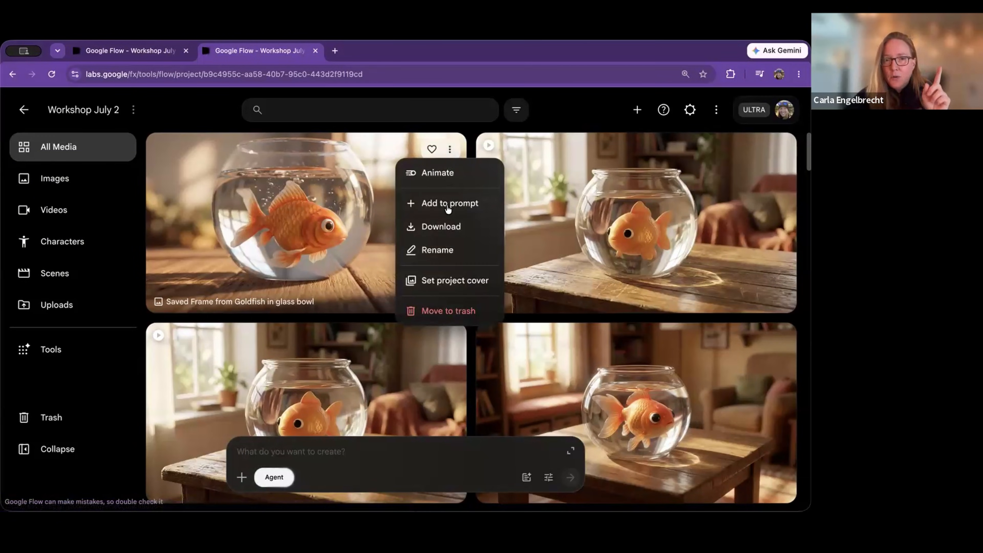
pyautogui.click(437, 173)
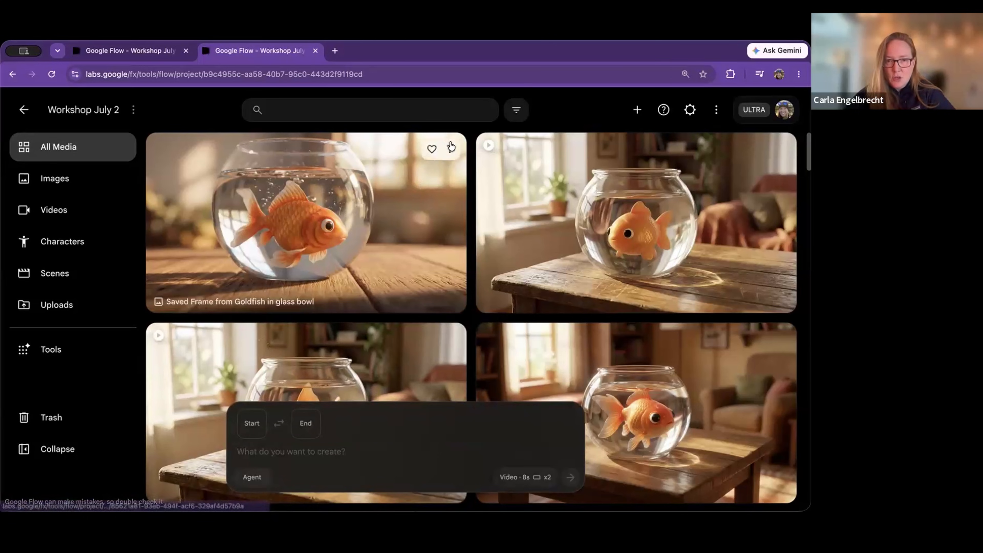
pyautogui.click(451, 148)
pyautogui.click(445, 206)
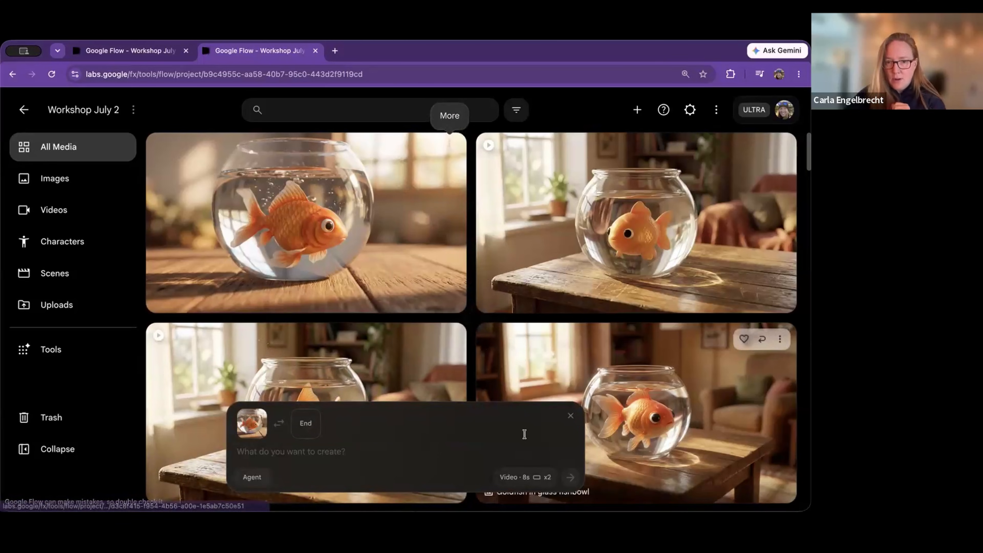
pyautogui.click(525, 477)
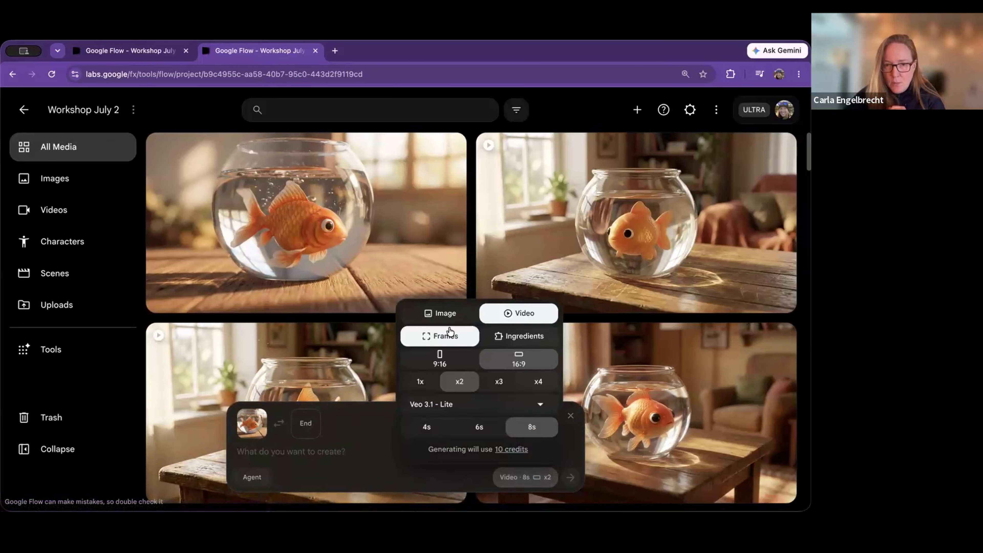
pyautogui.click(446, 314)
# Enter the fluffy white kitten prompt, remove its nonverbal and camera sentences, and generate images from the saved goldfish frame
pyautogui.click(330, 450)
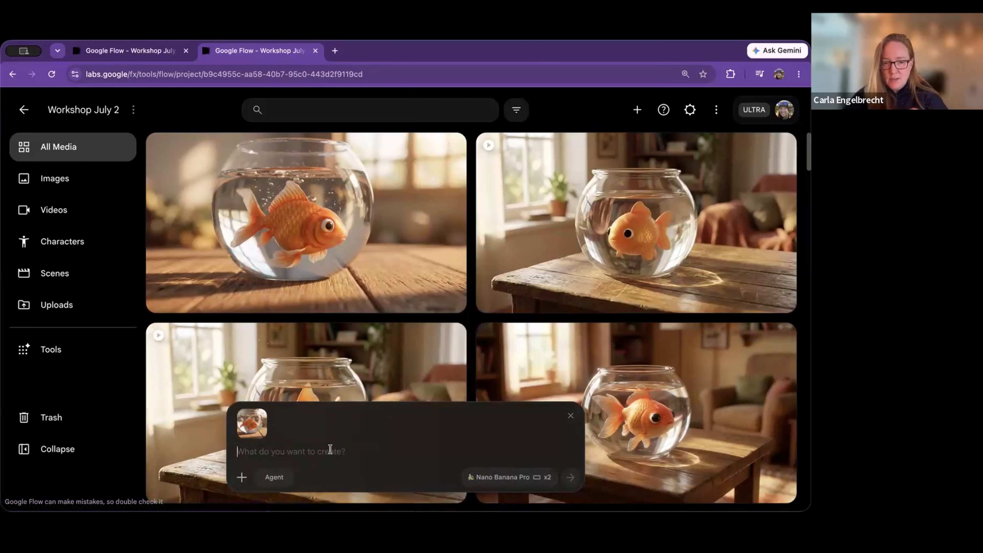
pyautogui.write("High-quality 3D CGI animated short, adorable stylized character animation, ultra-detailed fur and textures, soft cinematic lighting. In the same cozy quiet room, a small fluffy white kitten with thick soft fur rendered in fine detail, big round curious blue eyes, tiny pink nose, soft rounded cheeks, and delicate whiskers, pads softly into the room and up toward the wooden table in dreamy slow motion. Each strand of fur catches the warm window light, tiny paws stepping gently. Nonverbal, no dialogue. Camera follows low at floor level, emphasizing the kitten's small size and soft movement. Mood: sweet, curious, tender. Shallow depth of field, warm inviting colors.")
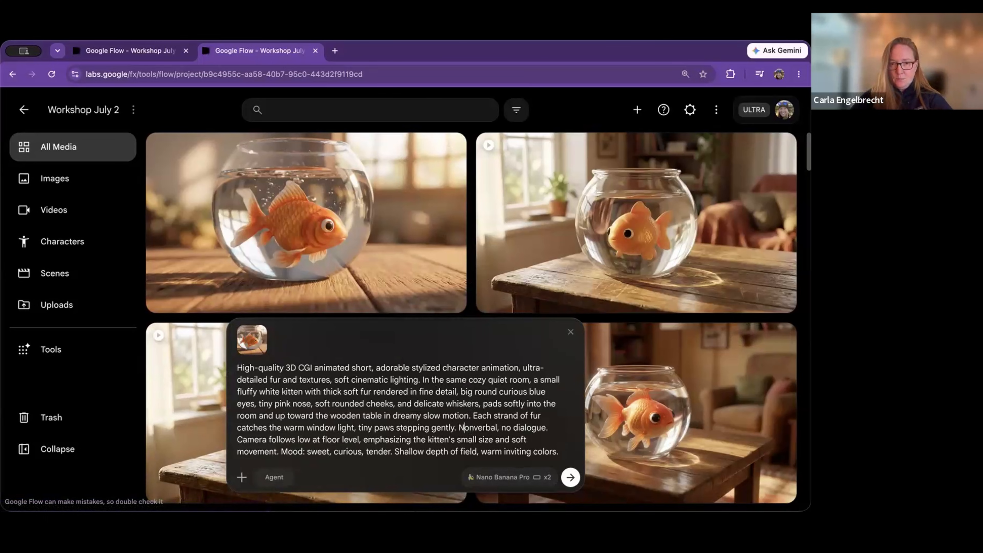
pyautogui.moveTo(458, 427); pyautogui.dragTo(276, 451)
pyautogui.press('BackSpace')
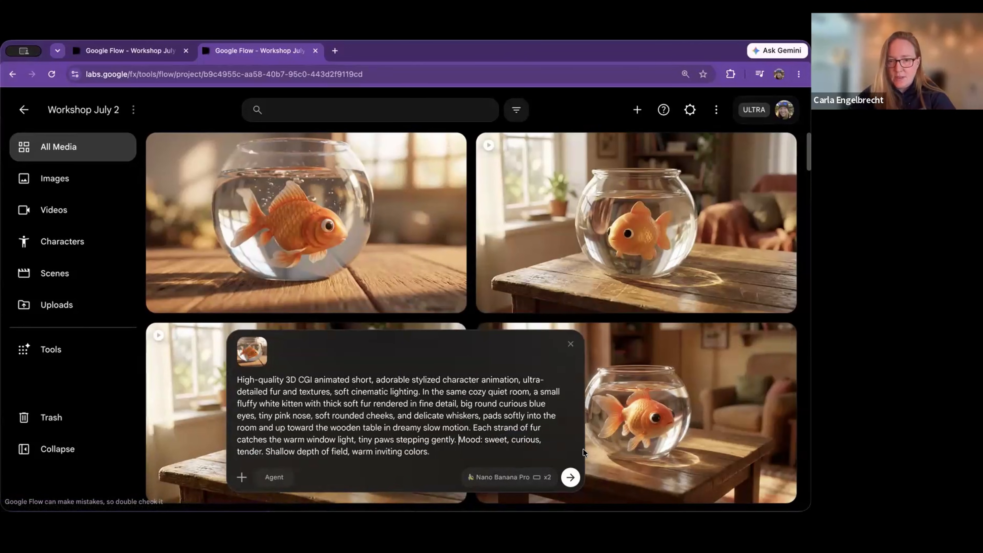
pyautogui.click(572, 478)
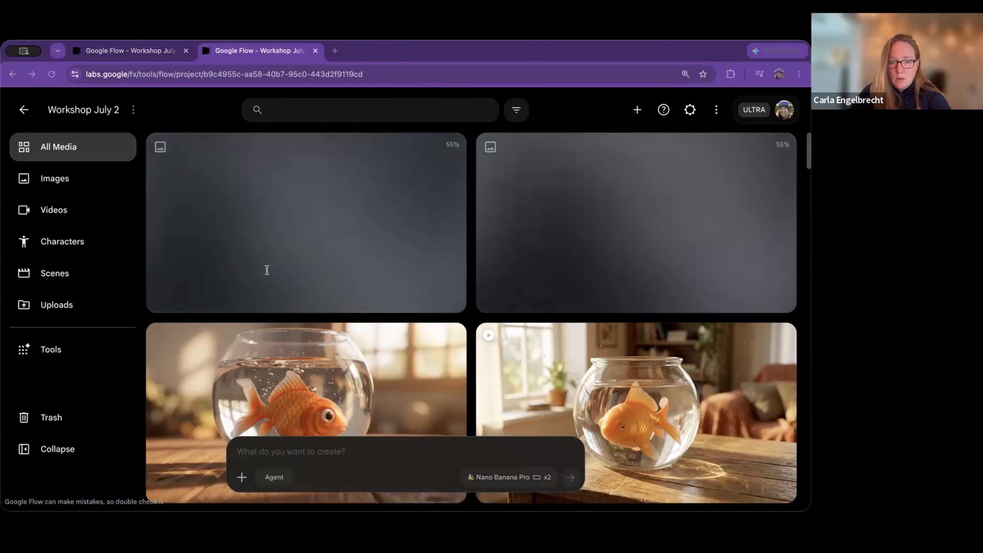
# Add the saved goldfish frame to a new prompt and generate images of an extreme close-up in the fishbowl with a single rising bubble
pyautogui.scroll(-1, 426, 306)
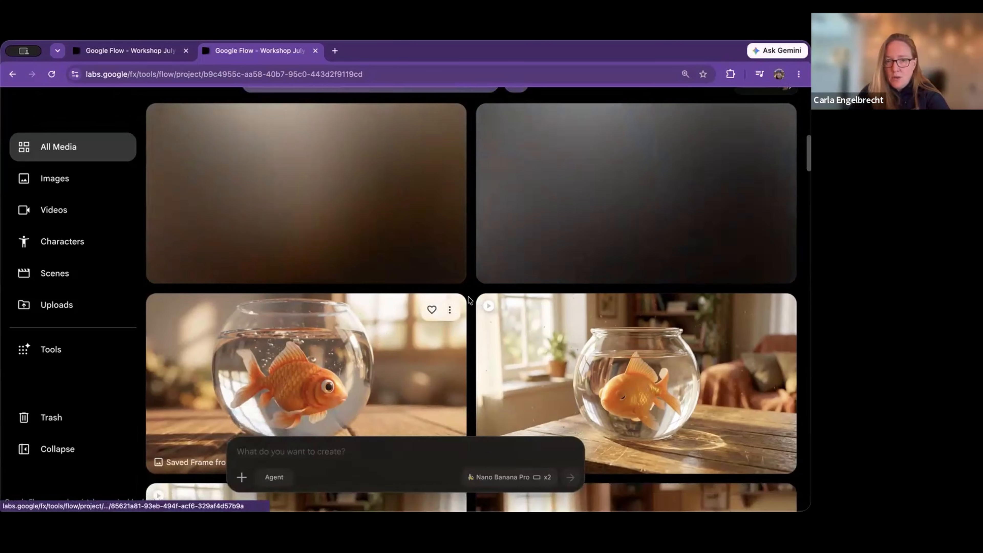
pyautogui.click(449, 310)
pyautogui.click(449, 364)
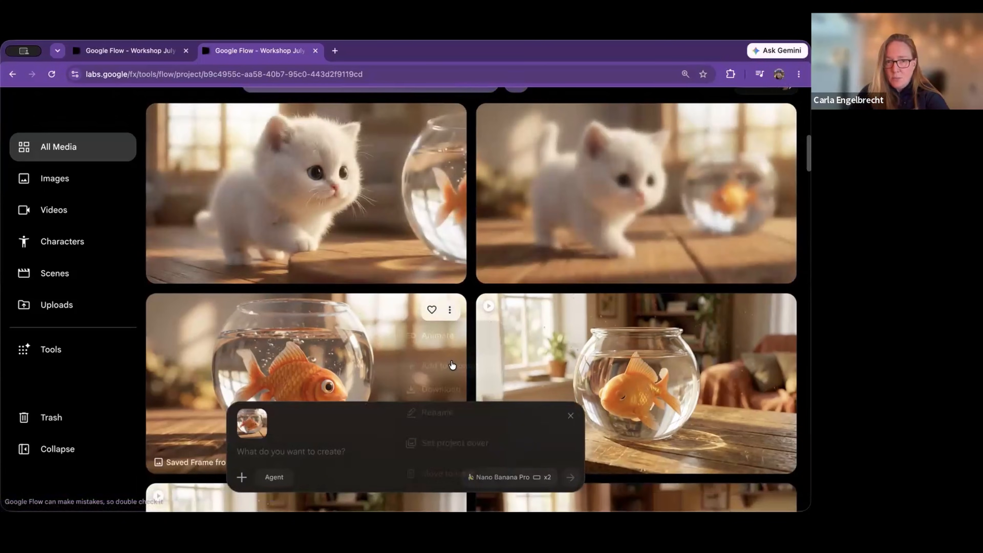
pyautogui.click(367, 451)
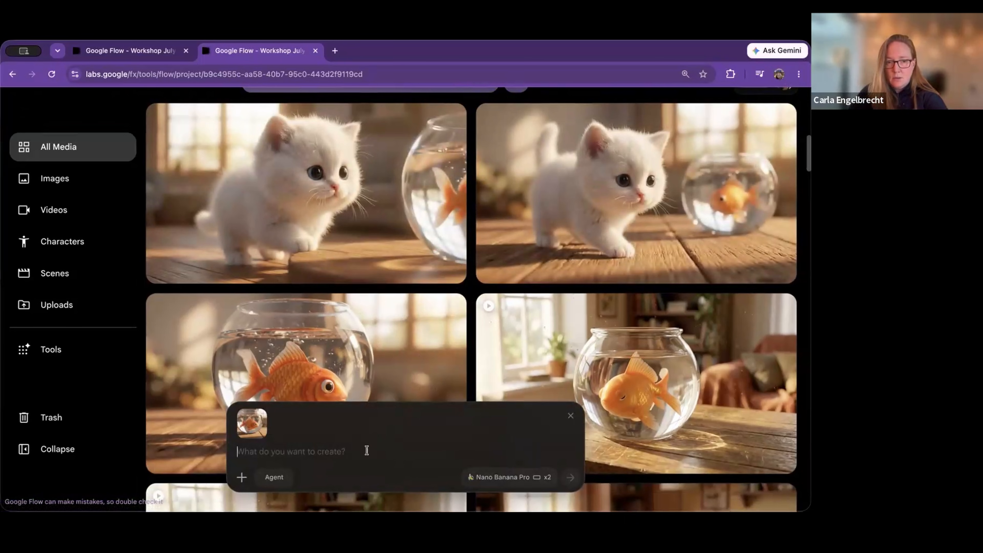
pyautogui.write('High-quality 3D CGI animated short, adorable stylized character animation, ultra-detailed textures, soft cinematic lighting. Extreme close-up inside the round glass fishbowl, the plump little orange goldfish with glossy scales, flowing translucent fins, and big shiny black eyes drifting softly near the glass. A single glistening bubble rises slowly to the surface of the water in slow motion, catching the warm light. Nonverbal, no dialogue, delicate and quiet mood. Just out of focus beyond the glass, the small fluffy white kitten is faintly visible approaching. Macro detail on water, scales, and bubble, shallow depth of field, subtle sense of a gentle moment approaching.')
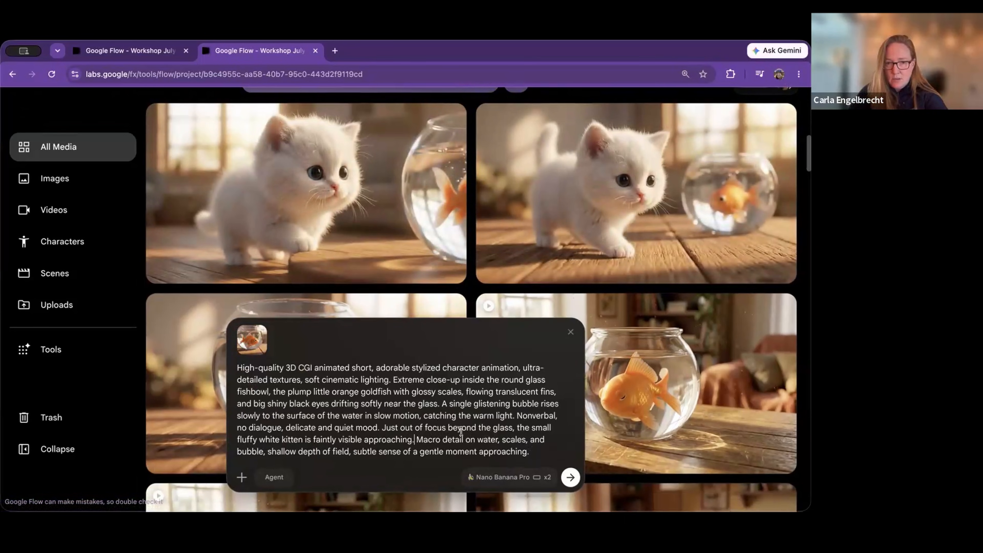
pyautogui.click(571, 478)
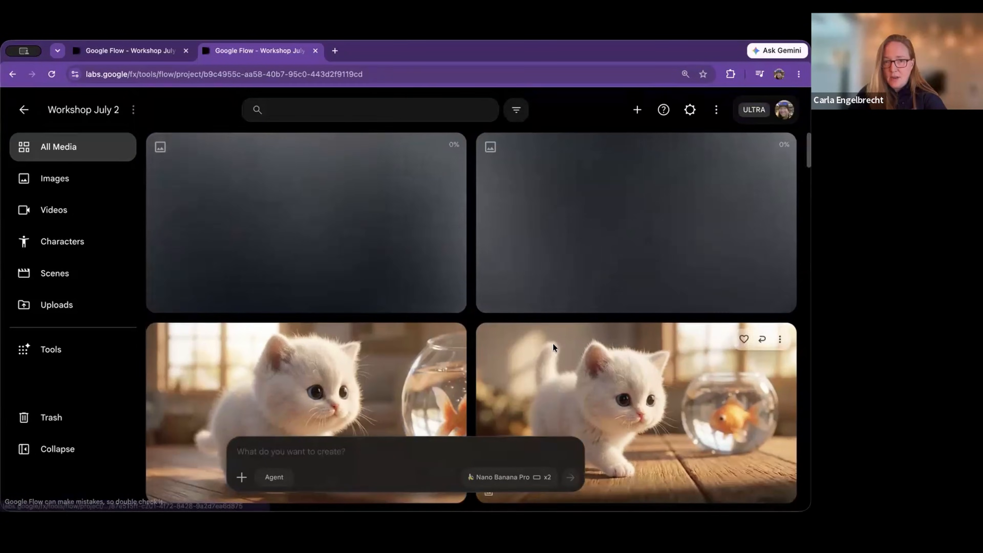
# Reuse the first kitten image's prompt and insert "A wide view of the living room. A wooden table with the goldfish bowl is visible." before the kitten description
pyautogui.scroll(-3, 503, 327)
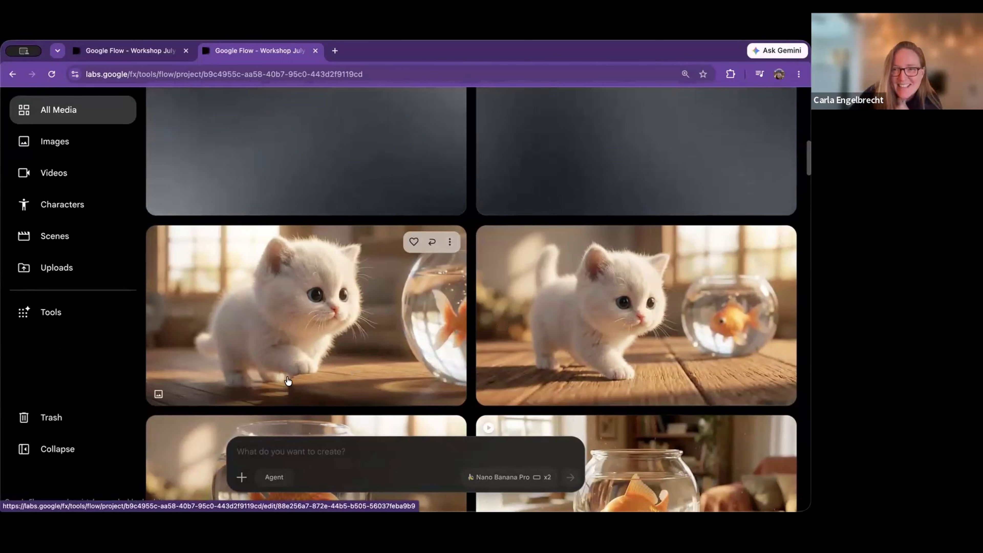
pyautogui.click(433, 242)
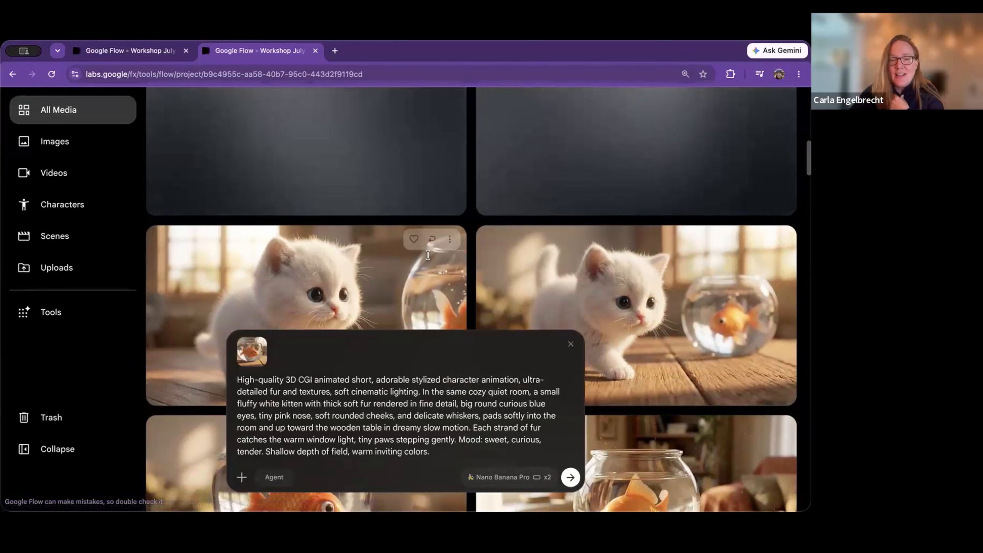
pyautogui.click(315, 381)
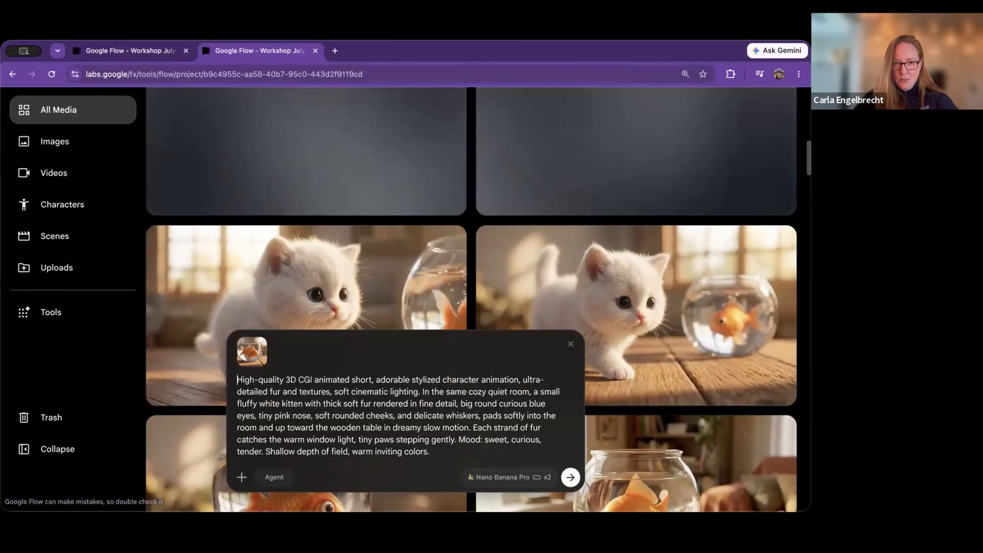
pyautogui.moveTo(237, 379); pyautogui.dragTo(314, 440)
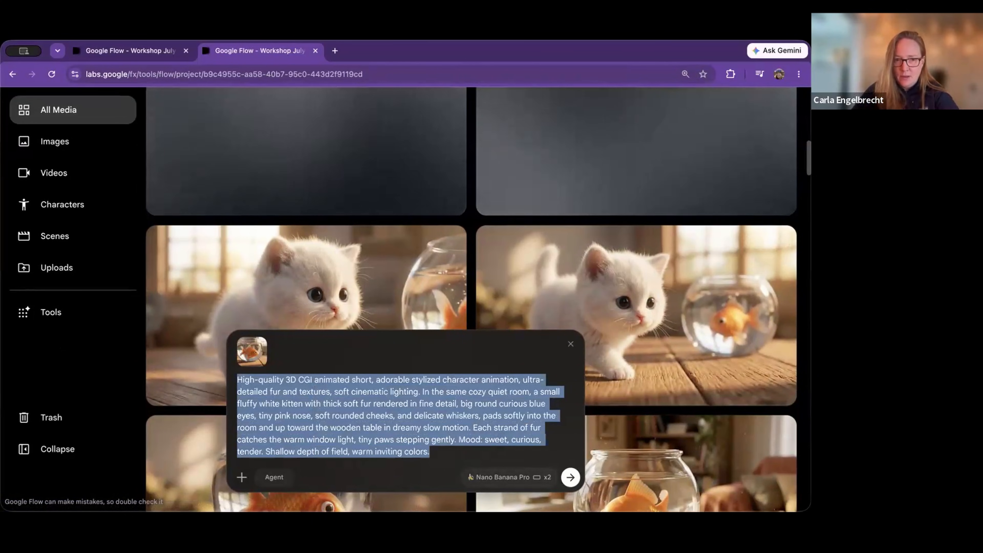
pyautogui.click(523, 379)
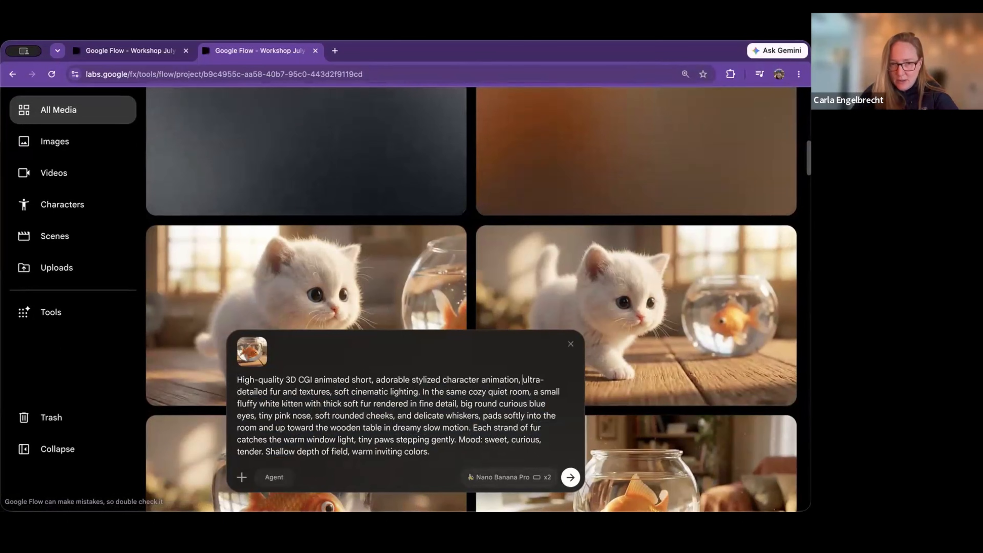
pyautogui.click(431, 391)
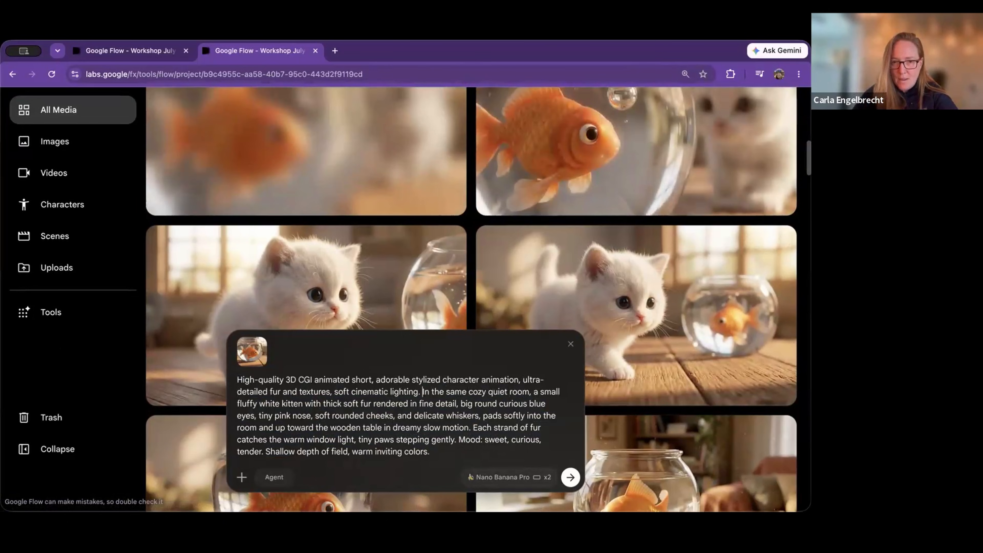
pyautogui.press('Left')
pyautogui.press('Left')
pyautogui.press('Left')
pyautogui.press('Return')
pyautogui.press('Return')
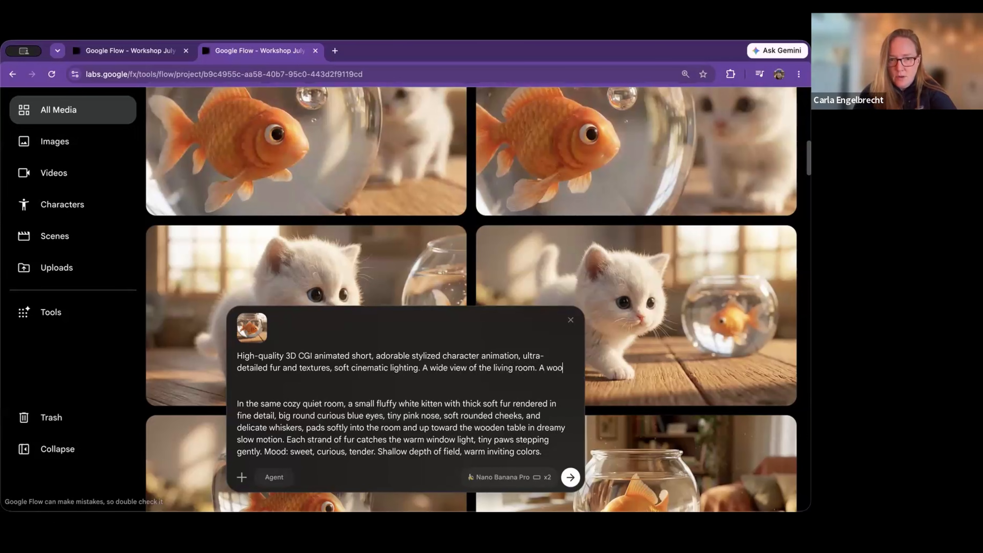
pyautogui.write('den')
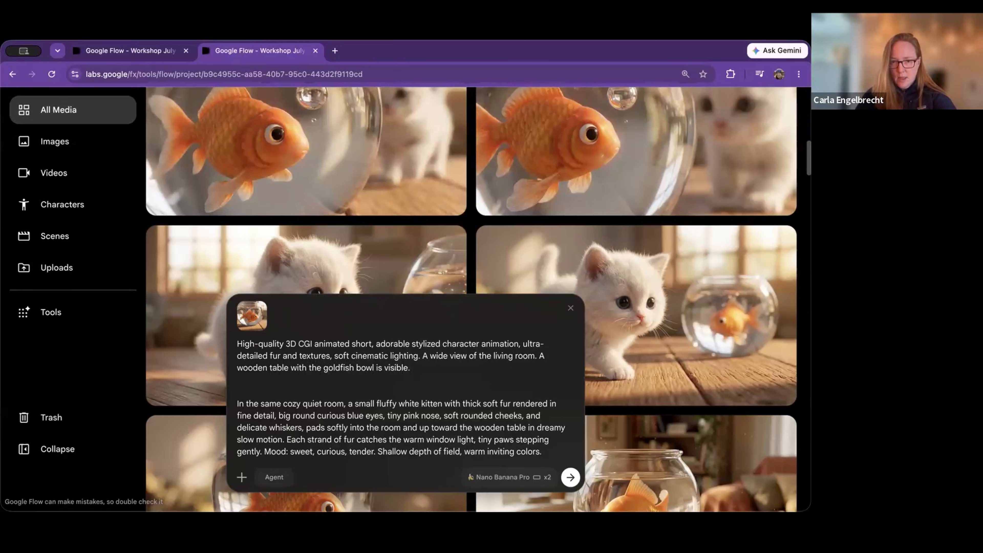
# Shorten the kitten sentence's opening to "A small fluffy white kitten" and insert "is walking across the room." after "into the room and up"
pyautogui.moveTo(237, 379); pyautogui.dragTo(354, 403)
pyautogui.write('A')
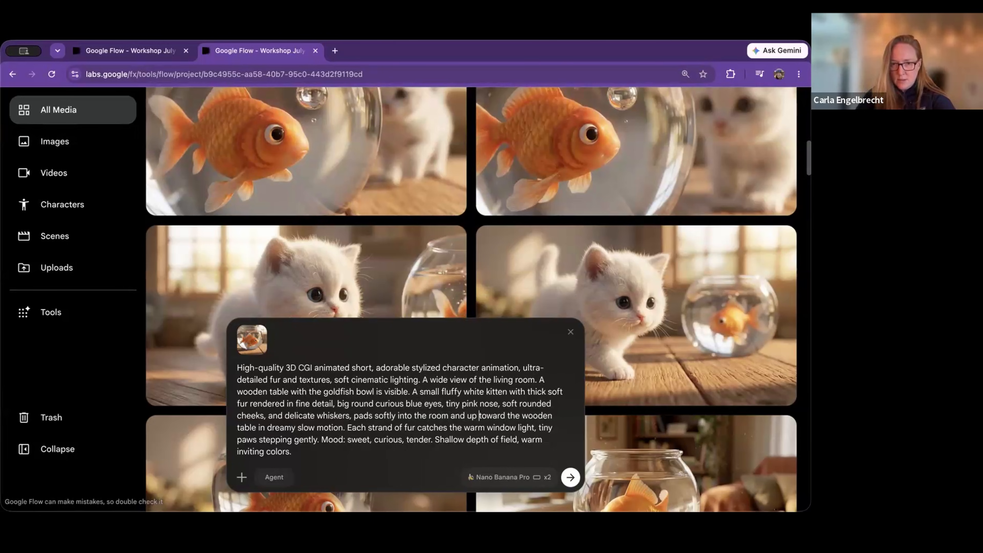
pyautogui.write('is walking into')
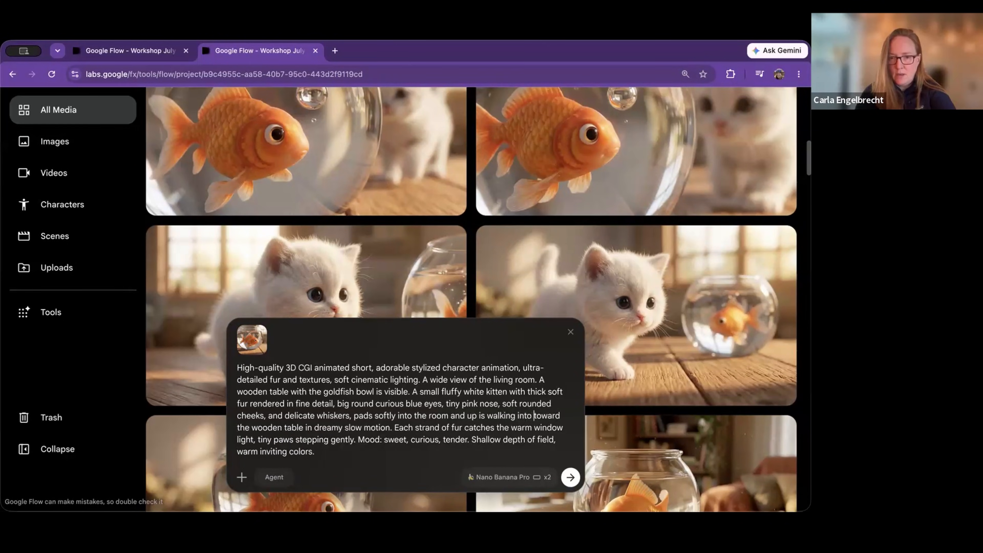
pyautogui.press('BackSpace')
pyautogui.press('BackSpace')
pyautogui.press('BackSpace')
pyautogui.press('BackSpace')
pyautogui.press('BackSpace')
pyautogui.write('across the roo')
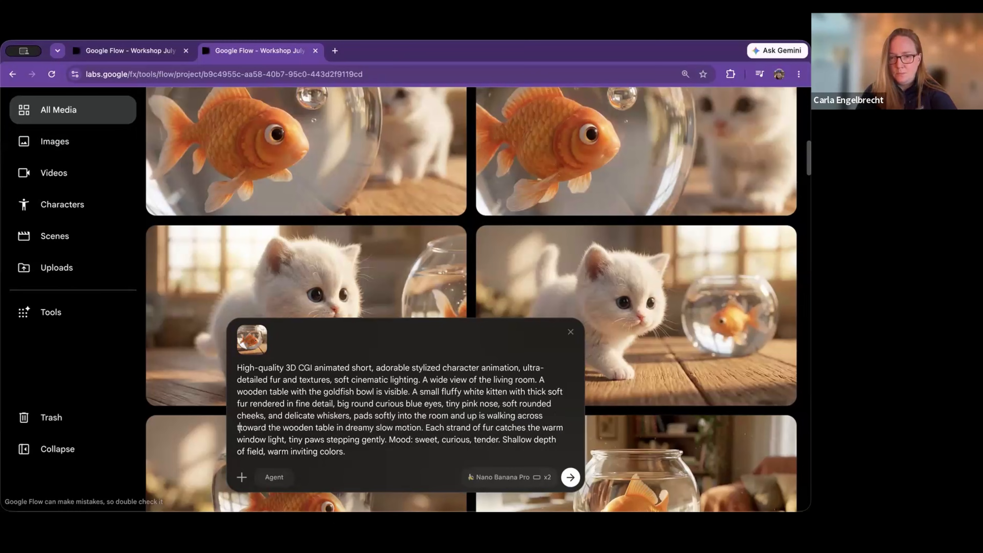
pyautogui.write('m.')
# Remove the rest of the prompt after "across the room." and generate the wide living room images
pyautogui.hotkey('shift', 'Down')
pyautogui.hotkey('shift', 'Down')
pyautogui.hotkey('shift', 'Down')
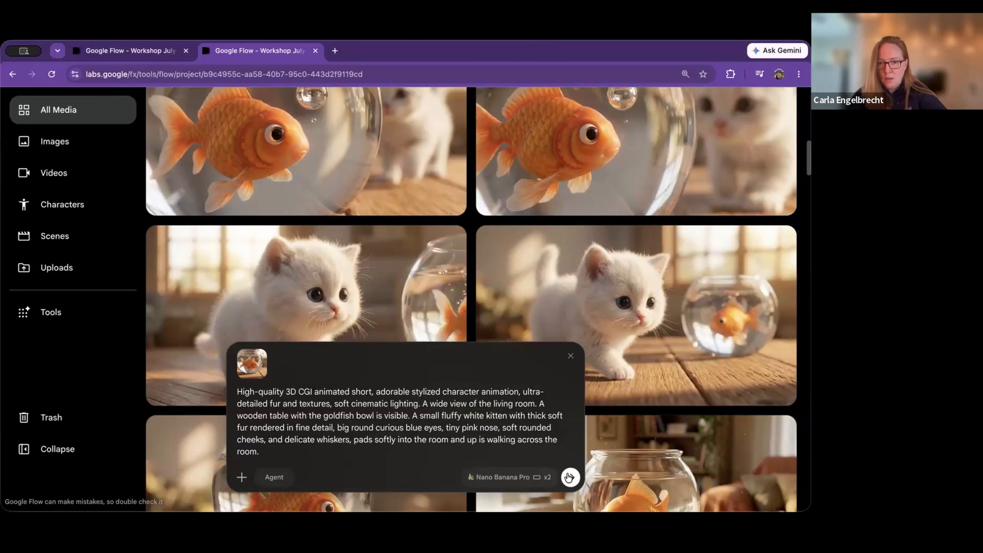
pyautogui.click(571, 470)
# Animate the first goldfish bubble close-up as the start frame with the extreme close-up fishbowl prompt and generate 8-second videos
pyautogui.scroll(-2, 557, 361)
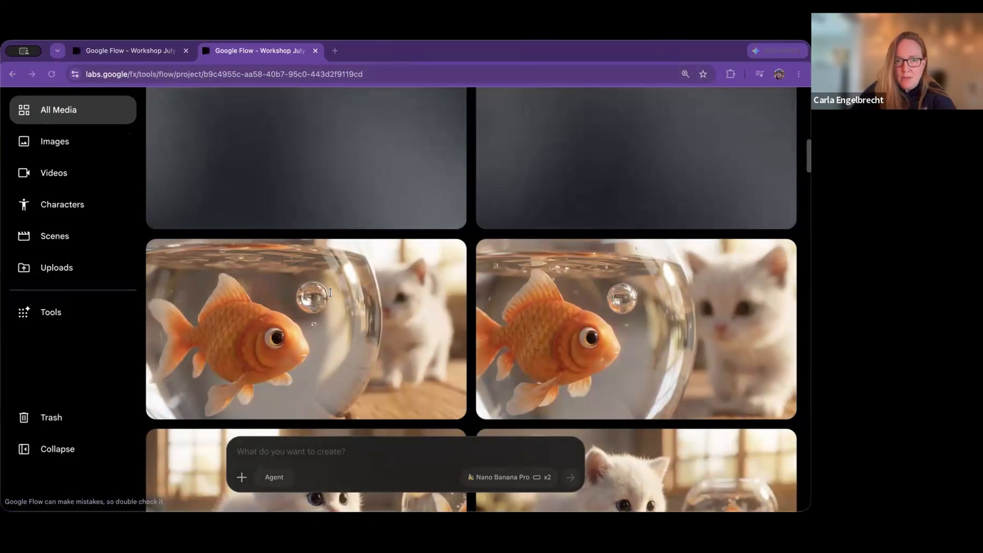
pyautogui.click(452, 256)
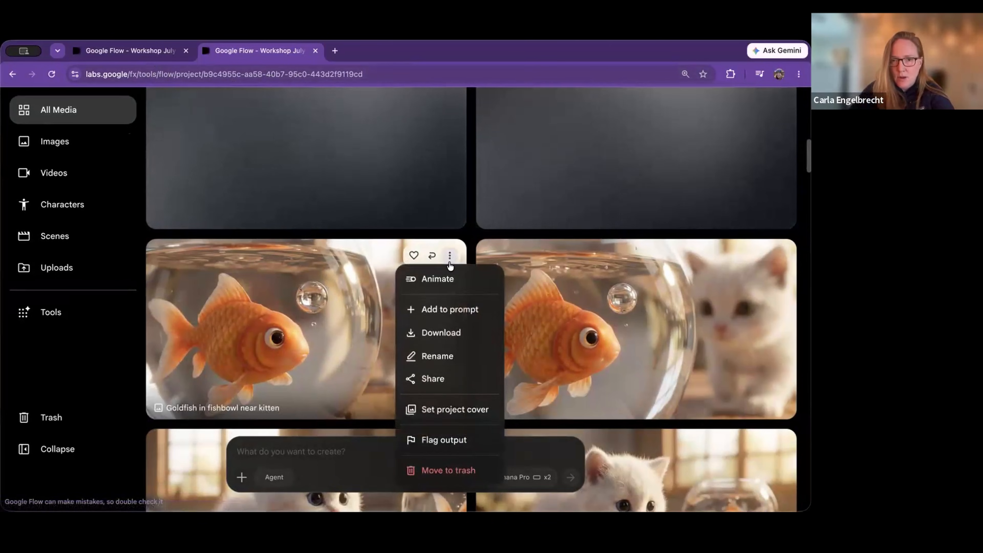
pyautogui.click(425, 279)
pyautogui.write('High-quality 3D CGI animated short, adorable stylized character animation, ultra-detailed textures, soft cinematic lighting. Extreme close-up inside the round glass fishbowl, the plump little orange goldfish with glossy scales, flowing translucent fins, and big shiny black eyes drifting softly near the glass. A single glistening bubble rises slowly to the surface of the water in slow motion, catching the warm light. Nonverbal, no dialogue, delicate and quiet mood. Just out of focus beyond the glass, the small fluffy white kitten is faintly visible approaching. Macro detail on water, scales, and bubble, shallow depth of field, subtle sense of a gentle moment approaching.')
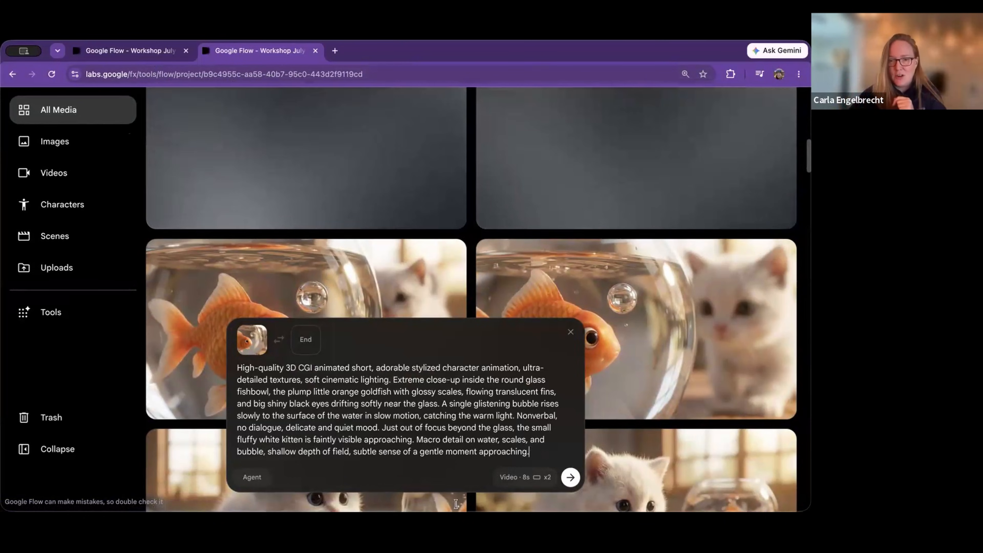
pyautogui.press('Return')
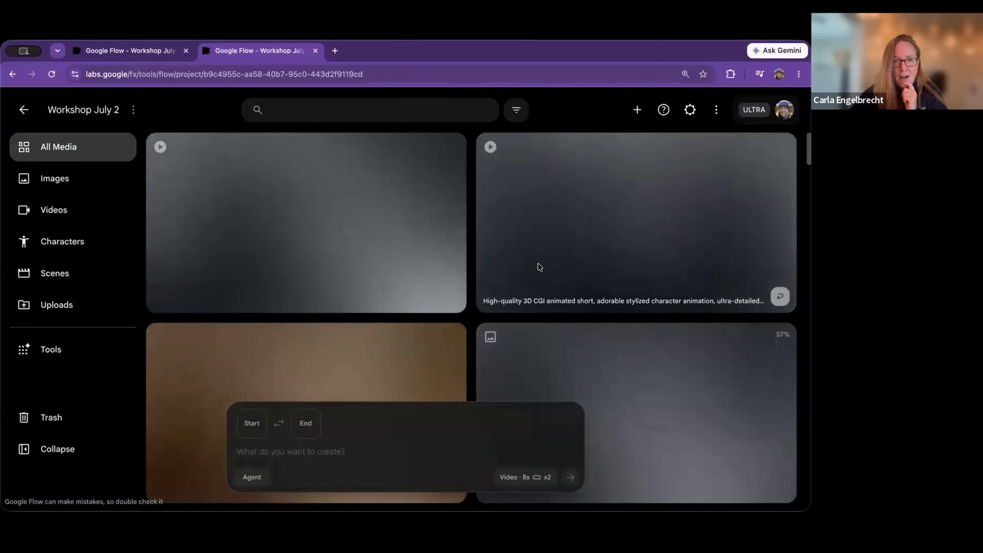
# Edit the wide image with the kitten beside the low table using "Put the kitten farther away from the table and goldfish", and return to the project
pyautogui.scroll(-1, 540, 267)
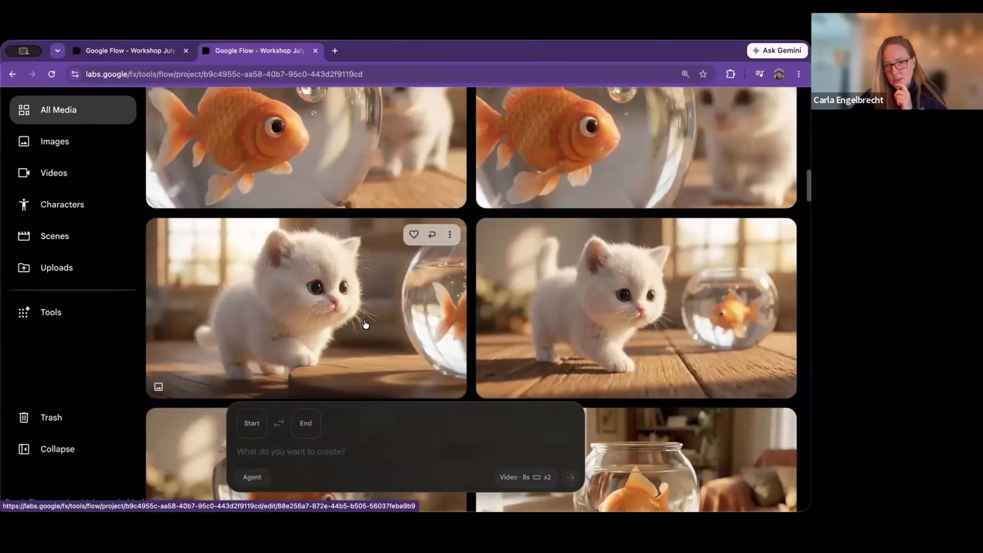
pyautogui.scroll(-5, 366, 325)
pyautogui.scroll(12, 366, 325)
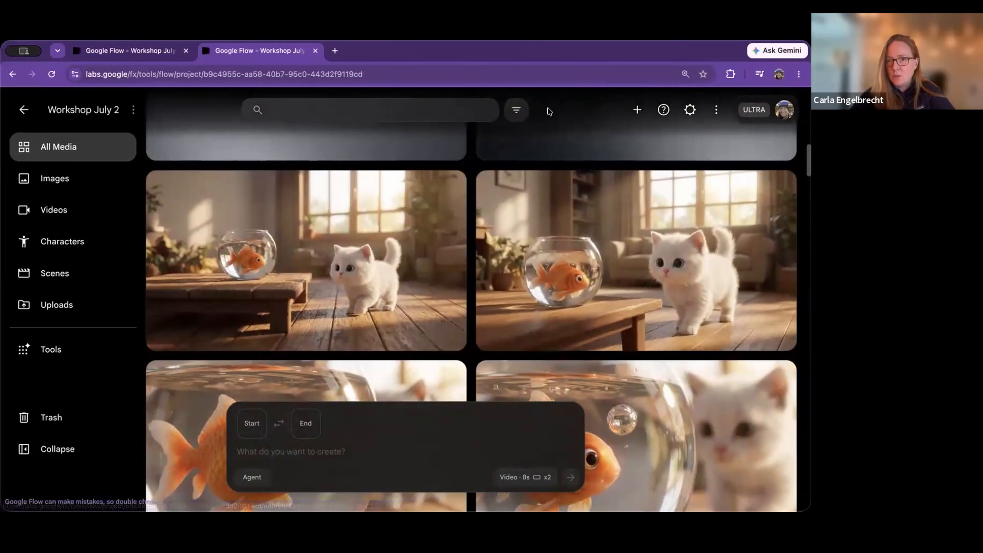
pyautogui.click(338, 258)
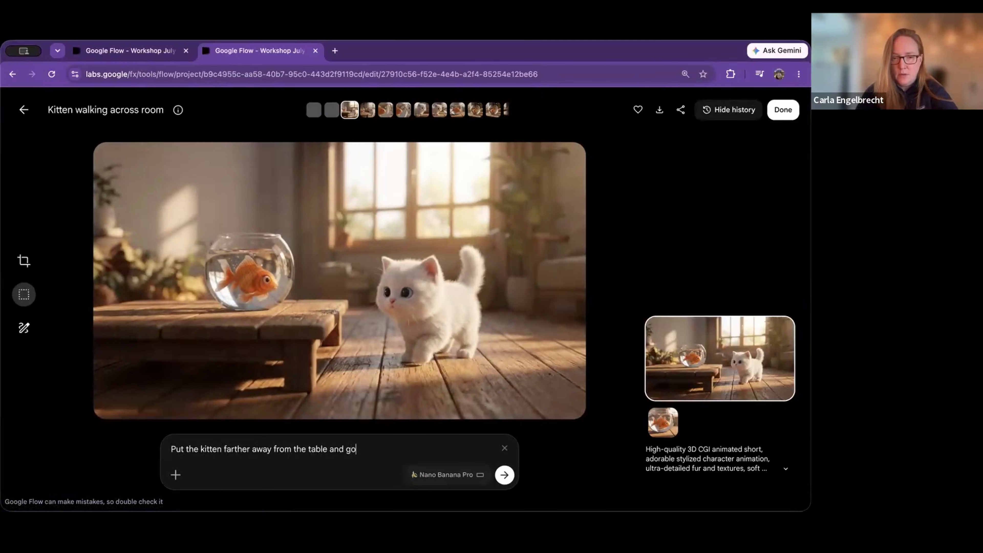
pyautogui.write('h')
pyautogui.press('Return')
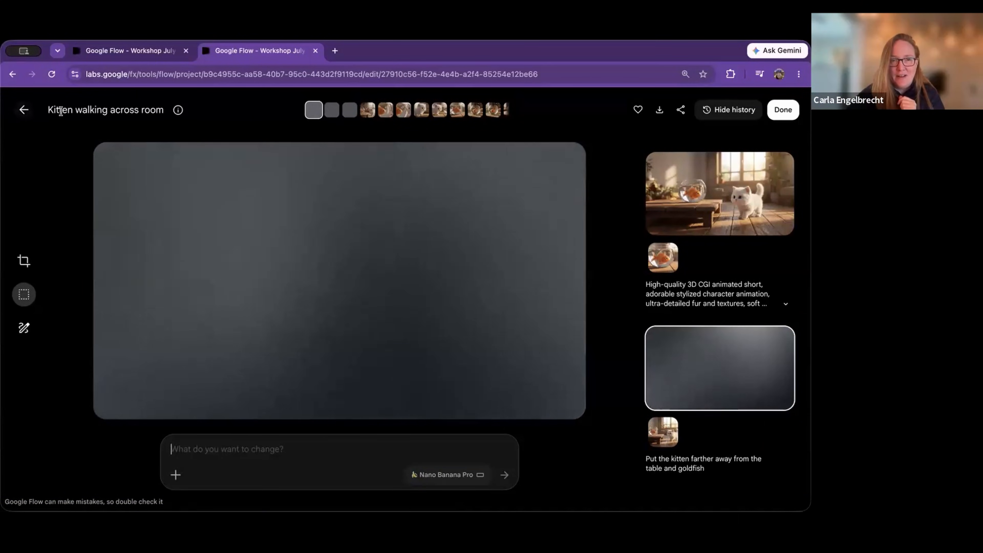
pyautogui.click(25, 110)
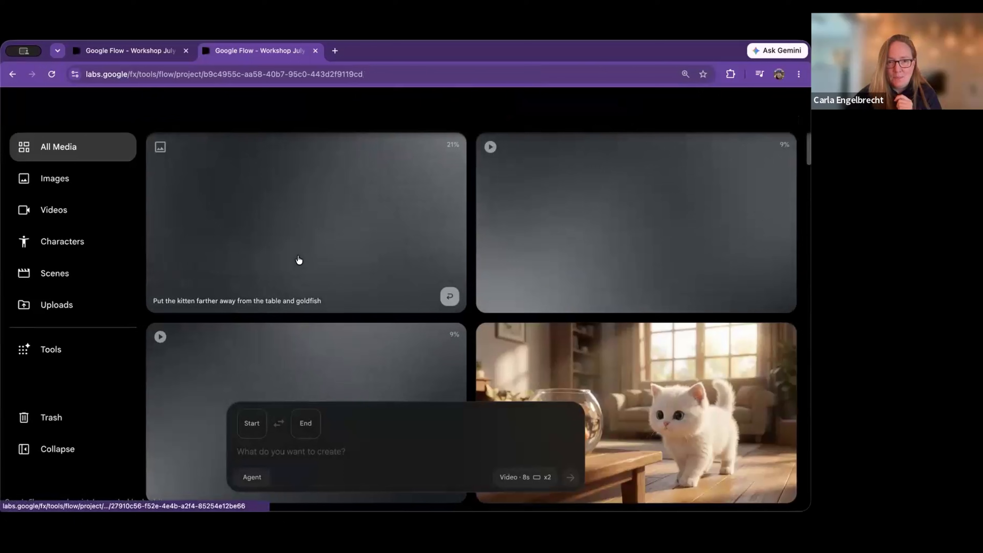
# Switch to the first Flow tab, dismiss the saved-frame notice, and review the agent's storyboard of characters, locations, props and scene frames
pyautogui.scroll(-3, 299, 259)
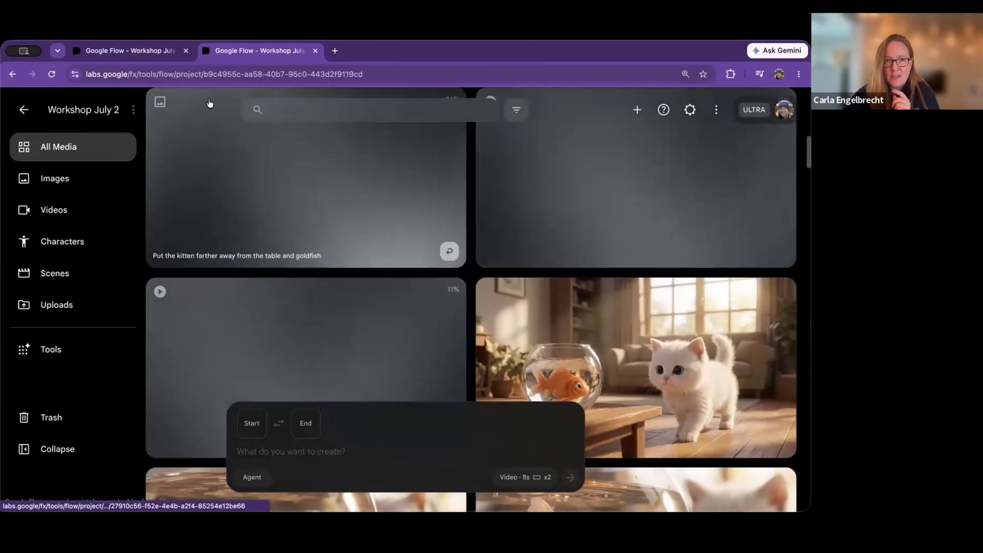
pyautogui.click(135, 49)
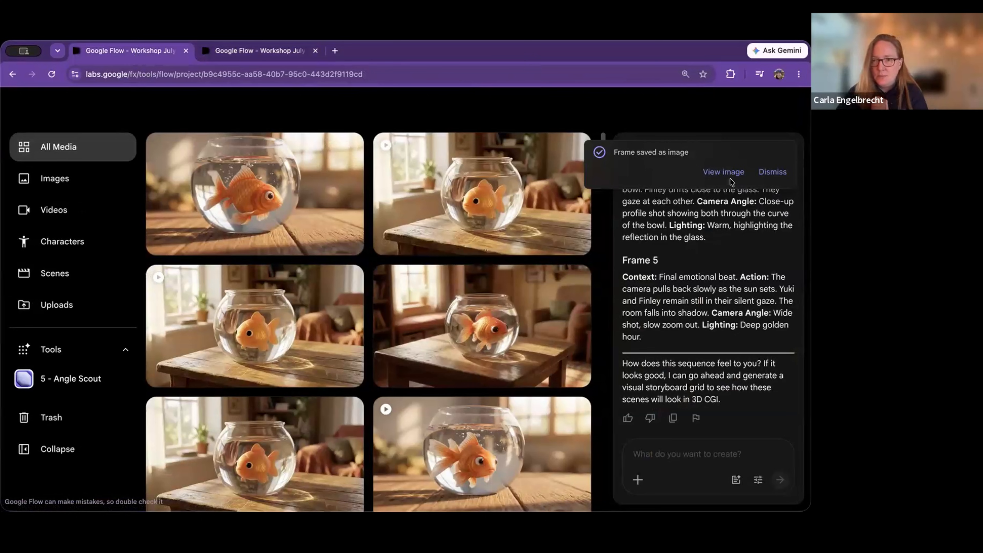
pyautogui.click(772, 172)
pyautogui.scroll(15, 687, 264)
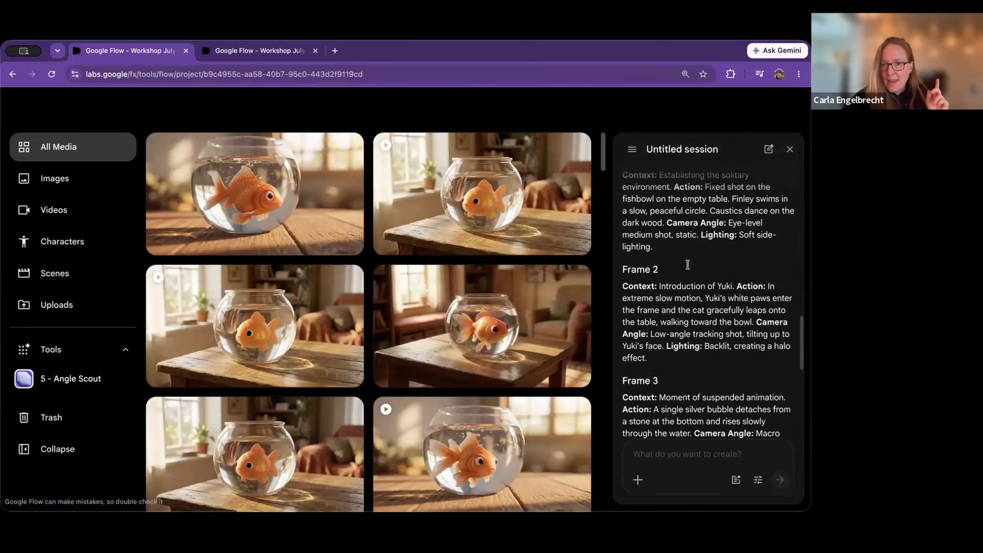
pyautogui.scroll(10, 687, 265)
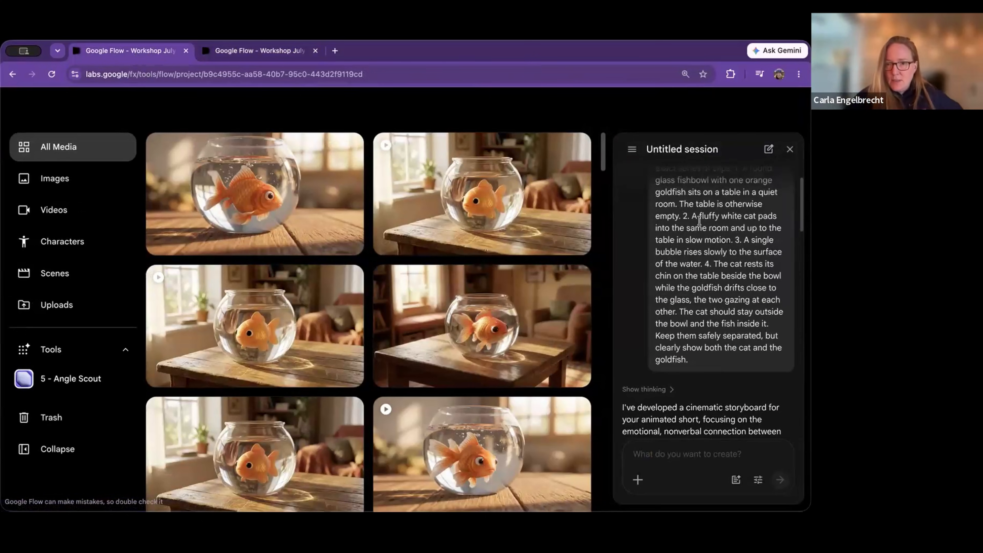
pyautogui.scroll(-5, 704, 274)
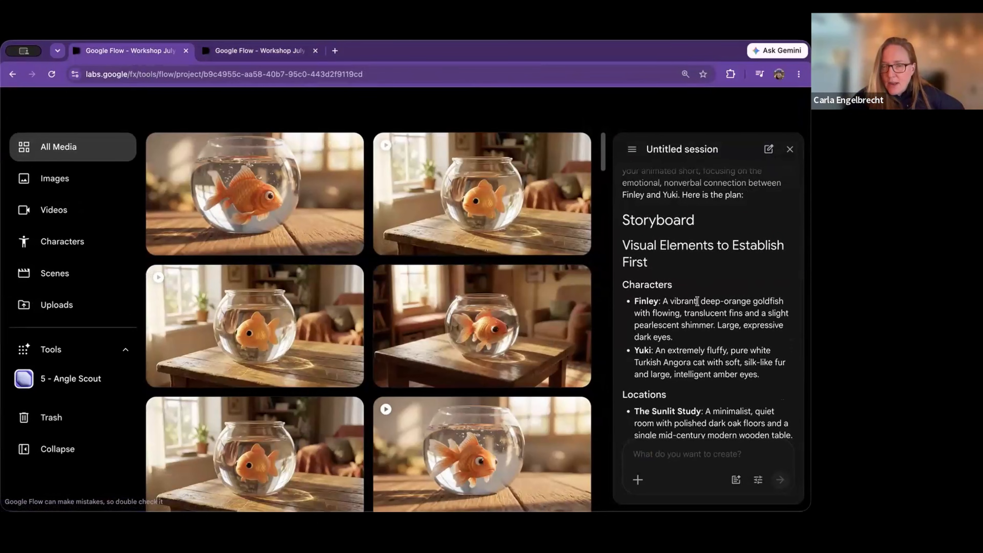
pyautogui.scroll(-2, 696, 271)
pyautogui.scroll(-1, 694, 265)
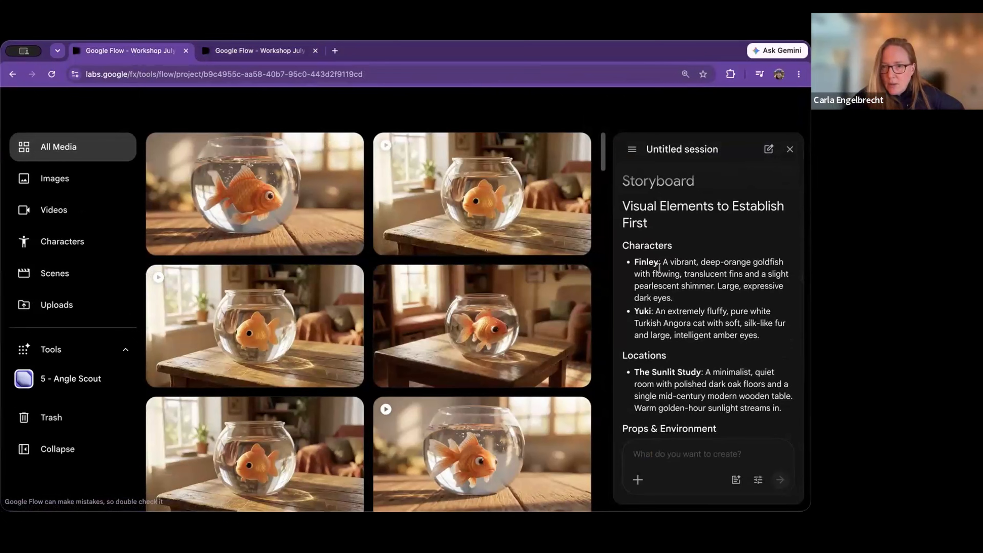
pyautogui.scroll(-3, 671, 285)
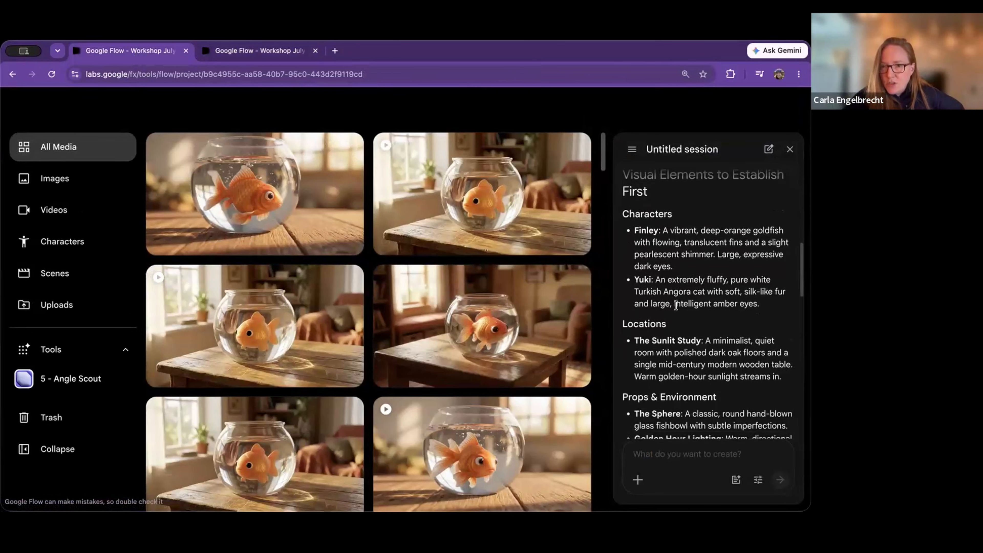
pyautogui.scroll(-5, 677, 308)
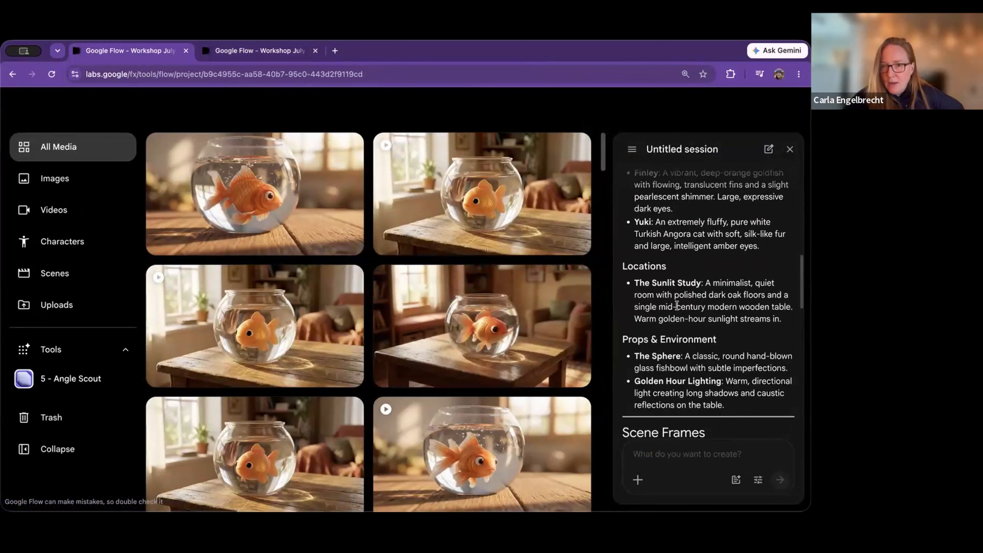
pyautogui.scroll(-2, 677, 305)
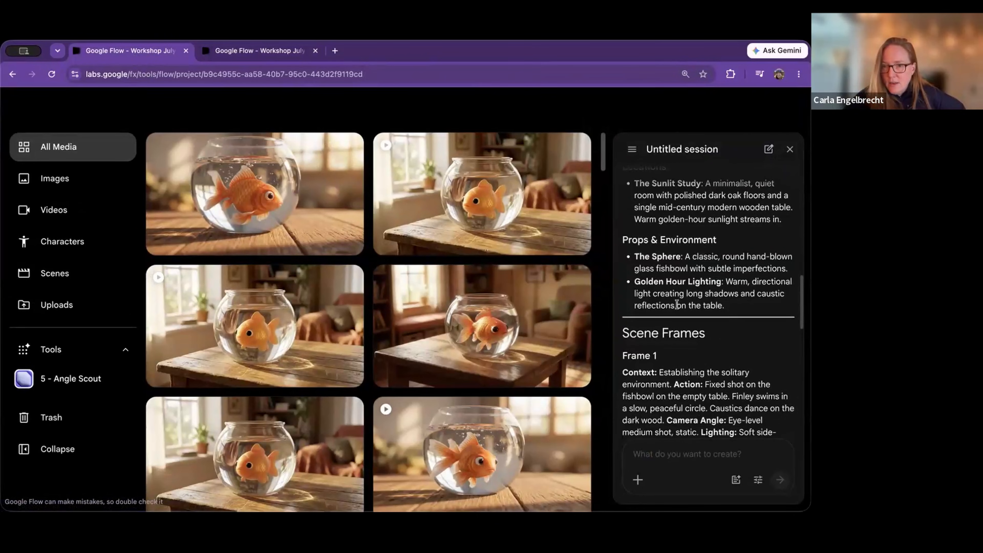
pyautogui.scroll(-1, 676, 305)
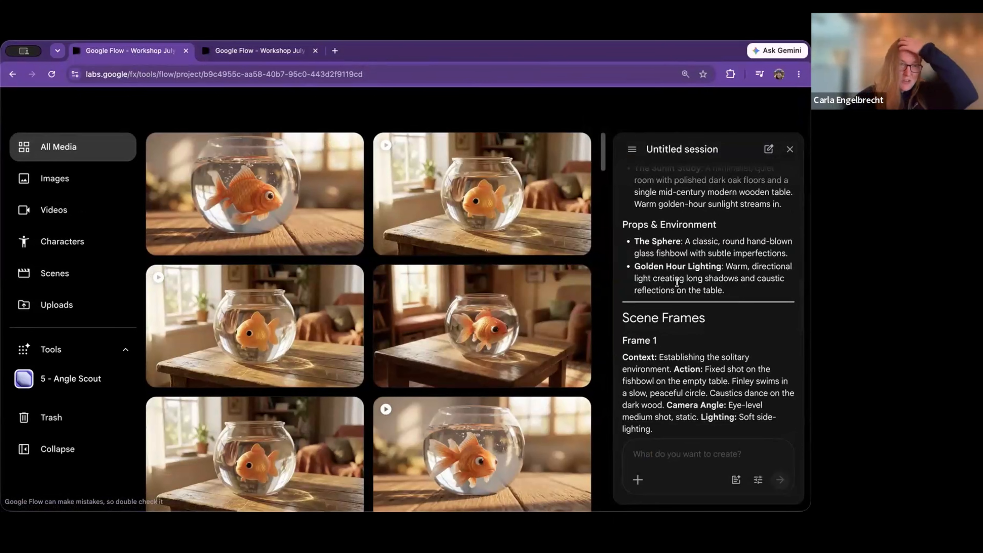
pyautogui.scroll(-6, 676, 282)
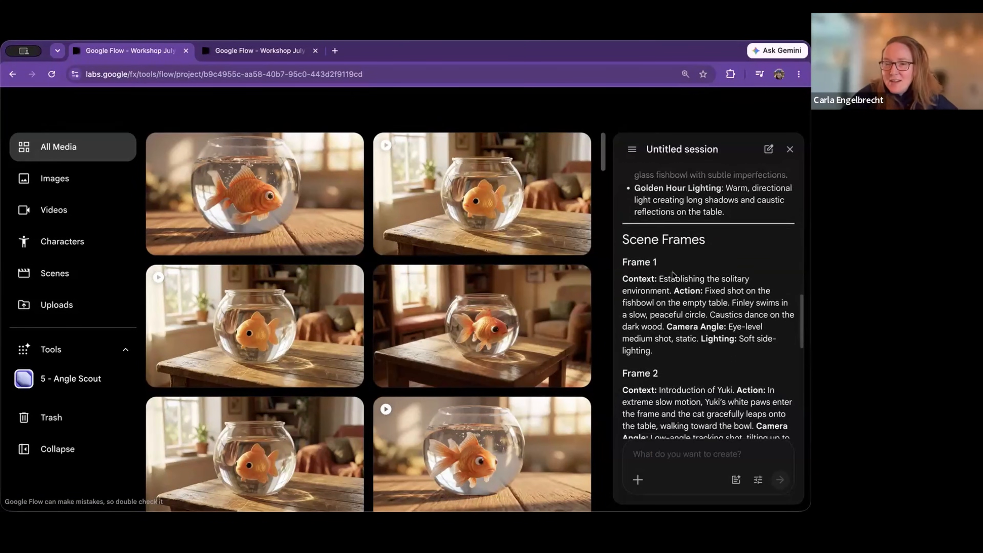
pyautogui.scroll(-9, 674, 291)
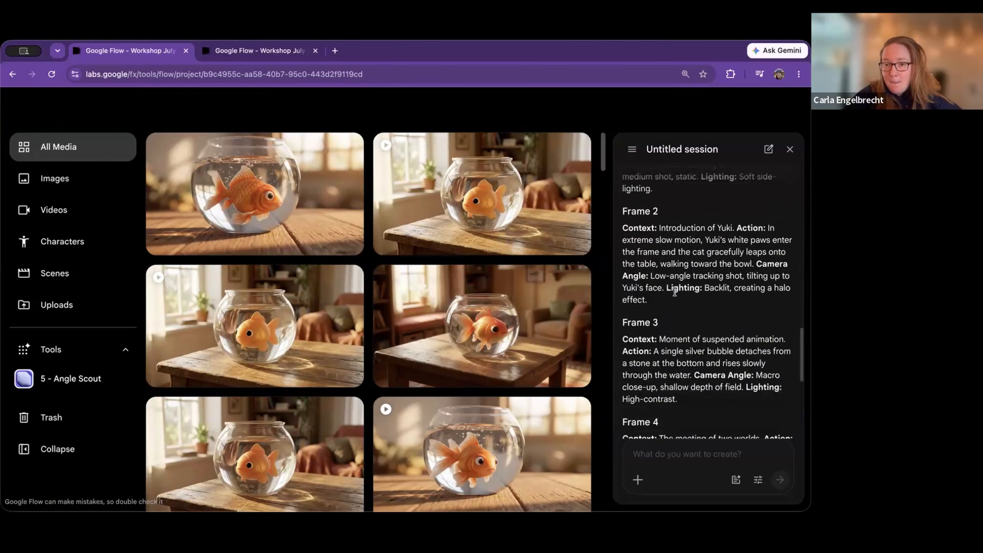
pyautogui.scroll(-12, 674, 291)
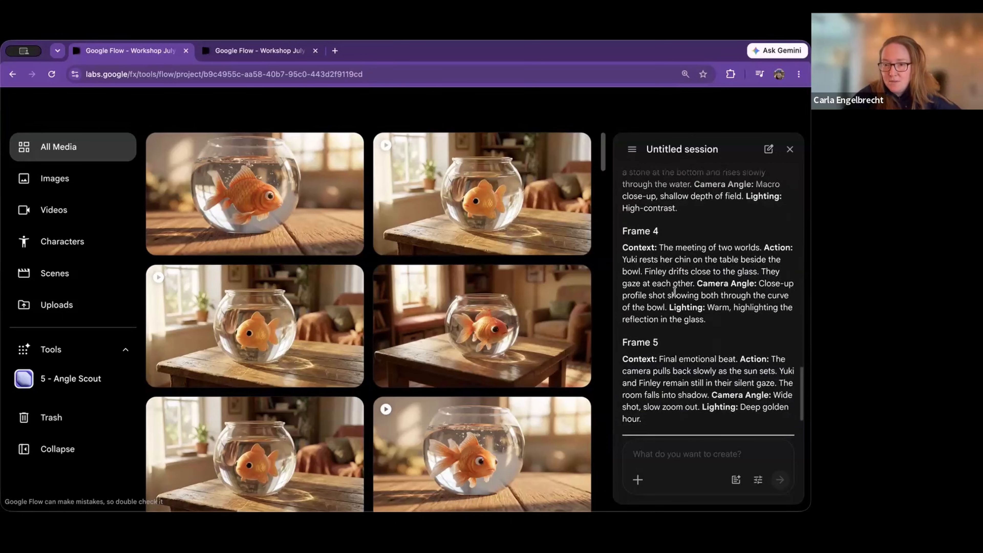
pyautogui.scroll(20, 675, 291)
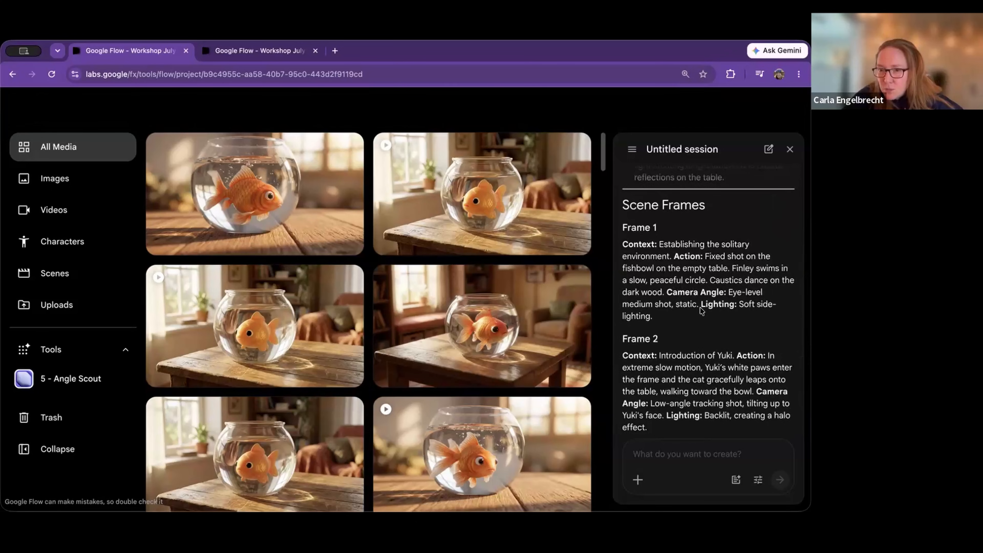
# Read the storyboard's scene frames 1 through 5, including their context, action, camera angle and lighting
pyautogui.scroll(-6, 701, 309)
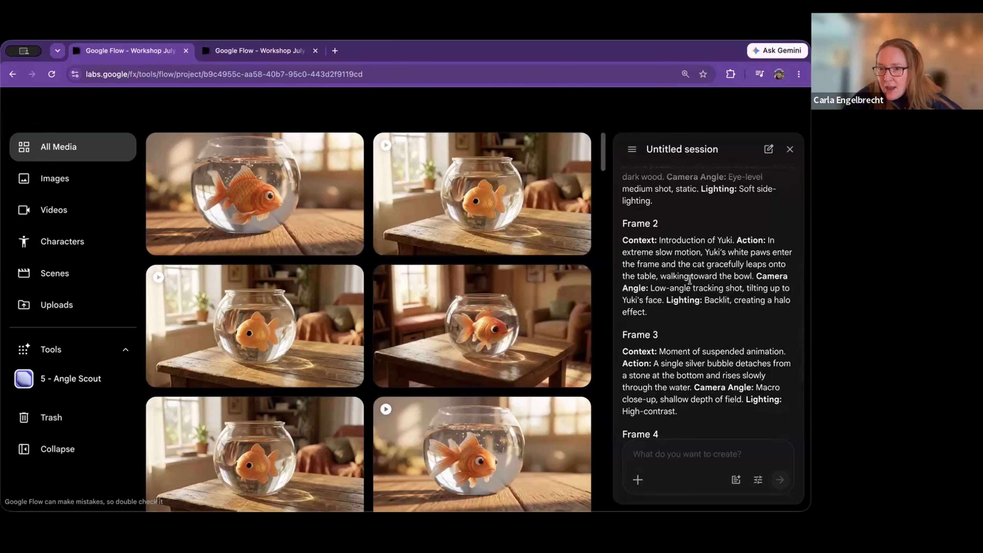
pyautogui.scroll(-5, 695, 289)
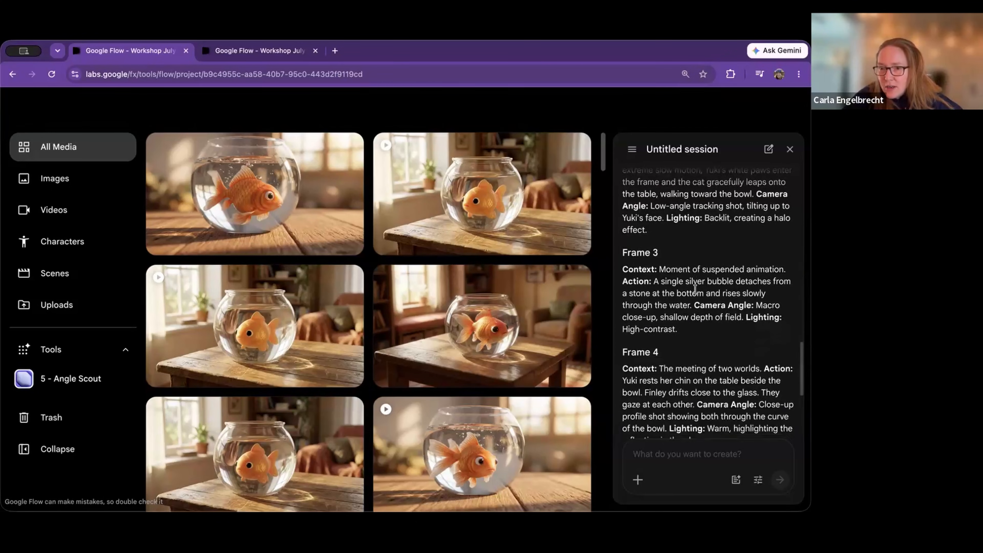
pyautogui.scroll(-7, 695, 289)
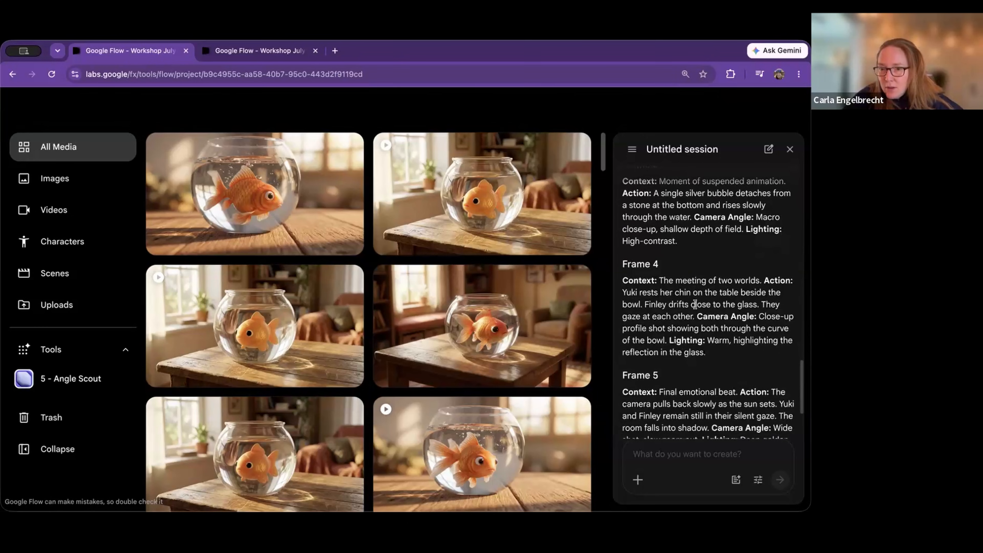
pyautogui.scroll(-1, 695, 304)
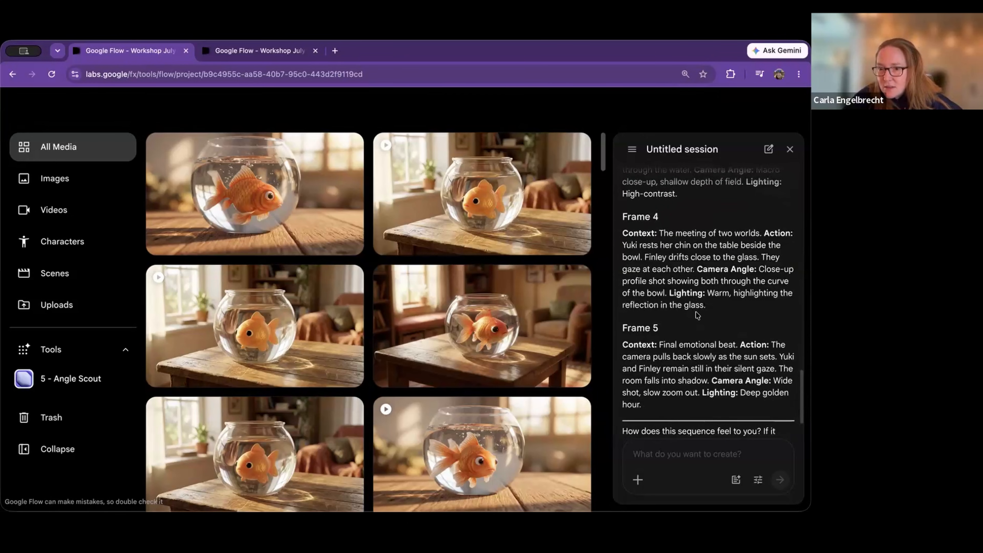
pyautogui.scroll(-1, 693, 289)
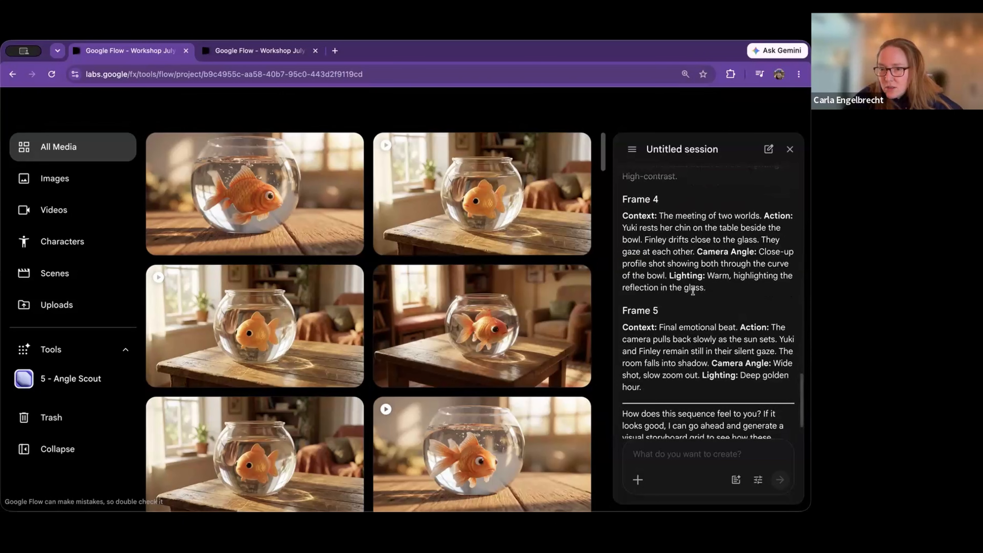
pyautogui.scroll(-1, 693, 292)
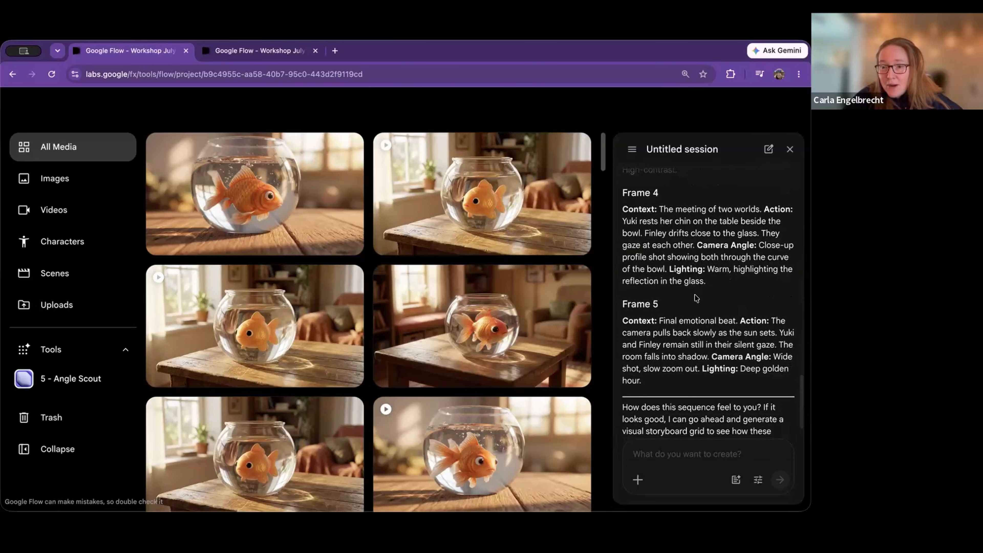
pyautogui.scroll(-1, 697, 309)
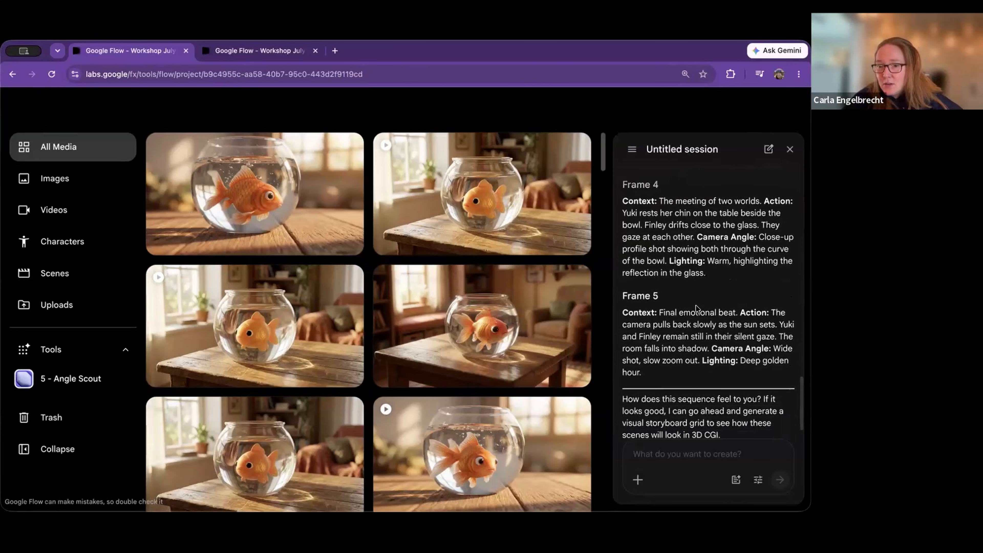
# Reply to the agent's closing question with "Please create the storyboard"
pyautogui.scroll(-1, 697, 312)
pyautogui.scroll(-3, 697, 312)
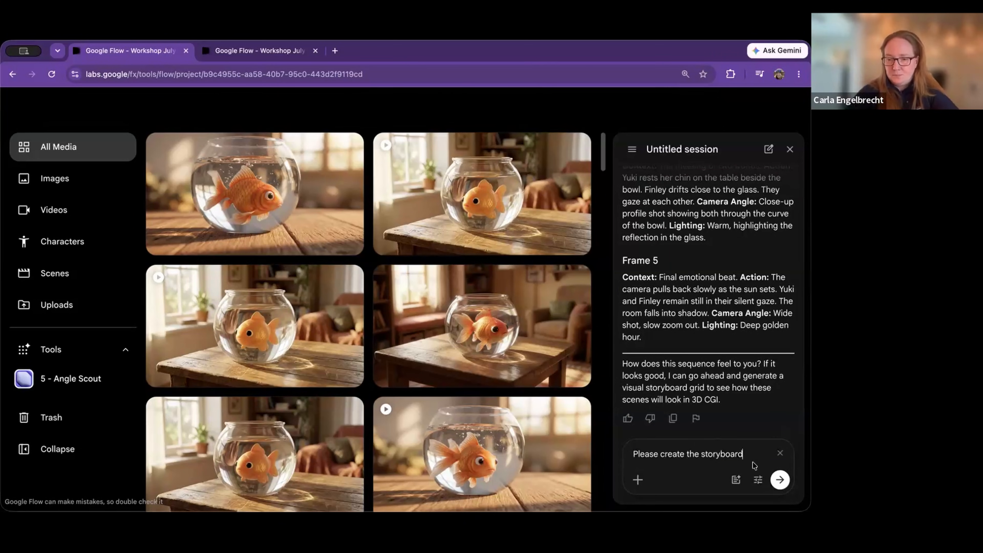
pyautogui.click(779, 480)
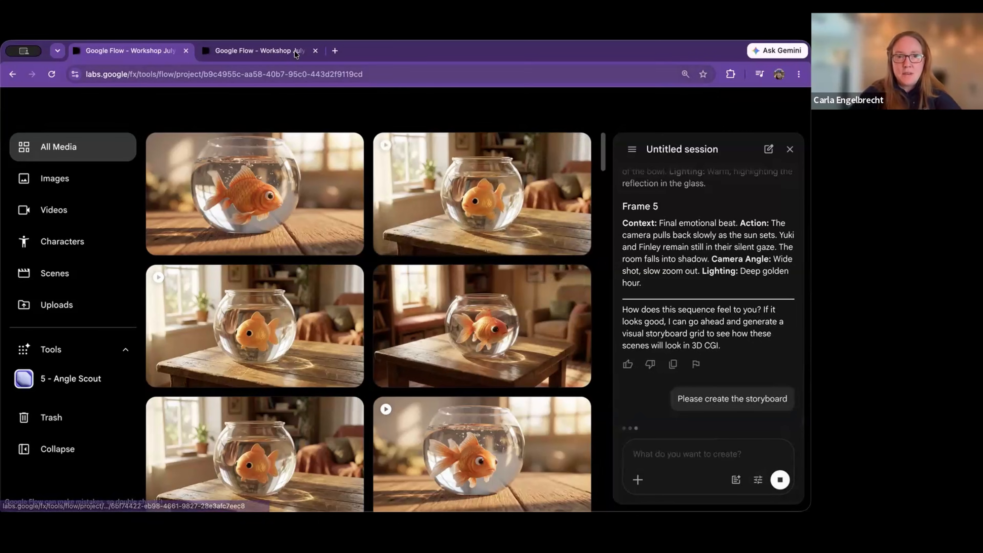
# In the second Flow tab, animate the wide kitten image as start frame with the floor-level kitten walking prompt, generating two 8-second Omni Flash videos
pyautogui.click(286, 58)
pyautogui.scroll(2, 274, 208)
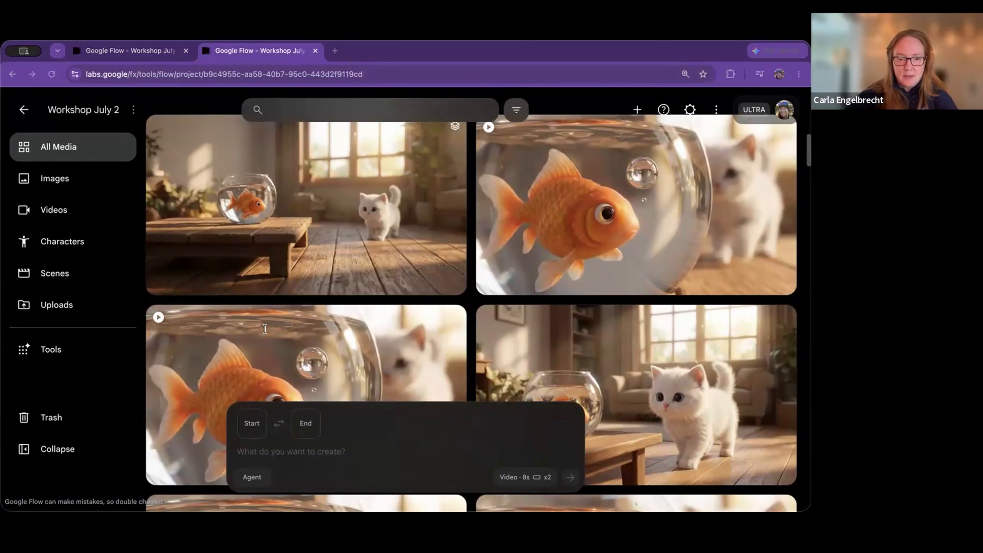
pyautogui.scroll(1, 409, 196)
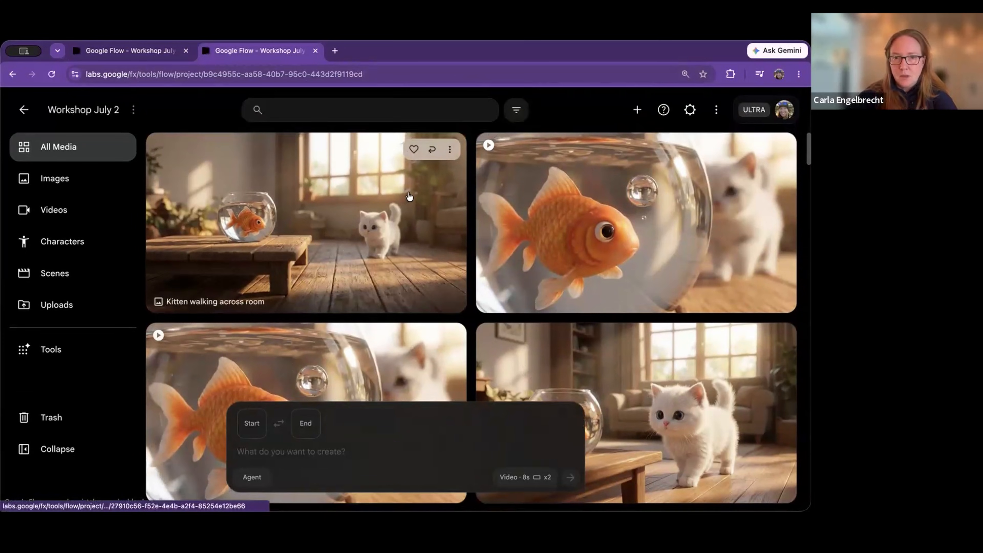
pyautogui.click(450, 151)
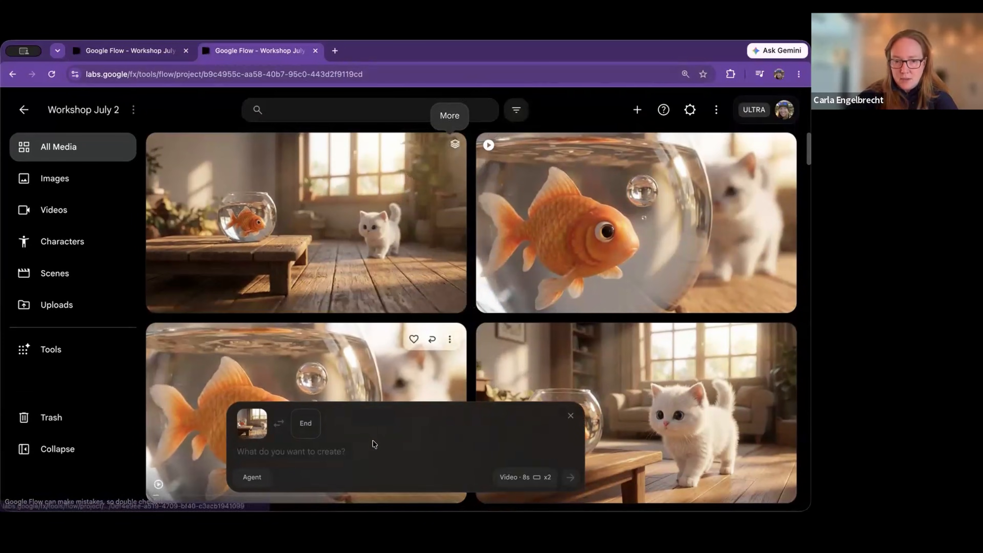
pyautogui.click(526, 477)
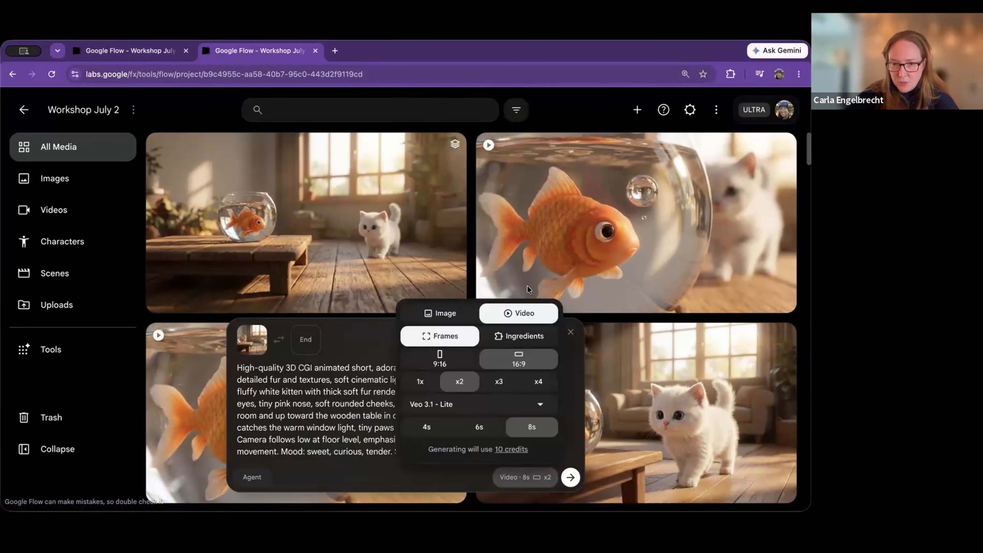
pyautogui.click(443, 404)
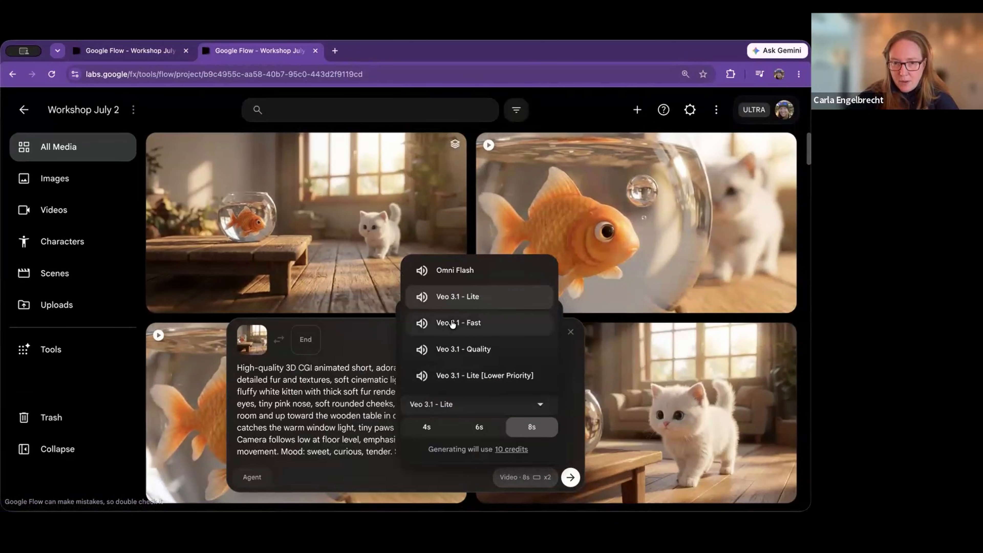
pyautogui.click(454, 271)
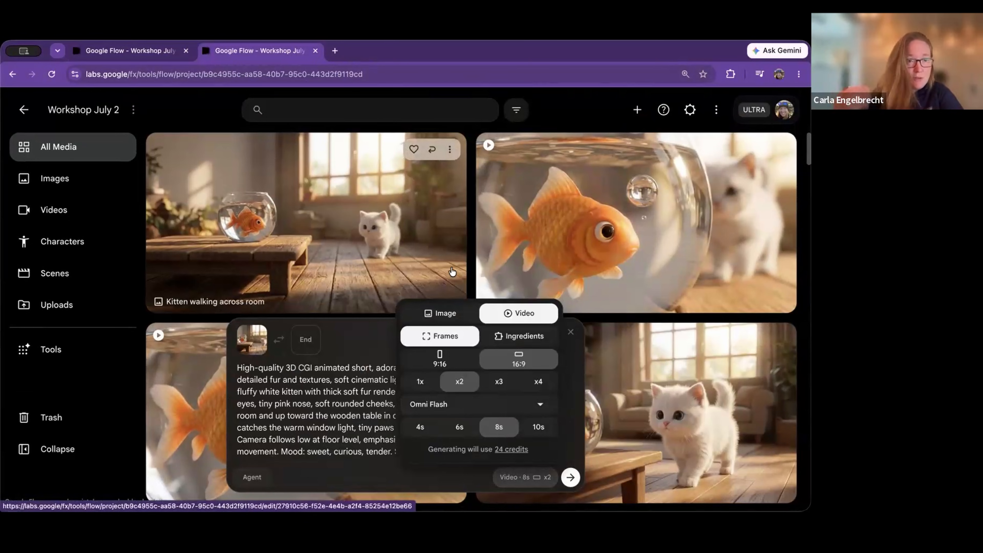
pyautogui.click(570, 478)
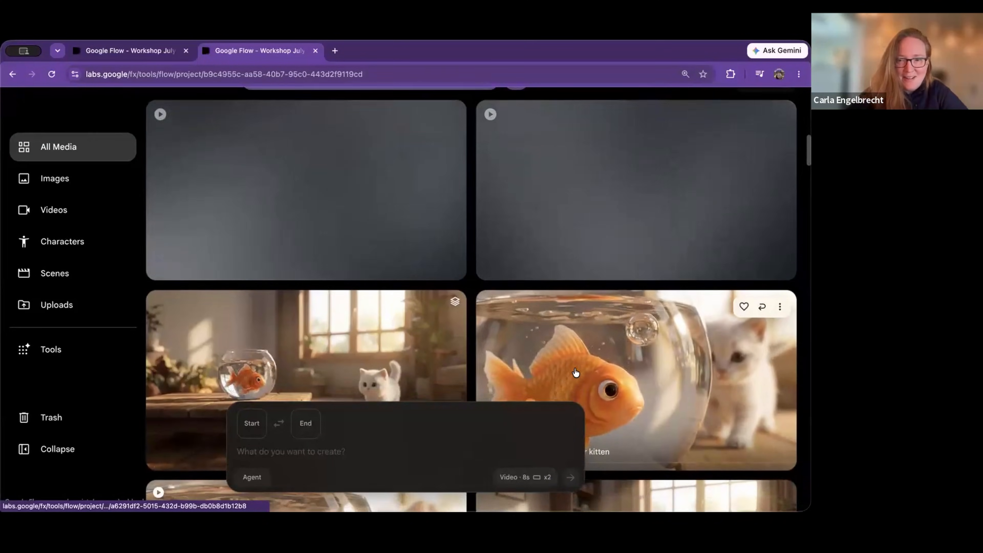
# Preview the two goldfish bubble close-up videos with the kitten behind the fishbowl
pyautogui.scroll(-2, 576, 373)
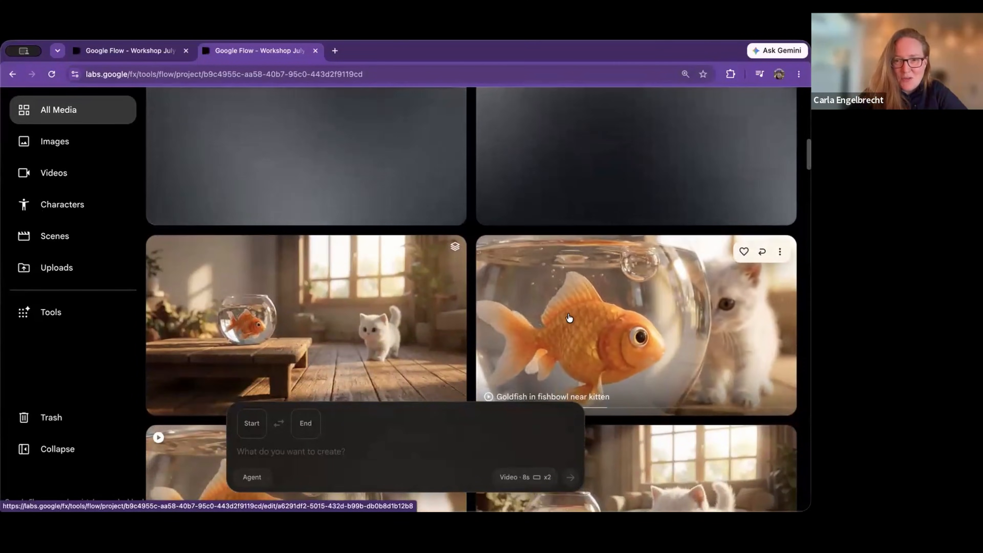
pyautogui.scroll(-2, 569, 317)
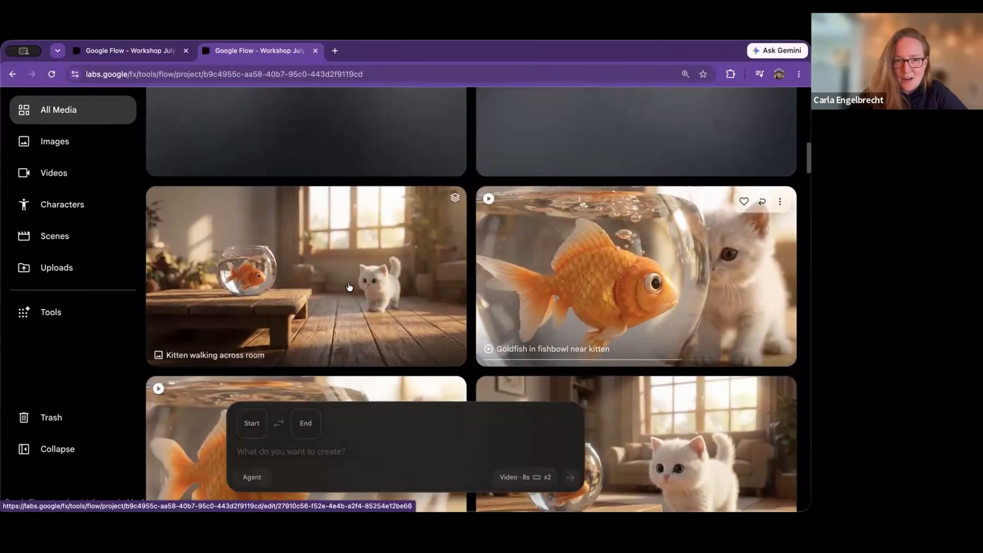
pyautogui.scroll(-2, 547, 276)
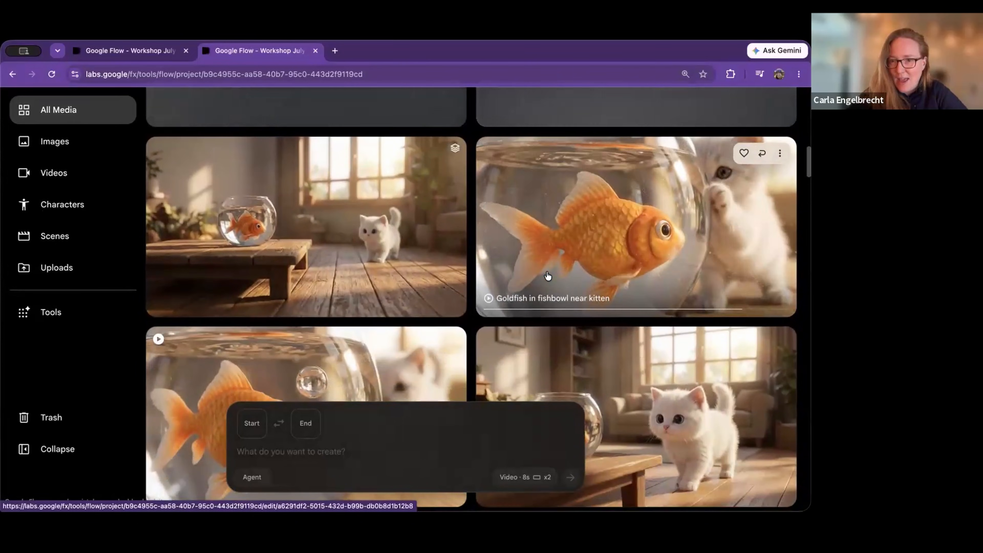
pyautogui.scroll(-1, 548, 276)
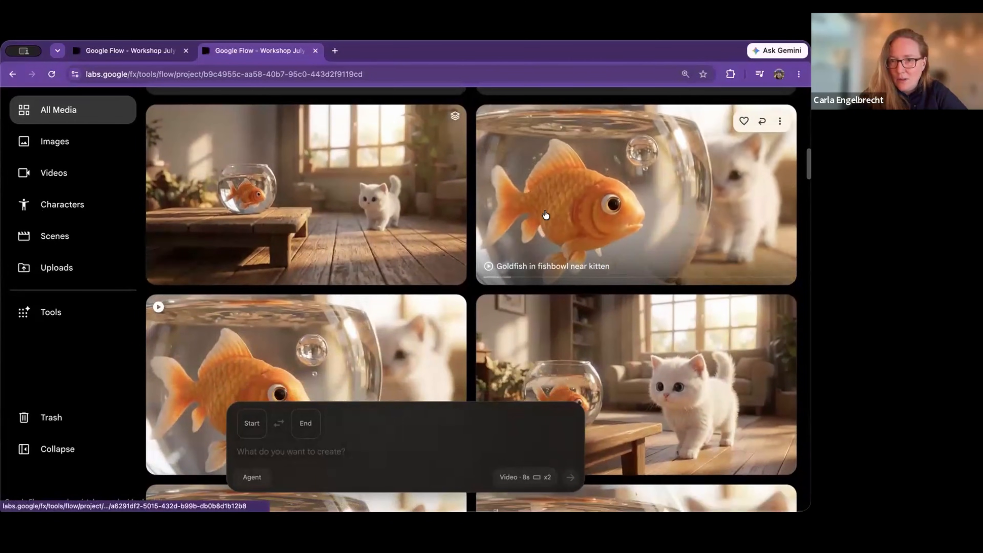
pyautogui.scroll(-3, 346, 300)
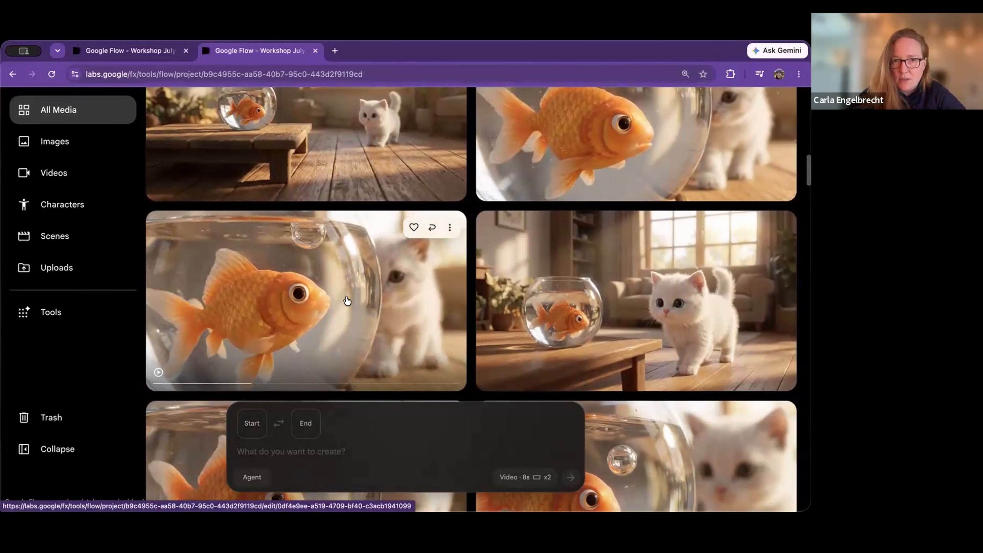
pyautogui.scroll(1, 348, 301)
pyautogui.scroll(-10, 402, 298)
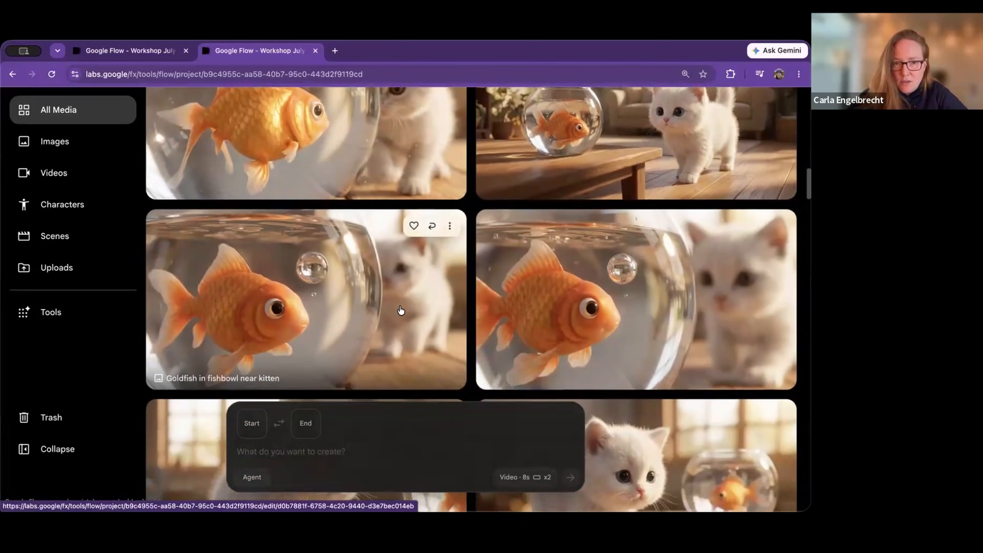
# Add the goldfish bowl video with the blurred window background to the existing scene "Untitled Scene 07-02 16:00:03"
pyautogui.scroll(-6, 400, 310)
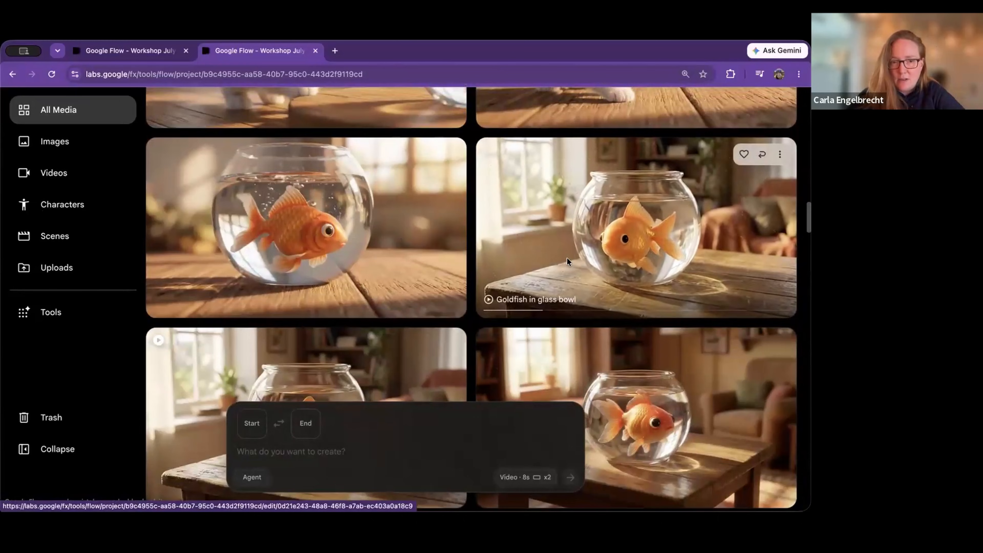
pyautogui.scroll(-2, 566, 258)
pyautogui.scroll(3, 619, 275)
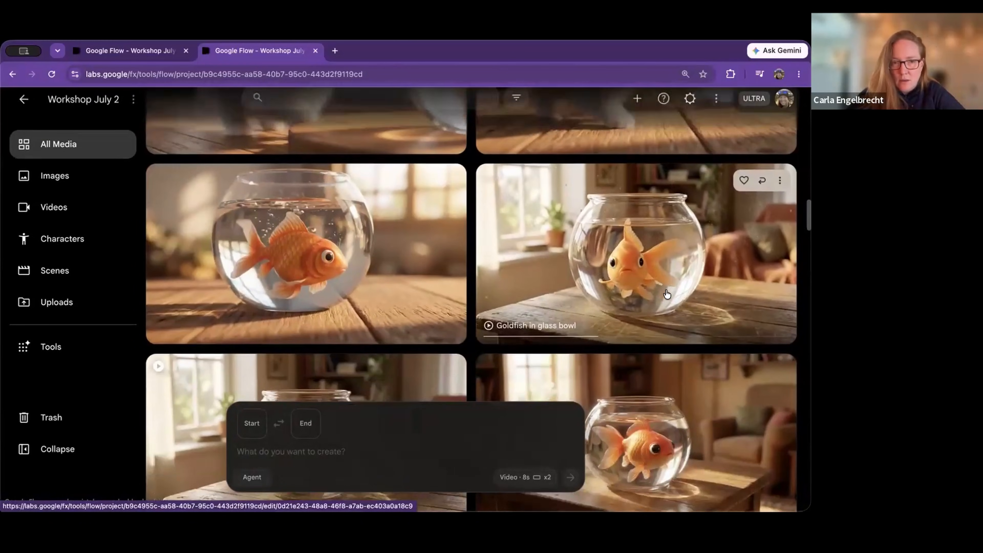
pyautogui.scroll(-1, 665, 290)
pyautogui.scroll(-5, 665, 290)
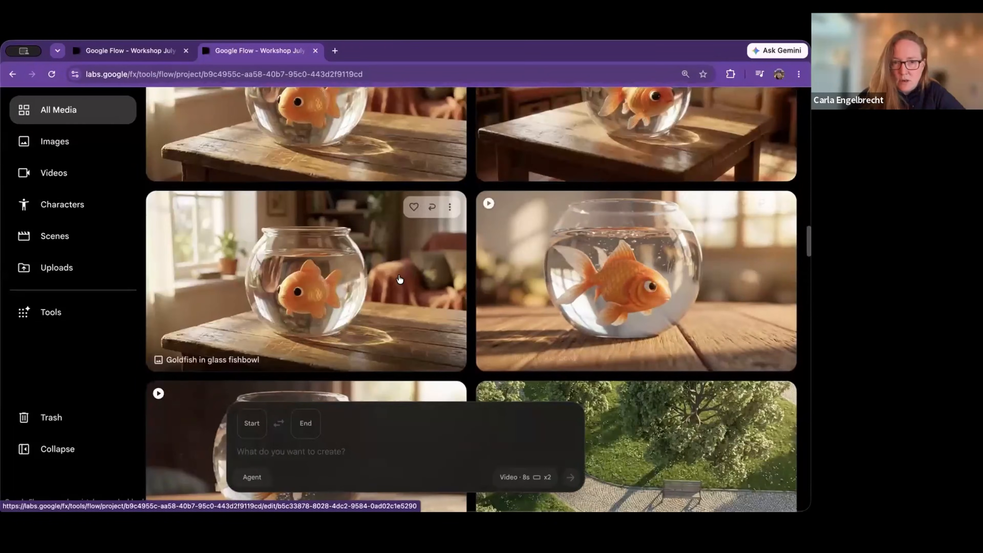
pyautogui.scroll(-3, 400, 278)
pyautogui.scroll(2, 627, 240)
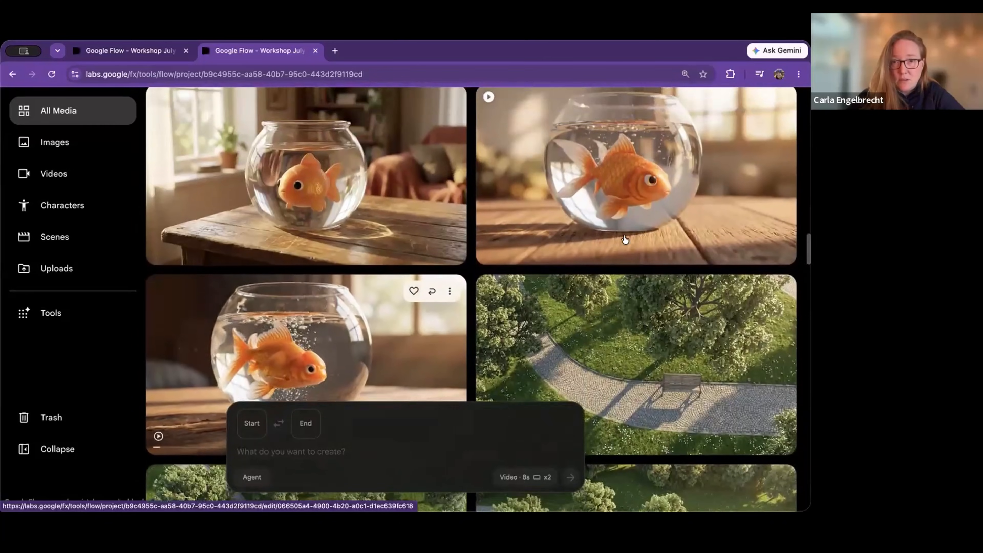
pyautogui.scroll(1, 658, 232)
pyautogui.click(779, 171)
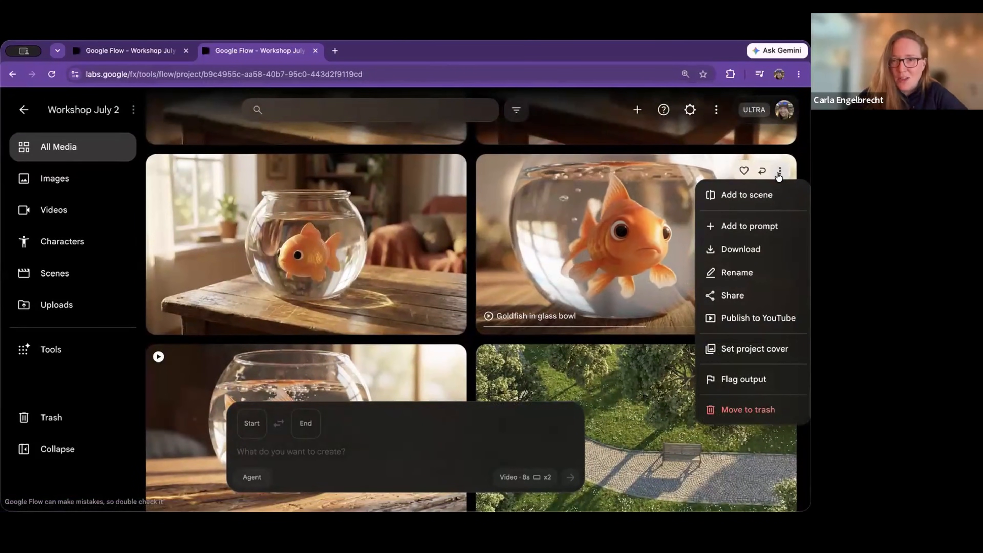
pyautogui.moveTo(756, 197)
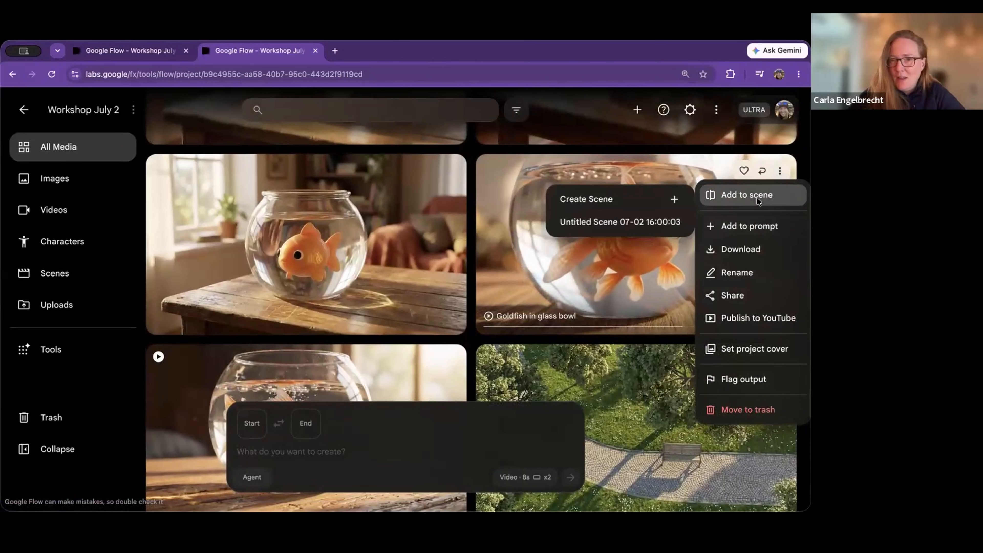
pyautogui.click(653, 223)
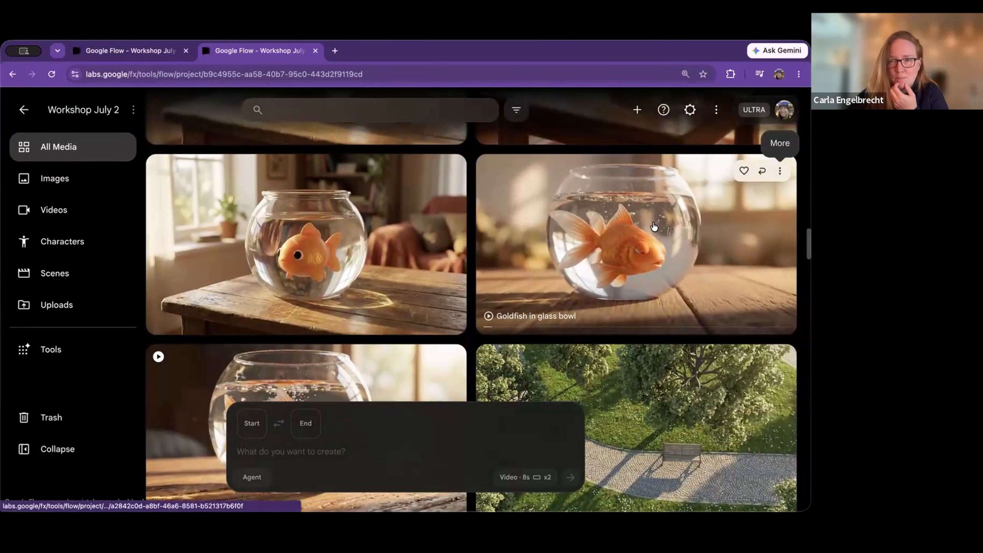
pyautogui.click(779, 171)
pyautogui.moveTo(743, 199)
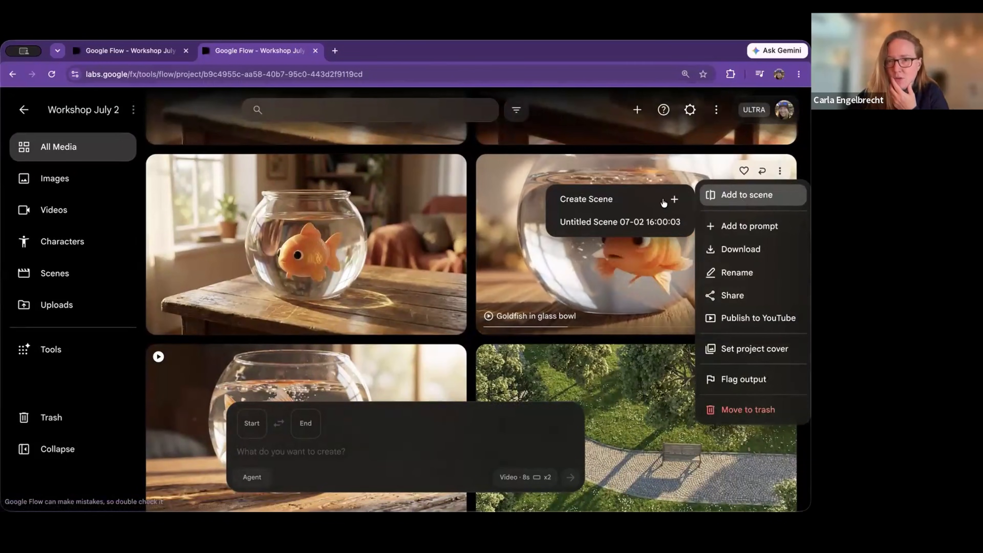
pyautogui.click(619, 222)
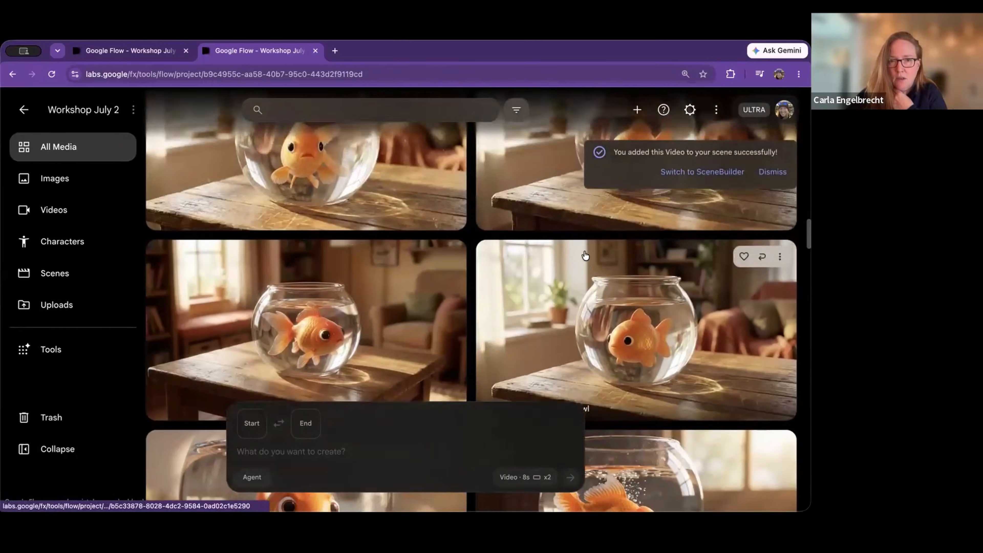
pyautogui.scroll(4, 585, 254)
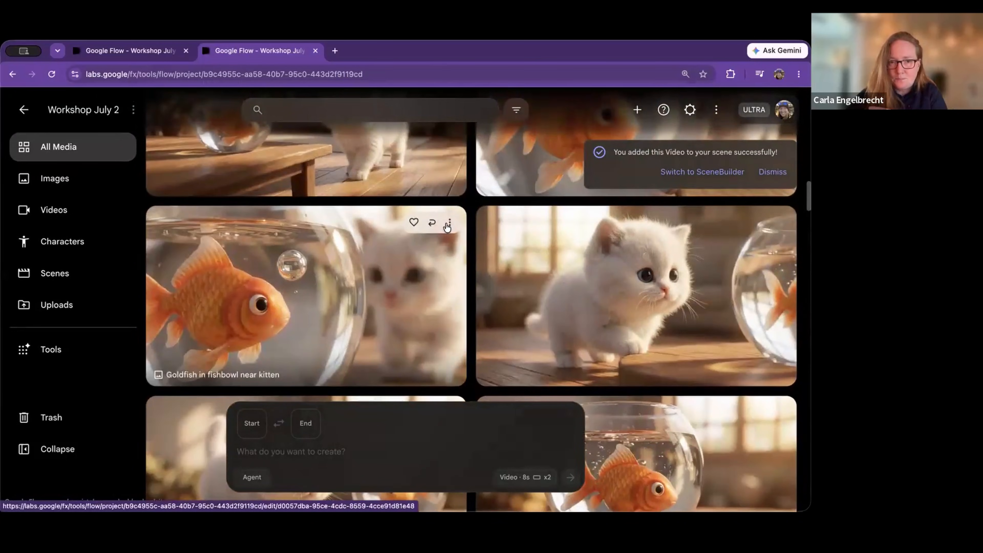
pyautogui.click(449, 222)
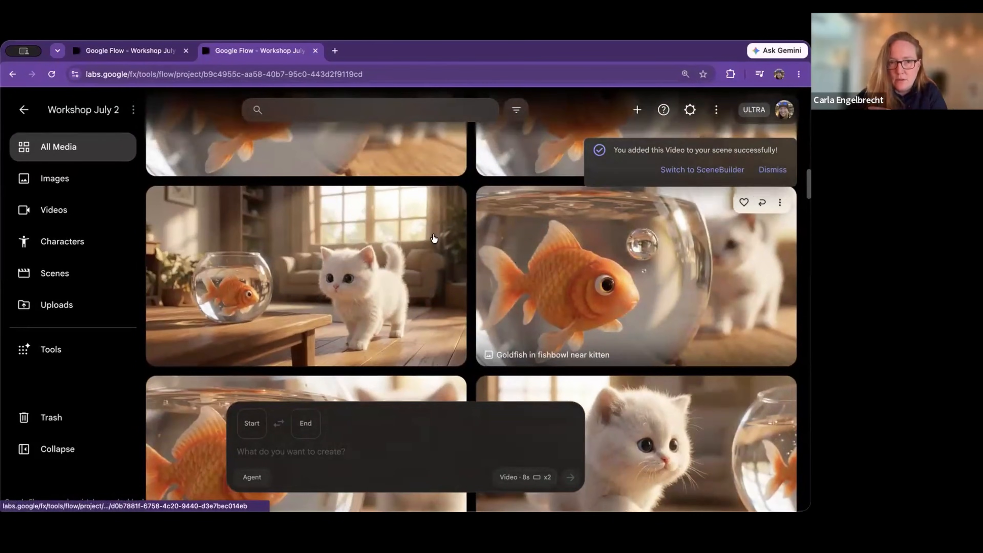
pyautogui.click(780, 206)
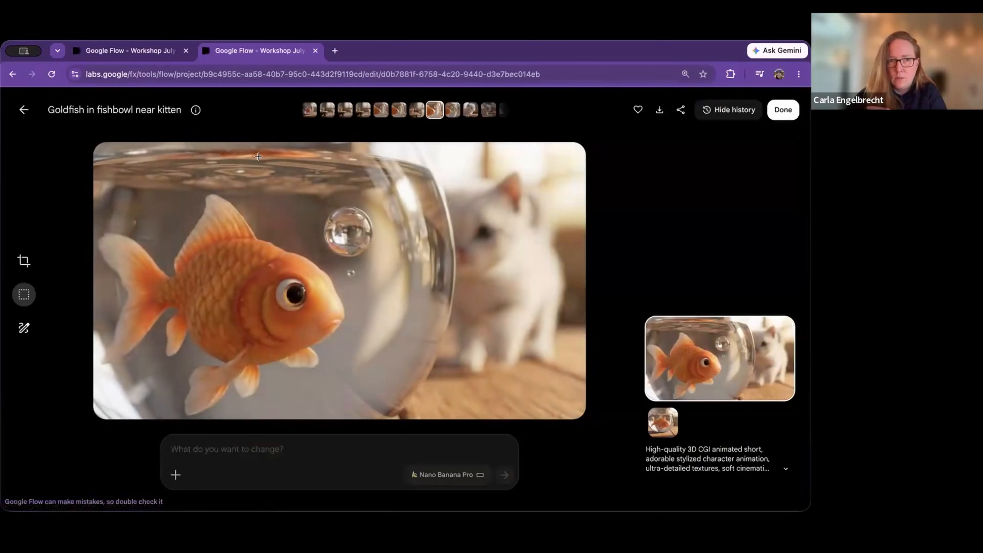
pyautogui.click(780, 112)
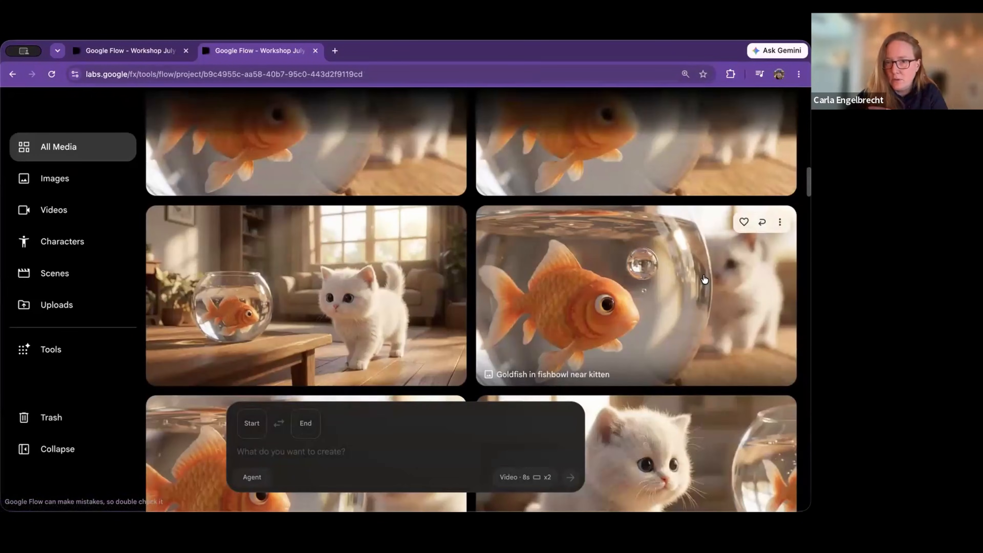
# Add the video of the goldfish close-up with the kitten behind the bowl to the existing scene "Initial Scene - 2026-07-02"
pyautogui.scroll(-4, 703, 282)
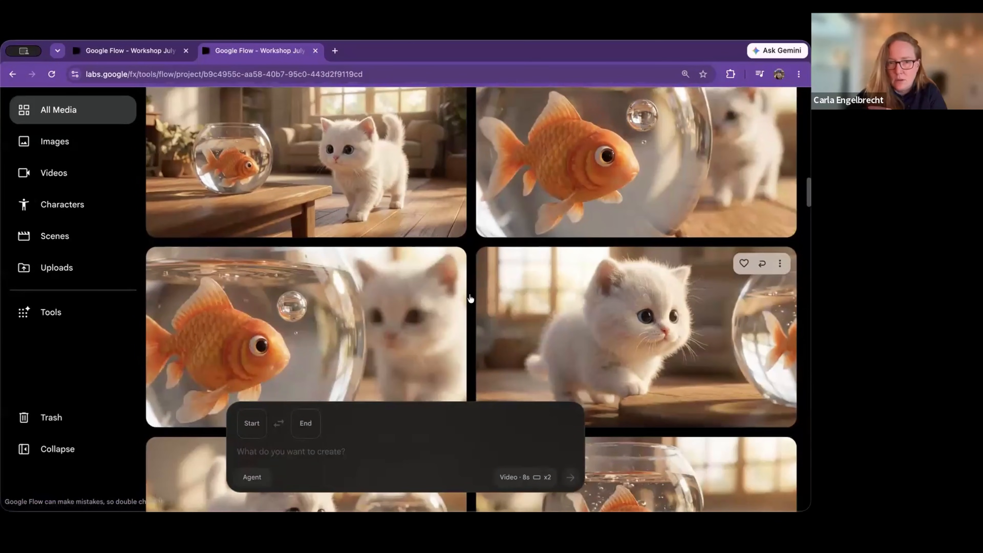
pyautogui.scroll(2, 456, 299)
pyautogui.scroll(-5, 395, 239)
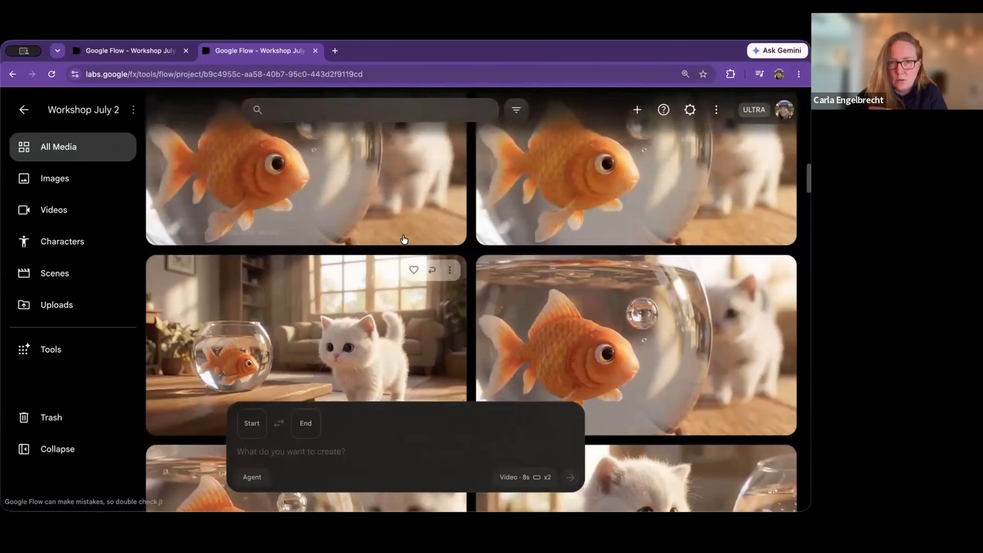
pyautogui.click(449, 191)
pyautogui.moveTo(446, 216)
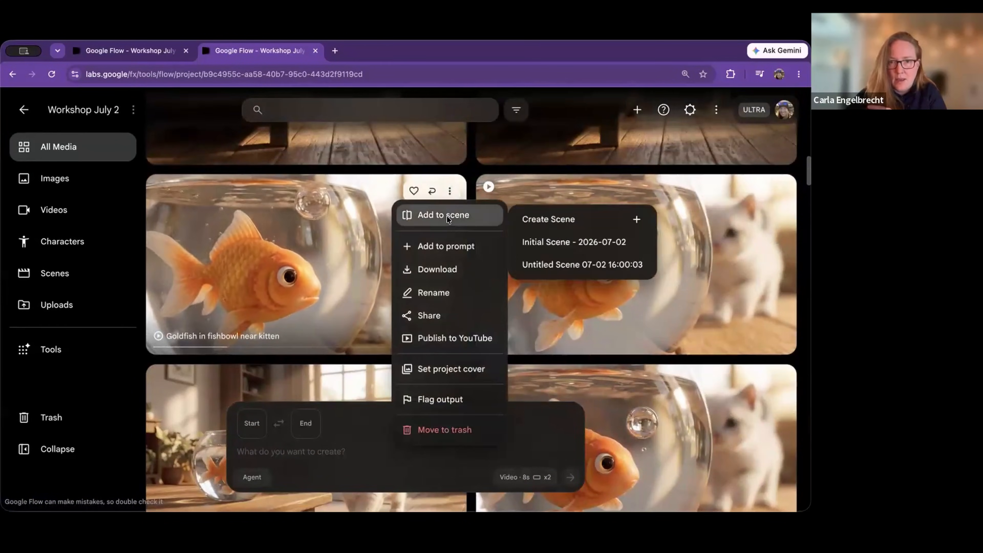
pyautogui.click(547, 241)
# Add the same goldfish-and-kitten close-up video to the scene "Untitled Scene 07-02 16:00:03" as well
pyautogui.moveTo(447, 197)
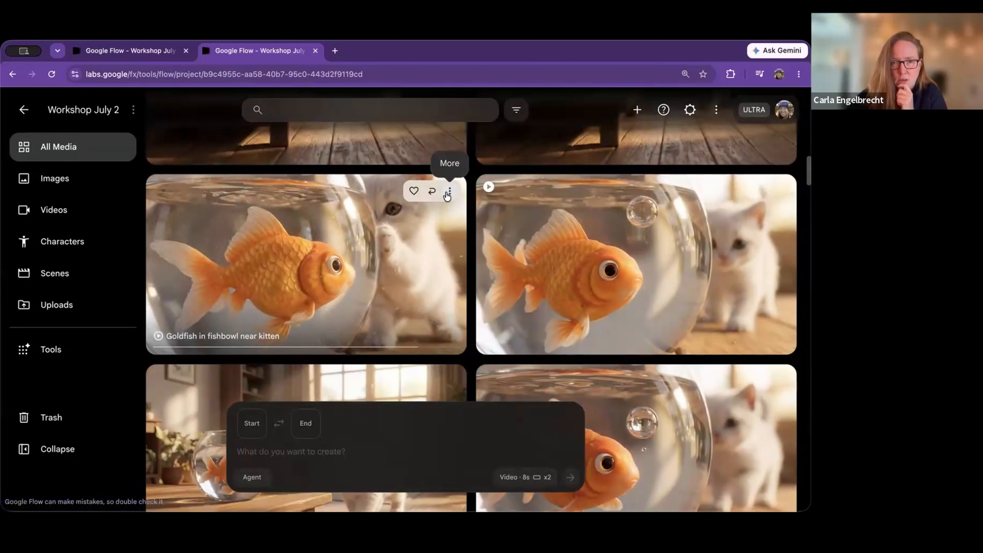
pyautogui.click(449, 192)
pyautogui.moveTo(452, 215)
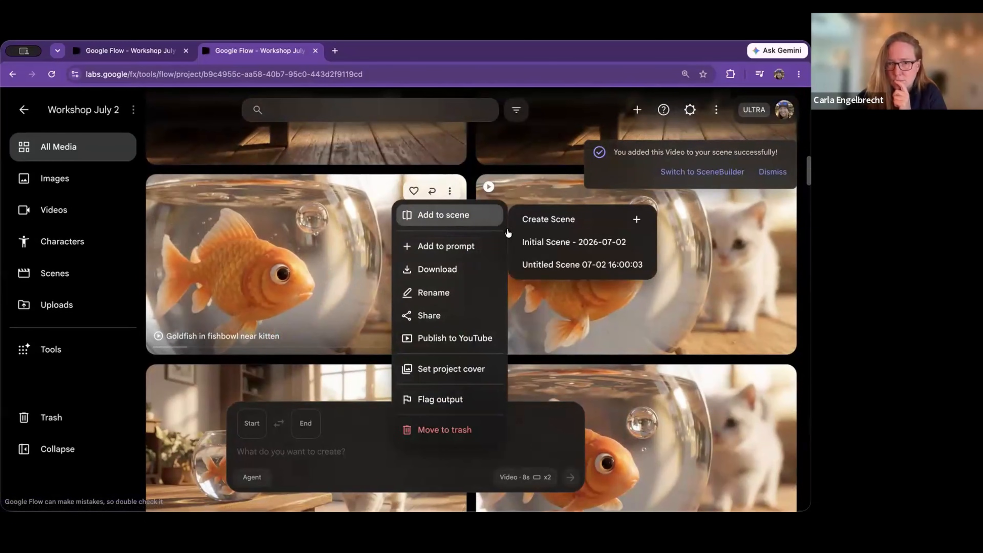
pyautogui.click(529, 264)
# Open "Initial Scene - 2026-07-02", trim the end of its first goldfish clip to about 7 seconds, and finish editing the scene
pyautogui.scroll(3, 529, 264)
pyautogui.scroll(2, 529, 264)
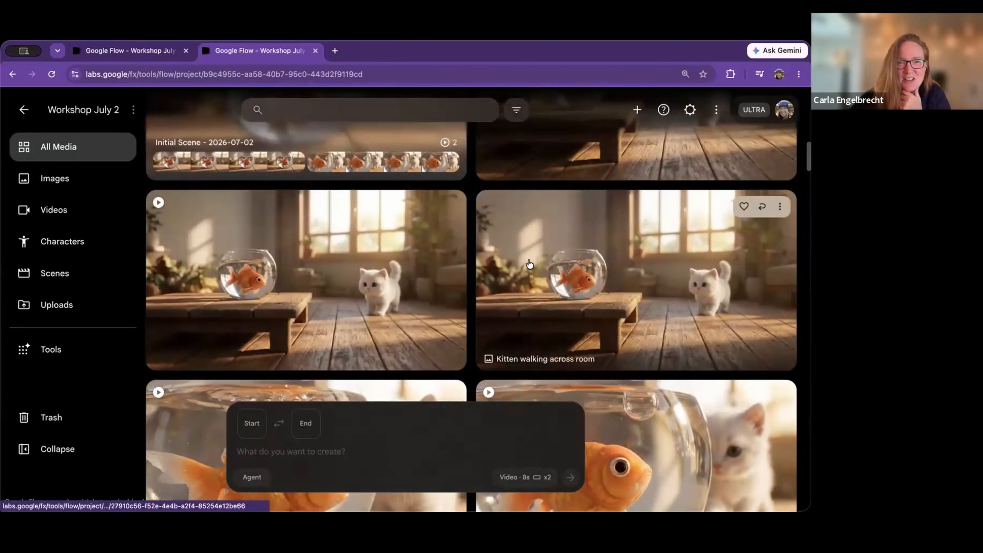
pyautogui.scroll(3, 529, 265)
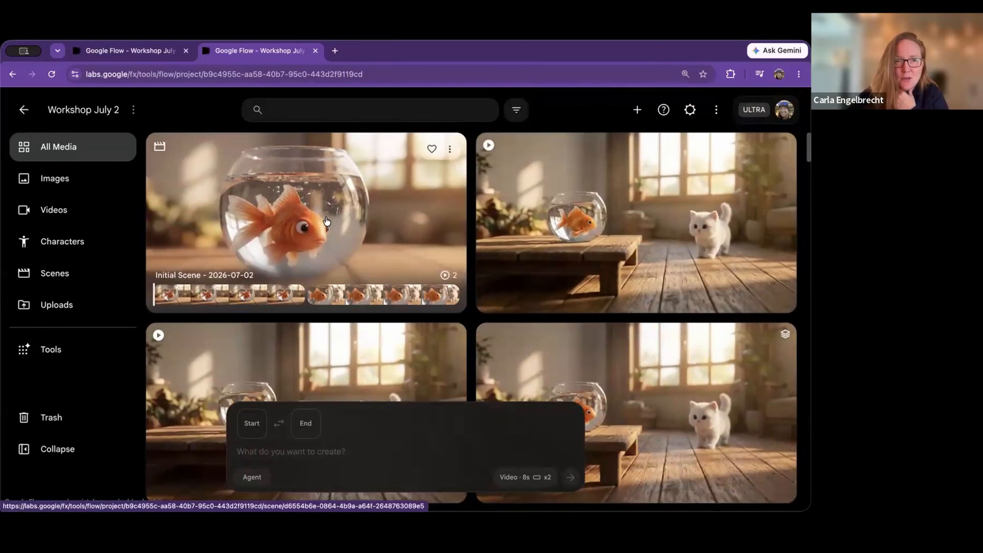
pyautogui.click(326, 221)
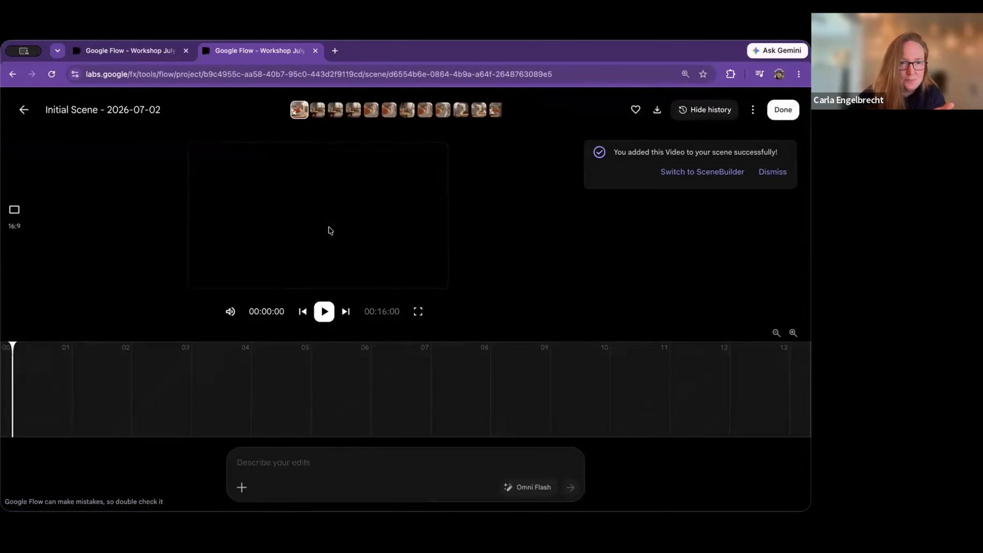
pyautogui.click(763, 175)
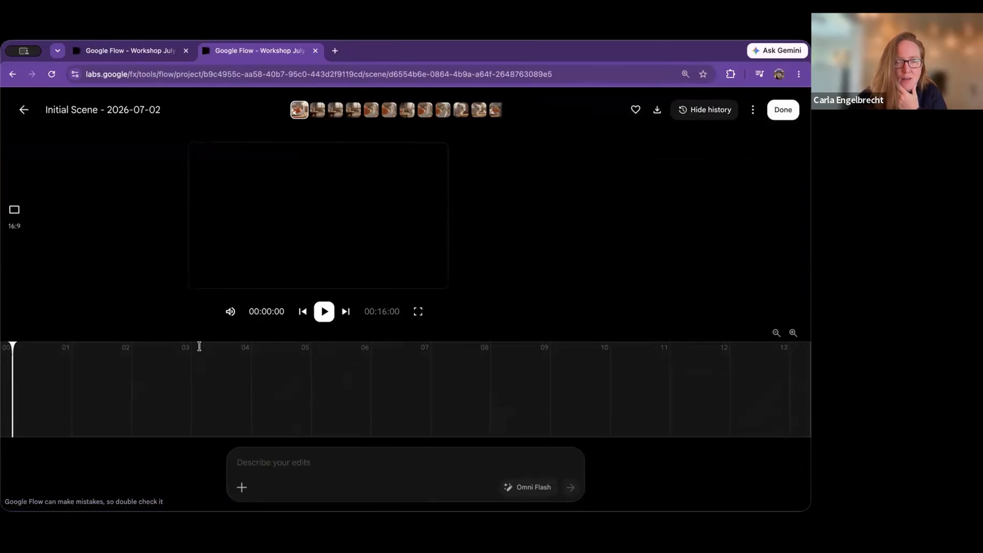
pyautogui.moveTo(483, 394); pyautogui.dragTo(430, 396)
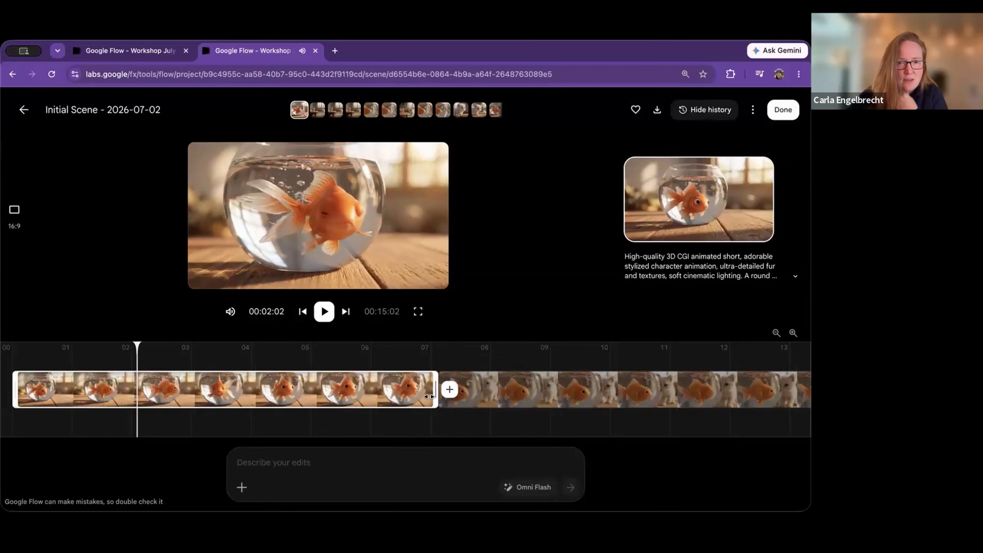
pyautogui.click(370, 358)
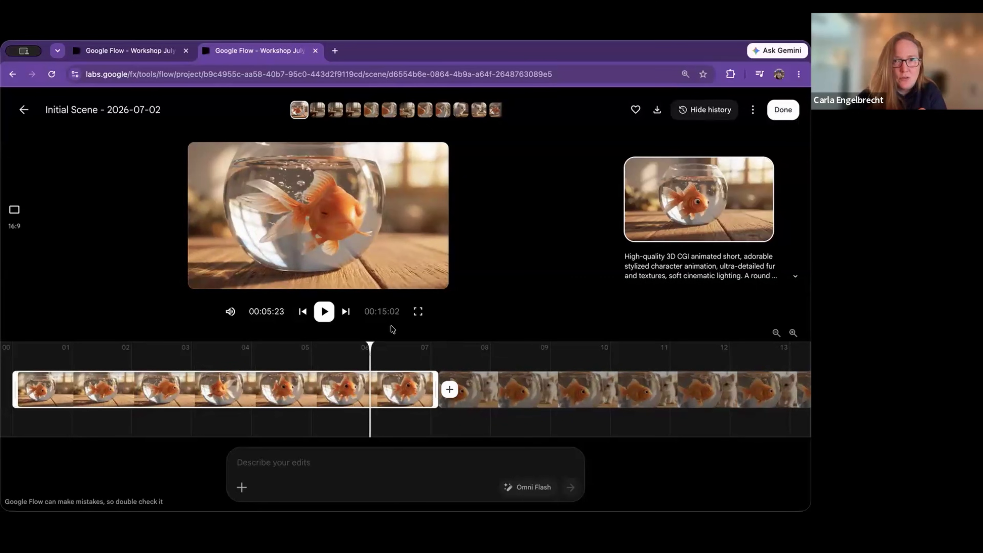
pyautogui.click(779, 109)
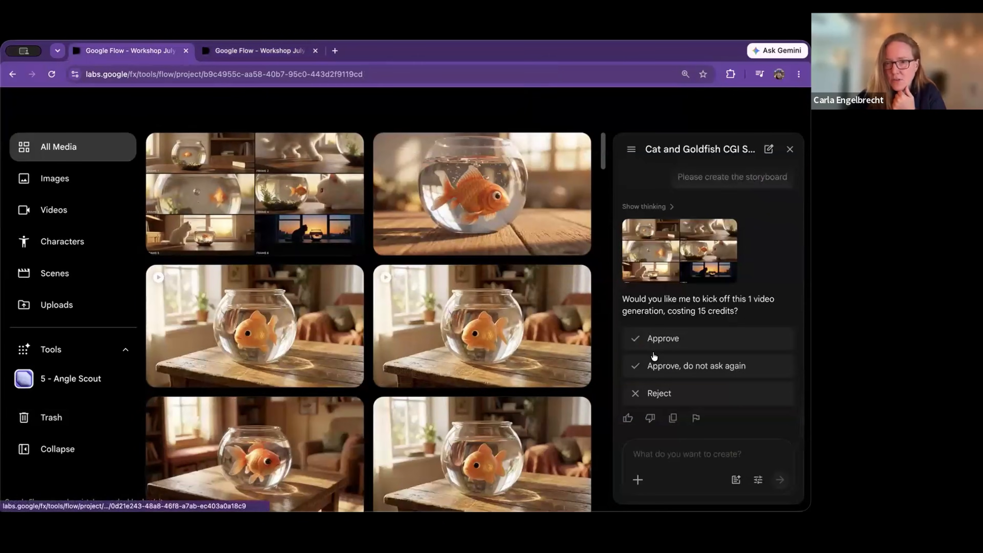
# In the first Flow tab, approve the agent's single video generation and view its six-frame storyboard image enlarged
pyautogui.click(657, 340)
pyautogui.scroll(2, 661, 278)
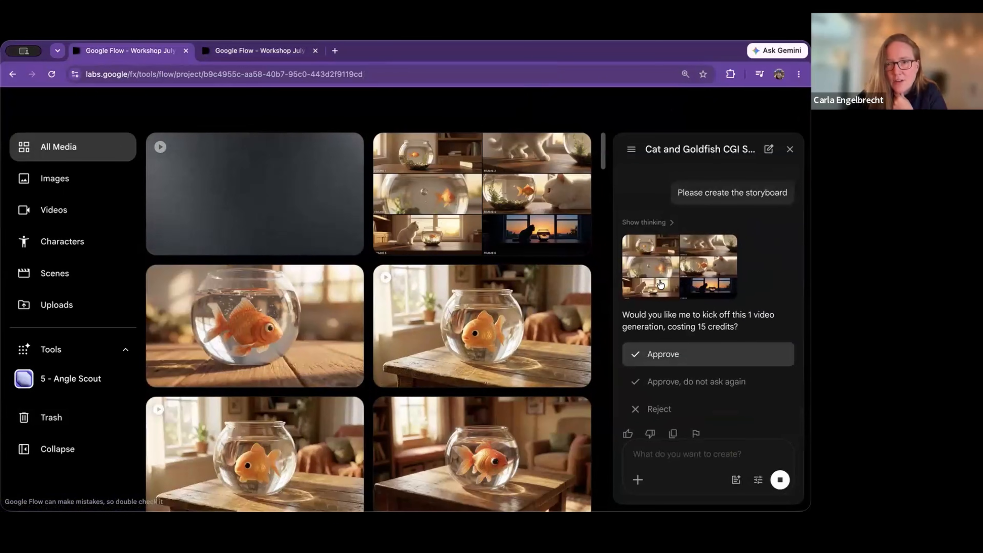
pyautogui.click(666, 270)
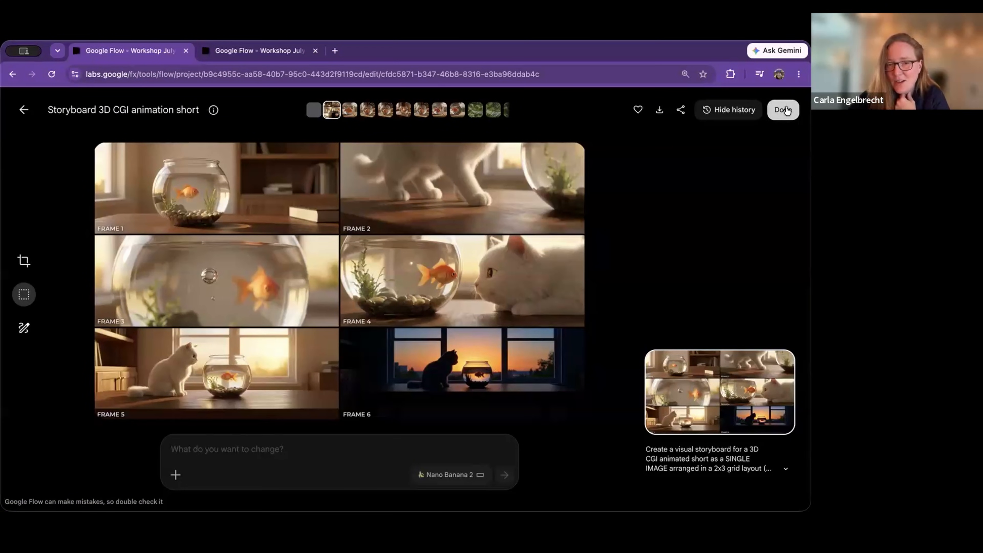
pyautogui.click(786, 110)
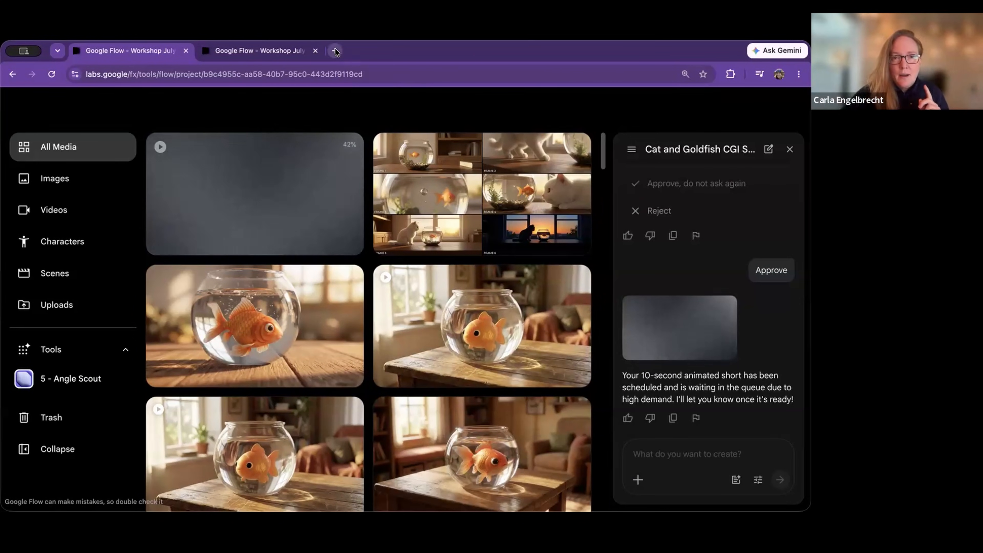
# Load Google Flow in a new browser tab and open the "Workshop July 2" project there
pyautogui.click(283, 48)
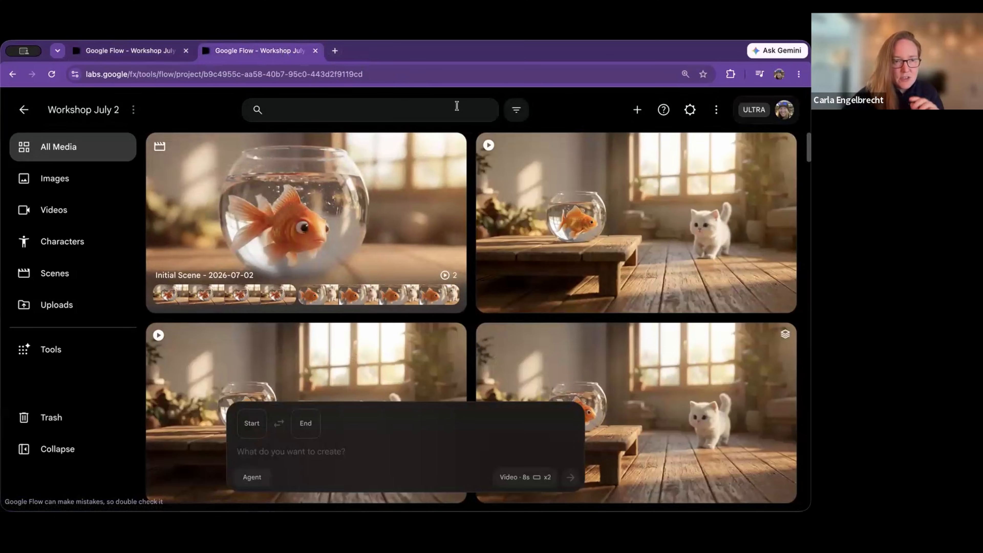
pyautogui.click(334, 51)
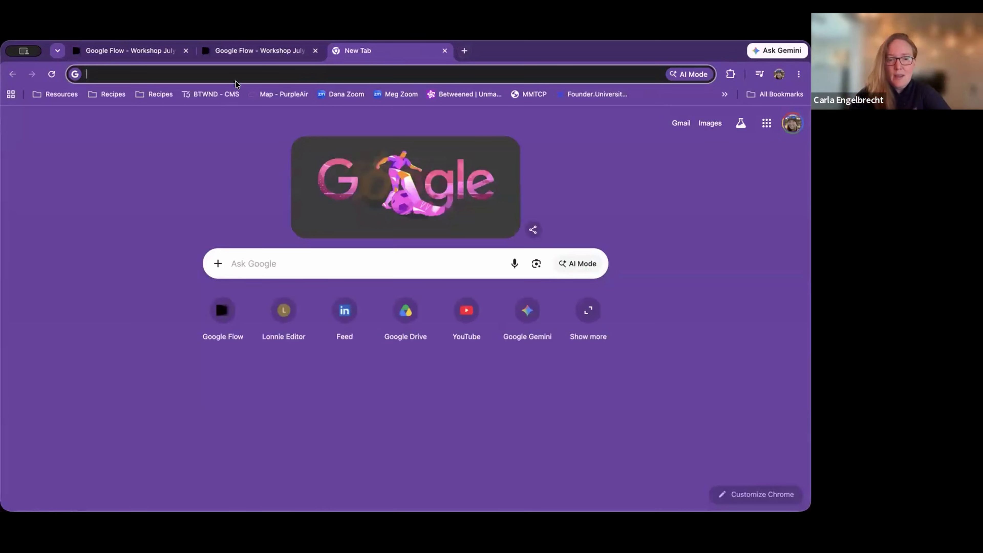
pyautogui.write('f')
pyautogui.press('Down')
pyautogui.press('Return')
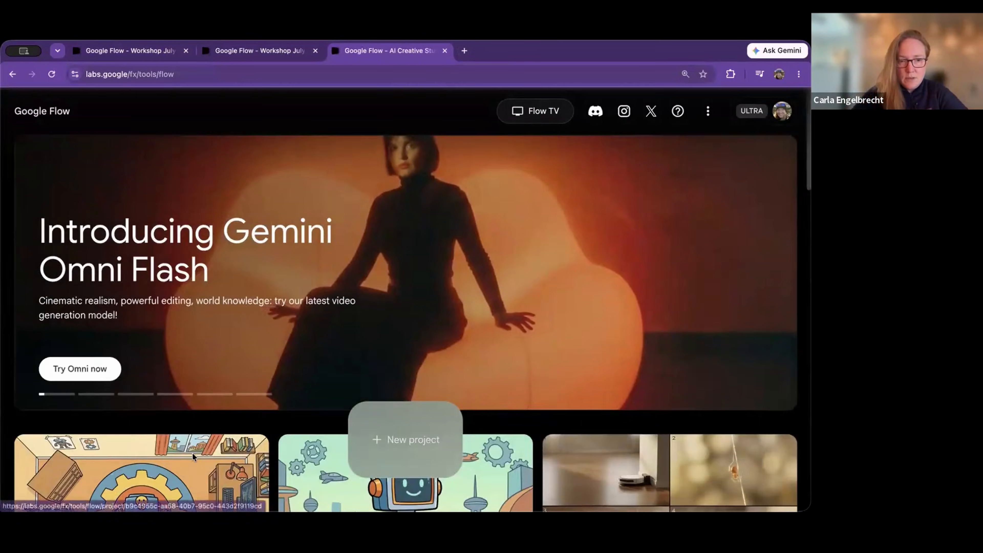
pyautogui.click(192, 457)
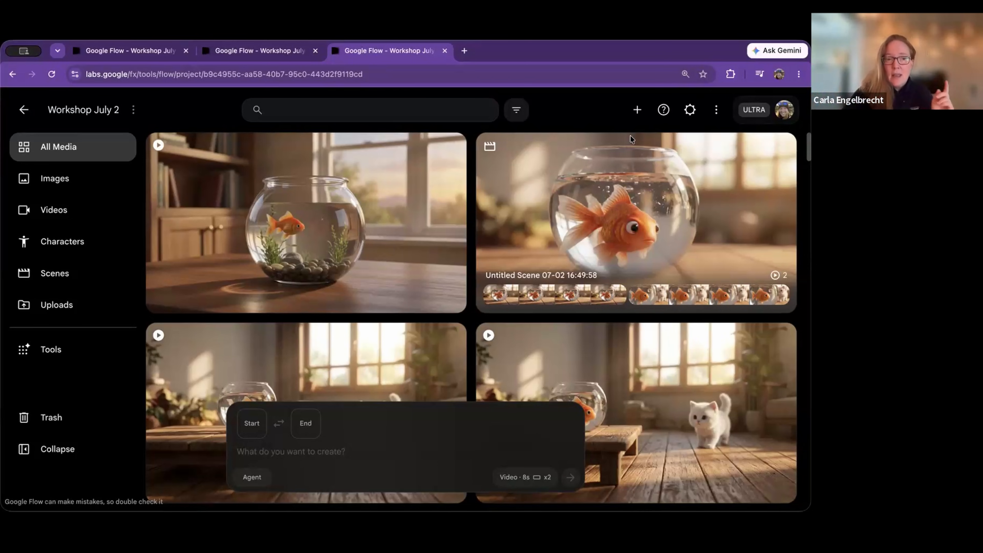
# Examine the self-made tools and the Discover gallery of community tools, and return to the project's media overview
pyautogui.click(49, 347)
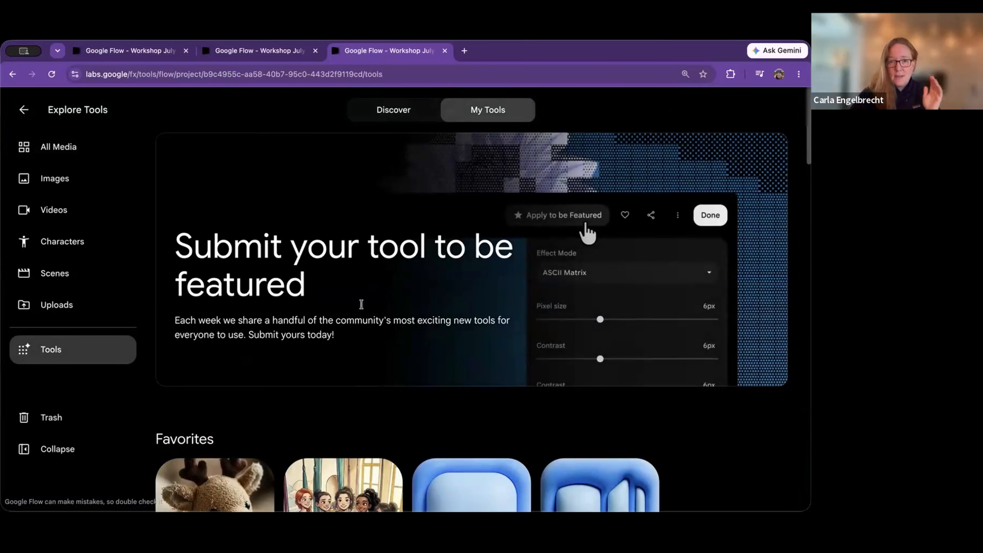
pyautogui.scroll(-3, 384, 344)
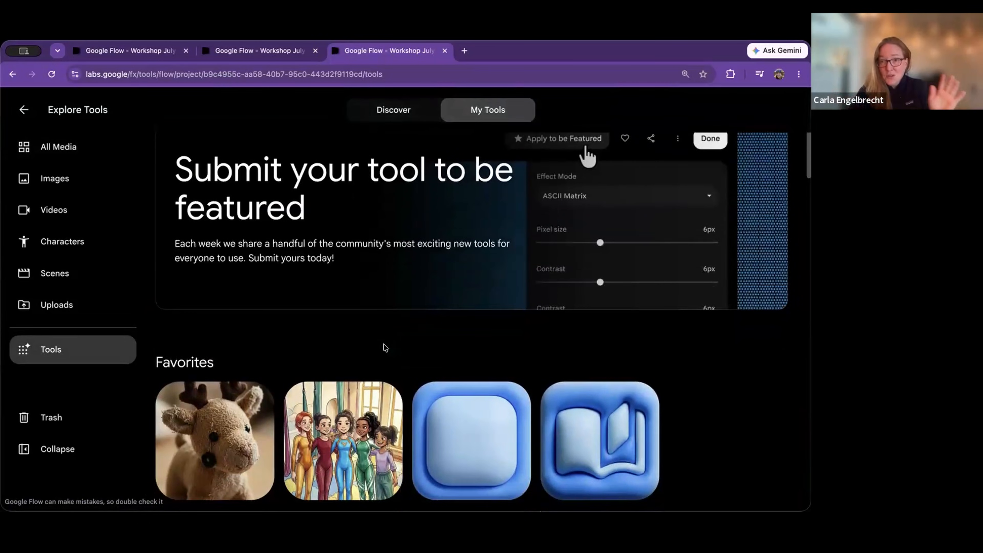
pyautogui.scroll(-5, 384, 348)
pyautogui.scroll(-5, 384, 345)
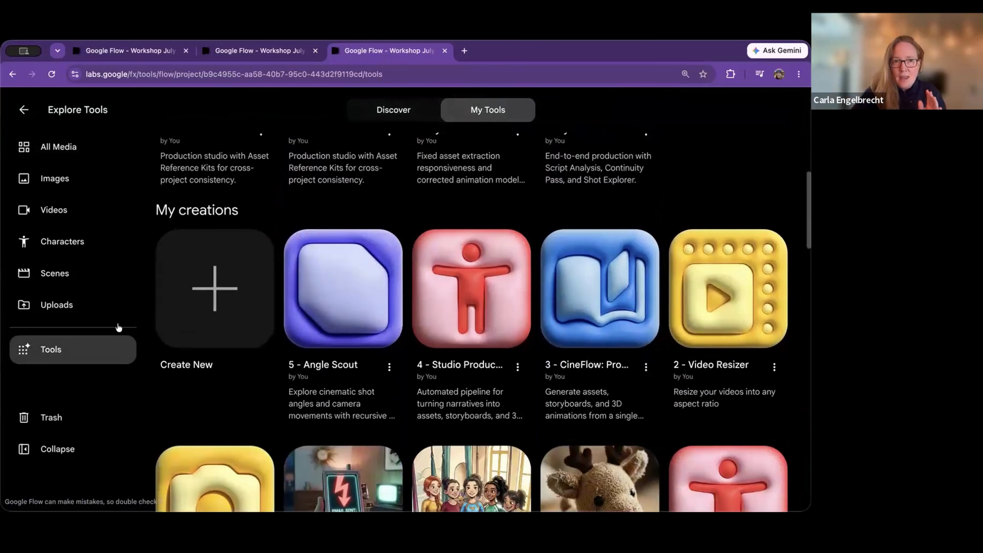
pyautogui.click(413, 110)
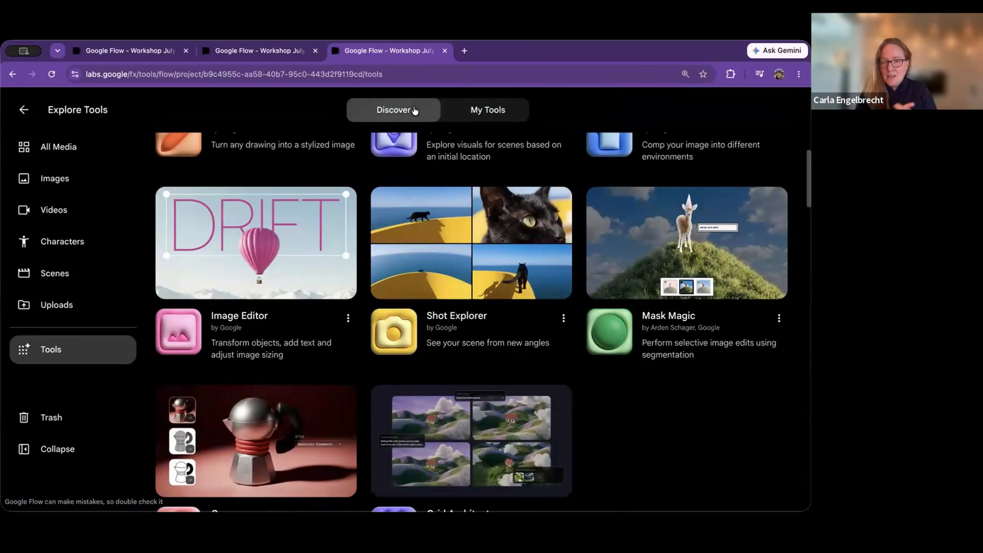
pyautogui.scroll(7, 440, 289)
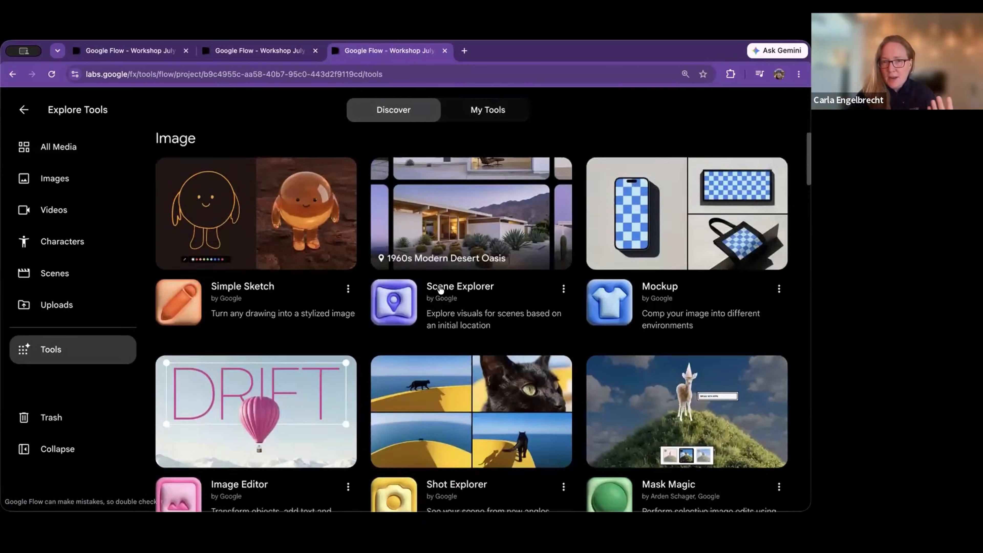
pyautogui.scroll(2, 440, 290)
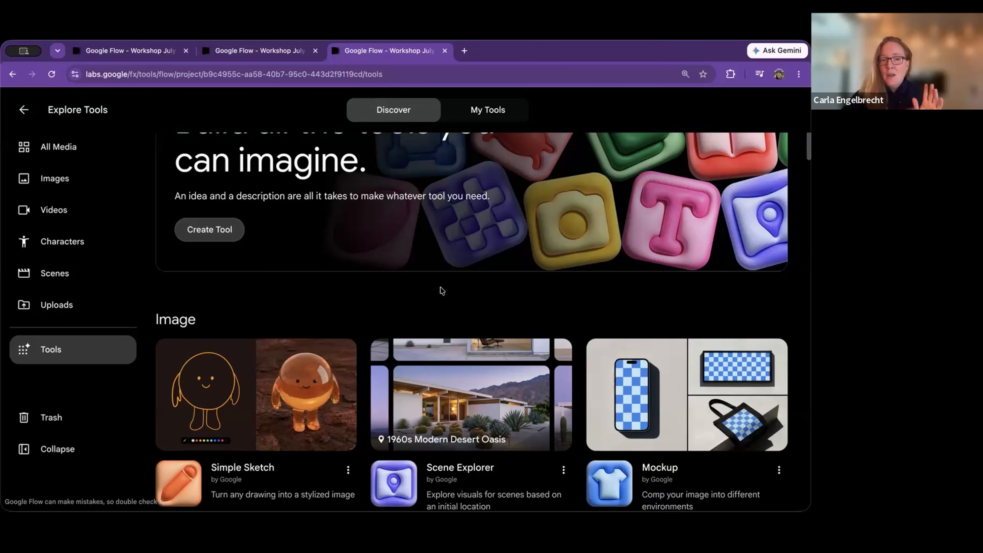
pyautogui.scroll(-1, 455, 342)
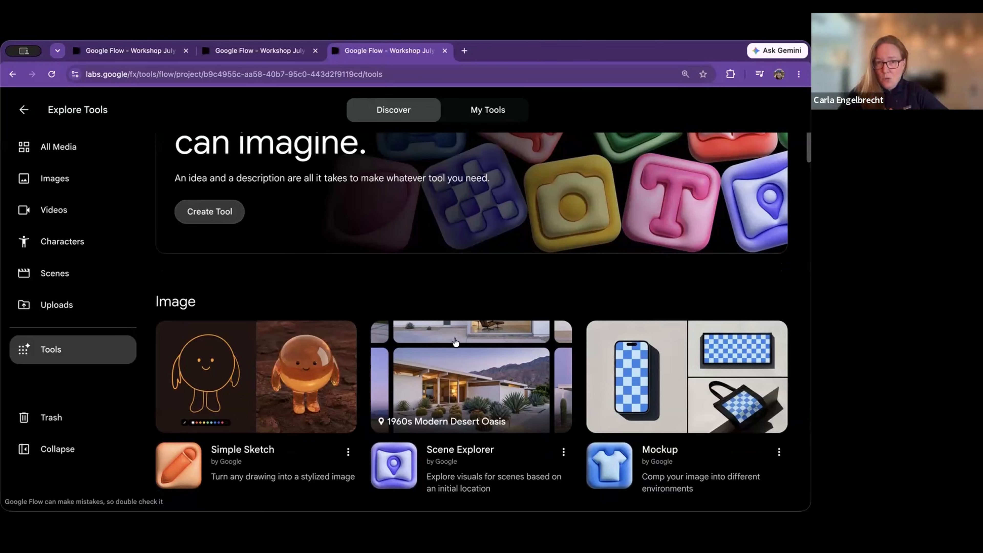
pyautogui.scroll(-2, 455, 342)
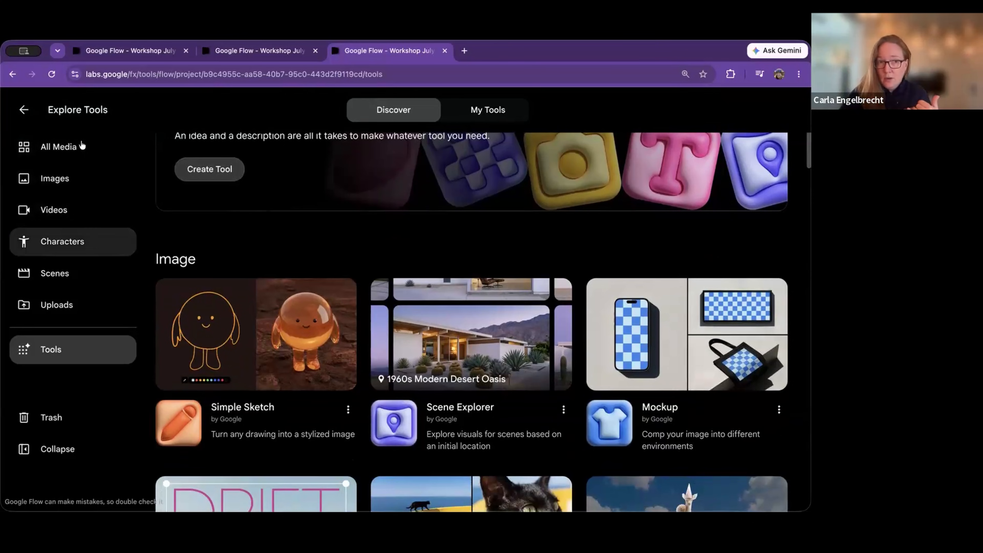
pyautogui.click(77, 147)
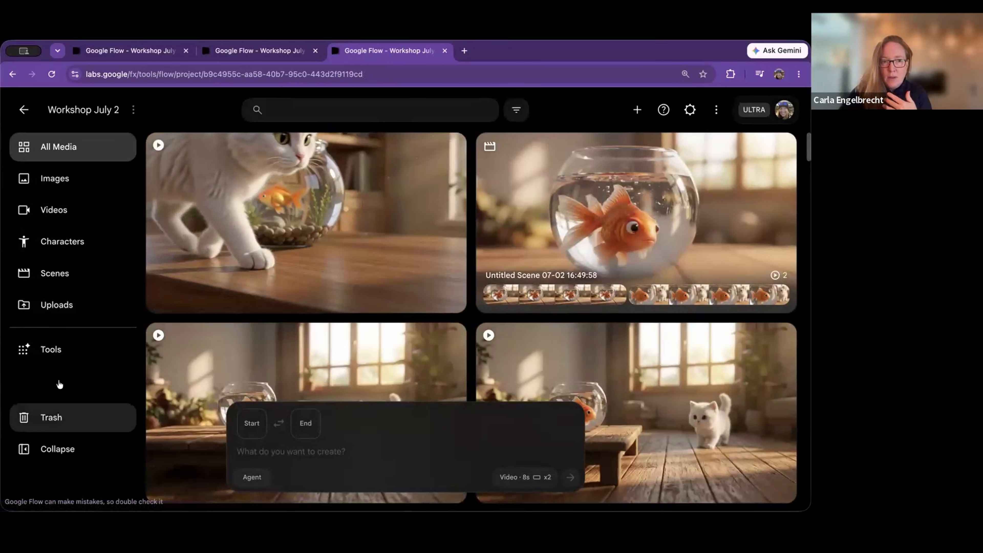
# Open Google's Shot Explorer tool from the Discover gallery's Image section and reload its page
pyautogui.click(58, 350)
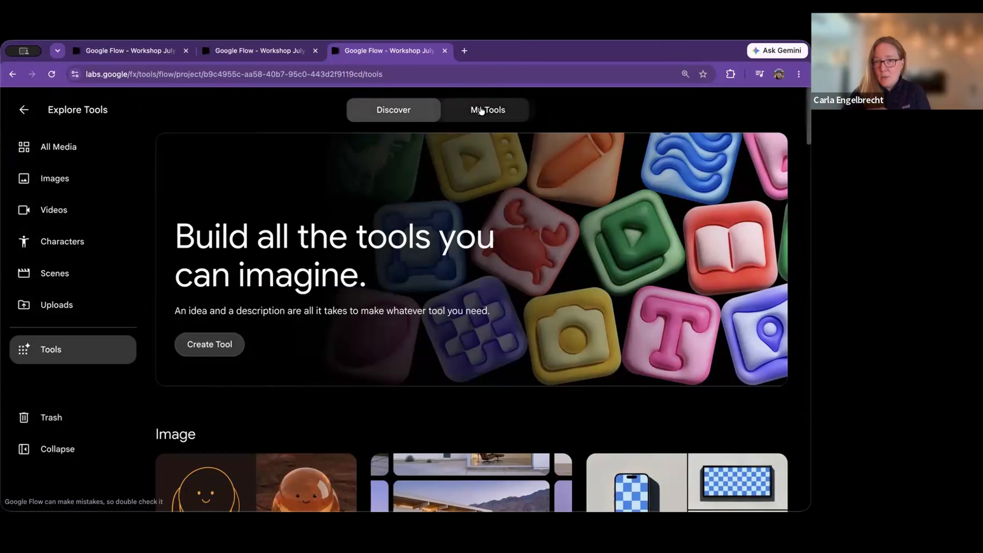
pyautogui.scroll(-5, 443, 312)
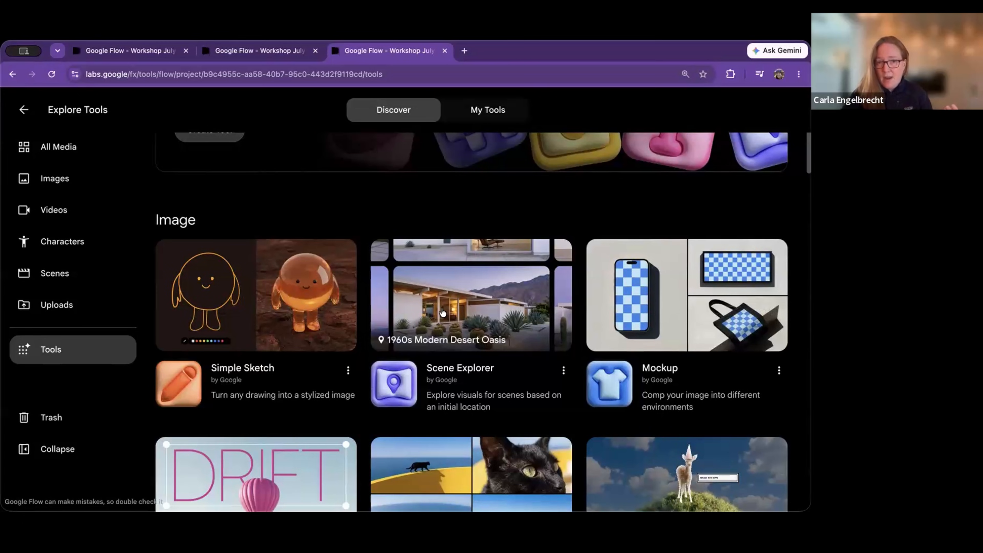
pyautogui.scroll(-1, 443, 312)
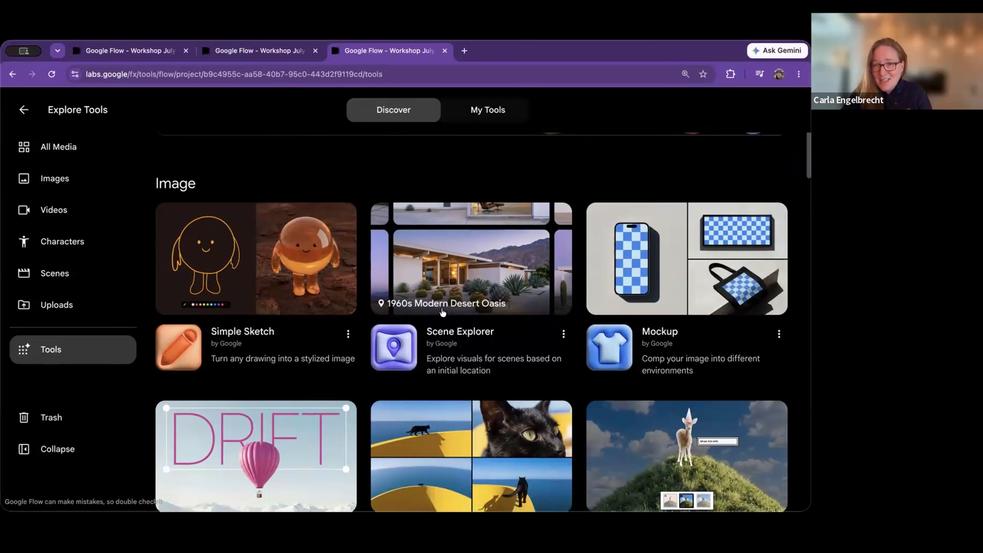
pyautogui.scroll(-3, 443, 312)
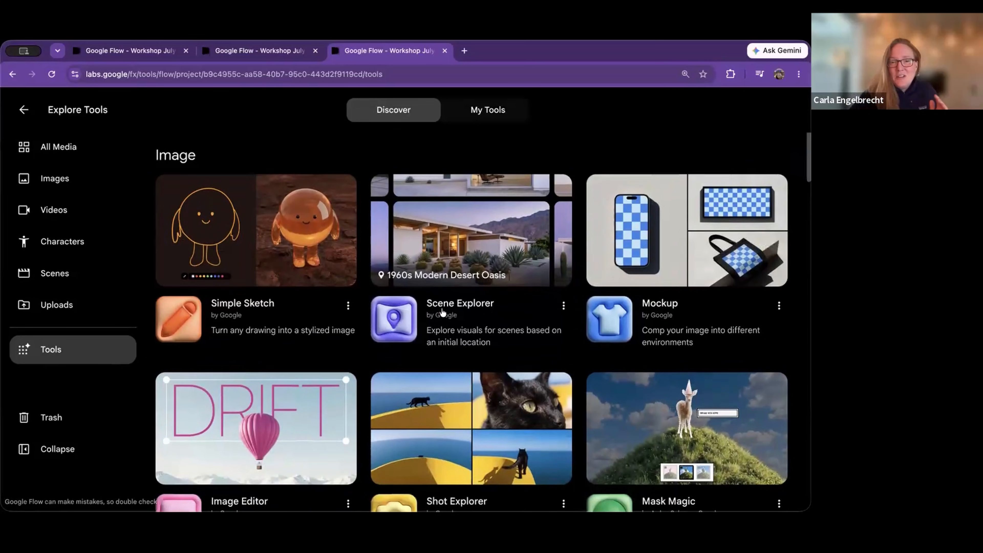
pyautogui.scroll(-1, 449, 348)
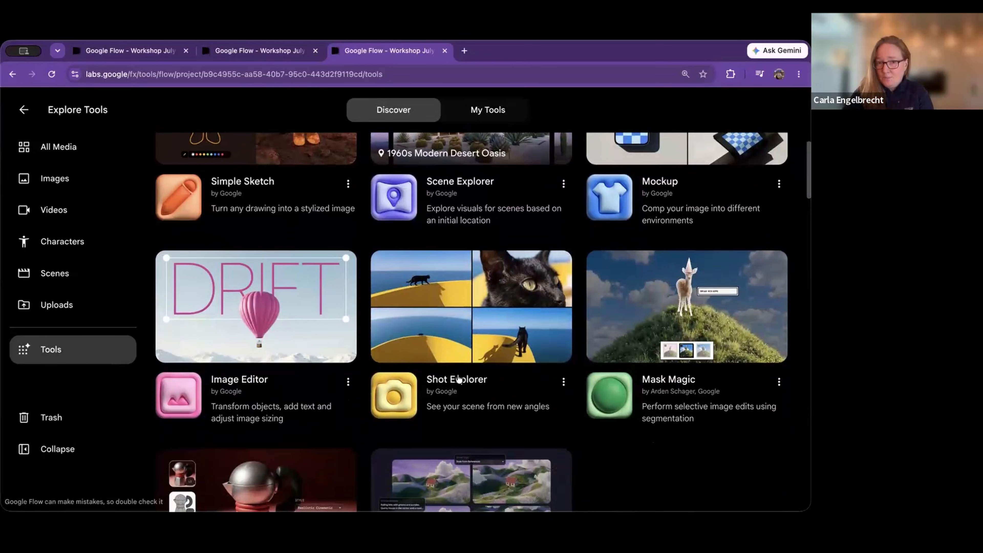
pyautogui.click(459, 380)
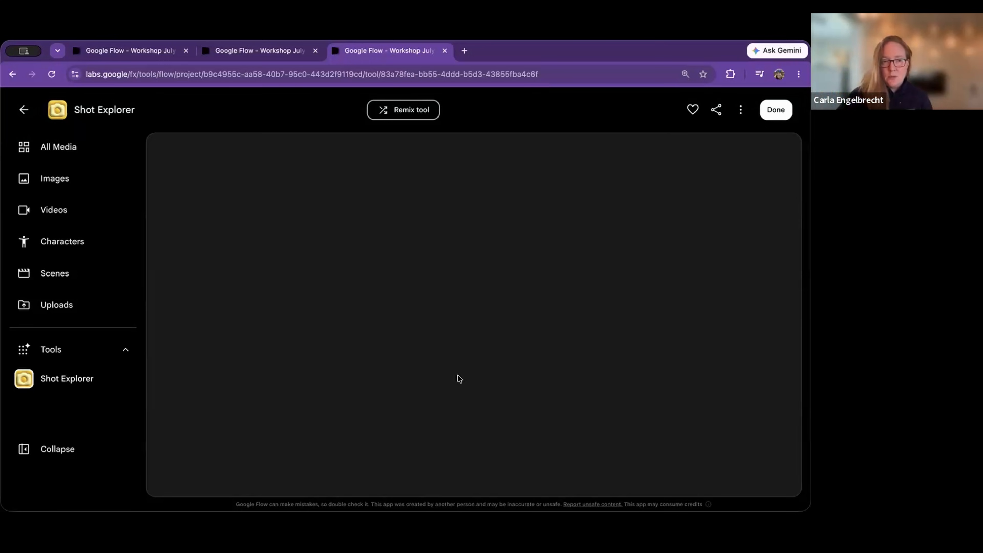
pyautogui.click(371, 73)
pyautogui.press('Return')
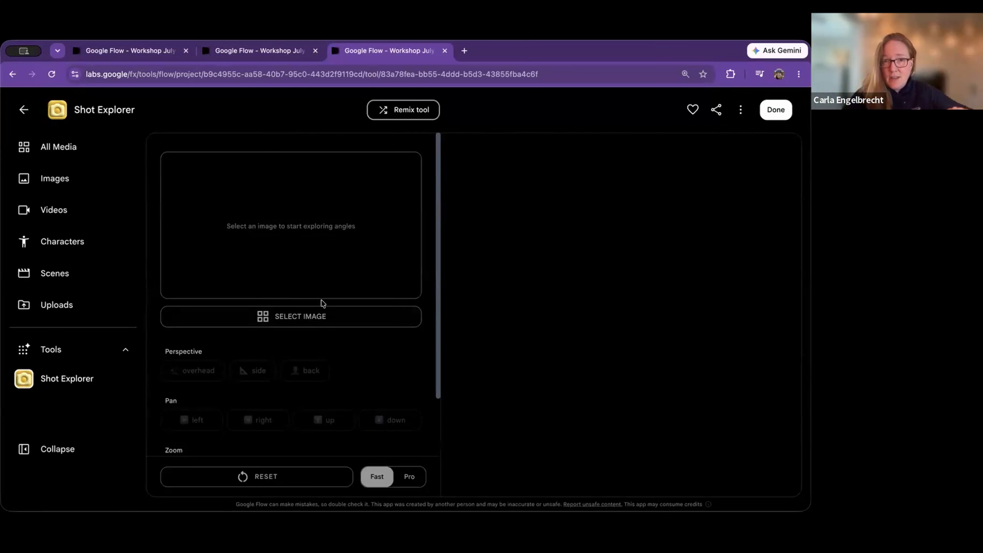
# Load the project image of the kitten walking across the room into Shot Explorer as the source image
pyautogui.click(314, 317)
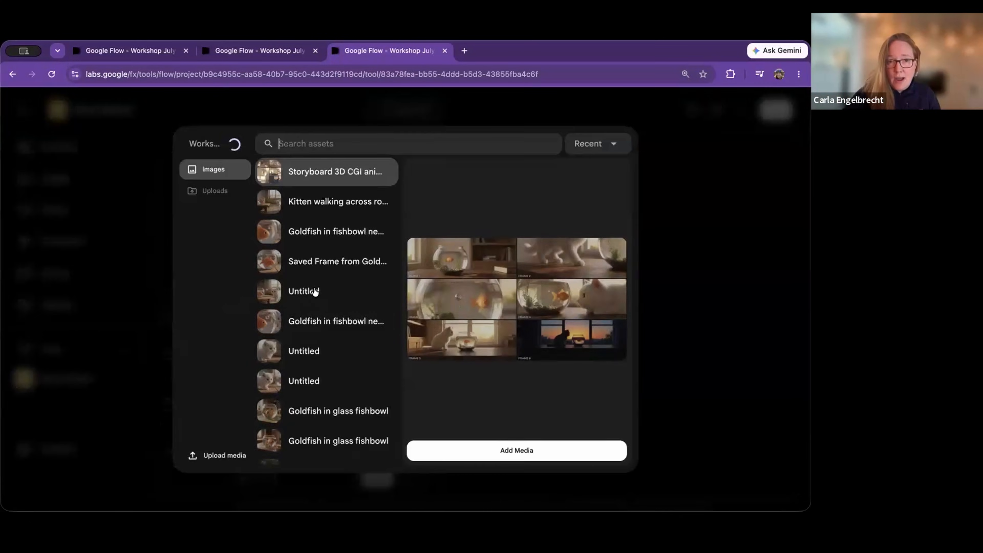
pyautogui.click(324, 202)
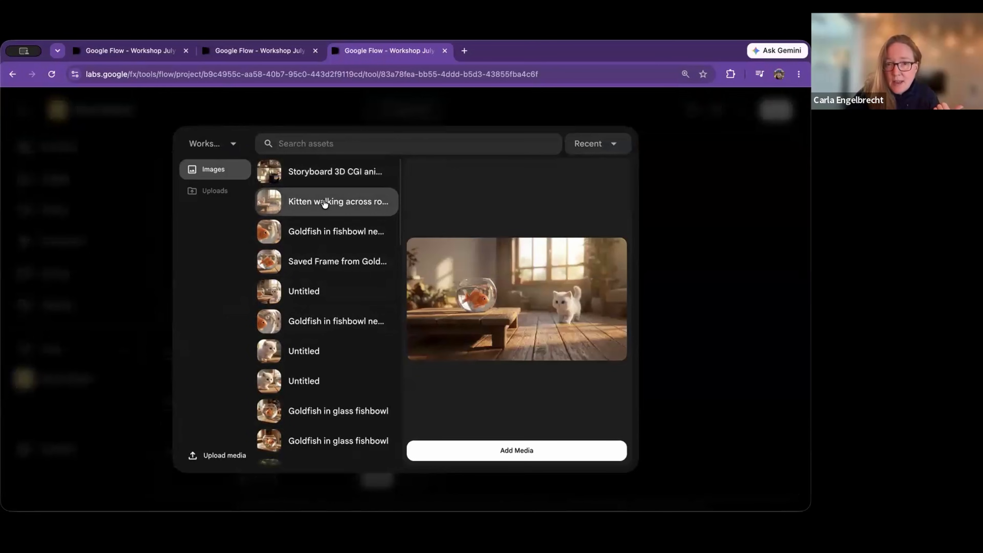
pyautogui.click(530, 454)
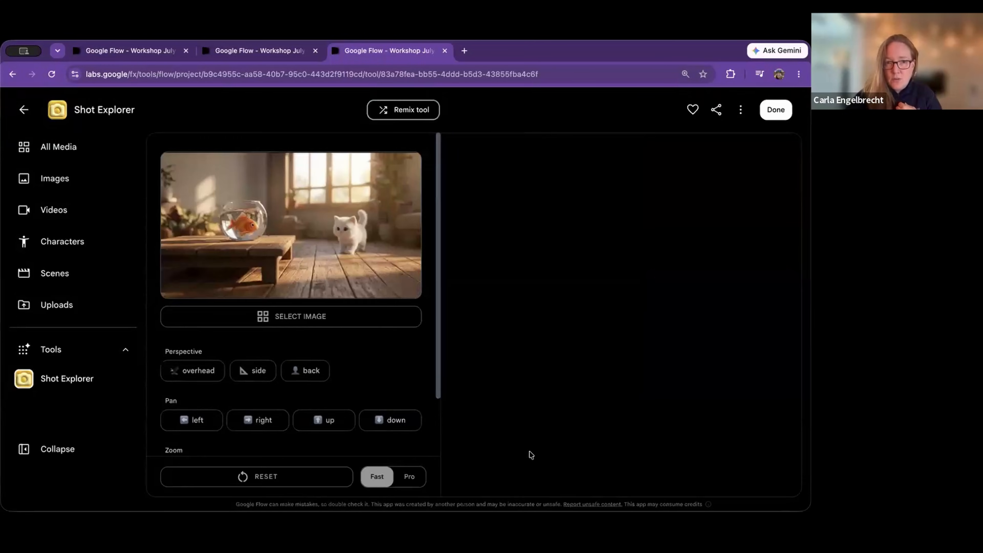
# Generate three new shots of the kitten image: an overhead perspective, a zoom in and a surprise me variation
pyautogui.scroll(-2, 359, 349)
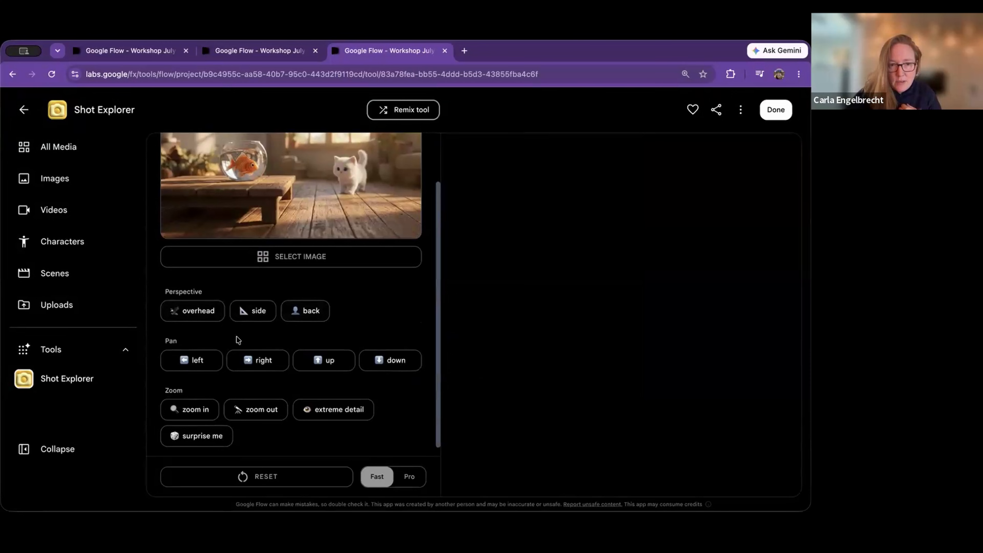
pyautogui.click(207, 317)
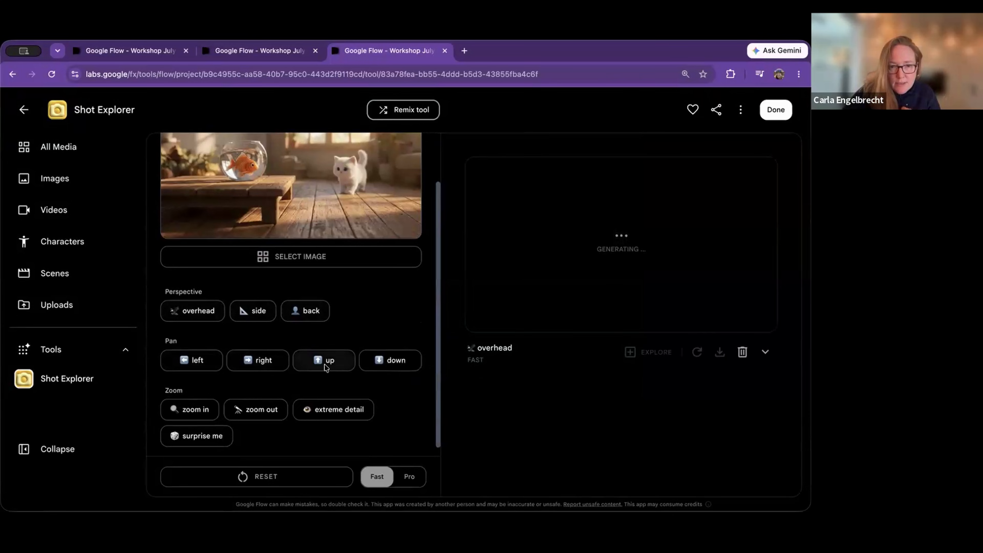
pyautogui.click(197, 409)
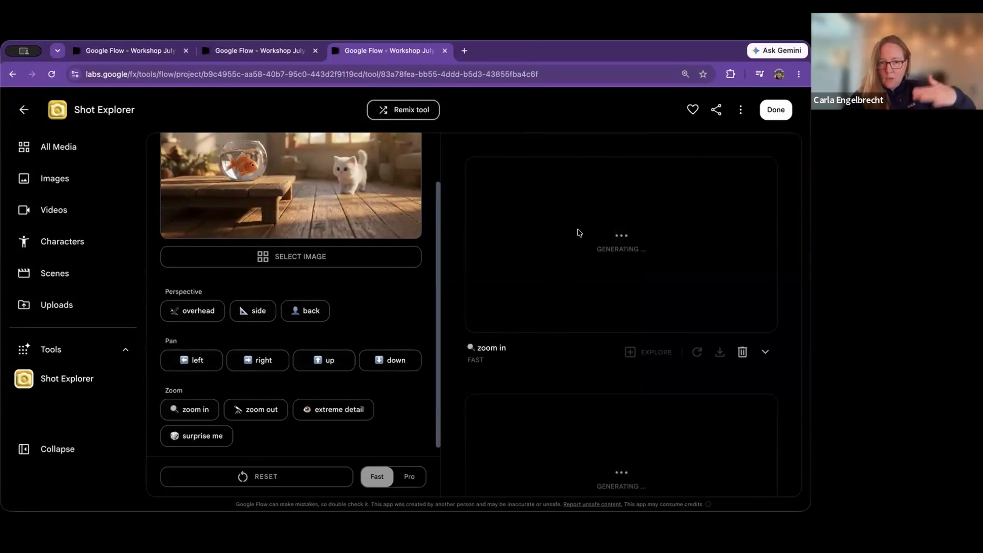
pyautogui.click(209, 437)
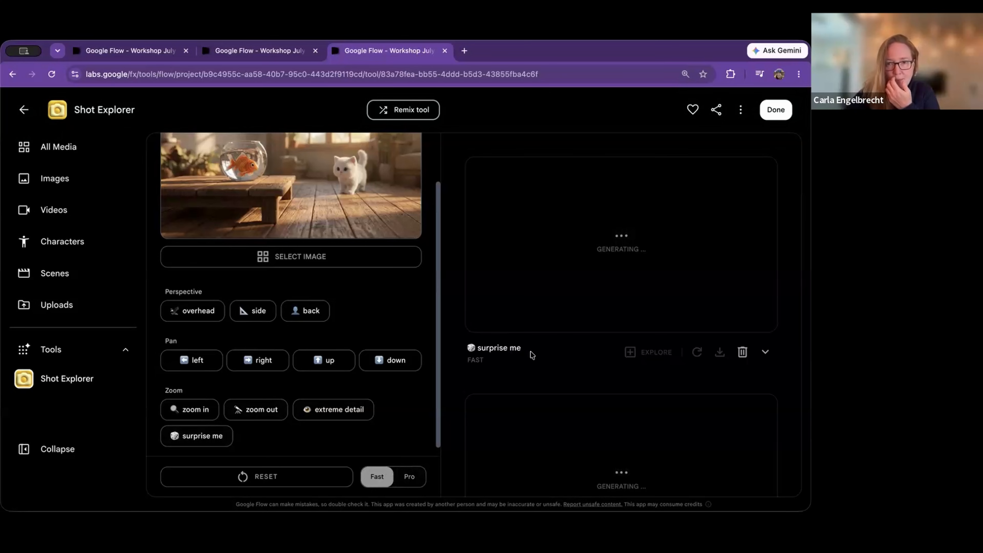
# In the first Flow tab, open Google's Type Overlays tool from the Discover gallery's Video section
pyautogui.click(119, 53)
pyautogui.click(58, 349)
pyautogui.scroll(-5, 234, 320)
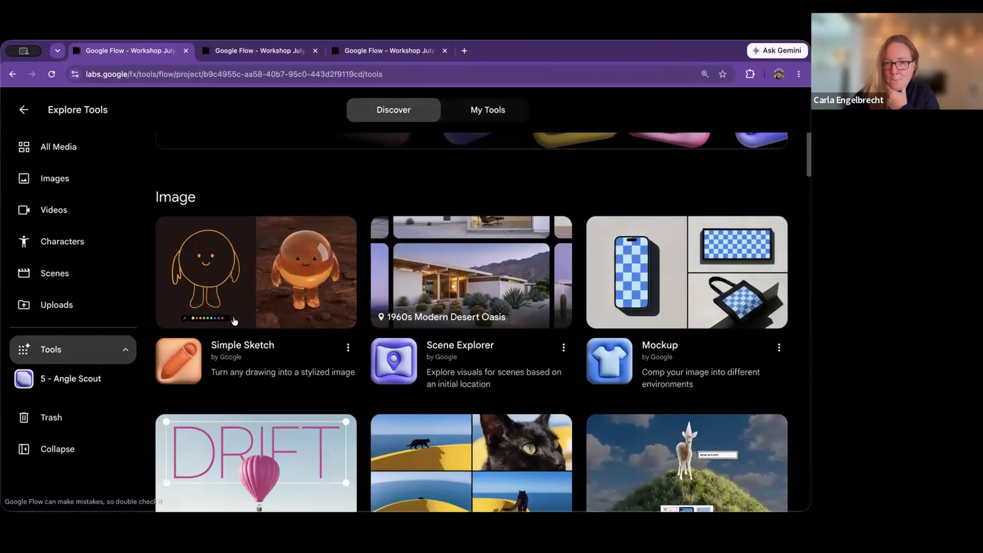
pyautogui.scroll(-5, 234, 321)
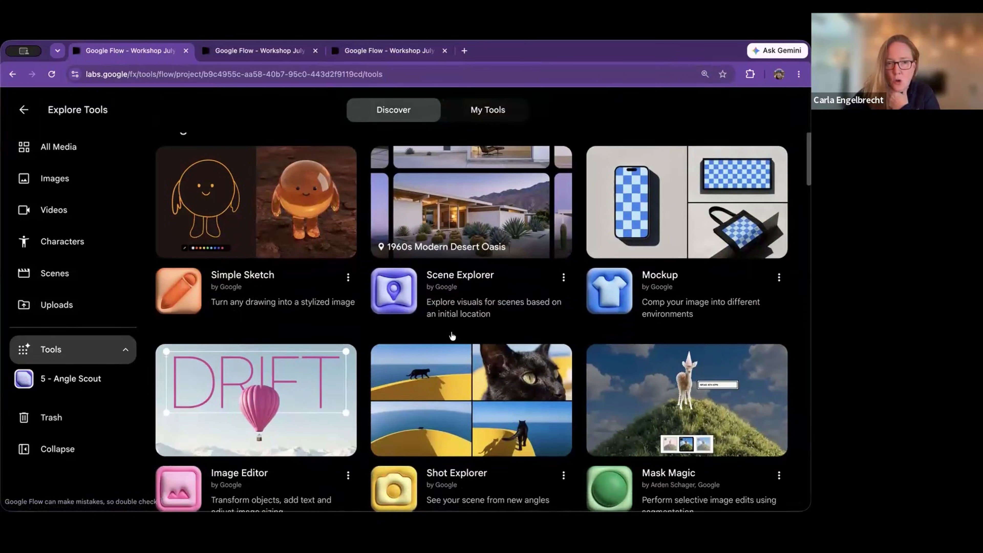
pyautogui.scroll(-4, 243, 381)
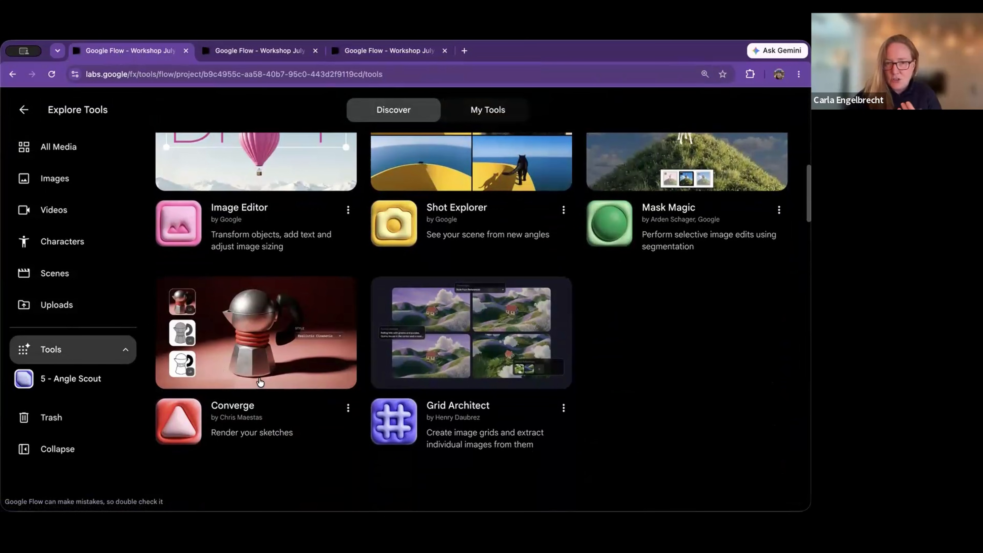
pyautogui.scroll(-1, 260, 382)
pyautogui.scroll(-3, 260, 382)
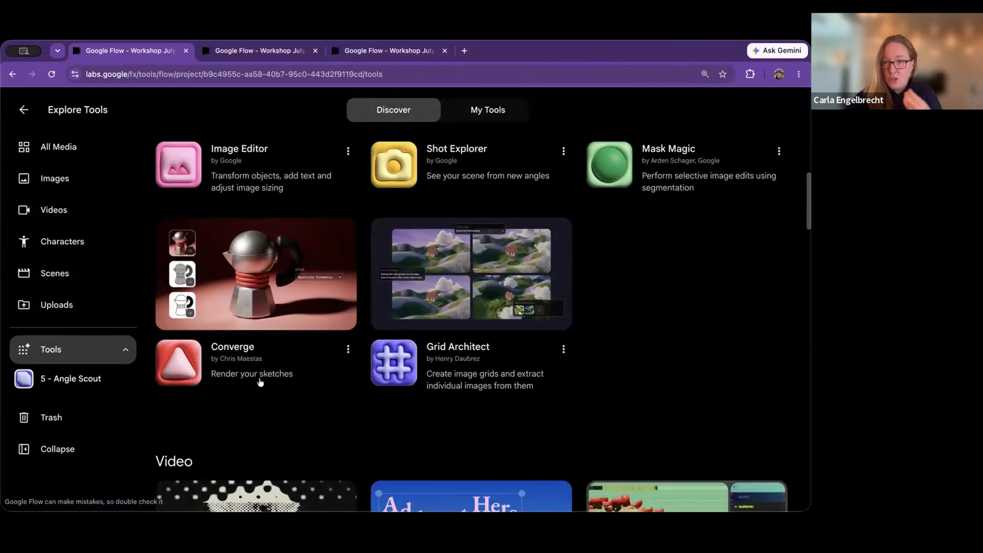
pyautogui.scroll(-1, 260, 382)
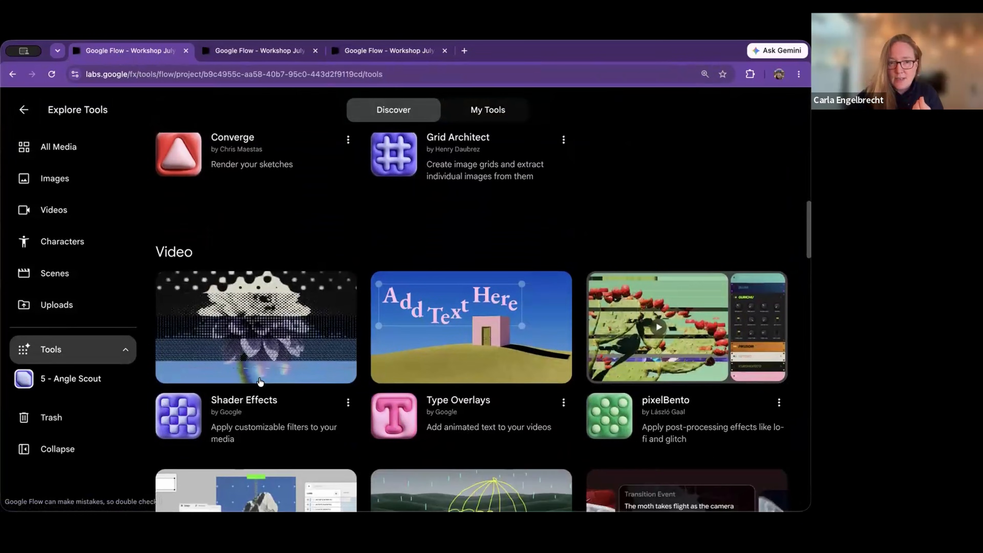
pyautogui.click(454, 347)
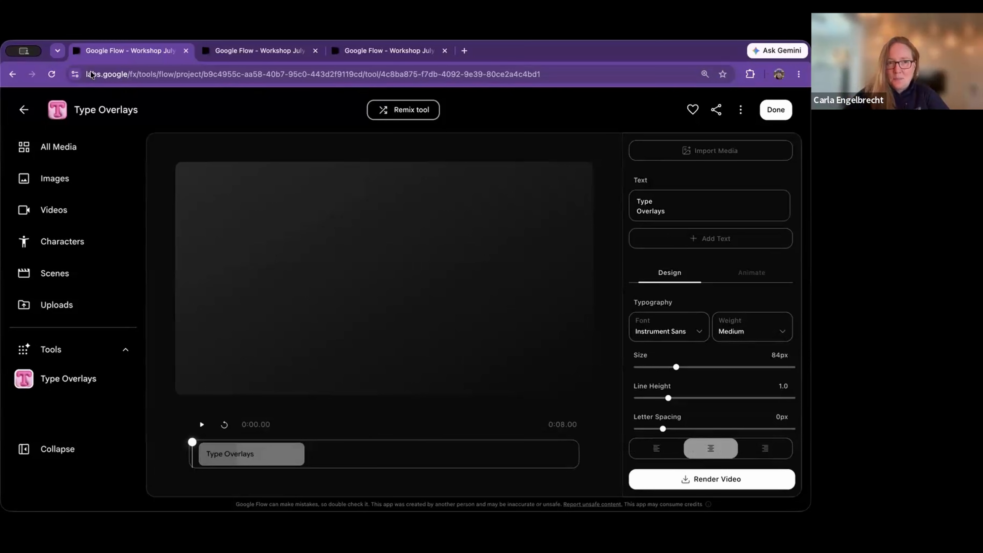
# Preview the 8-second "Goldfish in glass bowl" video and import it into Type Overlays
pyautogui.click(717, 151)
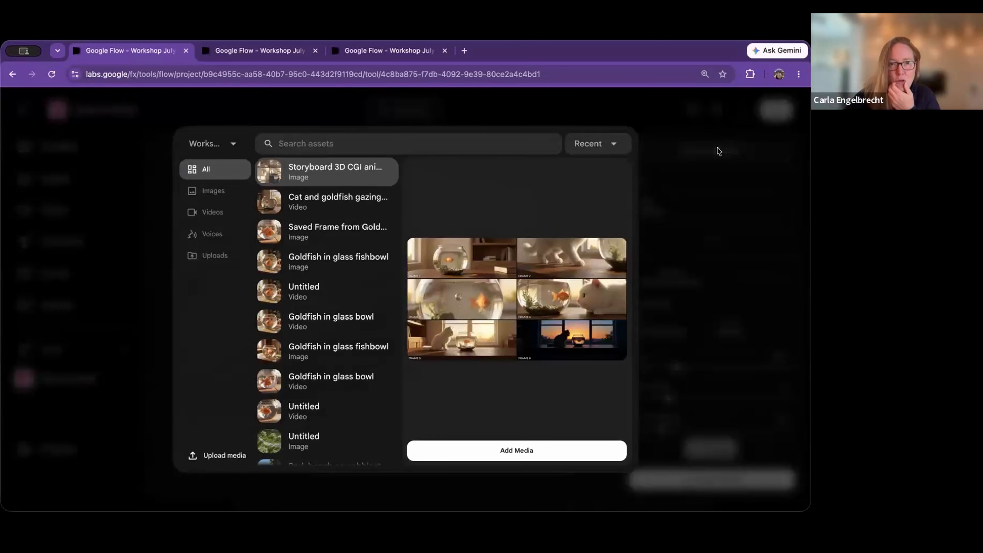
pyautogui.click(349, 202)
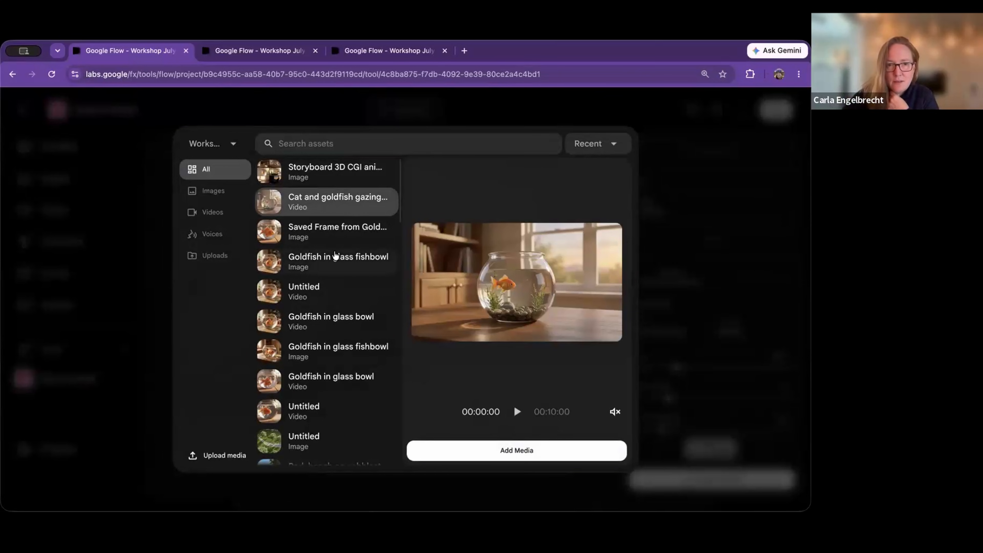
pyautogui.click(214, 213)
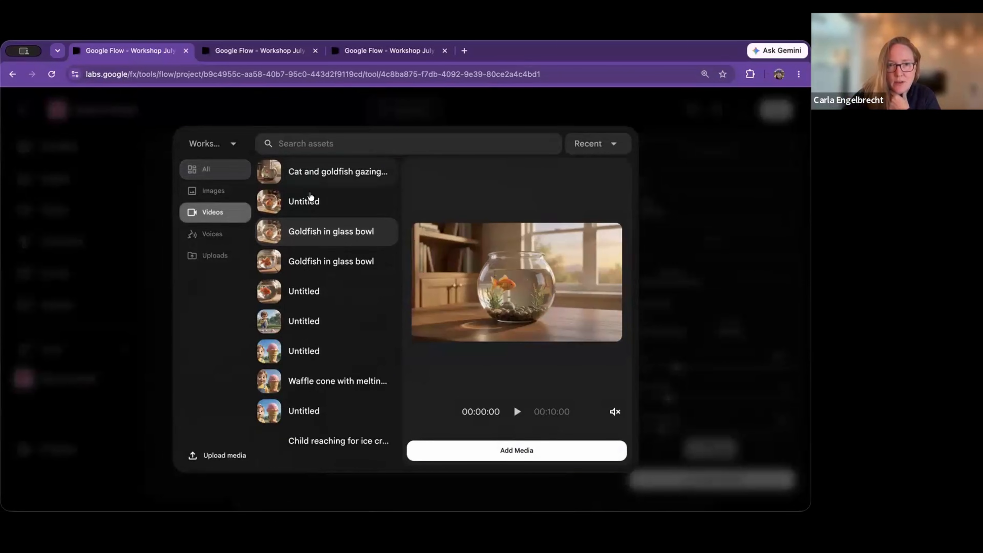
pyautogui.click(318, 233)
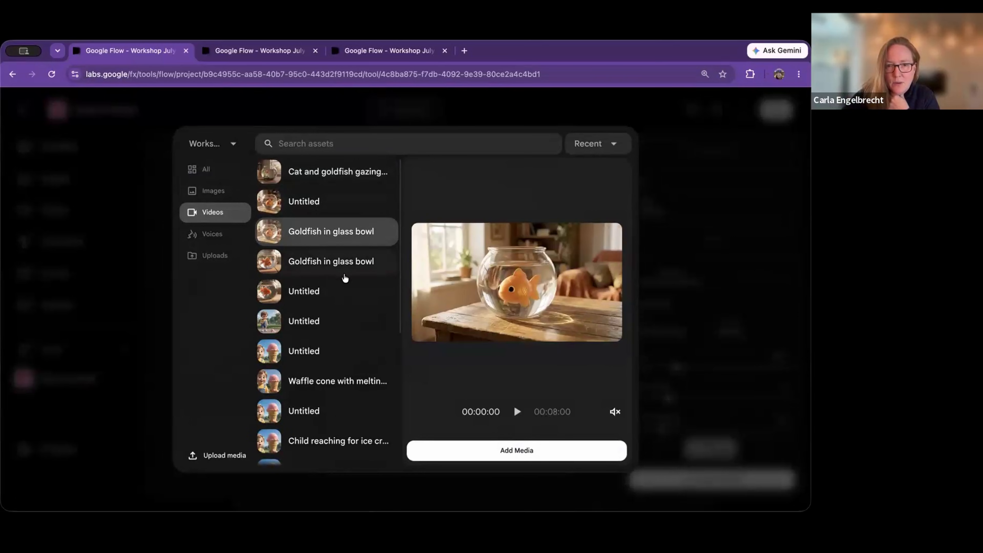
pyautogui.click(515, 412)
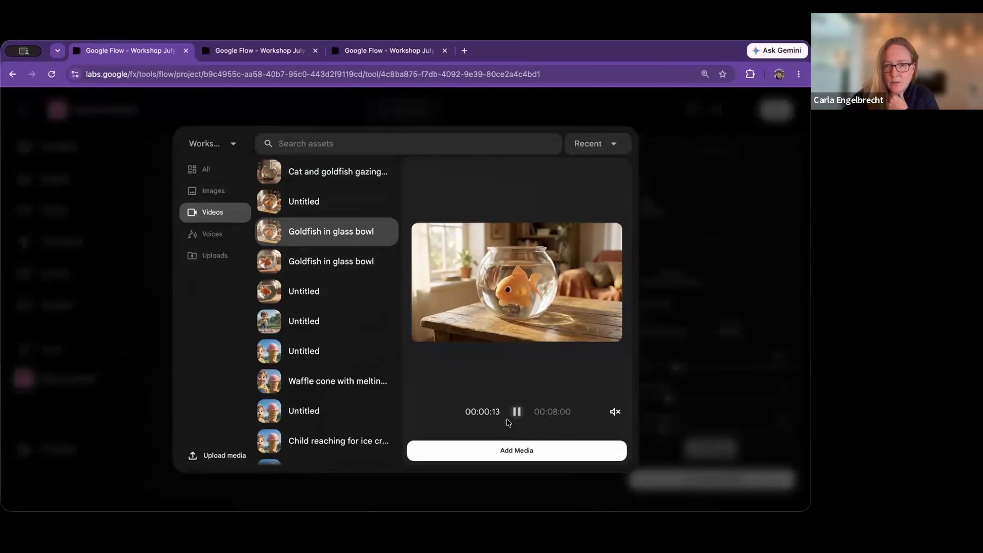
pyautogui.click(503, 450)
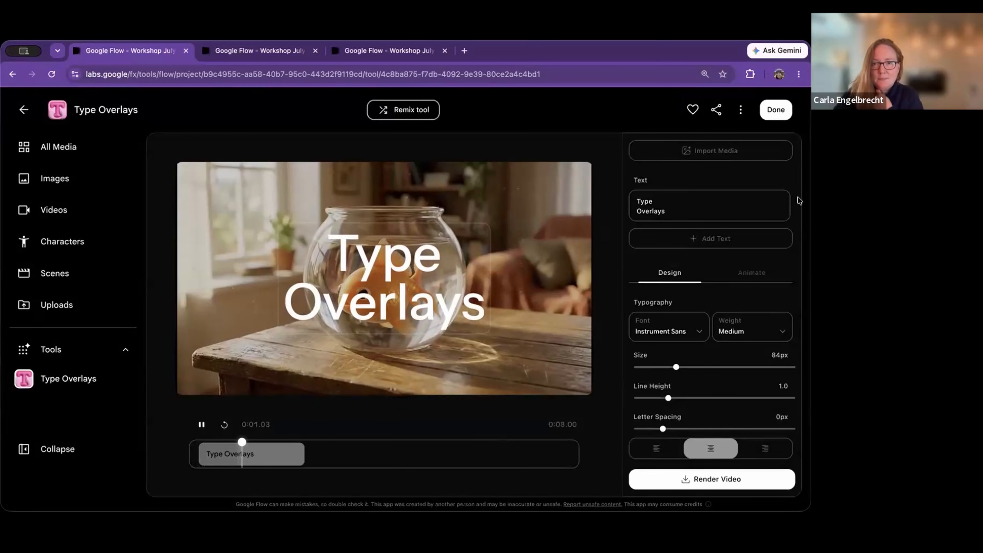
# Replace the overlay text with the three-line title "The Goldfish / and the / Cat"
pyautogui.tripleClick(721, 206)
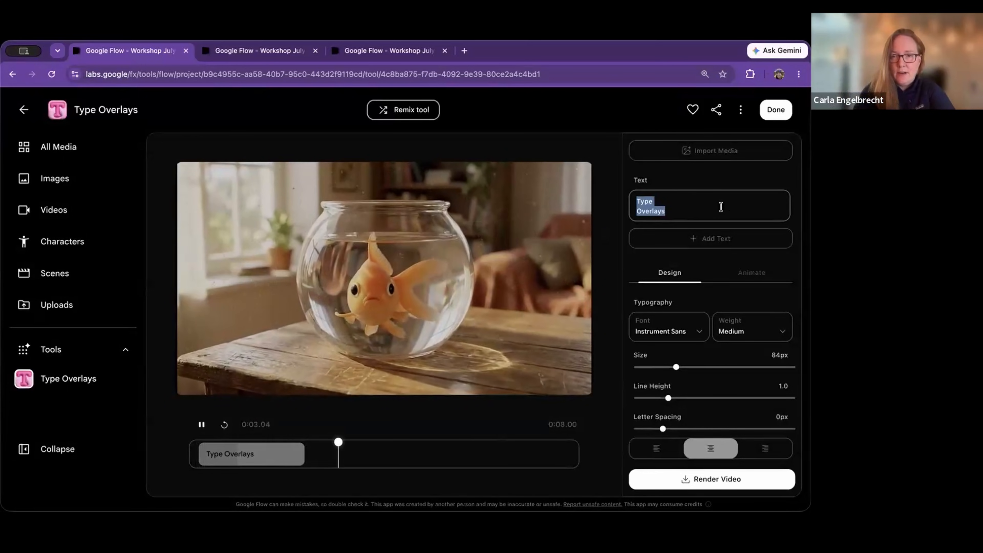
pyautogui.write('The Goldfish')
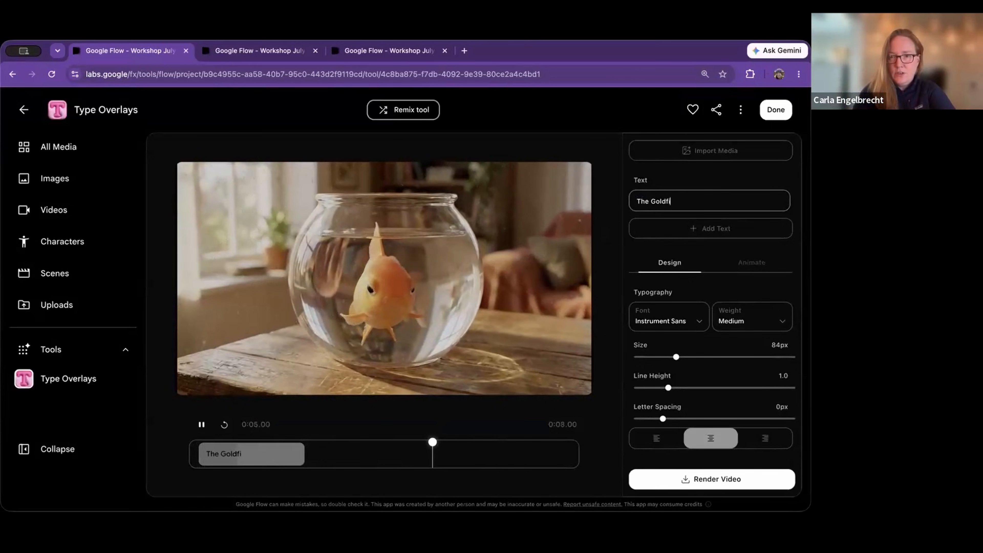
pyautogui.press('Return')
pyautogui.write('and the')
pyautogui.press('Return')
pyautogui.write('Cat')
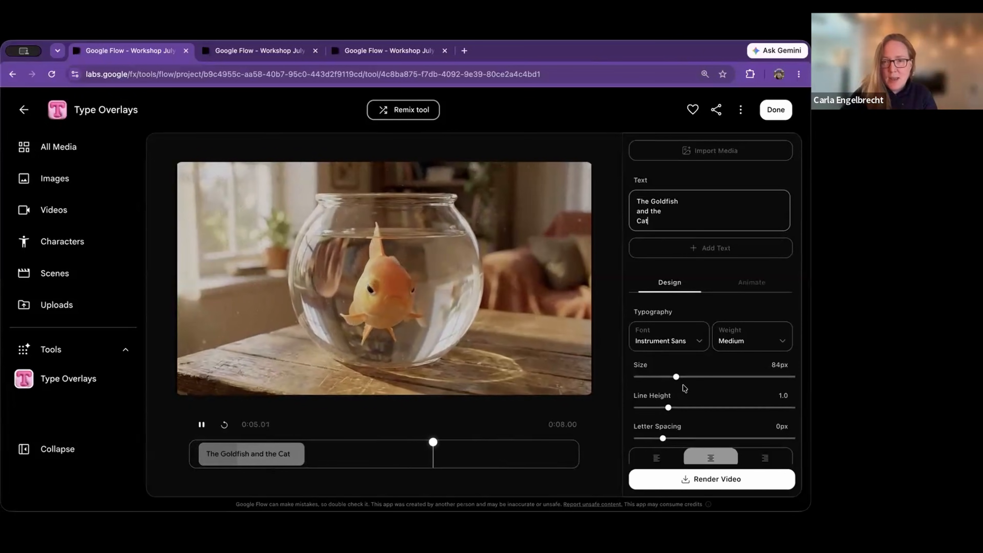
# Set the title's font to Google Sans, its size to 107px and line height to 0.9, and finish with Type Overlays
pyautogui.click(669, 340)
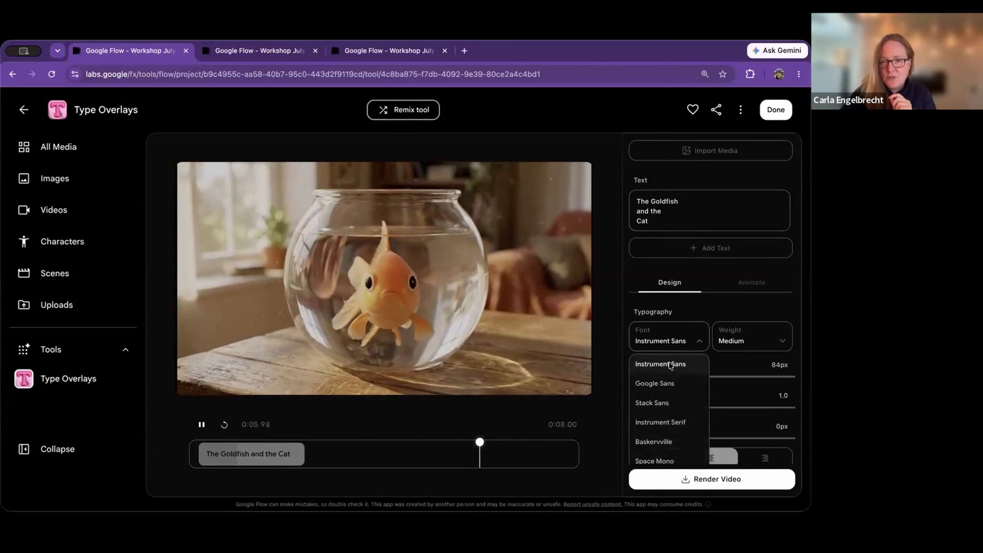
pyautogui.click(669, 383)
pyautogui.moveTo(672, 376); pyautogui.dragTo(670, 408)
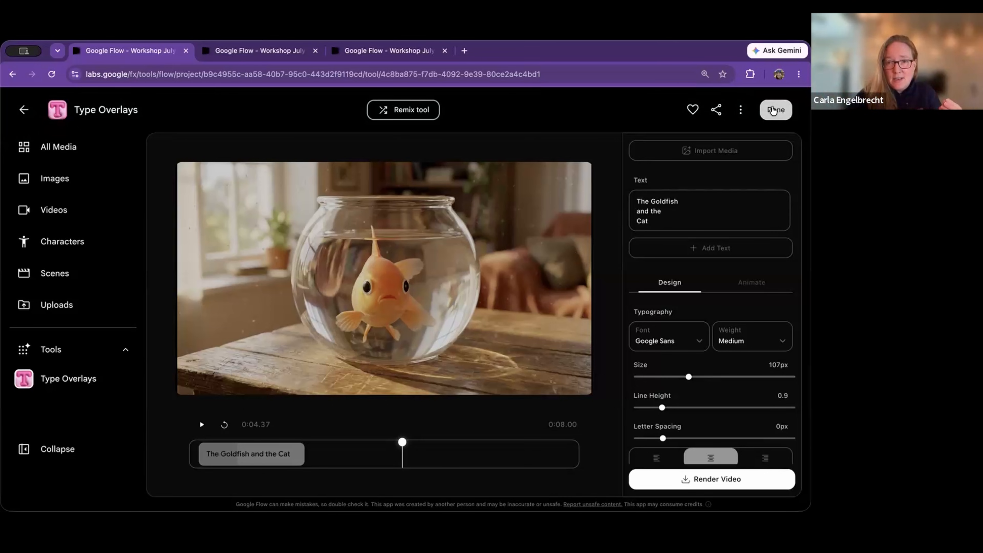
pyautogui.click(773, 111)
# Examine the surprise me, zoom in and overhead shots in the Shot Explorer tab, and return to the project's media overview
pyautogui.scroll(-1, 466, 299)
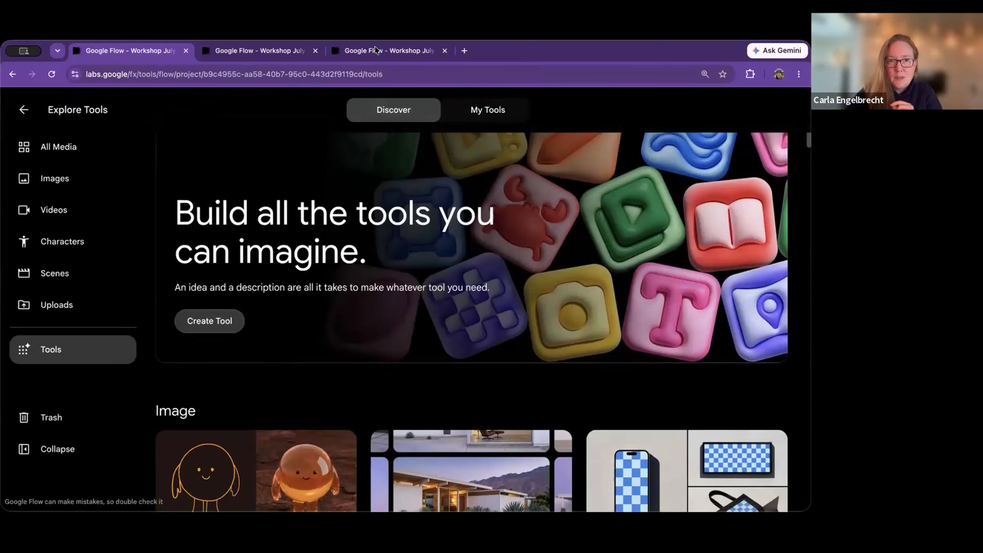
pyautogui.click(374, 48)
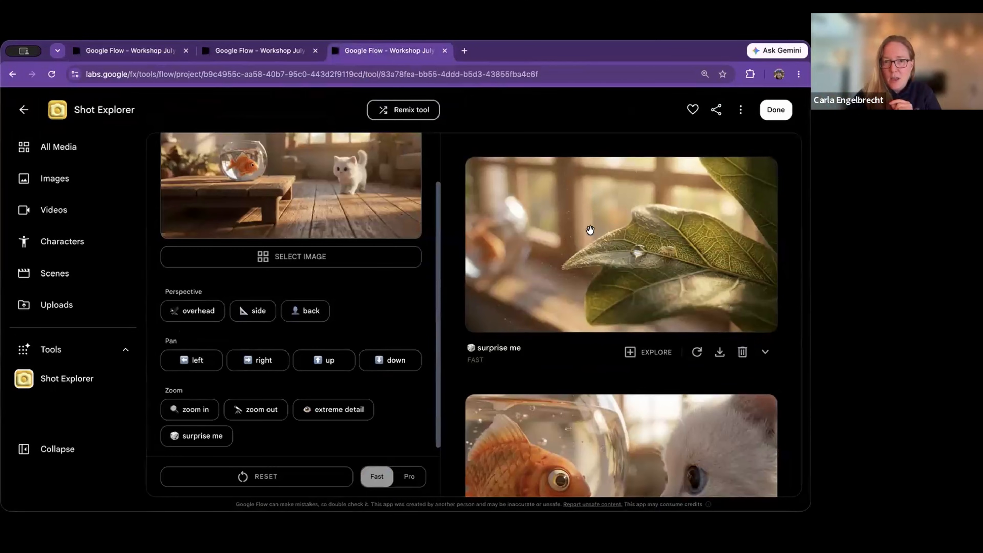
pyautogui.scroll(-10, 570, 247)
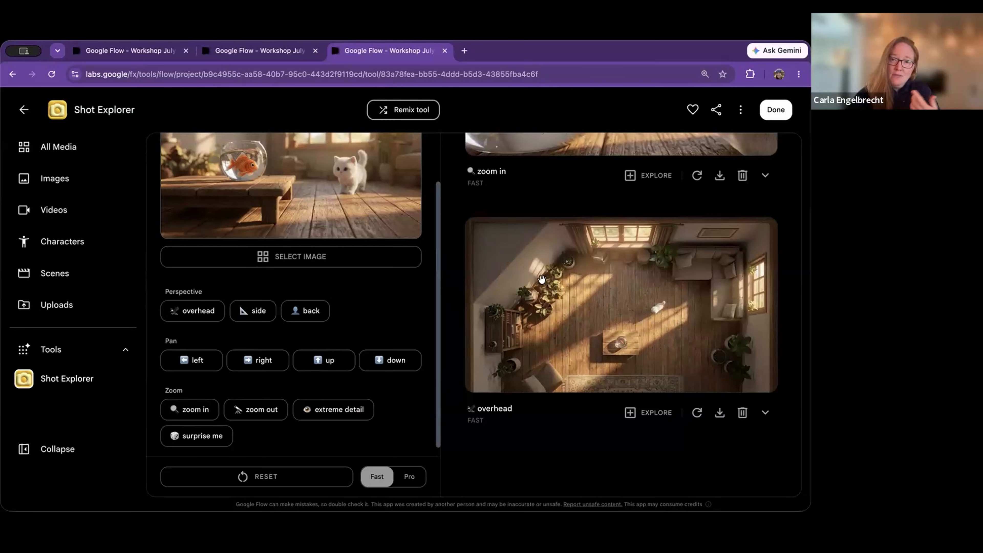
pyautogui.scroll(5, 566, 301)
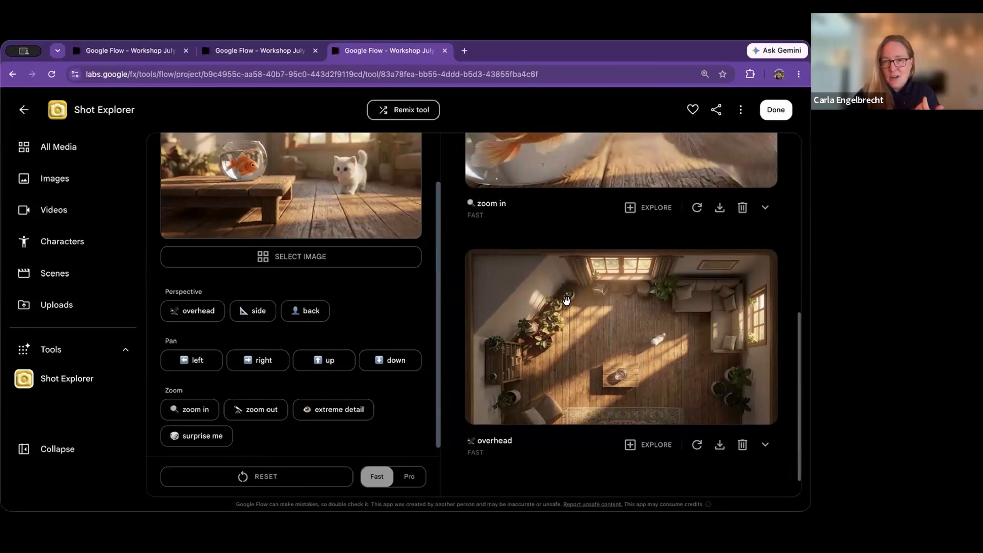
pyautogui.scroll(1, 566, 300)
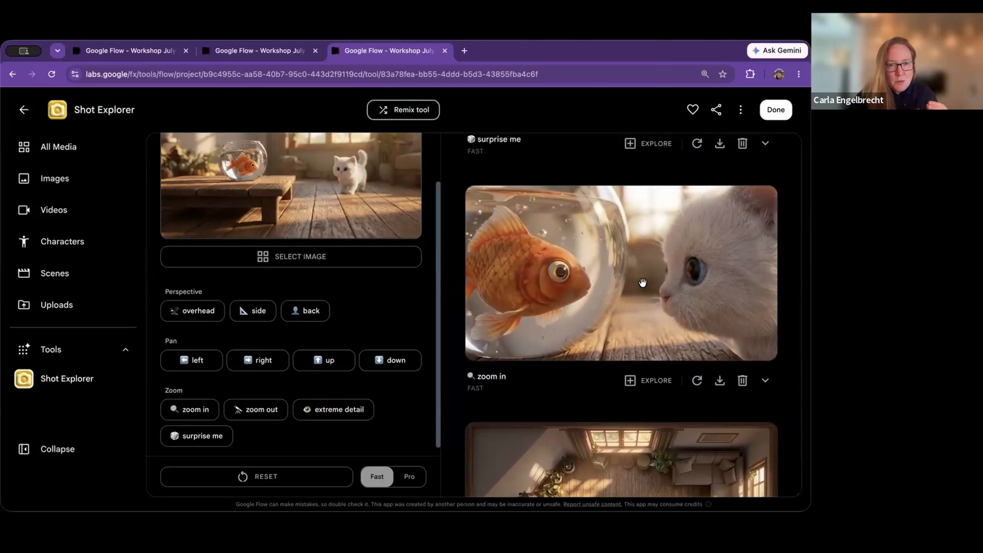
pyautogui.scroll(5, 642, 282)
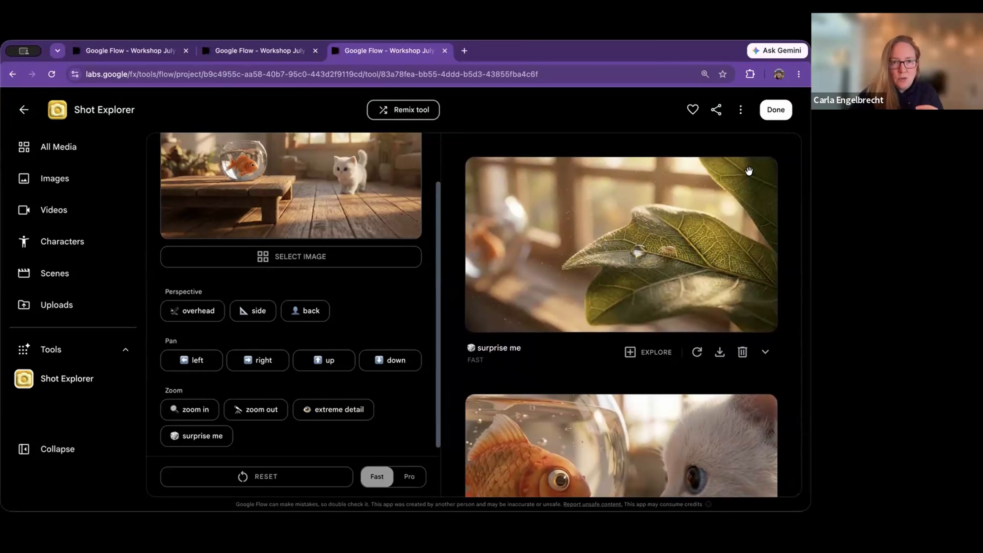
pyautogui.click(776, 110)
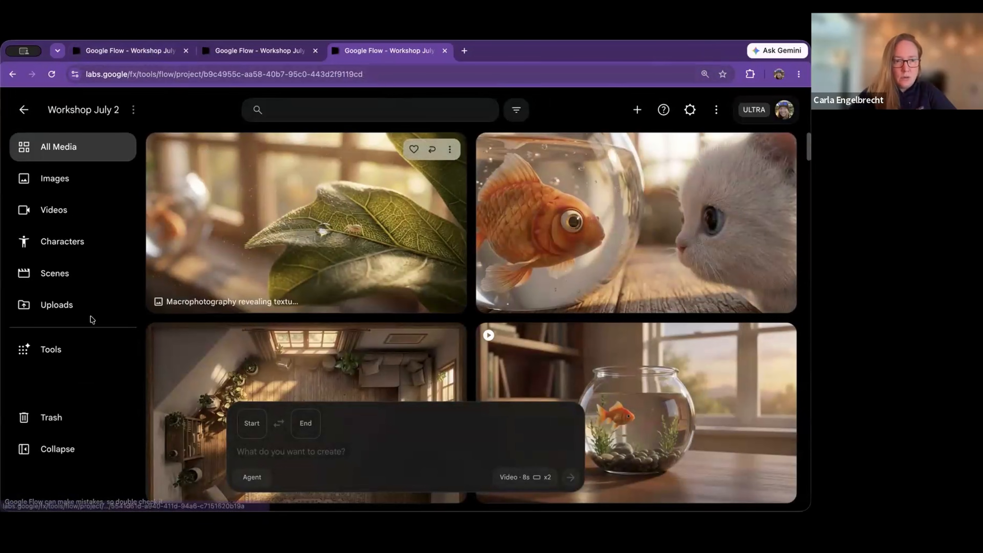
# Open the Video Resizer from the Video category of the Discover tools gallery
pyautogui.click(58, 351)
pyautogui.scroll(-15, 242, 353)
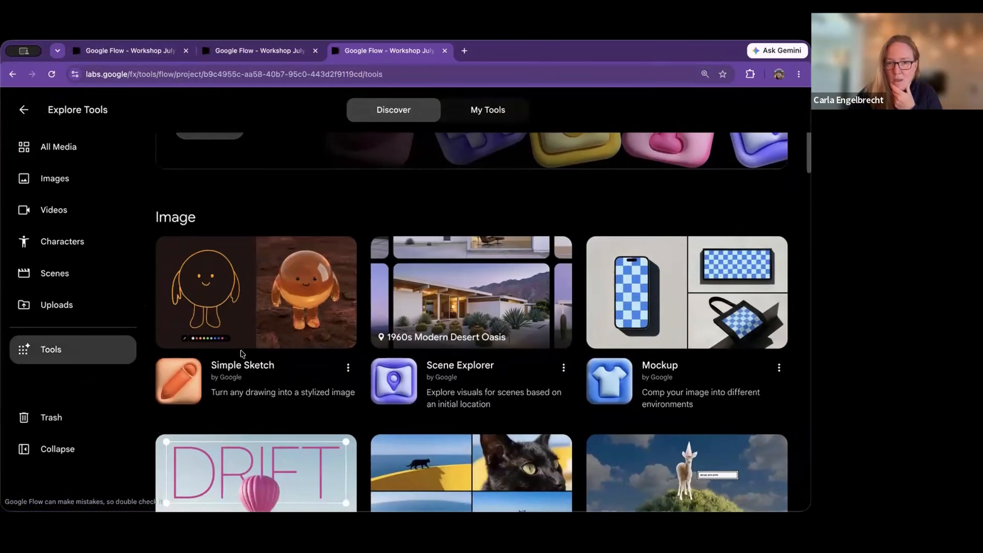
pyautogui.scroll(-10, 331, 390)
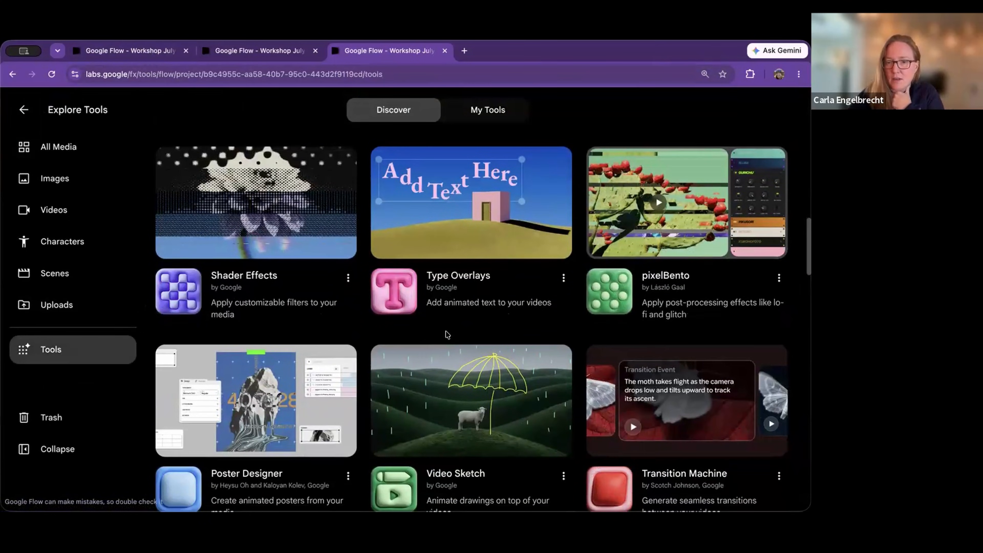
pyautogui.scroll(-4, 447, 334)
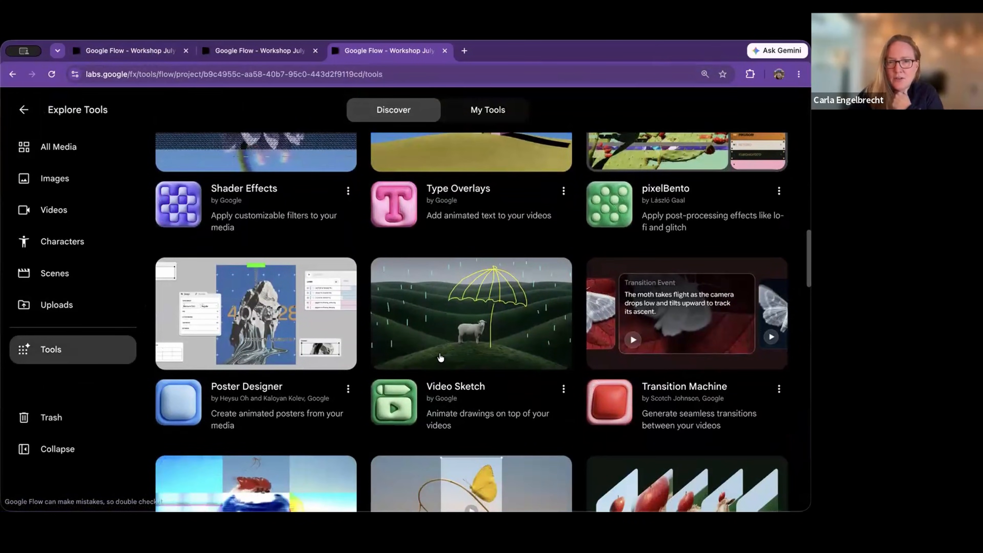
pyautogui.scroll(-2, 440, 357)
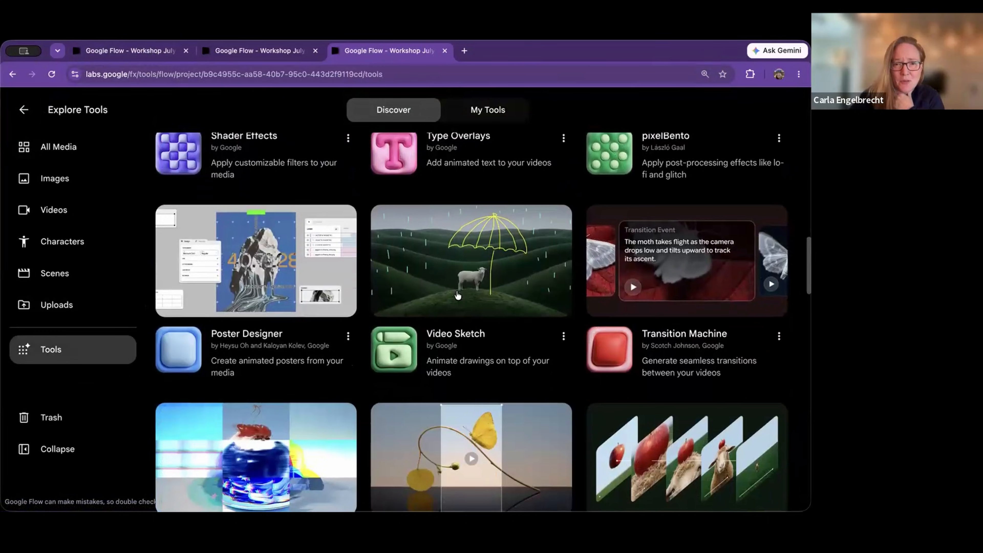
pyautogui.scroll(-8, 457, 296)
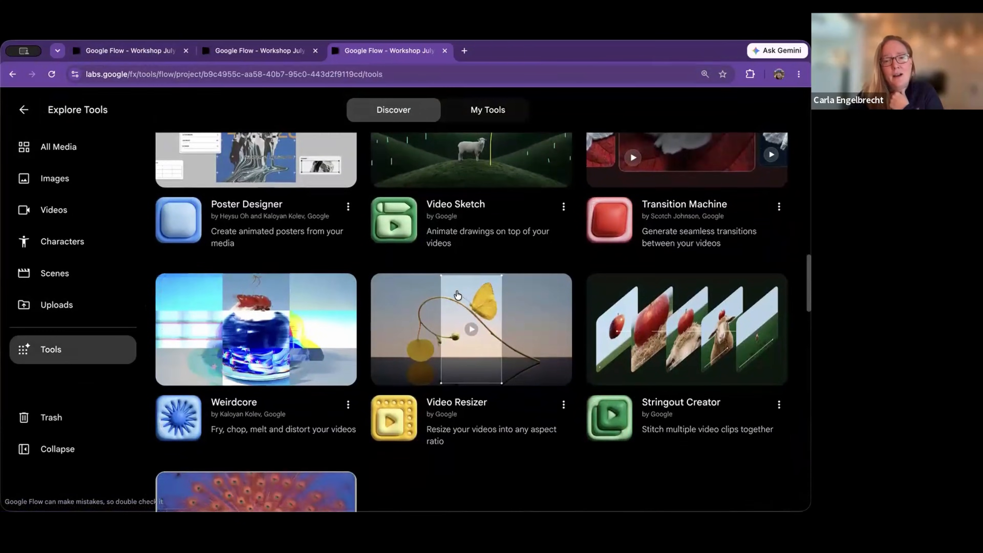
pyautogui.click(464, 310)
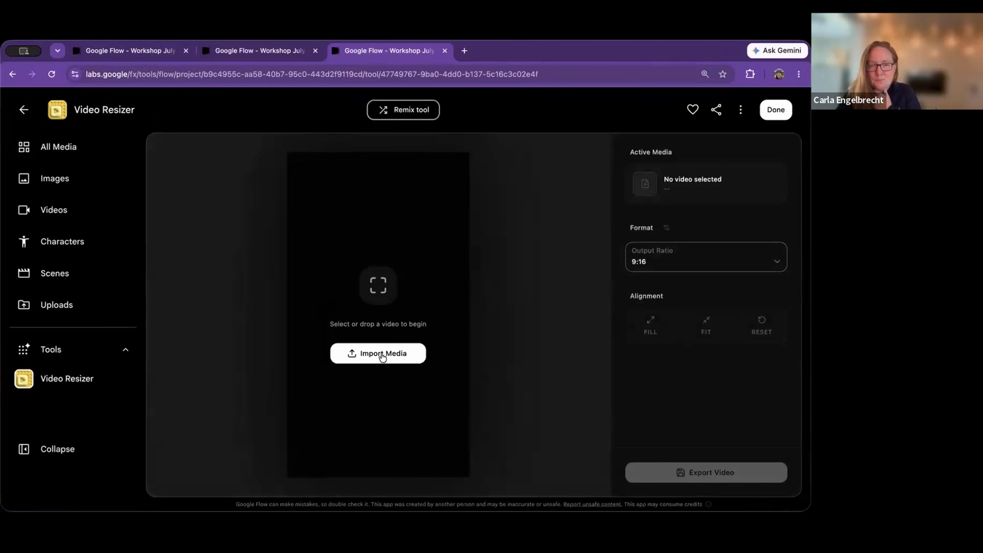
# Import the 8-second "Kitten pads into room" video into the Video Resizer and make it fill the 9:16 frame
pyautogui.click(382, 359)
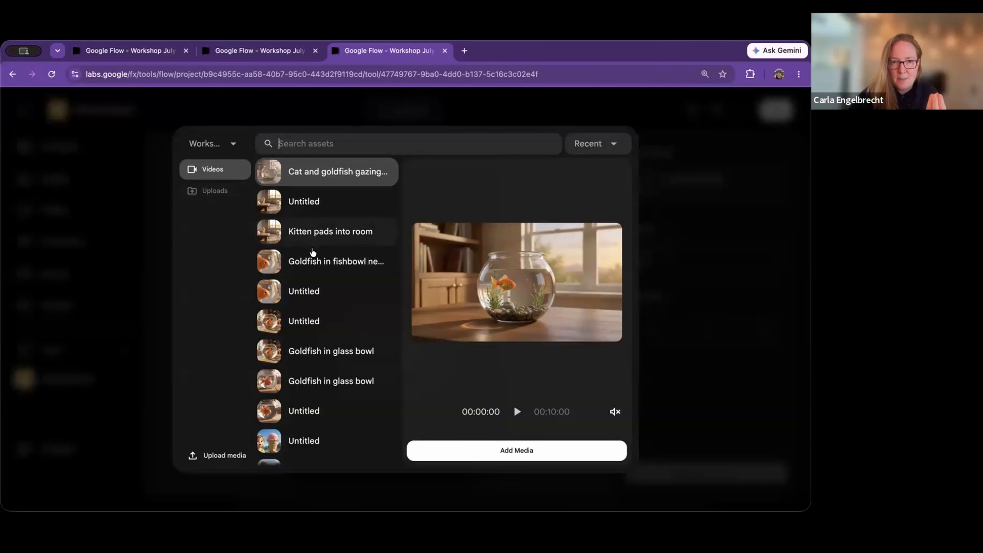
pyautogui.click(312, 261)
pyautogui.click(317, 241)
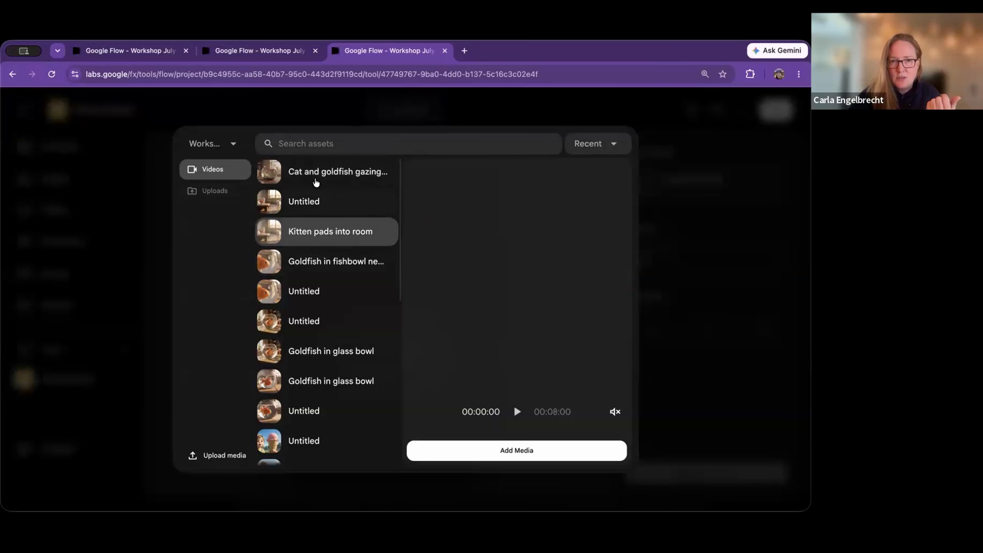
pyautogui.click(317, 185)
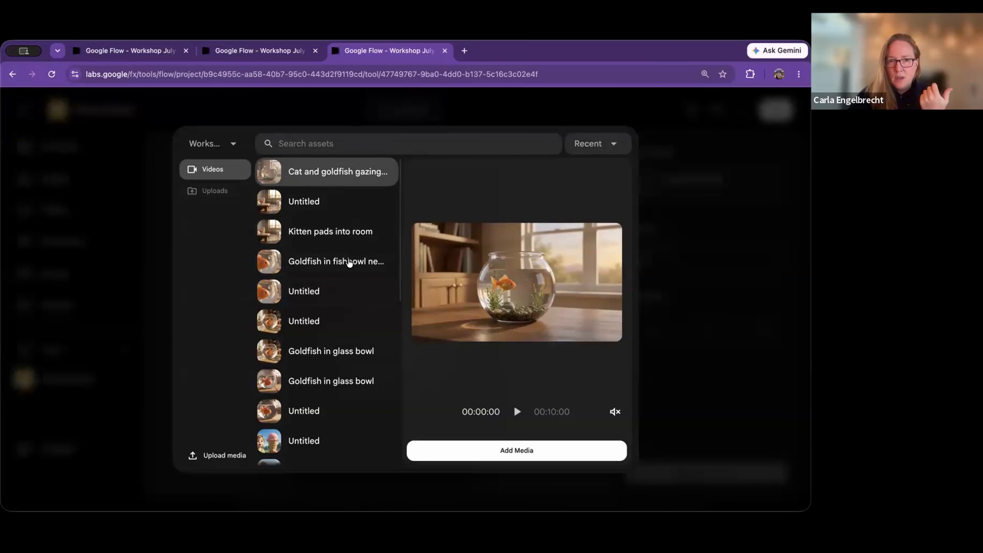
pyautogui.click(346, 234)
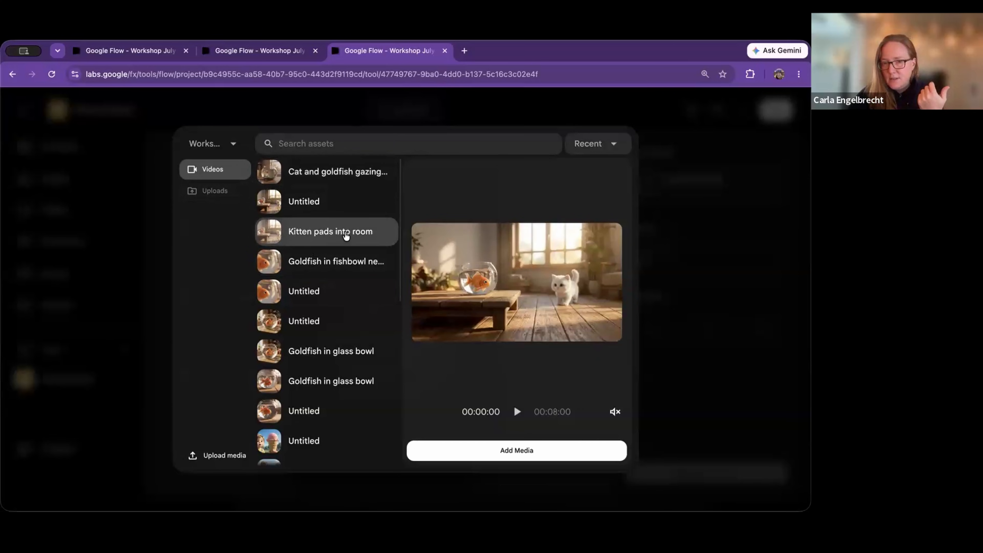
pyautogui.click(479, 452)
pyautogui.click(480, 453)
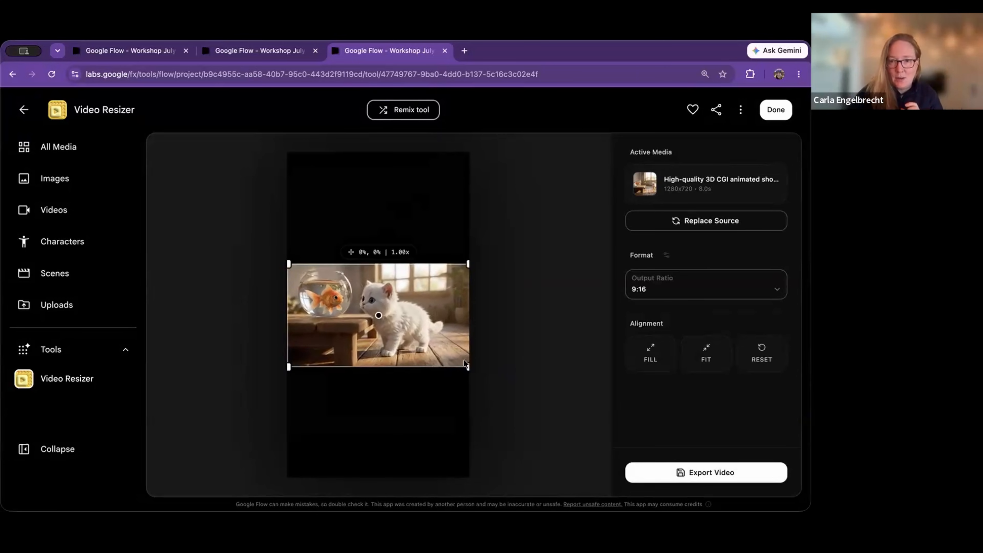
pyautogui.click(643, 358)
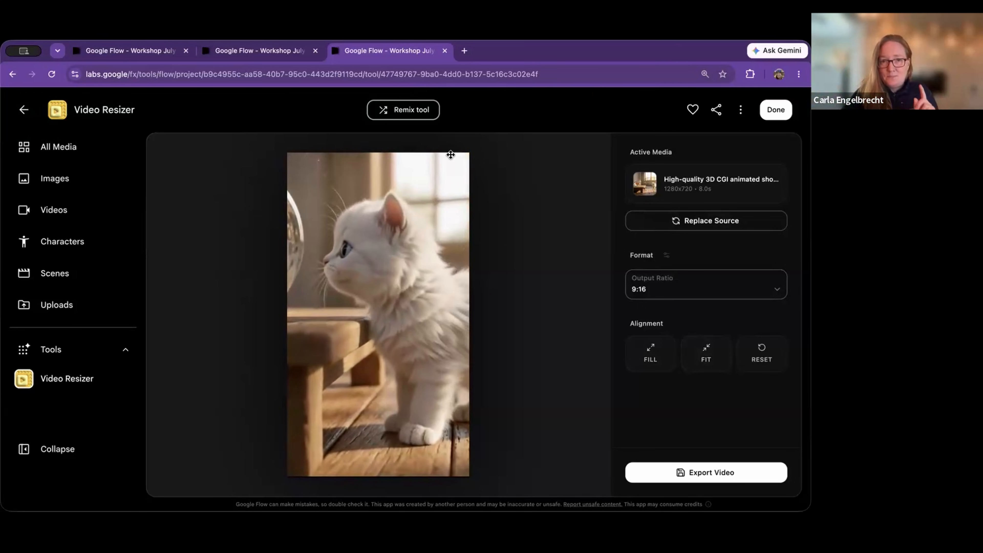
# Remix the Video Resizer and draft a prompt adding a smart reframe option that keeps the character's face in view when going from 16:9 to 9:16
pyautogui.click(406, 111)
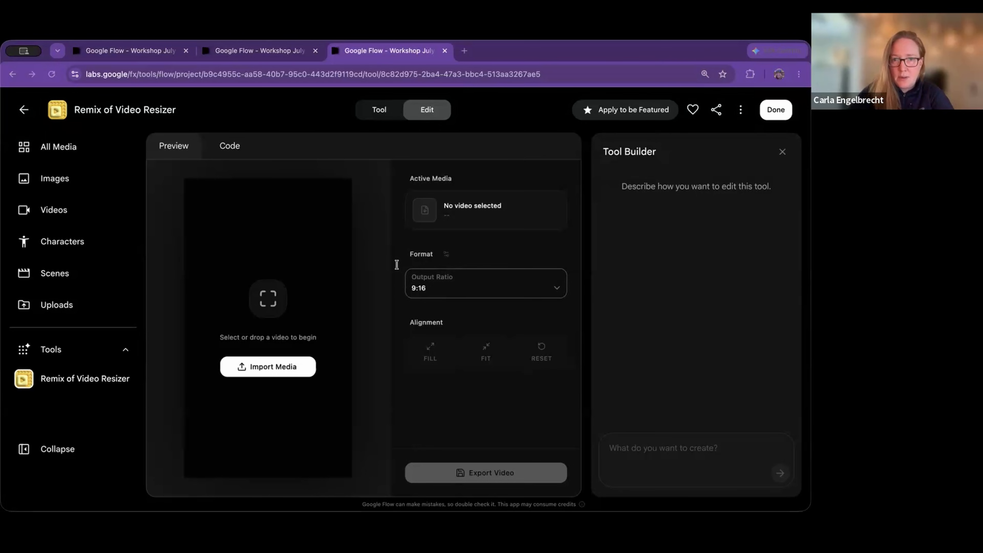
pyautogui.click(405, 315)
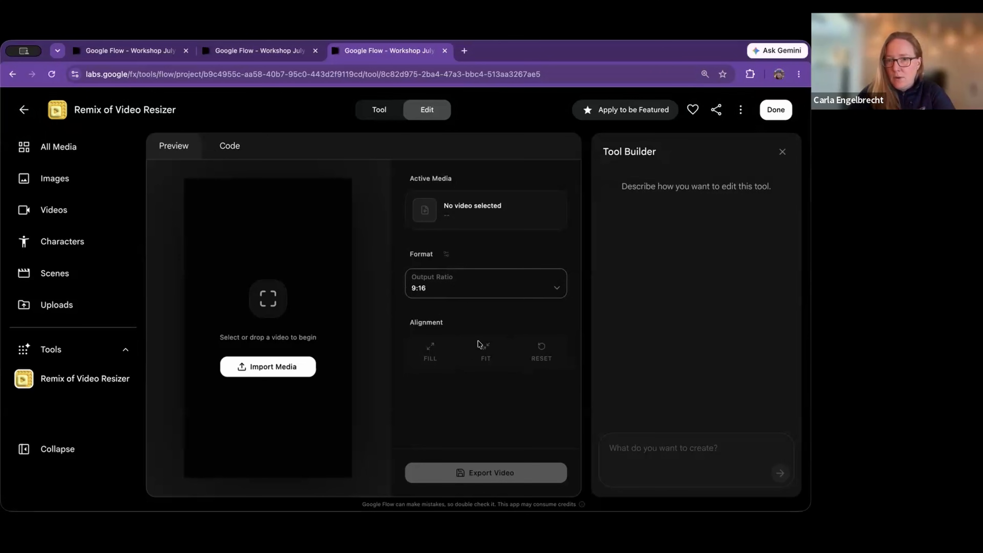
pyautogui.write("Add a smart reframe option to ensure that when the video is reframed, the face of the character is always in view. (When going from 16:9 to 9:16, don't just stick to the center of the video but smartly follow the character).")
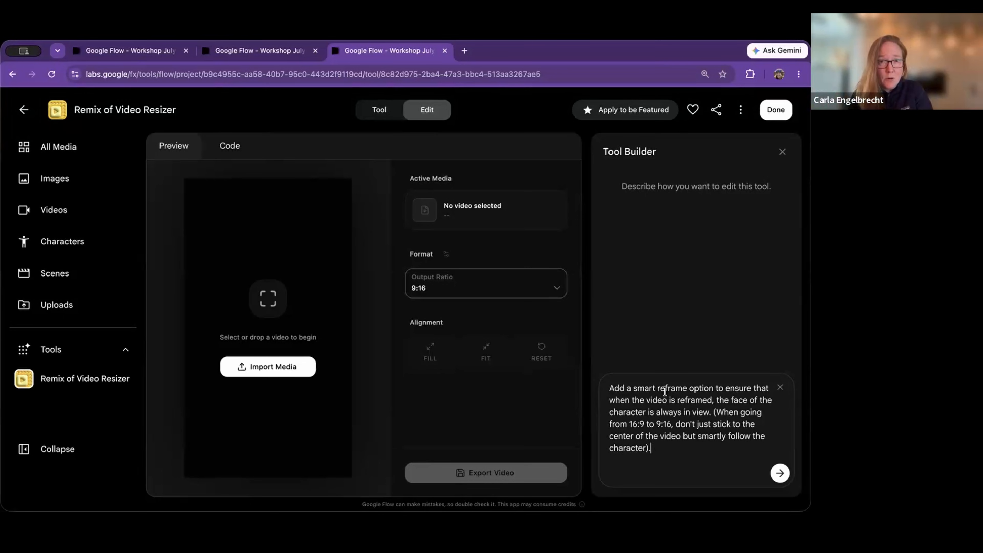
# Remove "face of the" from the smart reframe prompt so it refers to the whole character, and submit it to the Tool Builder
pyautogui.click(717, 402)
pyautogui.press('Up')
pyautogui.press('Right')
pyautogui.press('Down')
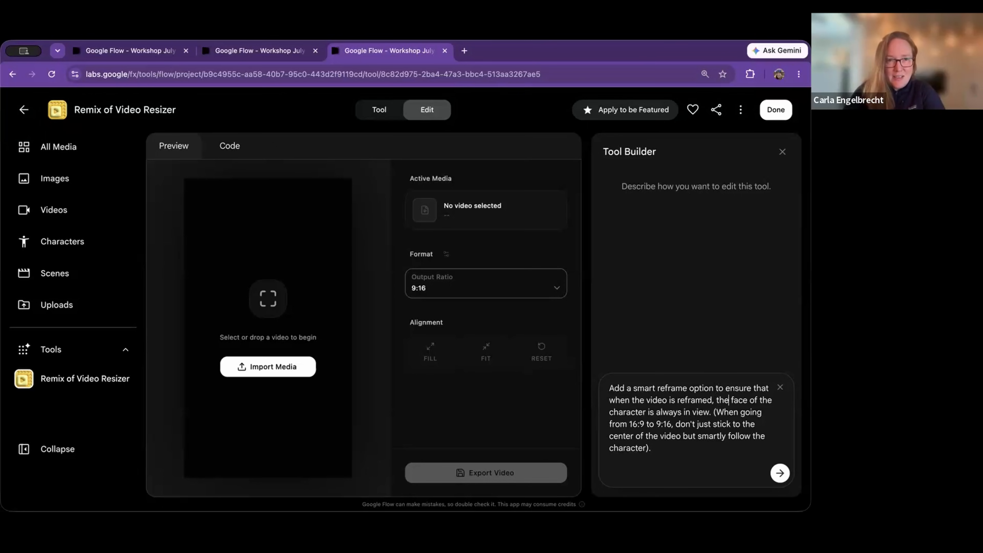
pyautogui.hotkey('shift', 'Right')
pyautogui.hotkey('shift', 'Right')
pyautogui.hotkey('shift', 'Right')
pyautogui.hotkey('shift', 'Right')
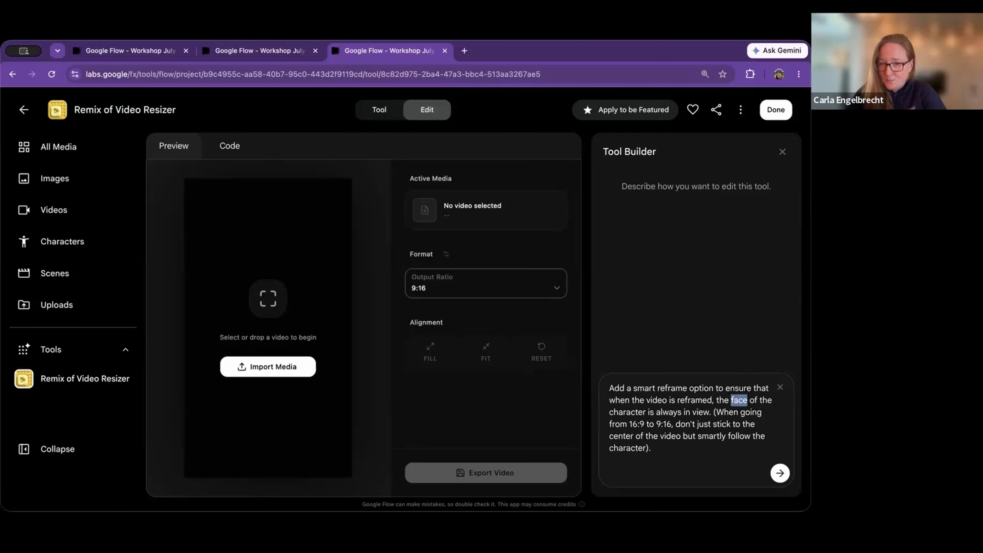
pyautogui.hotkey('shift', 'Right')
pyautogui.hotkey('shift', 'Right')
pyautogui.hotkey('shift', 'Right')
pyautogui.hotkey('shift', 'Right')
pyautogui.hotkey('shift', 'Right')
pyautogui.hotkey('shift', 'Right')
pyautogui.hotkey('shift', 'Right')
pyautogui.press('BackSpace')
pyautogui.press('BackSpace')
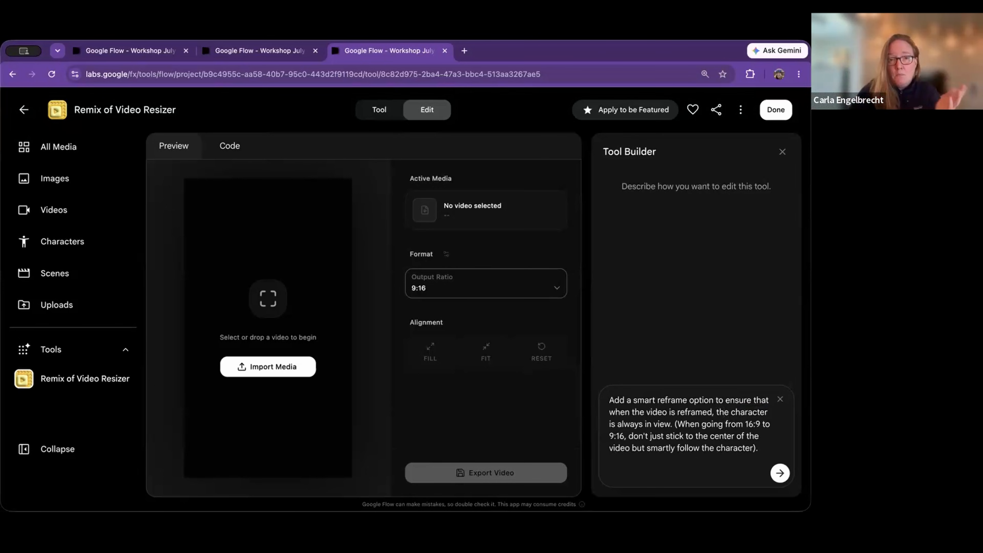
pyautogui.click(780, 473)
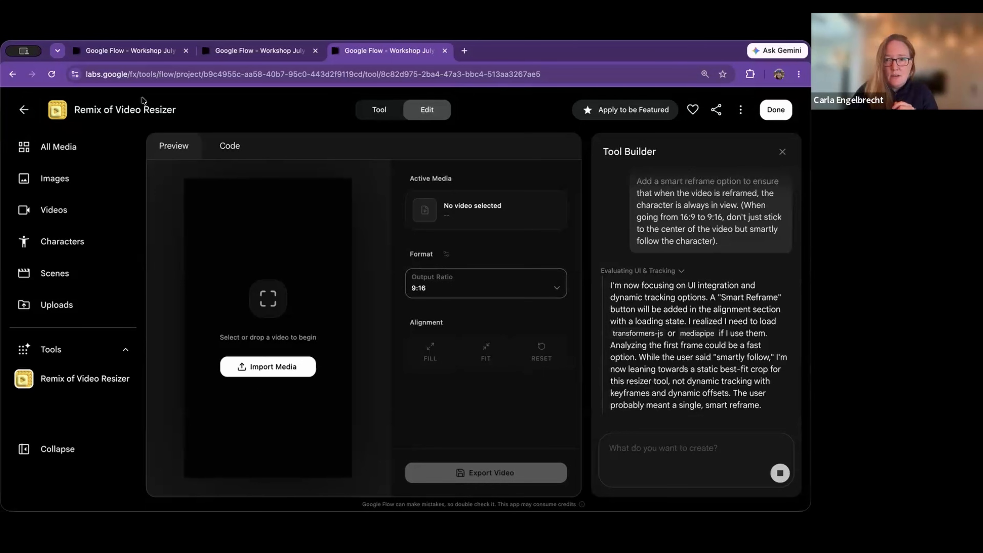
# Examine the Image, Video and Prompting tools in the Discover gallery open in the first browser tab
pyautogui.click(102, 47)
pyautogui.scroll(-1, 191, 322)
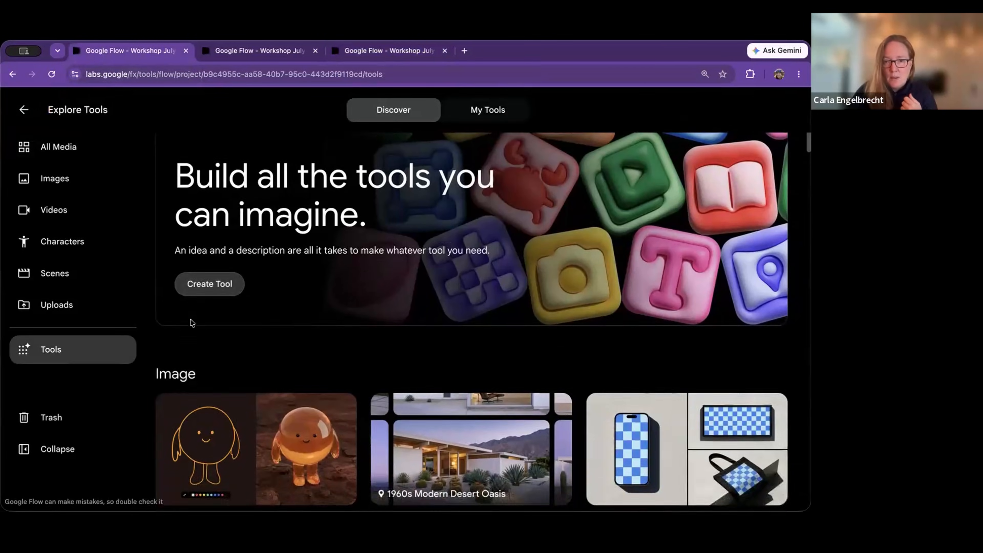
pyautogui.scroll(-12, 191, 322)
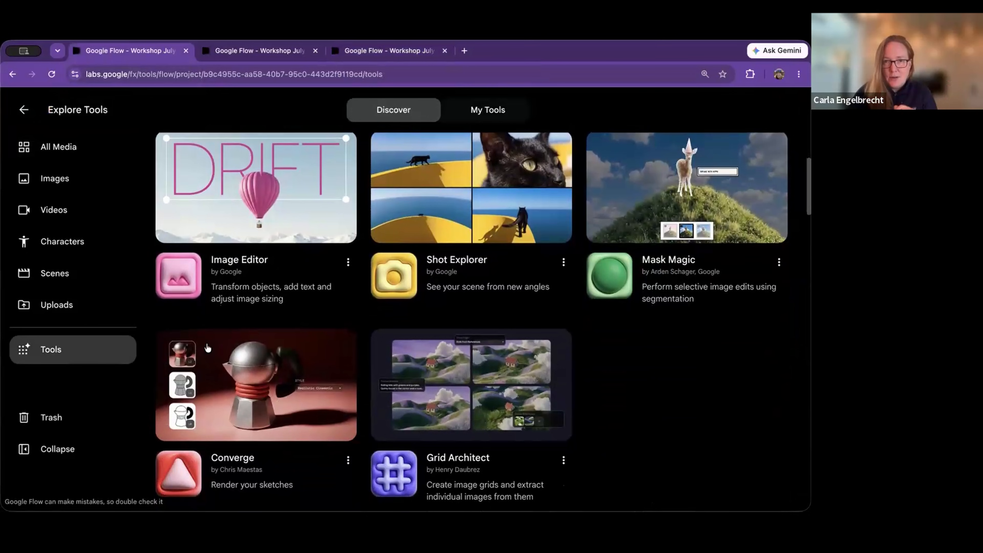
pyautogui.scroll(-10, 207, 347)
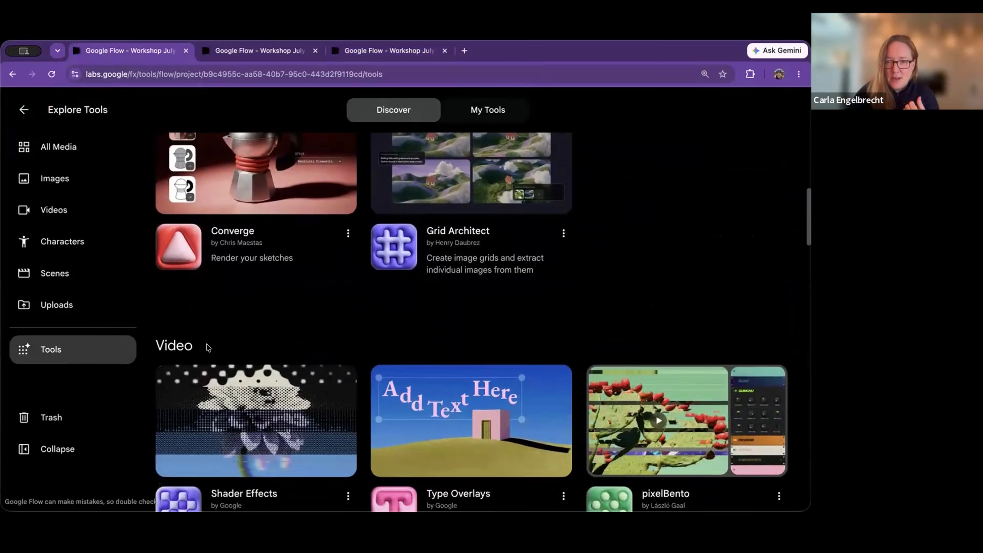
pyautogui.scroll(-7, 208, 348)
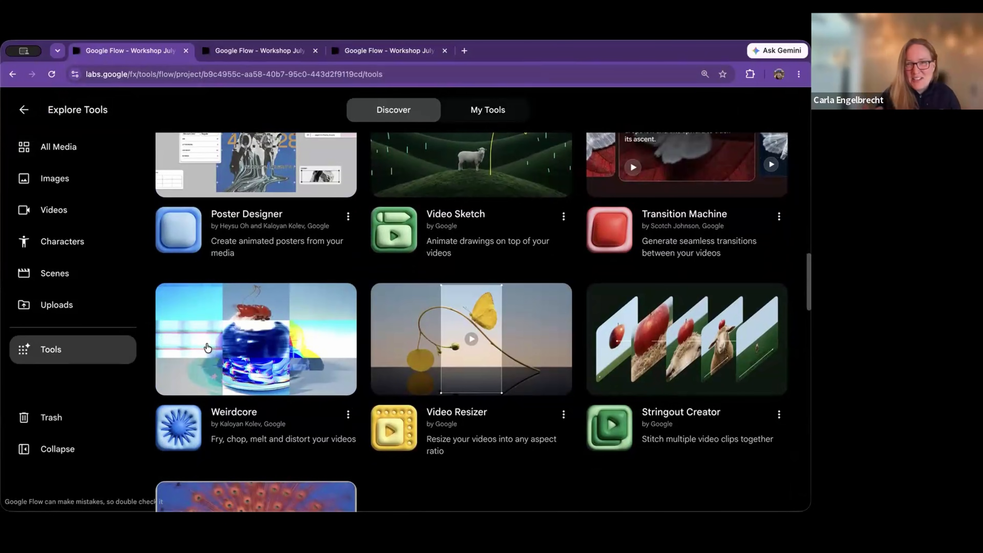
pyautogui.scroll(-11, 208, 348)
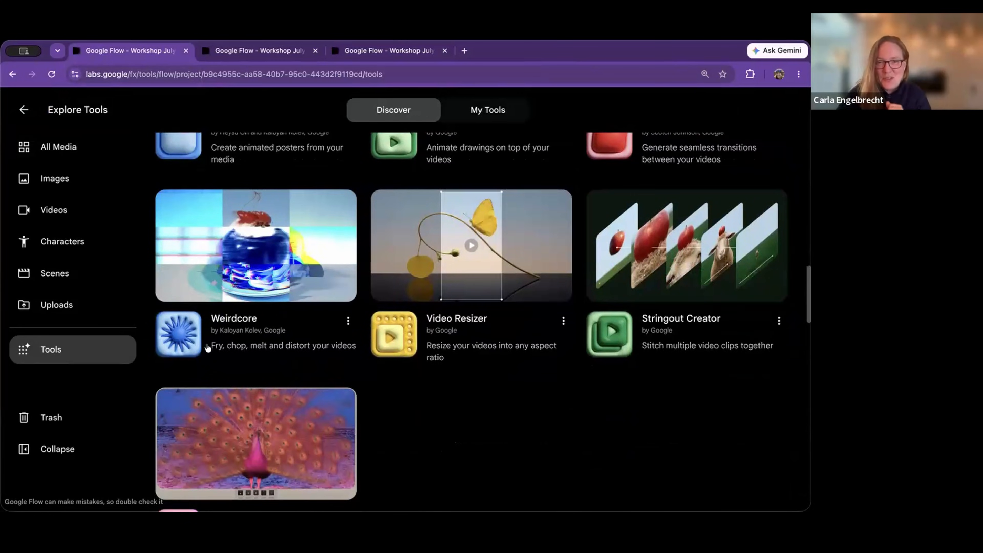
pyautogui.scroll(-2, 208, 348)
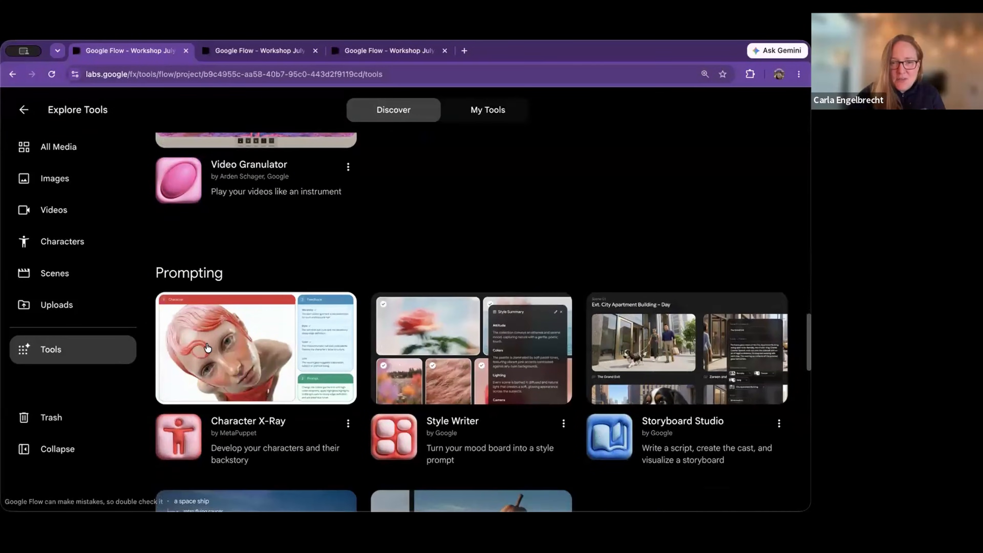
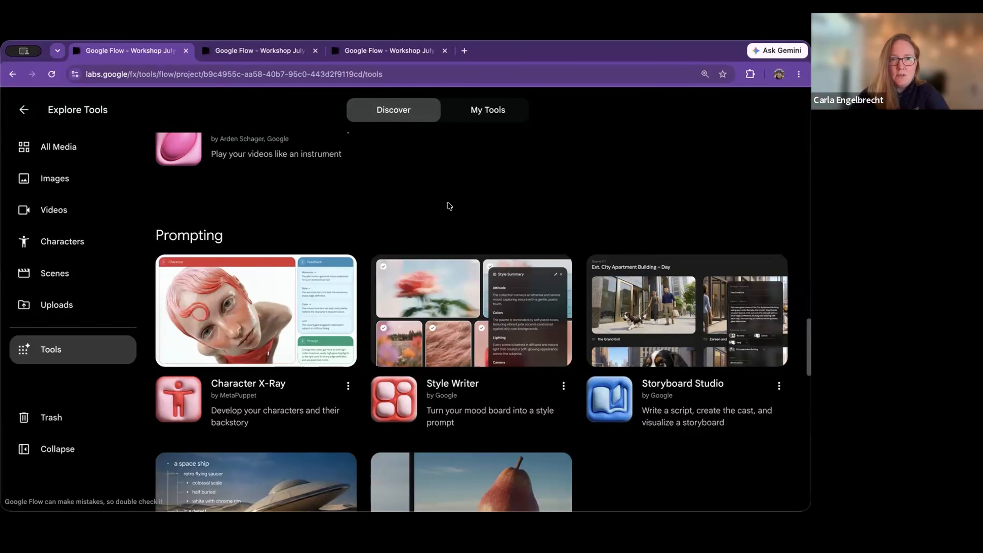
# Copy the submitted smart reframe prompt in the remixed Video Resizer and send it to the Tool Builder again
pyautogui.hotkey('ctrl', 'Tab')
pyautogui.hotkey('ctrl', 'Tab')
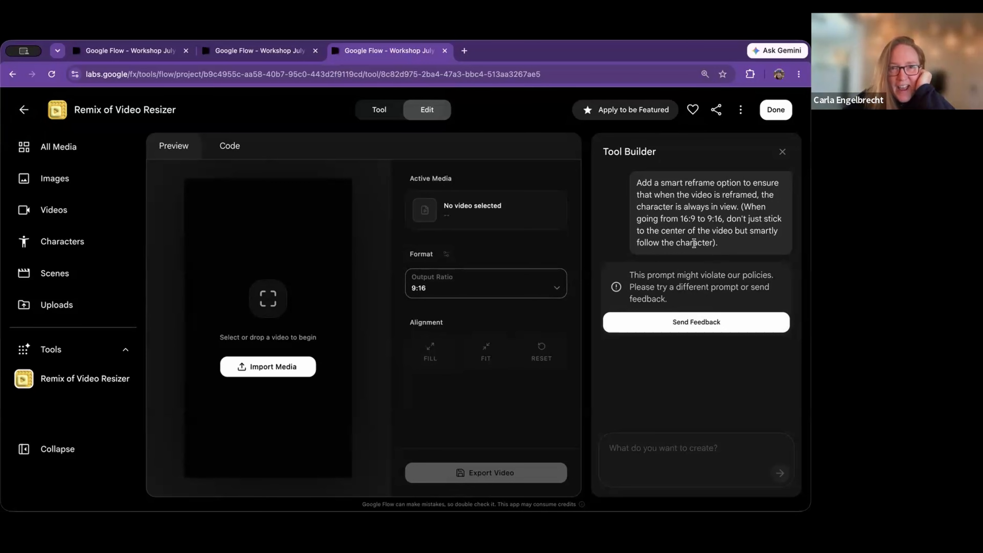
pyautogui.moveTo(720, 242); pyautogui.dragTo(636, 182)
pyautogui.press('super+c')
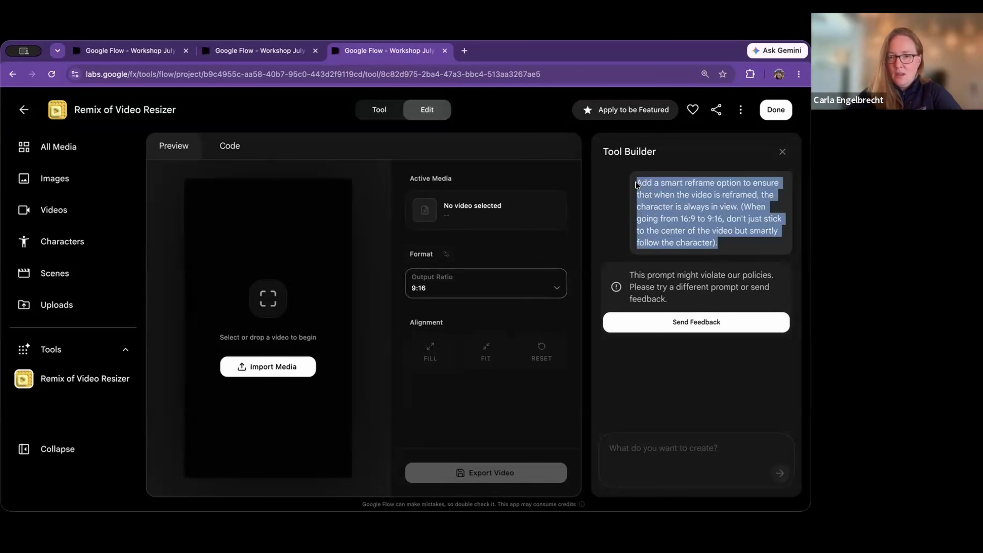
pyautogui.click(652, 438)
pyautogui.press('super+v')
pyautogui.press('Return')
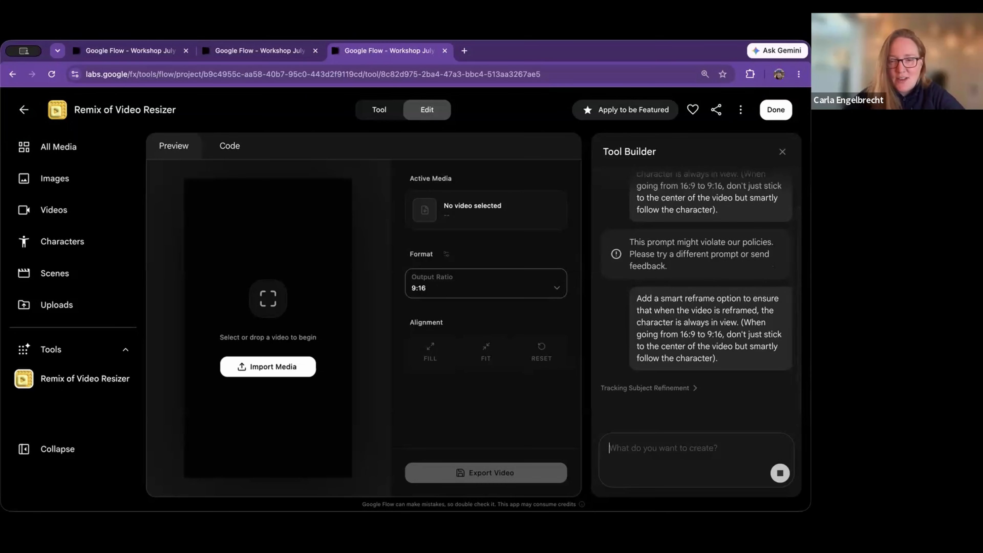
# Open Storyboard Studio from the Prompting category of the tools gallery and reload its page
pyautogui.click(102, 51)
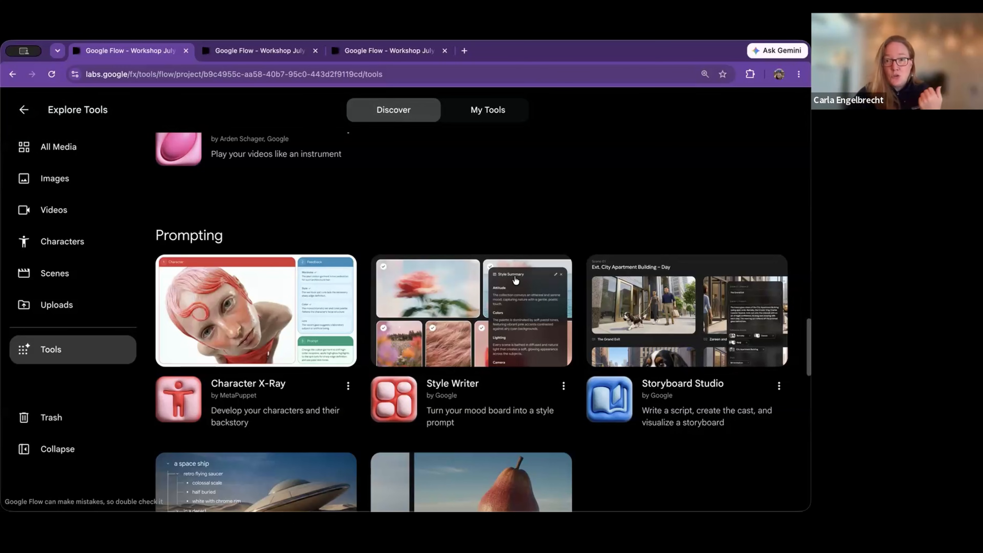
pyautogui.click(642, 382)
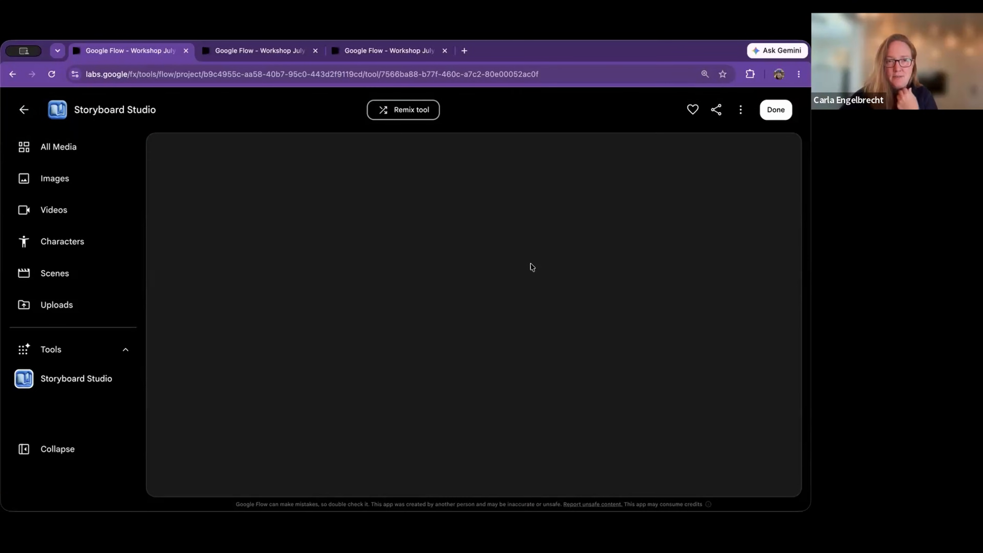
pyautogui.click(102, 77)
pyautogui.press('Return')
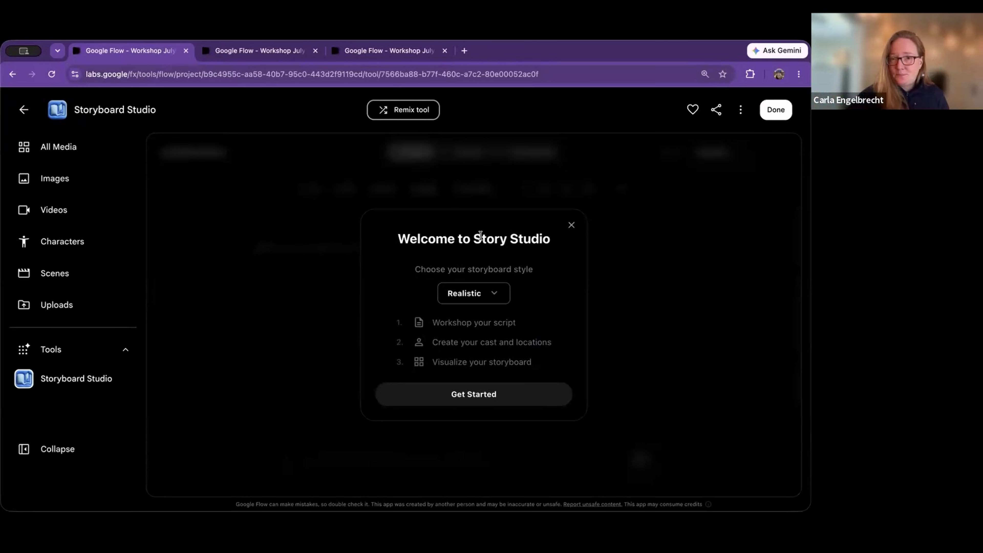
# Set the storyboard style to Claymation and start the new story
pyautogui.click(494, 293)
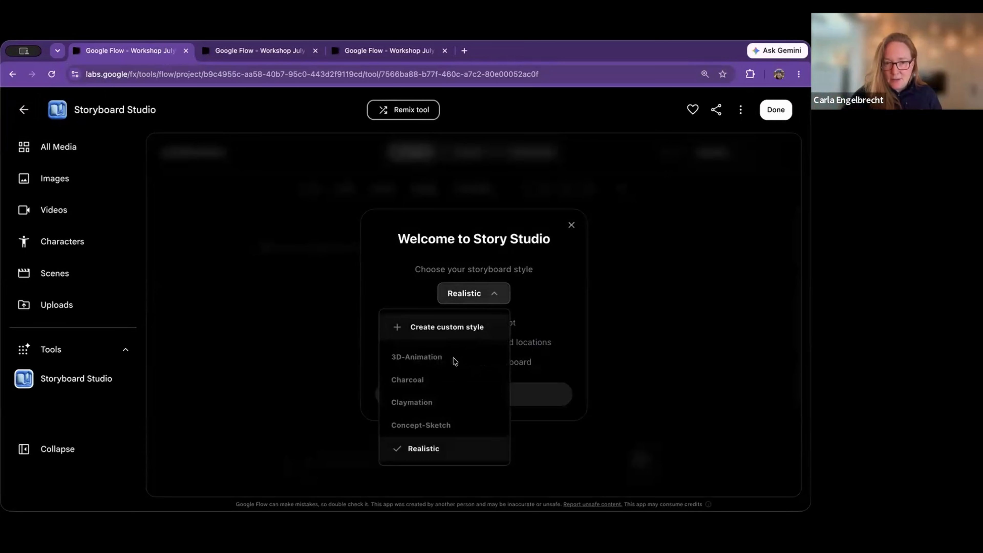
pyautogui.click(445, 405)
pyautogui.click(477, 393)
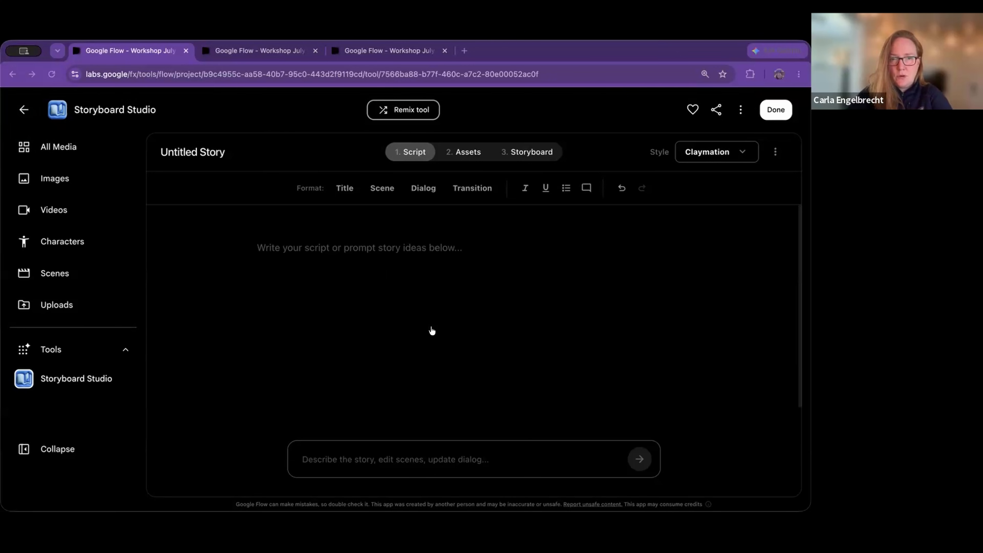
# Generate the script from the copied prompt describing a series of clips with an orange goldfish in a round glass fishbowl and a fluffy cat
pyautogui.click(359, 297)
pyautogui.click(384, 459)
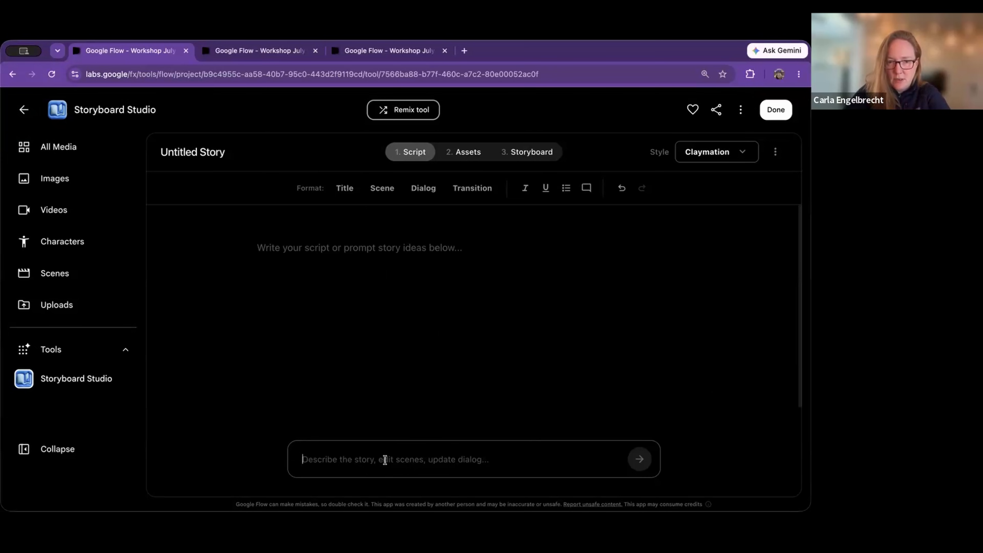
pyautogui.press('super+v')
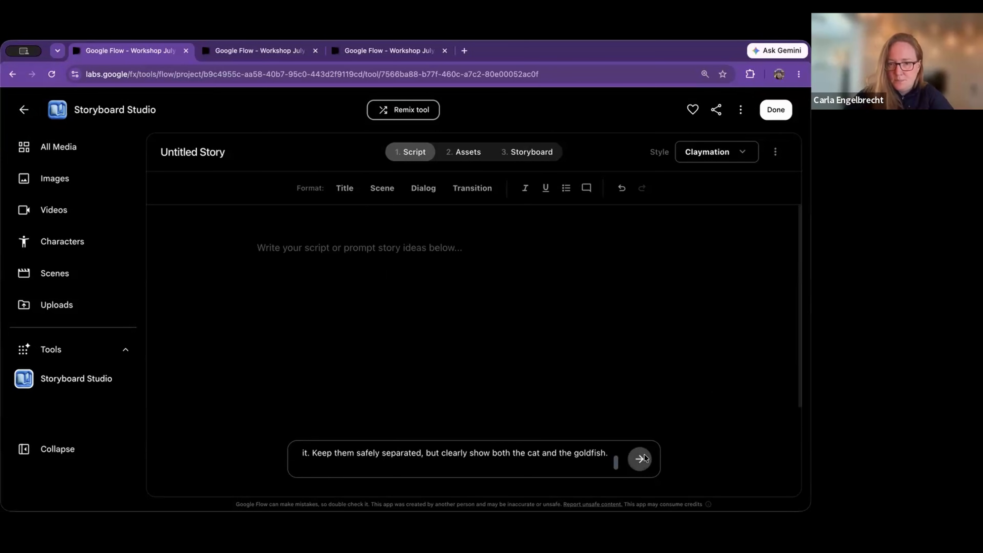
pyautogui.scroll(3, 558, 457)
pyautogui.scroll(5, 559, 457)
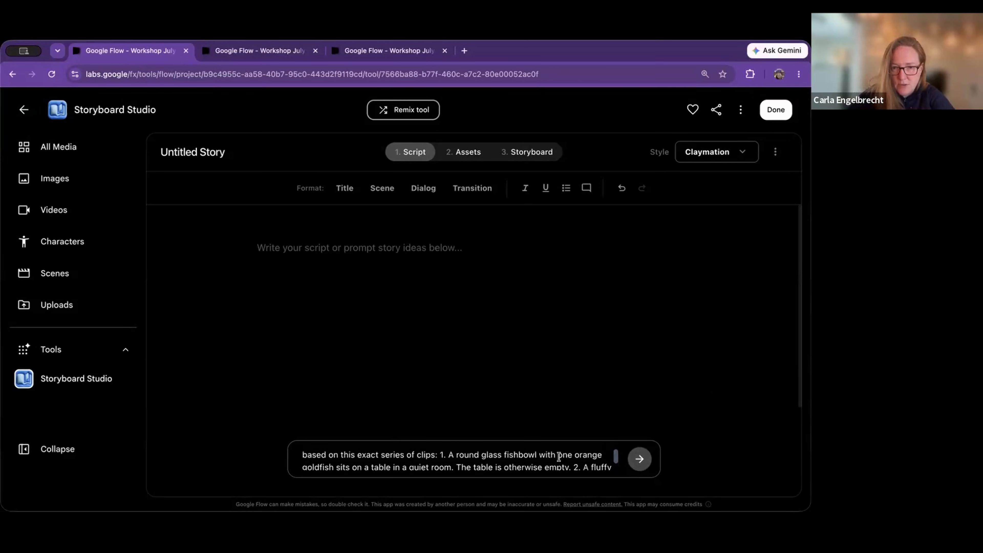
pyautogui.scroll(-1, 559, 457)
pyautogui.click(639, 459)
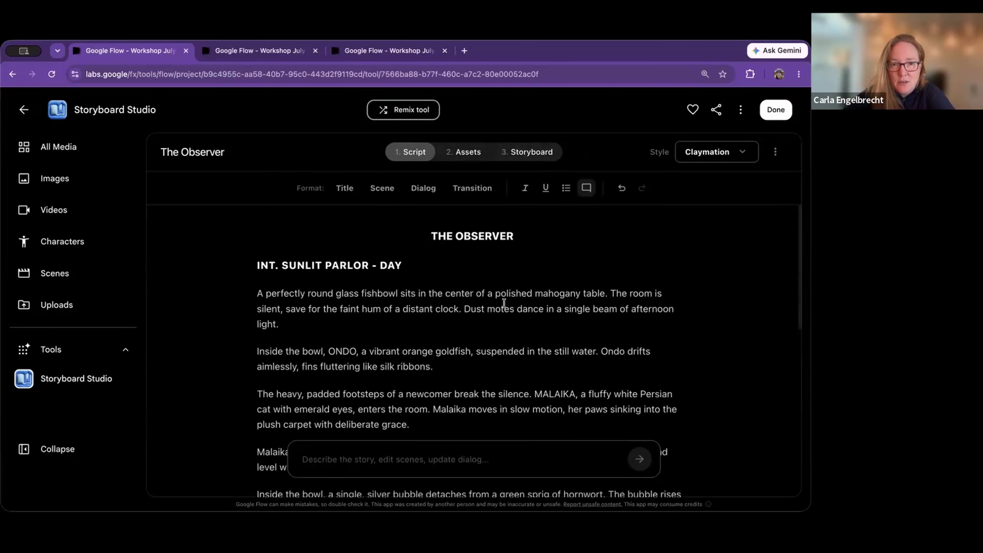
# Read through the generated script from the opening scene to the closing production note
pyautogui.scroll(-3, 503, 303)
pyautogui.scroll(-2, 504, 303)
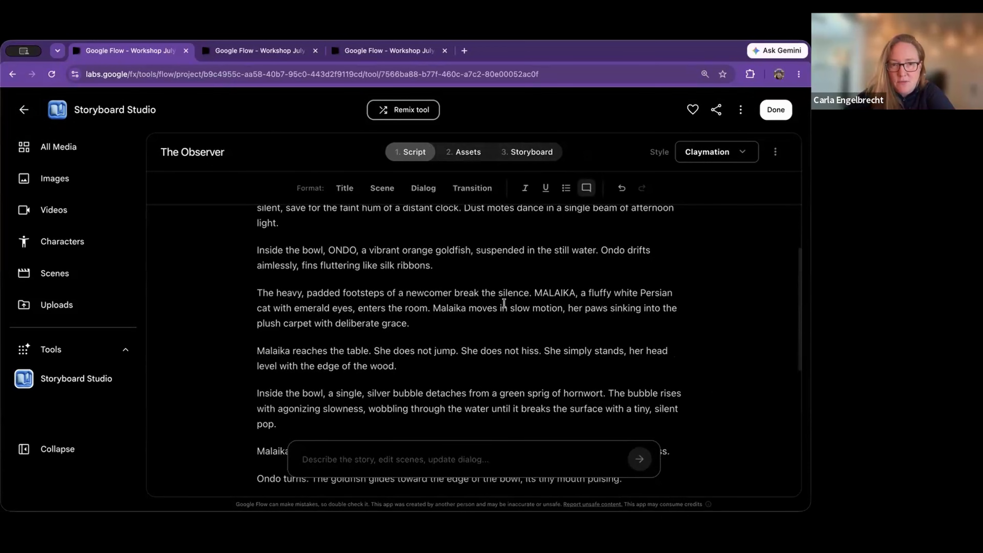
pyautogui.scroll(-12, 504, 303)
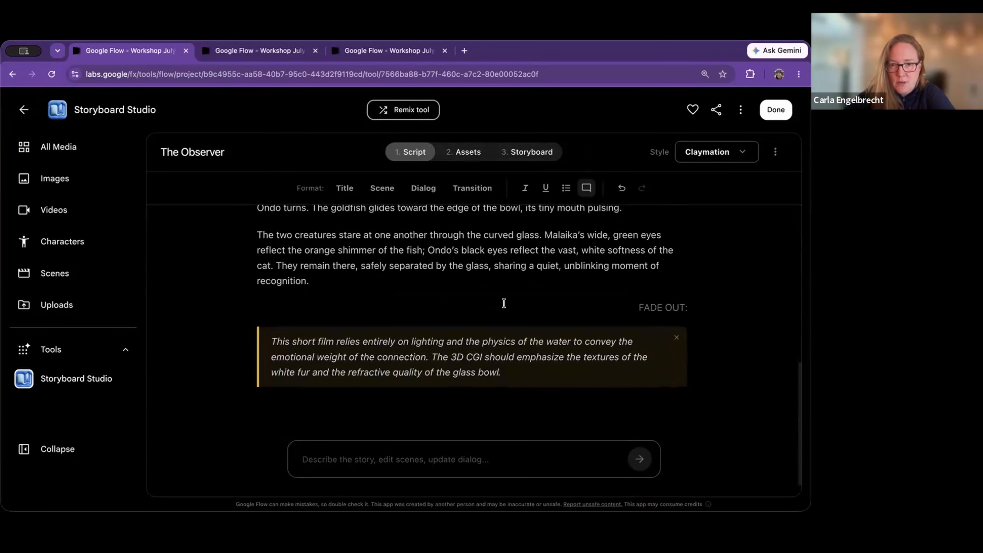
pyautogui.scroll(1, 504, 304)
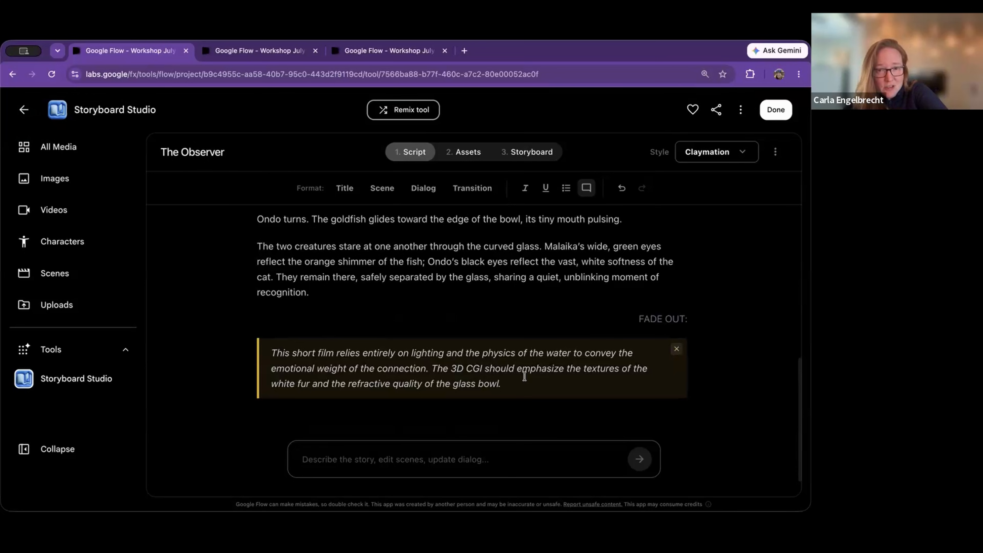
pyautogui.scroll(15, 524, 376)
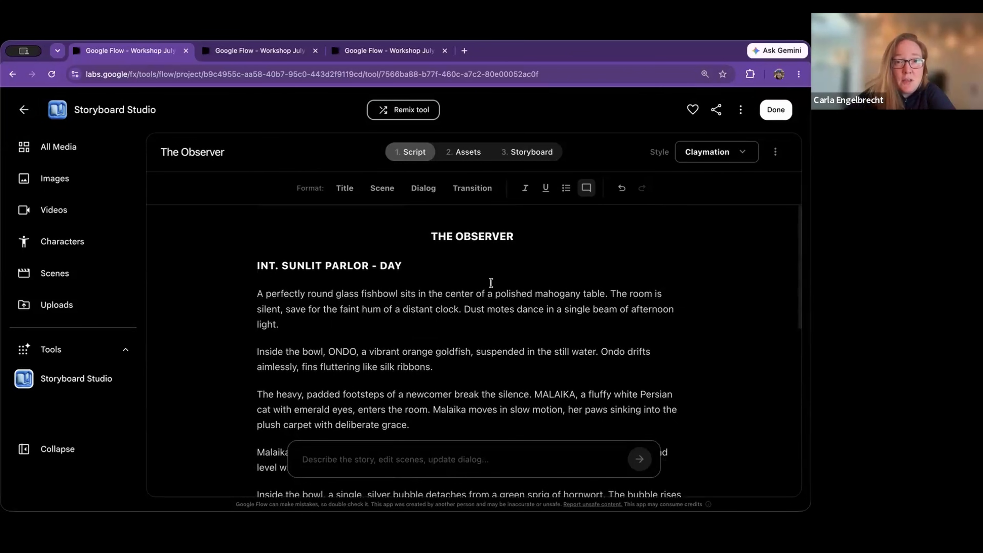
# Open Malaika's details among the story assets and autofill all characters
pyautogui.click(469, 152)
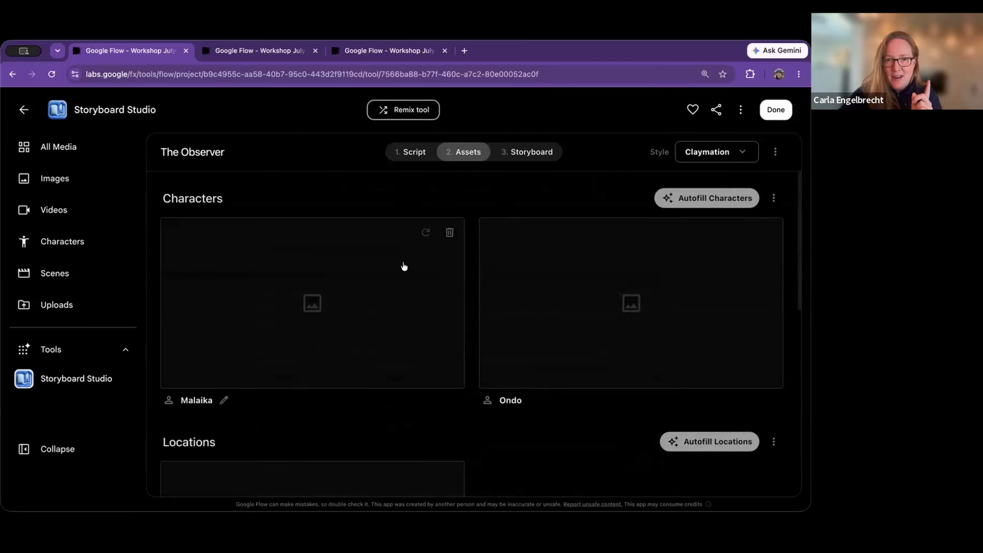
pyautogui.click(397, 274)
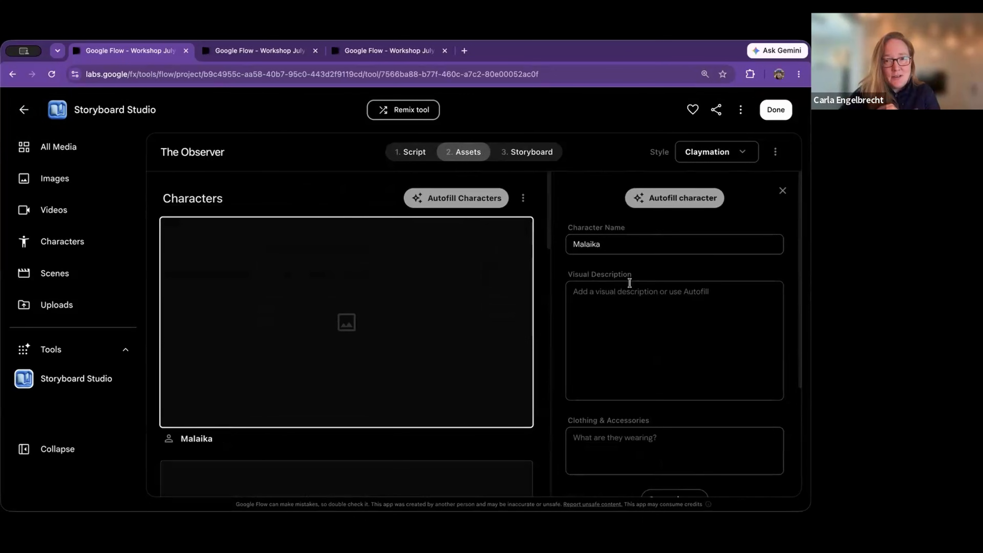
pyautogui.click(465, 195)
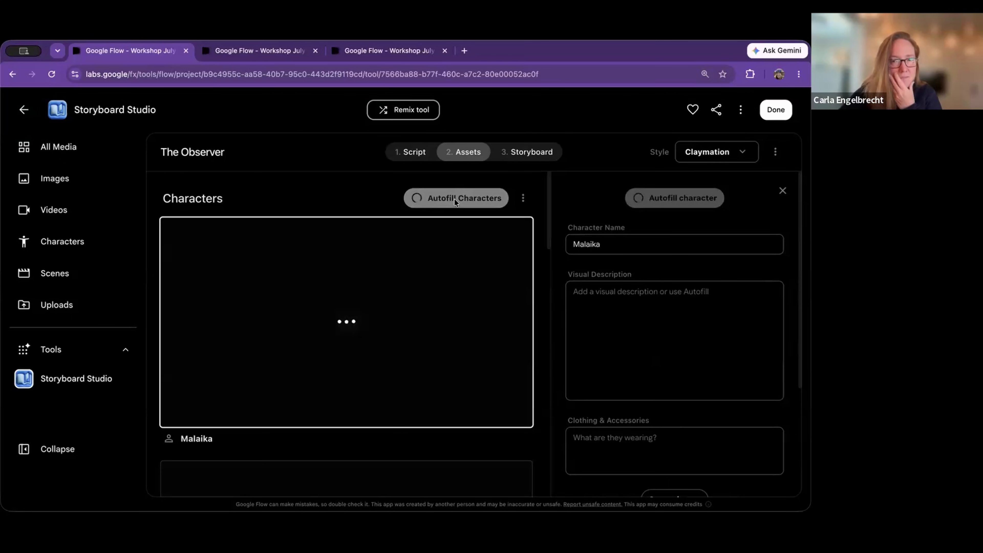
# Autofill the story's locations and props
pyautogui.scroll(-10, 452, 272)
pyautogui.scroll(-2, 458, 283)
pyautogui.click(464, 297)
pyautogui.scroll(-3, 451, 318)
pyautogui.click(471, 306)
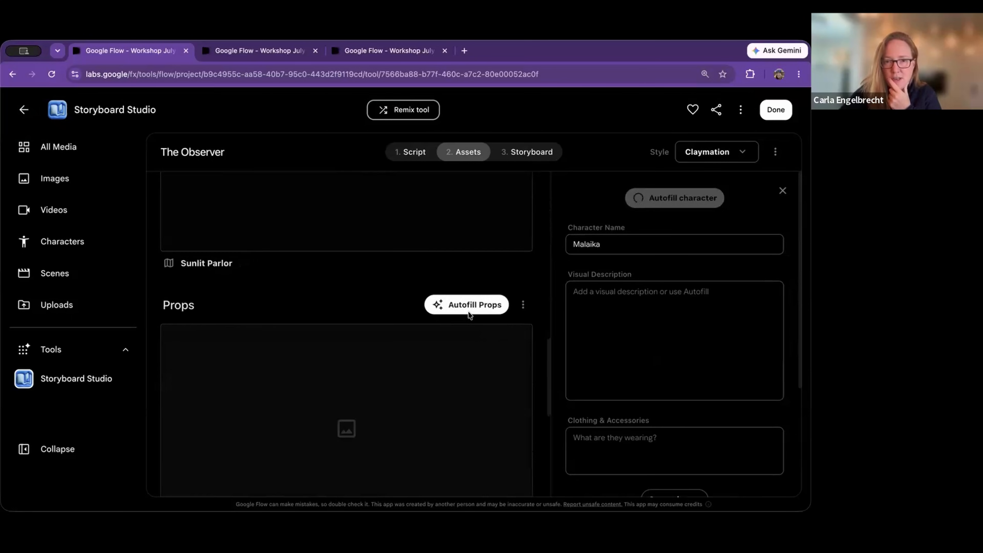
# Examine Malaika's generated visual description, clothing and accessories text, and character image
pyautogui.scroll(-8, 414, 401)
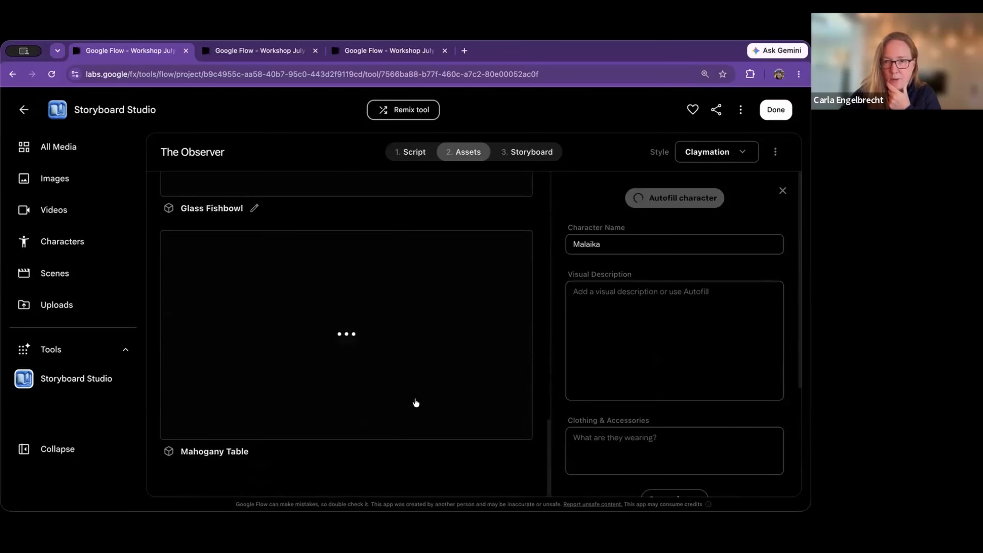
pyautogui.scroll(10, 416, 402)
pyautogui.scroll(-5, 687, 355)
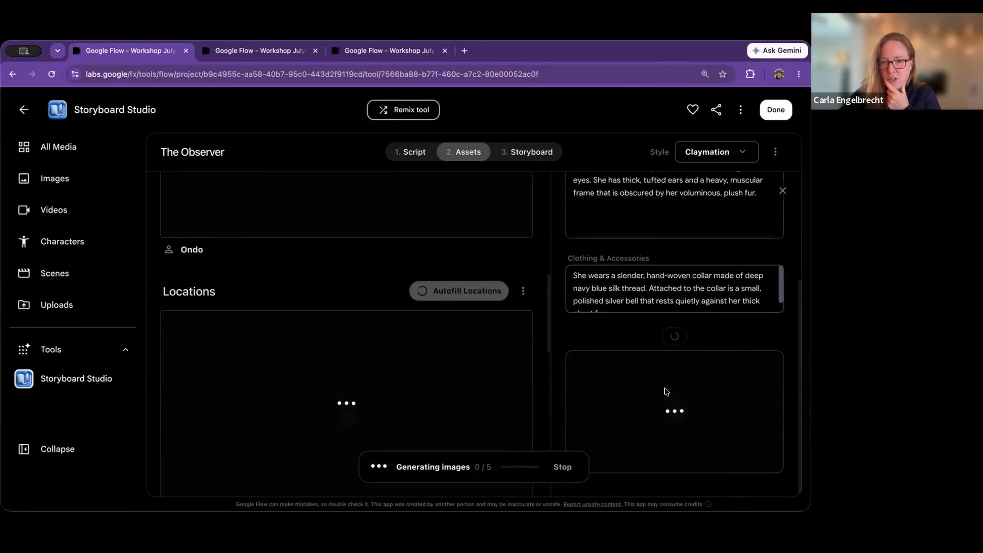
pyautogui.scroll(5, 647, 246)
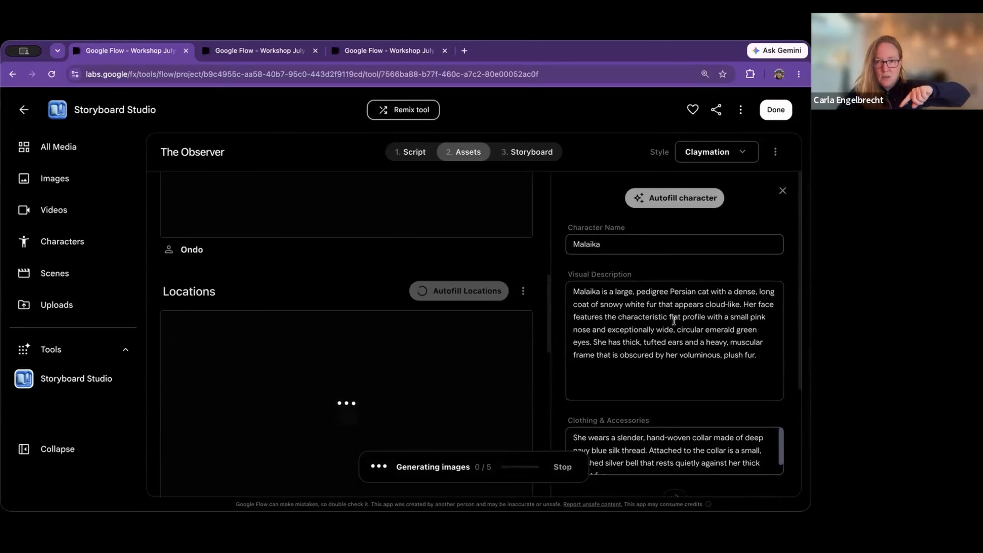
pyautogui.scroll(-5, 674, 320)
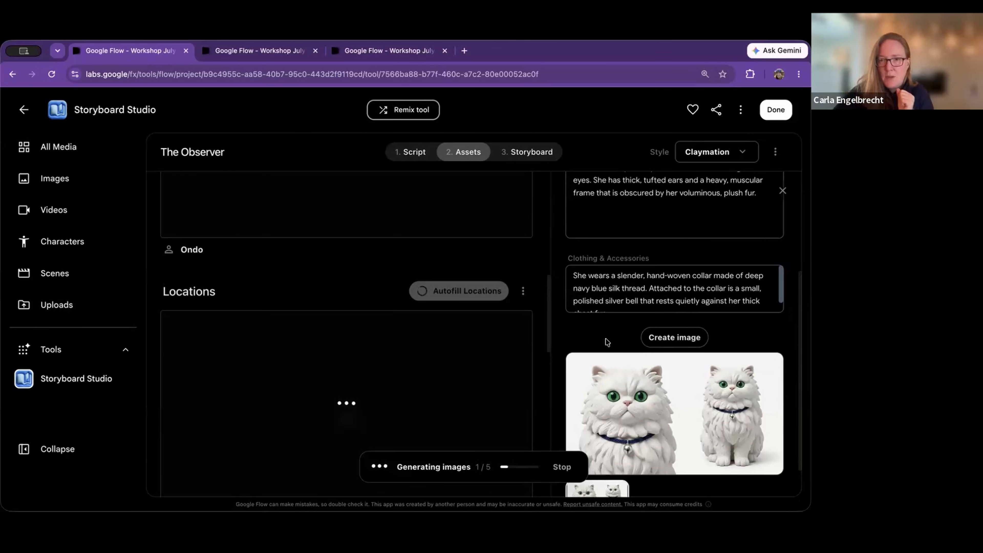
pyautogui.moveTo(612, 389)
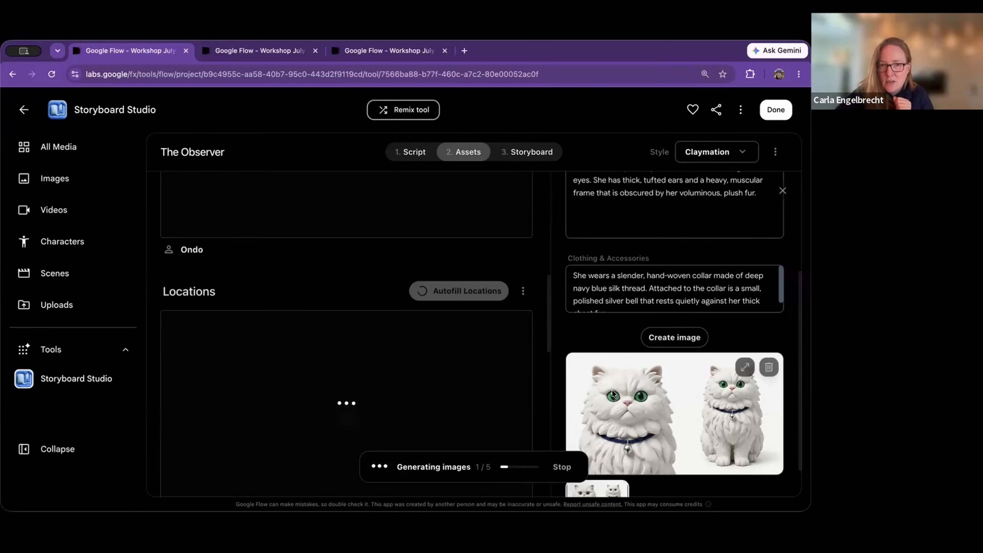
# Examine the generated images of both characters, the Sunlit Parlor location, and the Glass Fishbowl and Mahogany Table props
pyautogui.scroll(10, 478, 356)
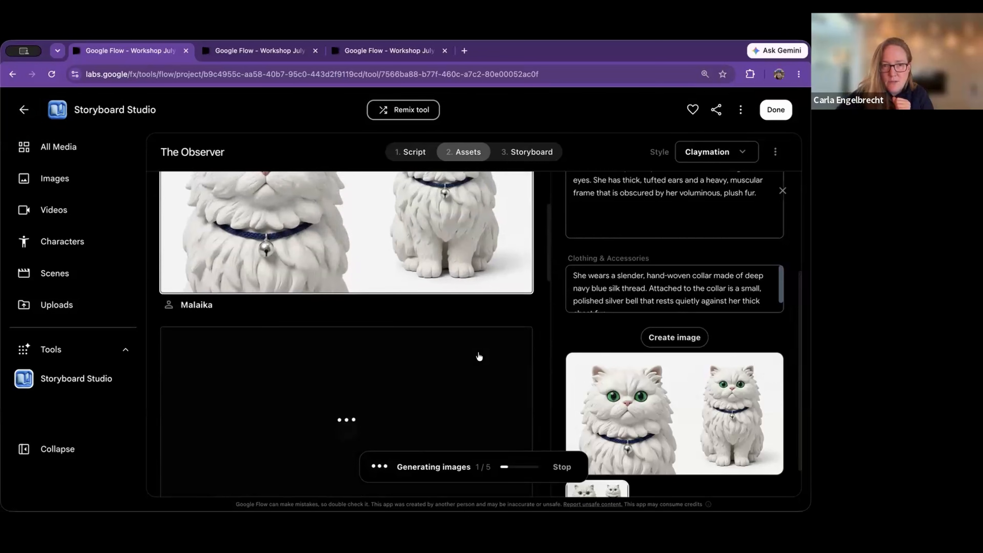
pyautogui.moveTo(470, 332)
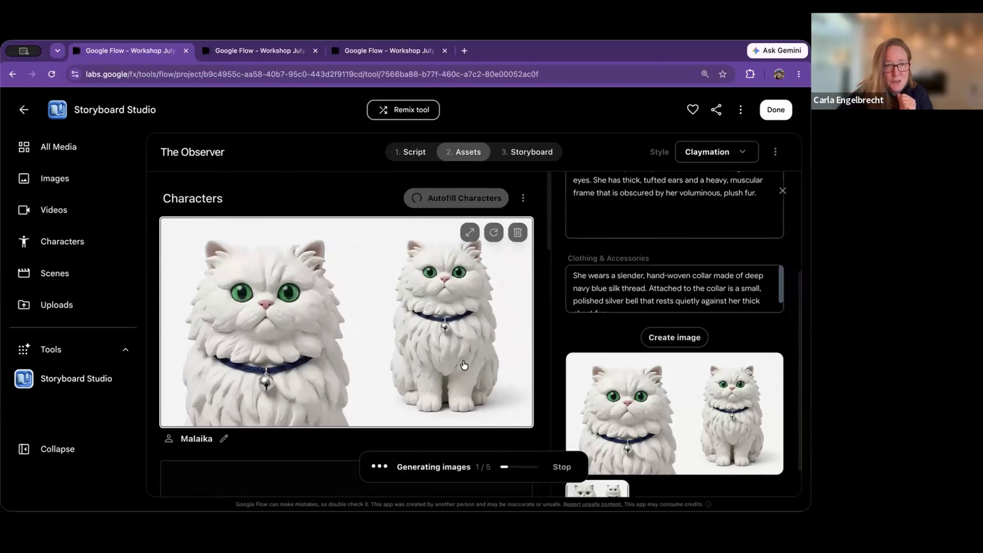
pyautogui.scroll(-6, 464, 365)
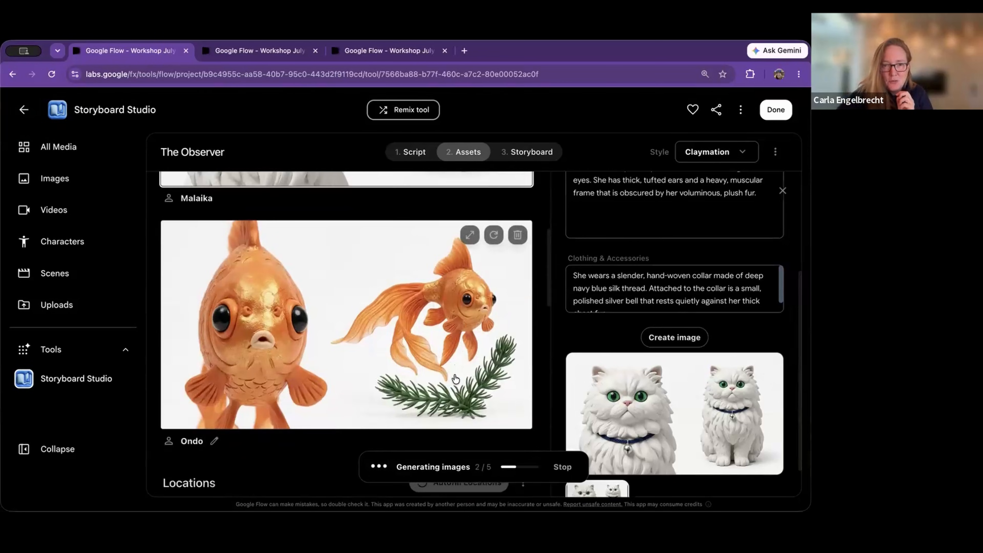
pyautogui.scroll(-1, 455, 378)
pyautogui.scroll(-3, 455, 379)
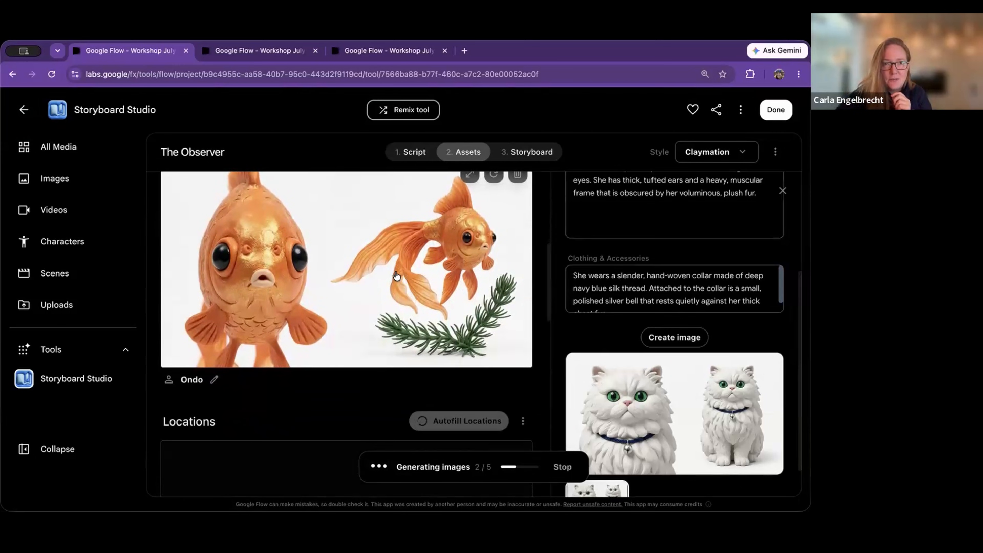
pyautogui.scroll(-12, 396, 276)
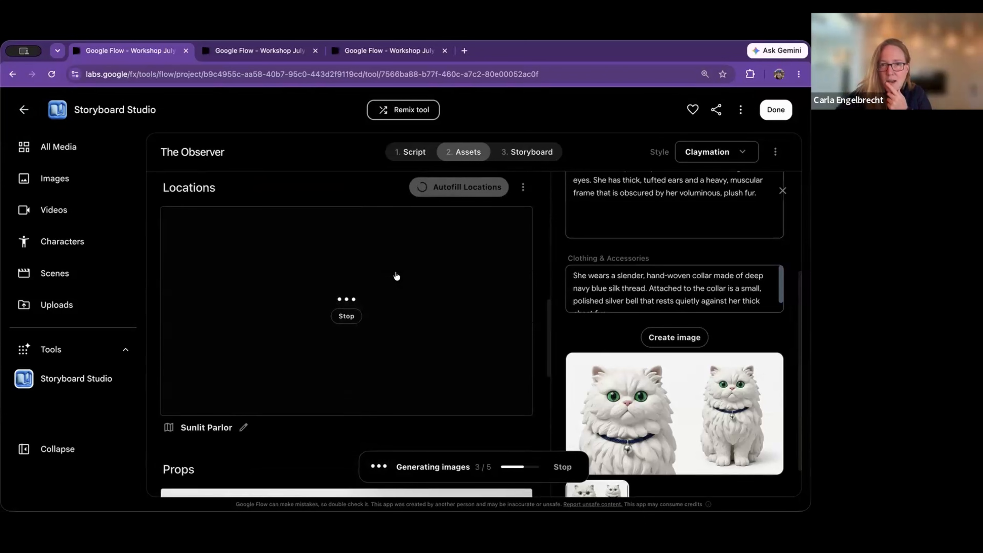
pyautogui.scroll(-15, 396, 276)
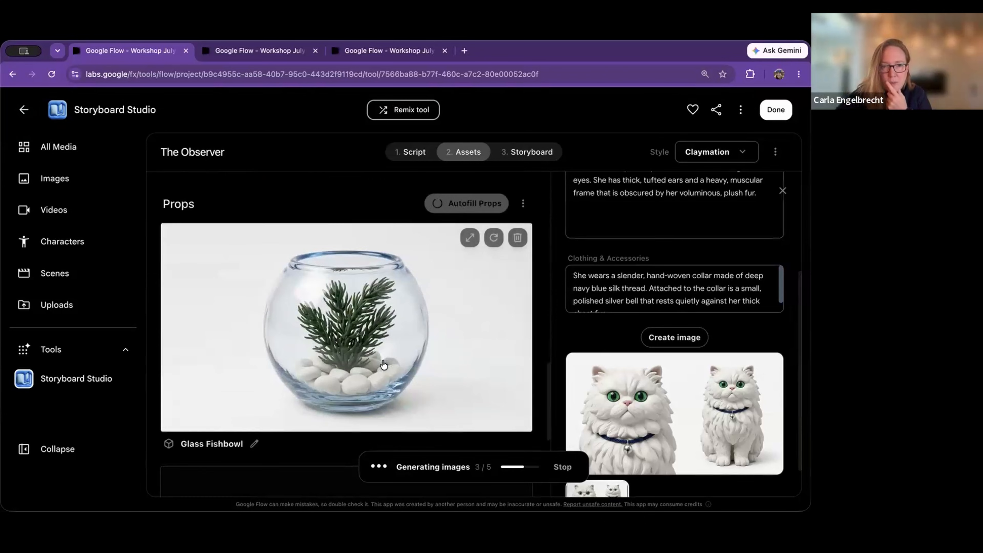
pyautogui.scroll(-4, 383, 365)
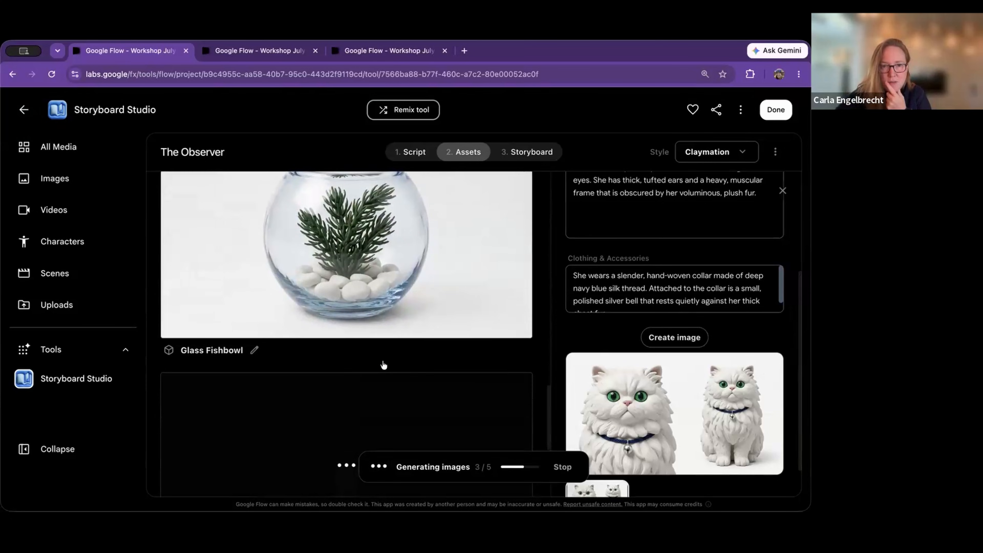
pyautogui.scroll(-3, 383, 365)
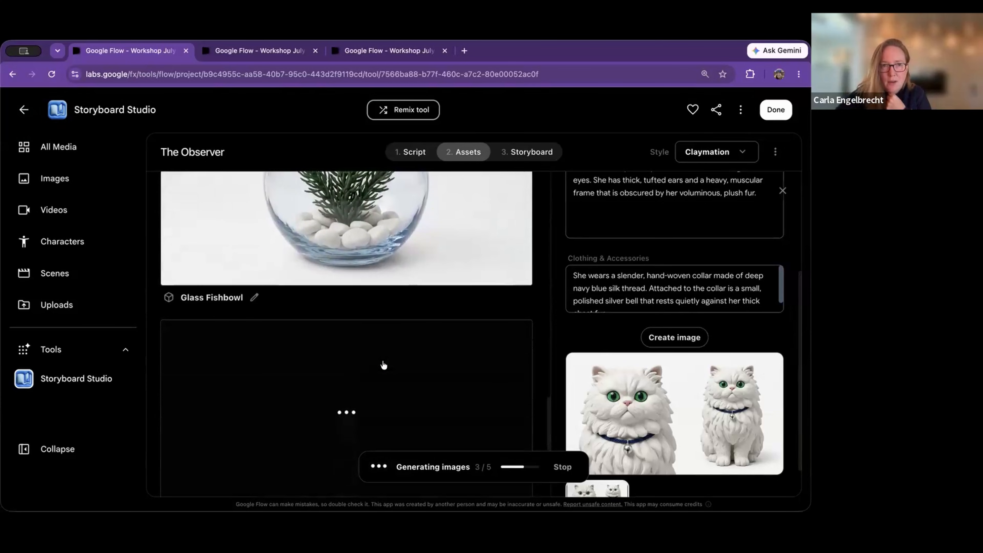
pyautogui.scroll(-5, 383, 365)
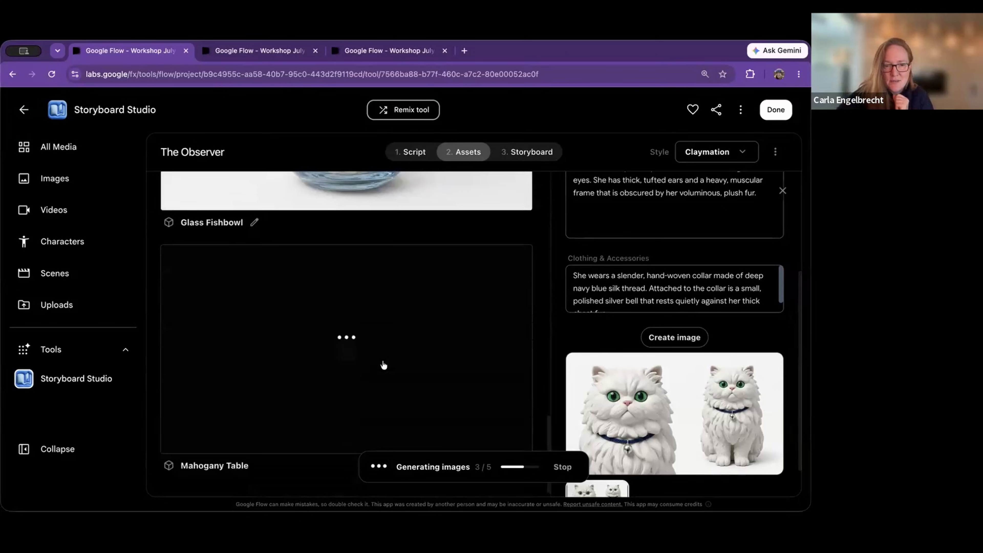
pyautogui.scroll(3, 383, 365)
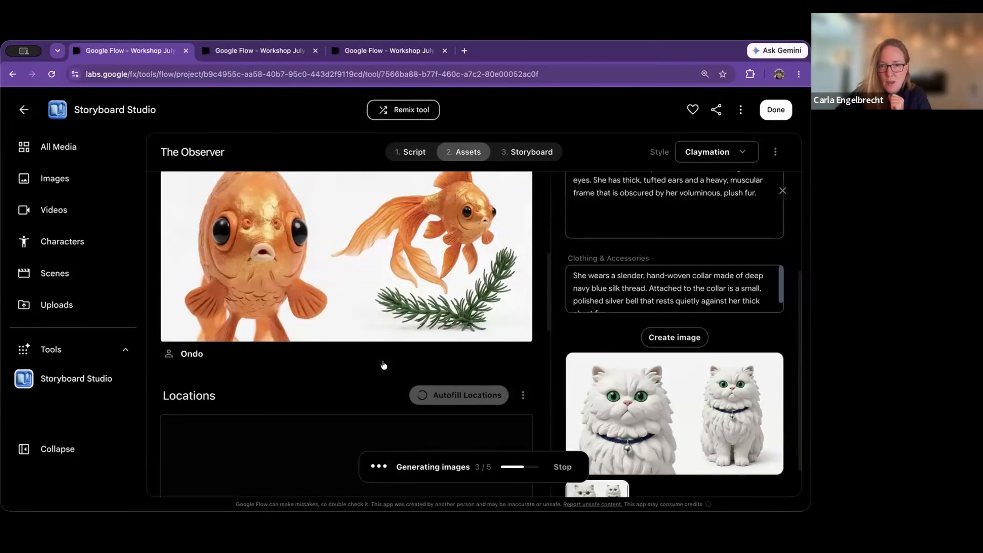
pyautogui.scroll(-3, 382, 366)
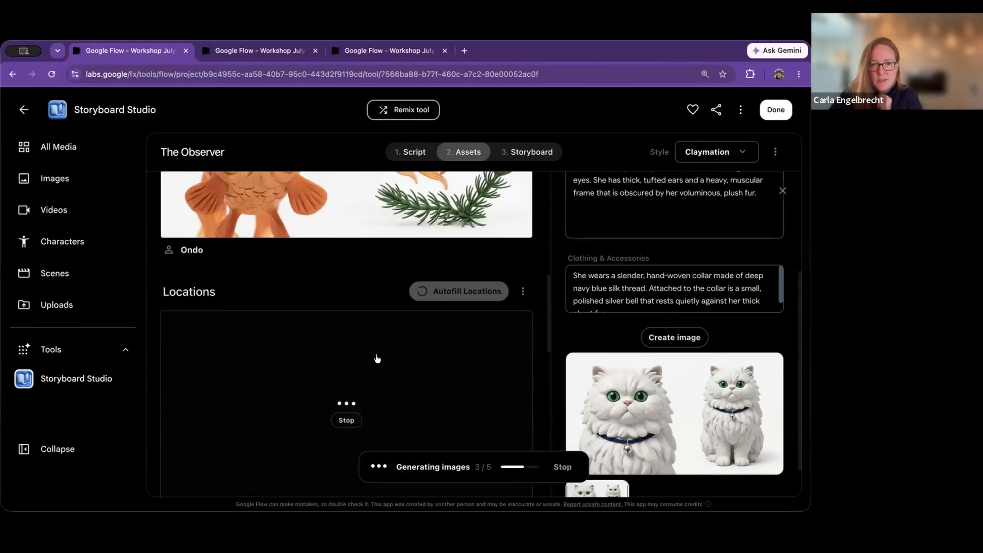
pyautogui.scroll(-2, 375, 358)
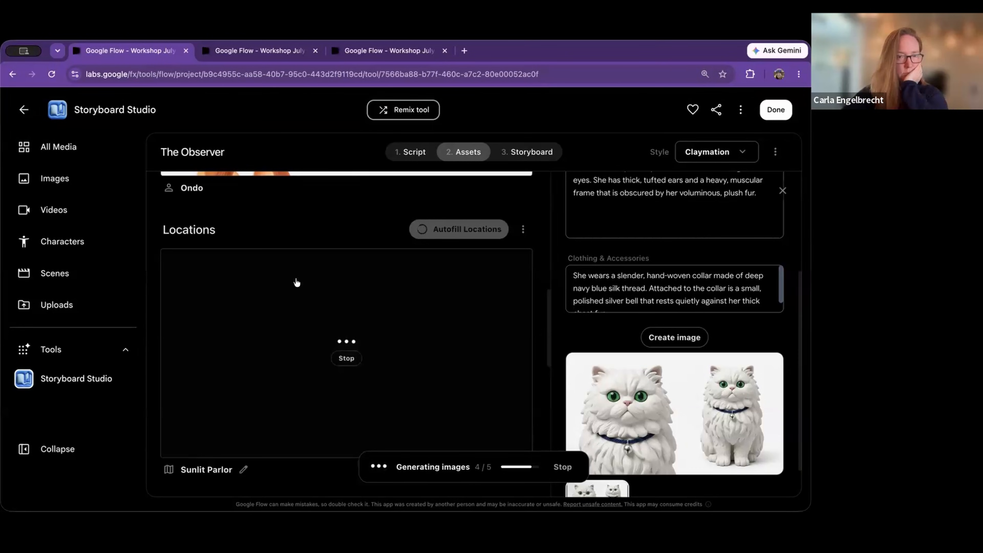
pyautogui.scroll(-3, 296, 282)
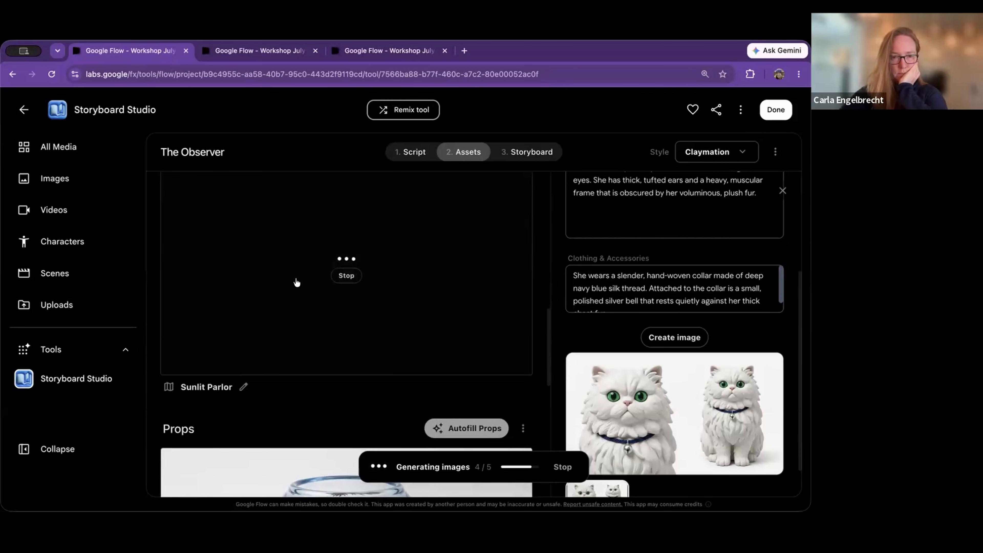
pyautogui.scroll(-15, 296, 283)
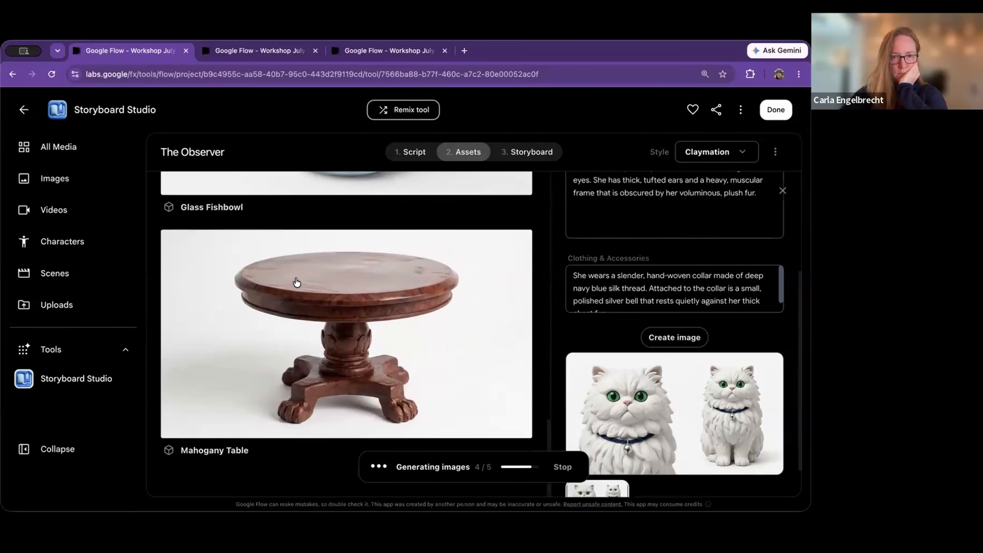
pyautogui.scroll(10, 297, 282)
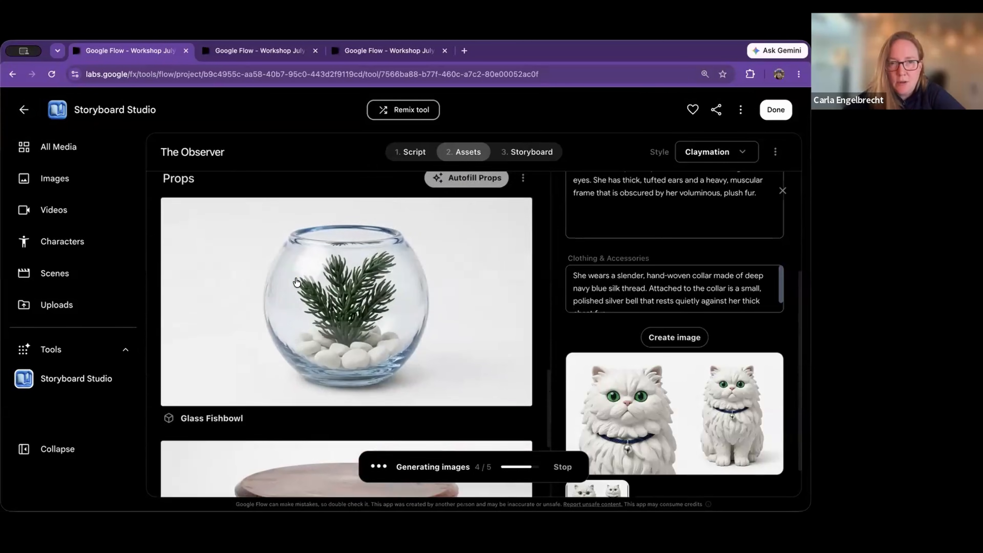
pyautogui.scroll(2, 296, 282)
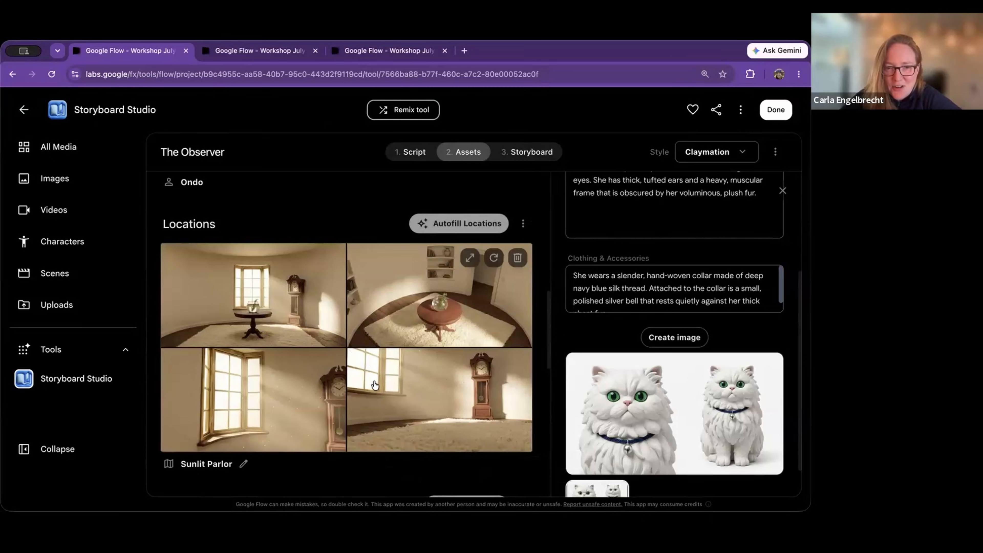
# Open the storyboard's first shot in the Int. Sunlit Parlor - Day scene and autofill the scene's 5 frames
pyautogui.scroll(10, 524, 197)
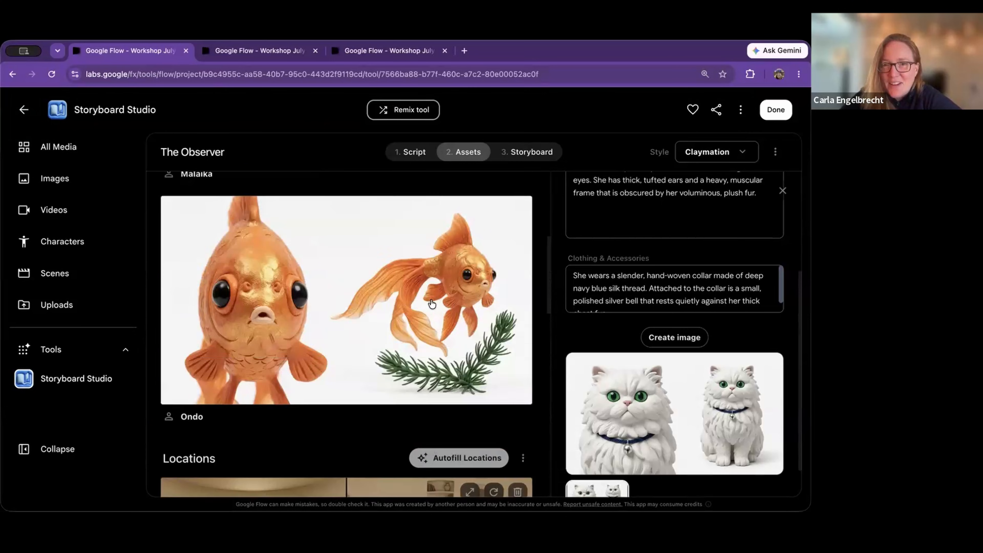
pyautogui.click(530, 151)
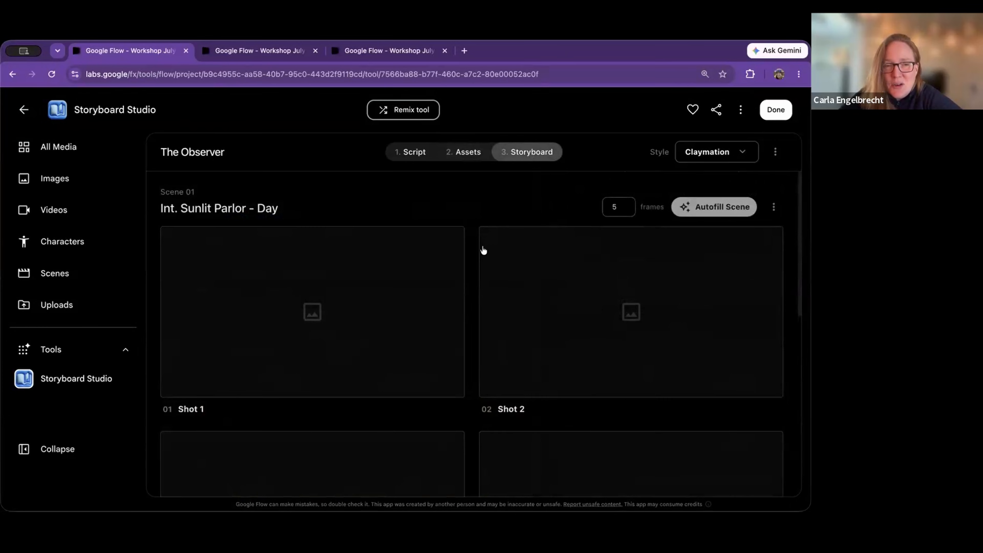
pyautogui.click(358, 333)
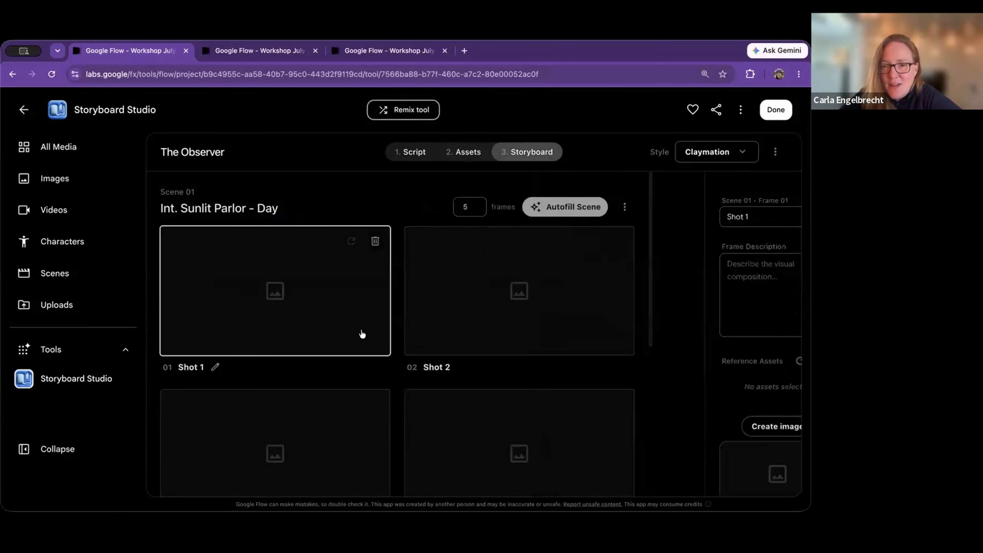
pyautogui.scroll(-8, 463, 372)
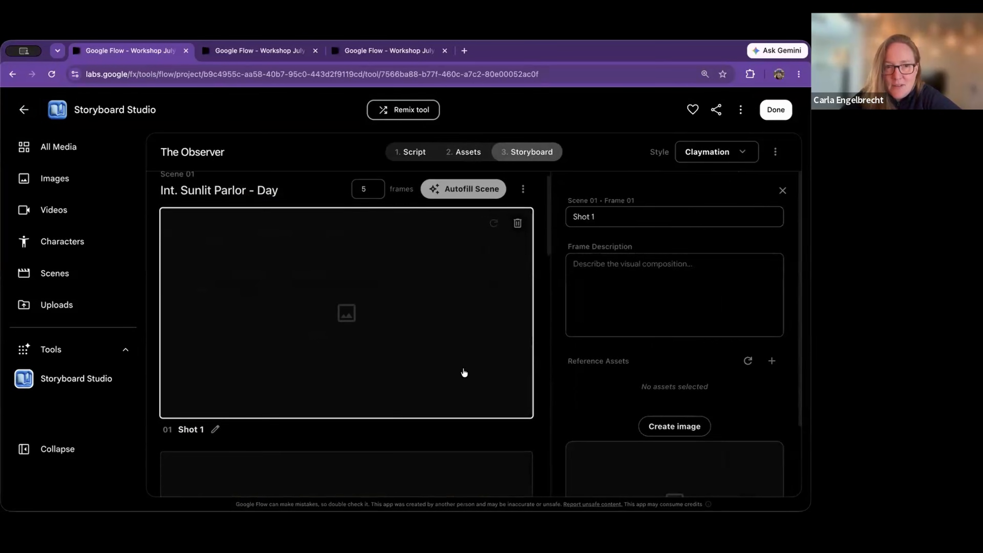
pyautogui.scroll(-11, 463, 373)
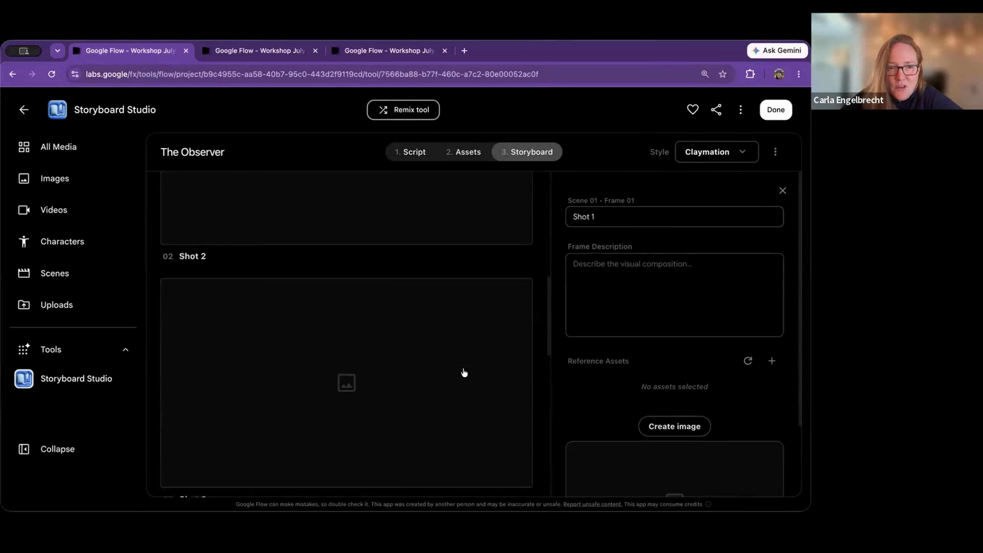
pyautogui.scroll(14, 464, 373)
pyautogui.scroll(5, 463, 372)
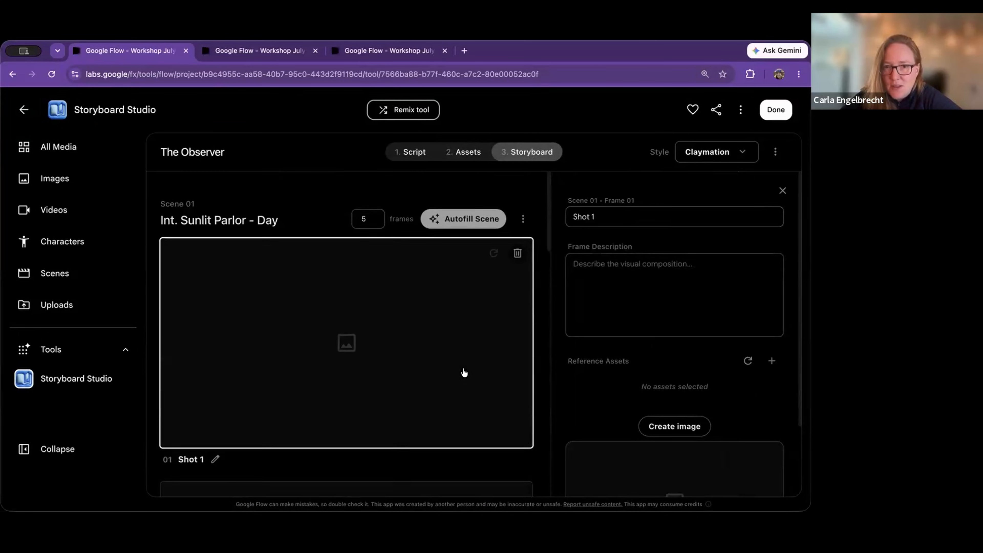
pyautogui.click(455, 209)
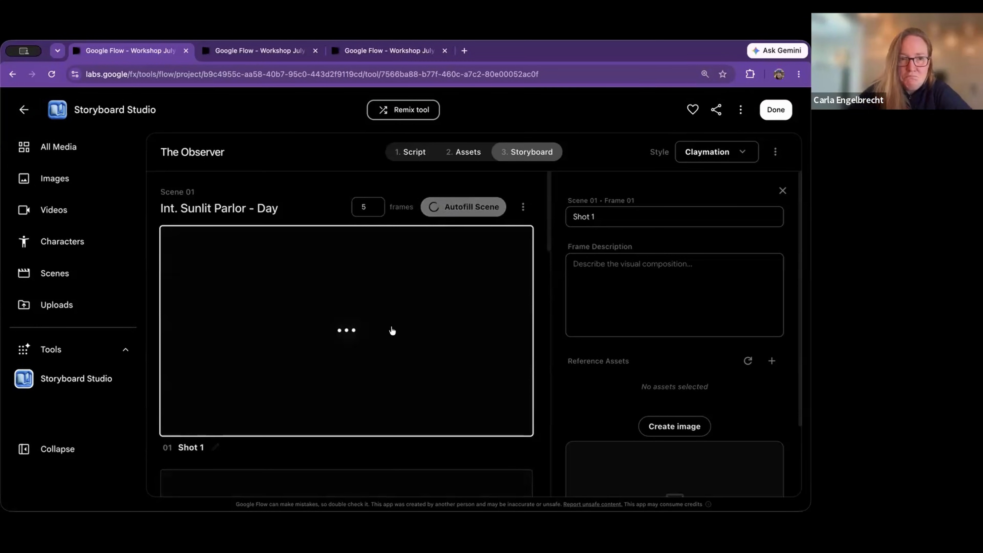
# Examine the first frame's title, description and reference assets
pyautogui.scroll(-20, 392, 330)
pyautogui.scroll(15, 392, 330)
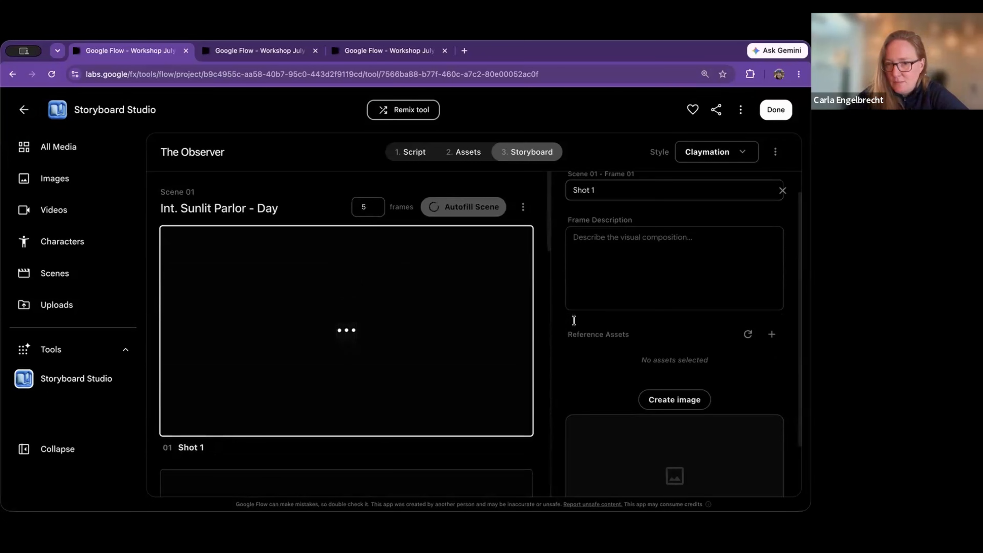
pyautogui.click(390, 314)
pyautogui.scroll(-2, 558, 329)
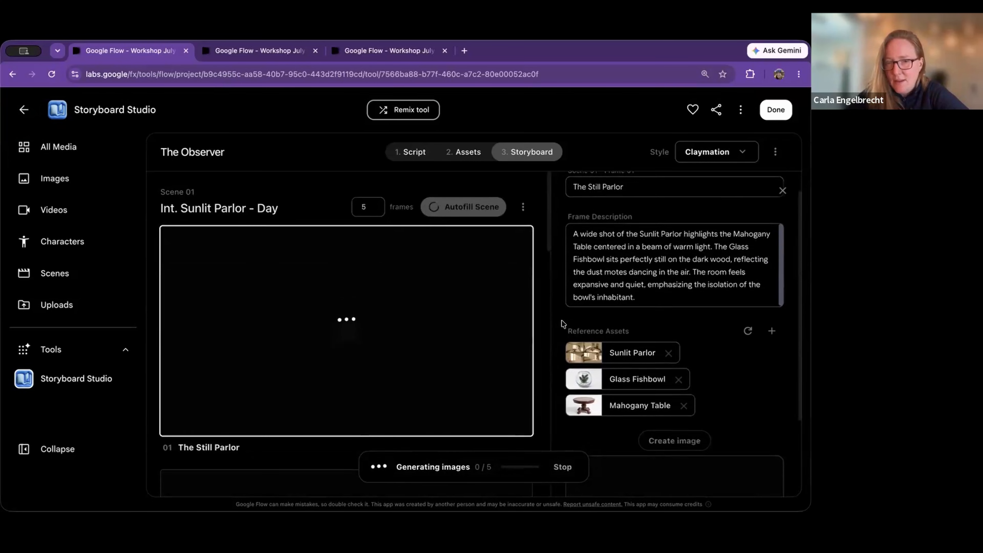
pyautogui.scroll(2, 623, 284)
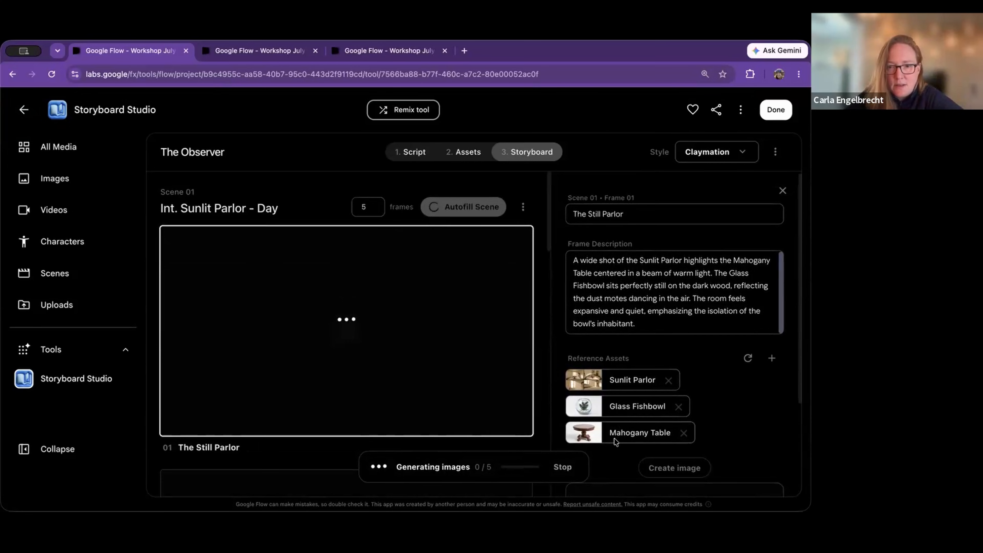
pyautogui.scroll(-4, 615, 374)
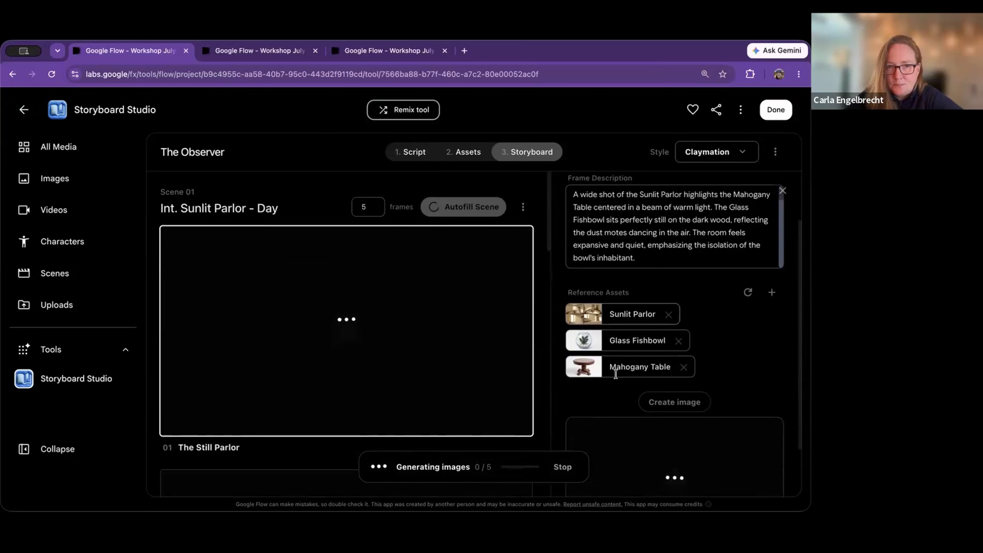
pyautogui.scroll(1, 615, 327)
pyautogui.scroll(3, 615, 325)
# Look through the scene's frames and examine the generated images for The Still Parlor and Ondo Drifting
pyautogui.scroll(-8, 445, 345)
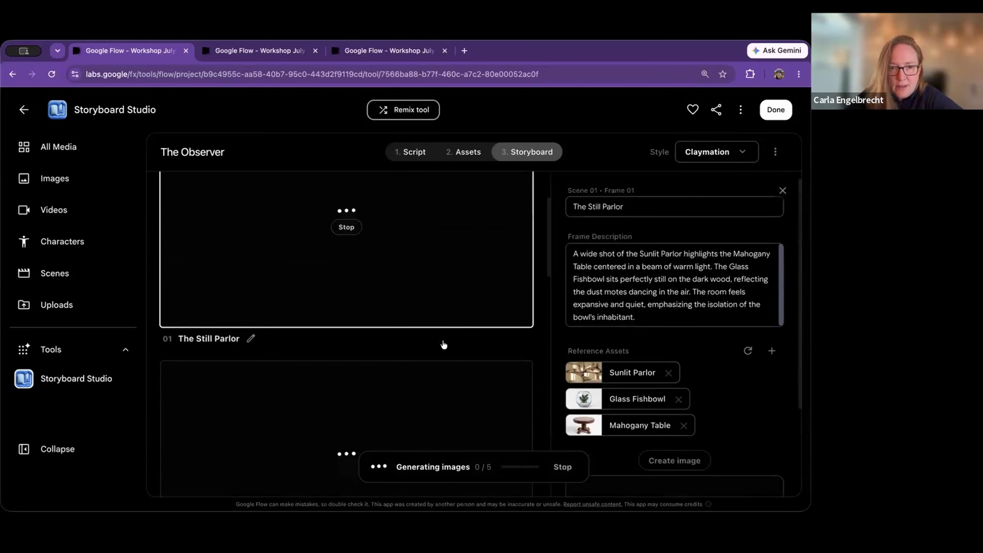
pyautogui.scroll(-8, 444, 345)
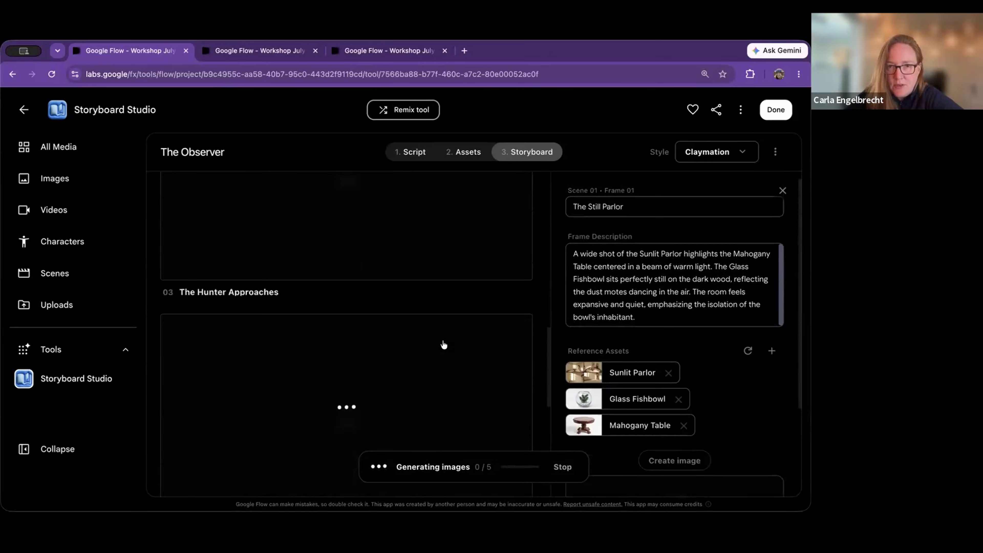
pyautogui.scroll(11, 310, 208)
pyautogui.scroll(2, 310, 208)
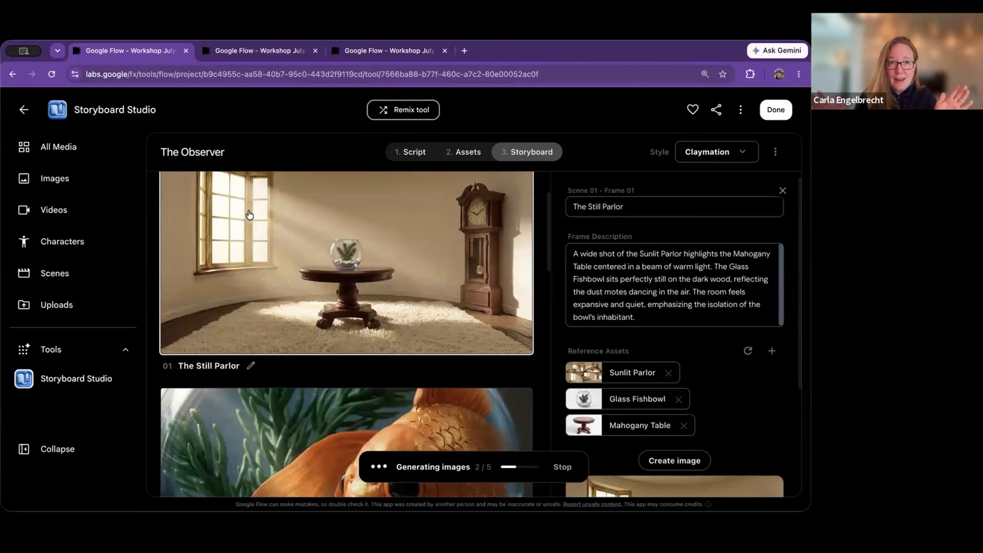
pyautogui.scroll(-2, 250, 224)
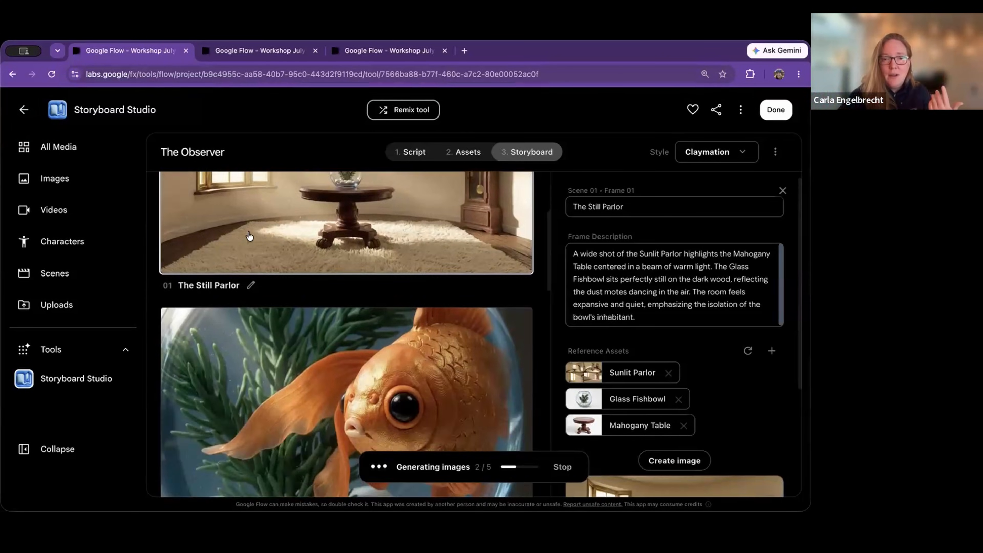
pyautogui.scroll(-2, 250, 236)
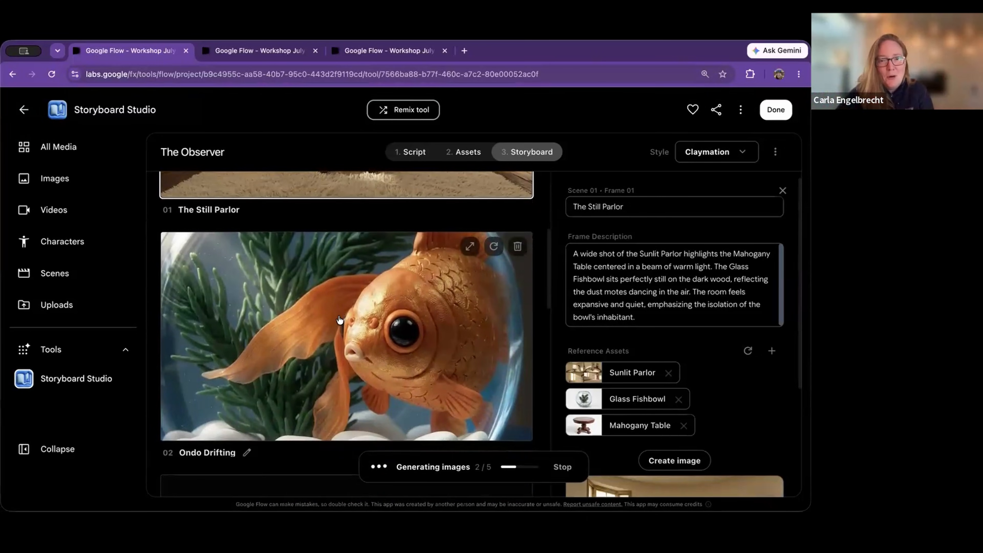
pyautogui.scroll(-2, 371, 325)
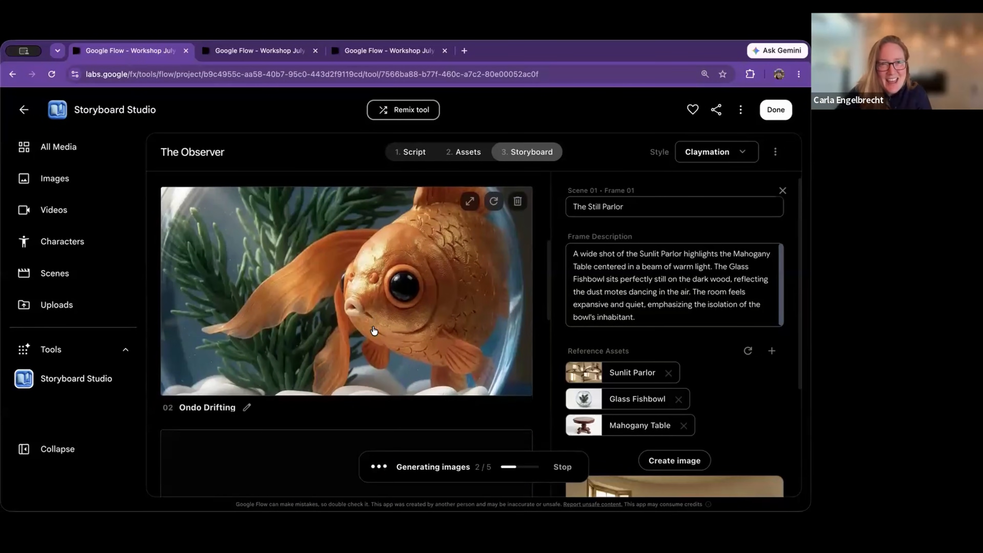
pyautogui.scroll(-1, 373, 330)
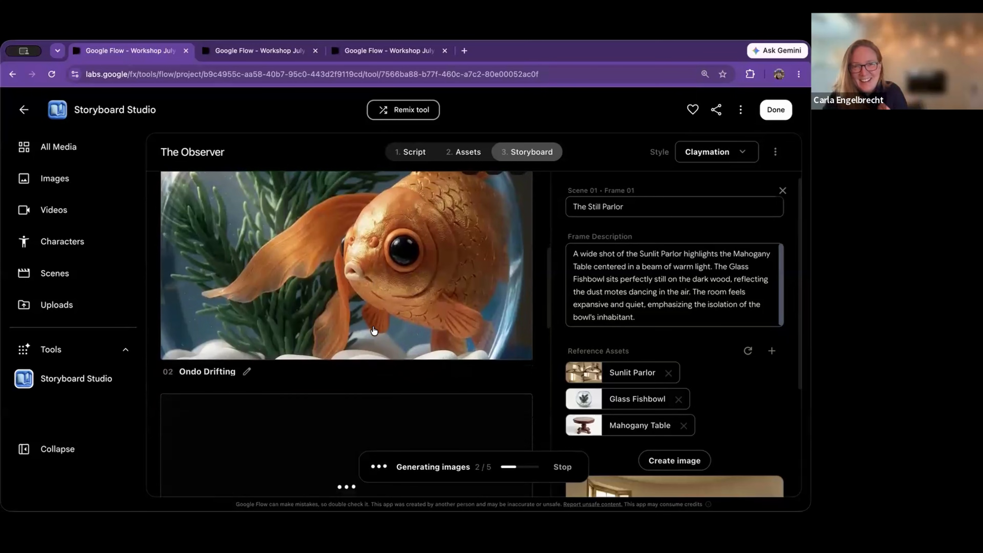
# Check the remaining frames from The Hunter Approaches through The Rising Bubble and the frame below it
pyautogui.scroll(-9, 373, 330)
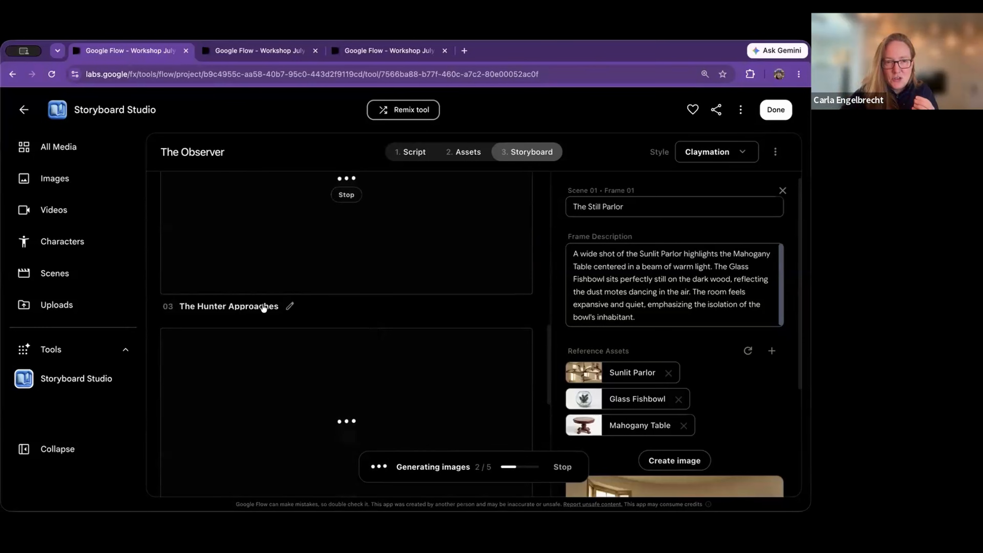
pyautogui.scroll(-8, 270, 318)
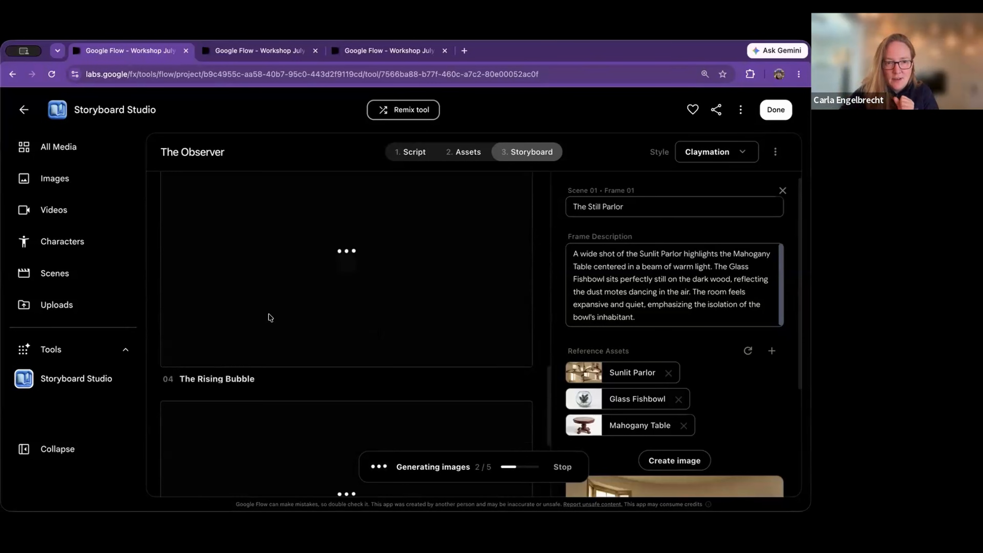
pyautogui.scroll(4, 270, 317)
pyautogui.scroll(4, 270, 318)
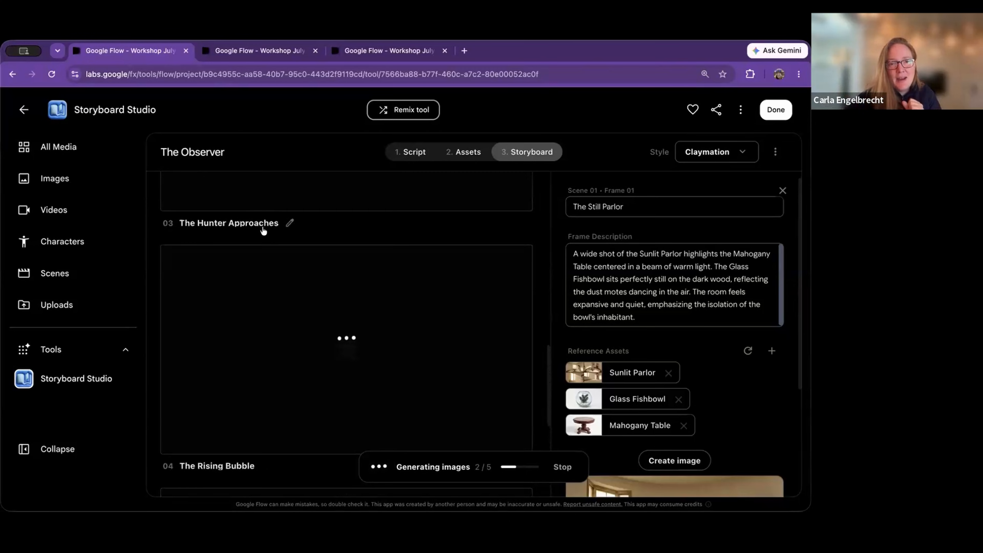
pyautogui.scroll(-2, 244, 357)
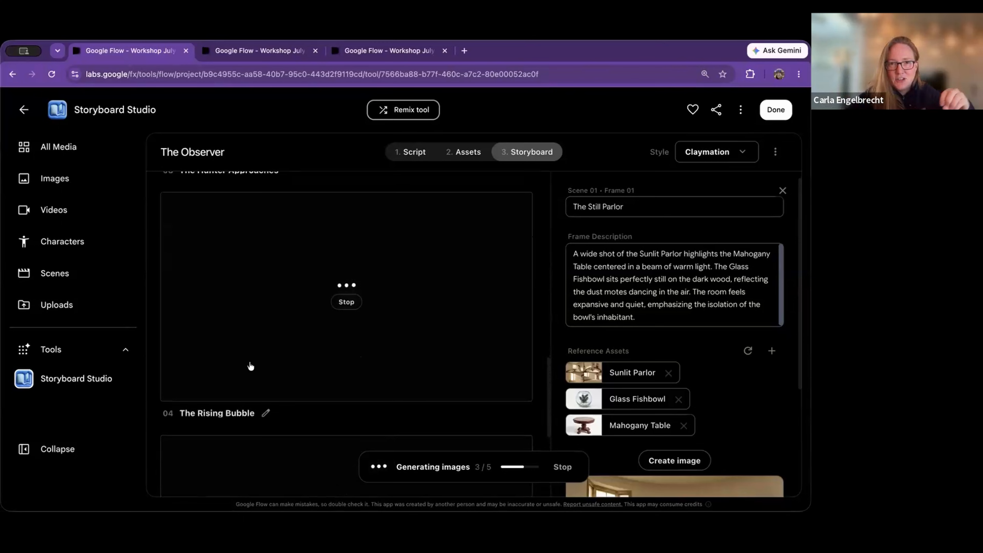
pyautogui.scroll(-1, 250, 365)
pyautogui.scroll(-6, 250, 366)
pyautogui.scroll(3, 250, 366)
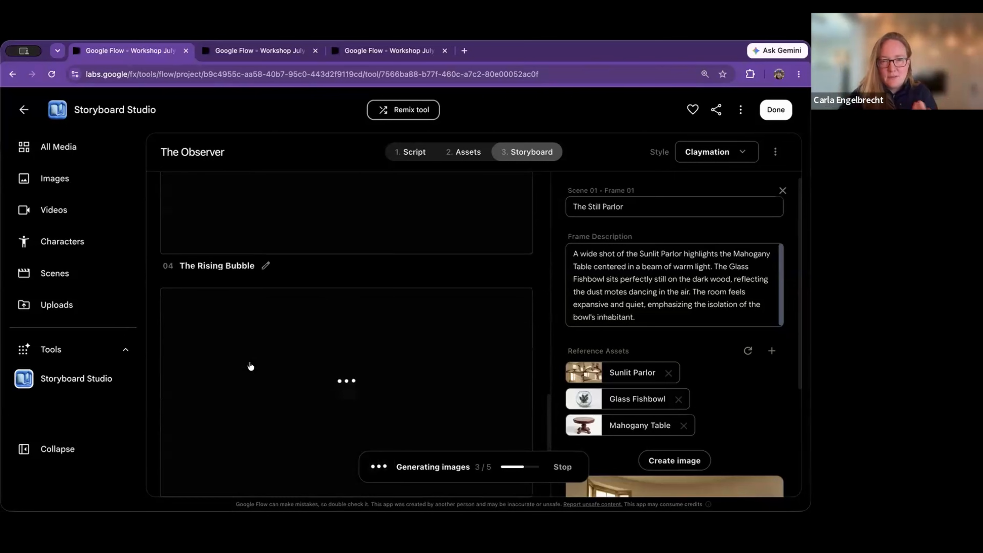
pyautogui.scroll(2, 250, 366)
# Examine the generated images for The Hunter Approaches and The Rising Bubble, and return to the scene's first frame
pyautogui.scroll(10, 250, 365)
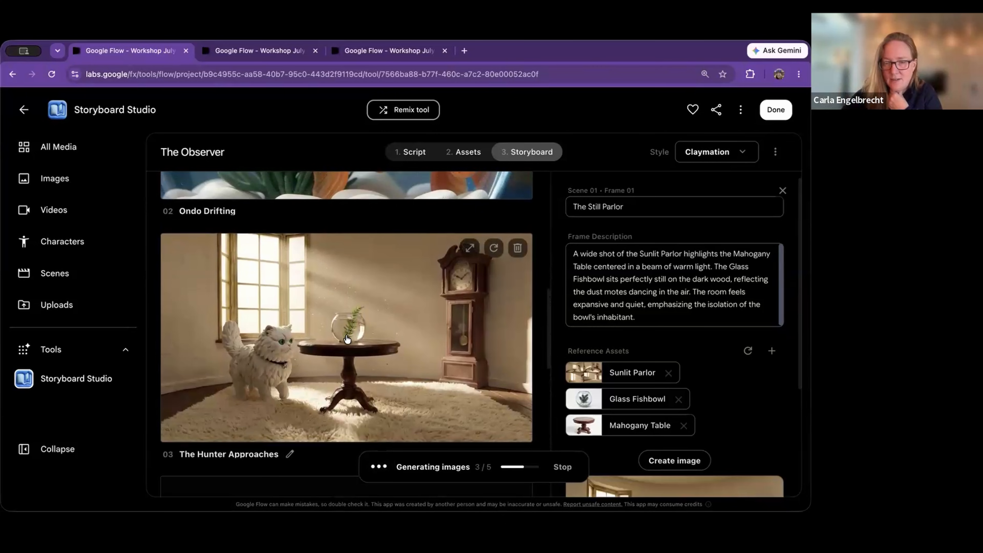
pyautogui.scroll(-6, 348, 335)
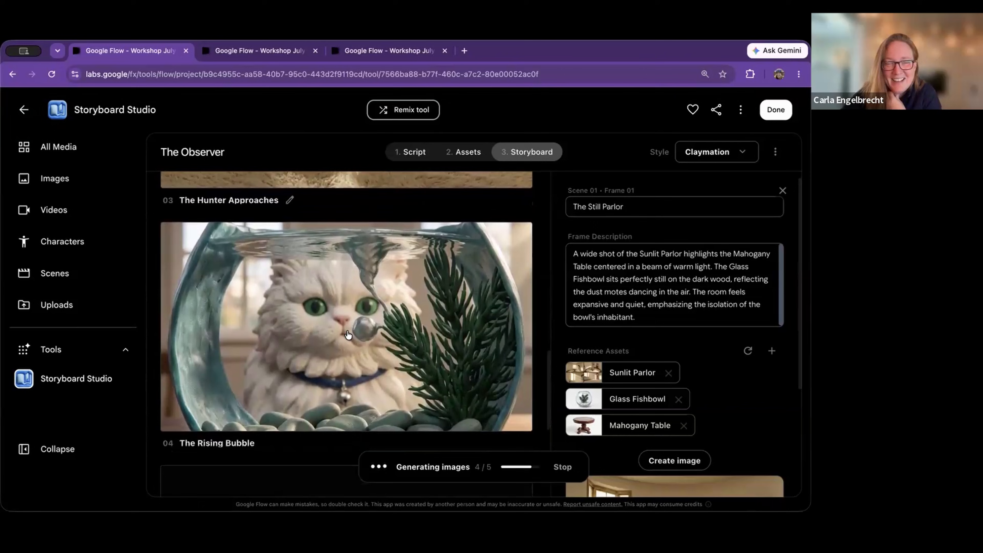
pyautogui.scroll(-2, 347, 335)
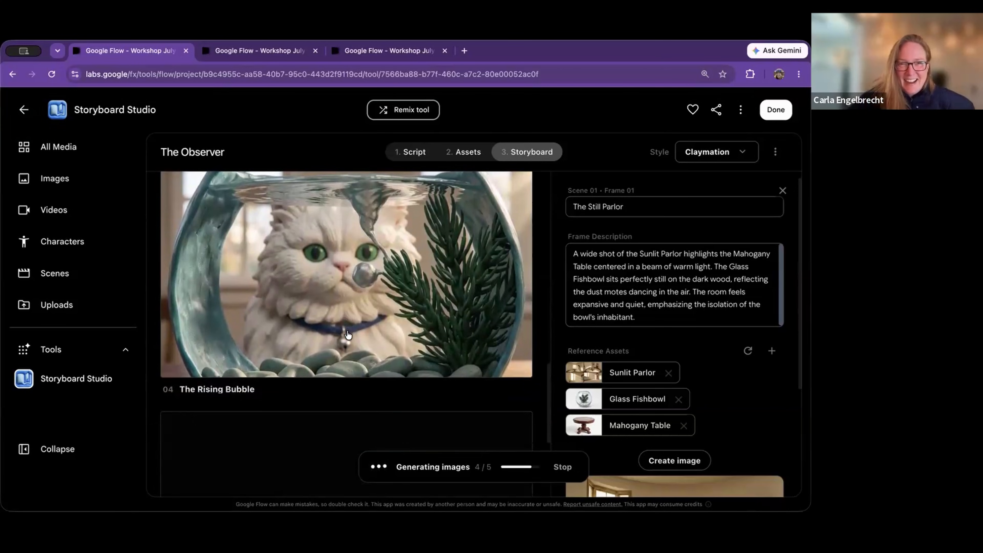
pyautogui.scroll(-3, 348, 335)
pyautogui.scroll(10, 348, 334)
pyautogui.scroll(12, 348, 335)
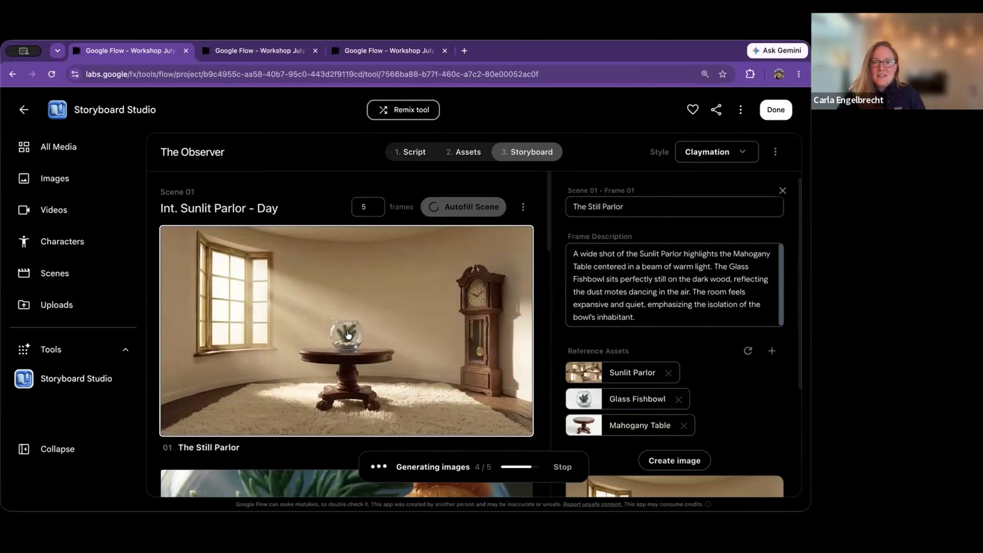
# Add the character Ondo to the reference assets of The Hunter Approaches frame
pyautogui.scroll(-12, 348, 335)
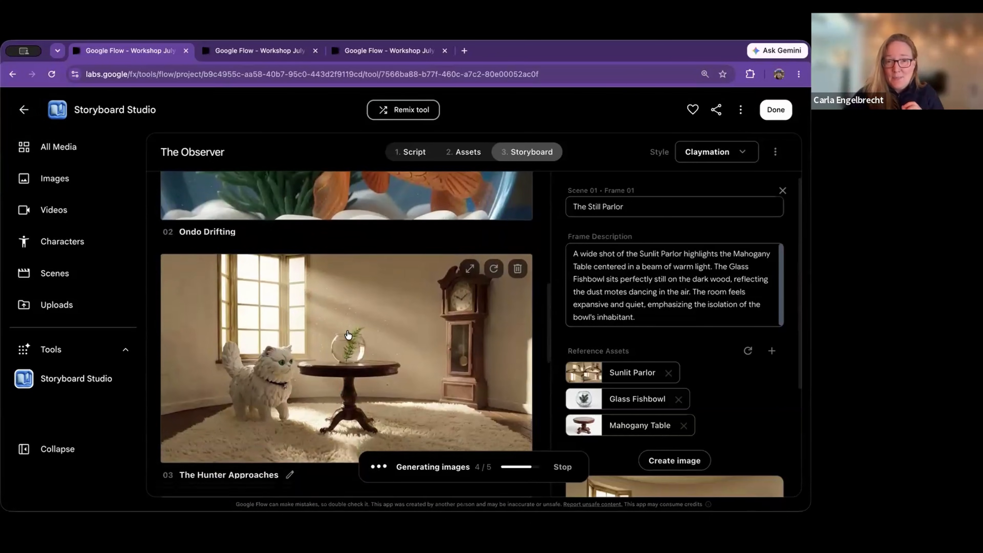
pyautogui.click(348, 335)
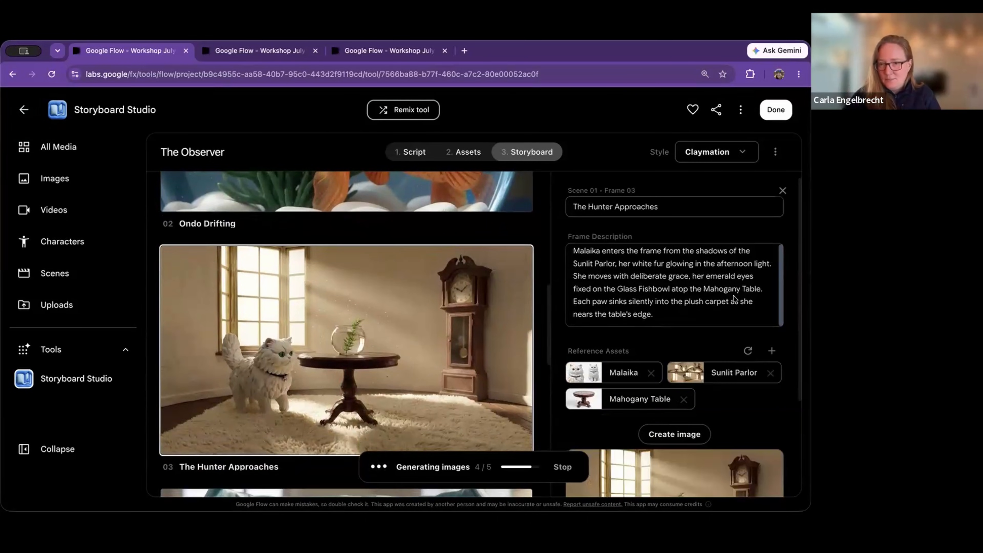
pyautogui.click(772, 350)
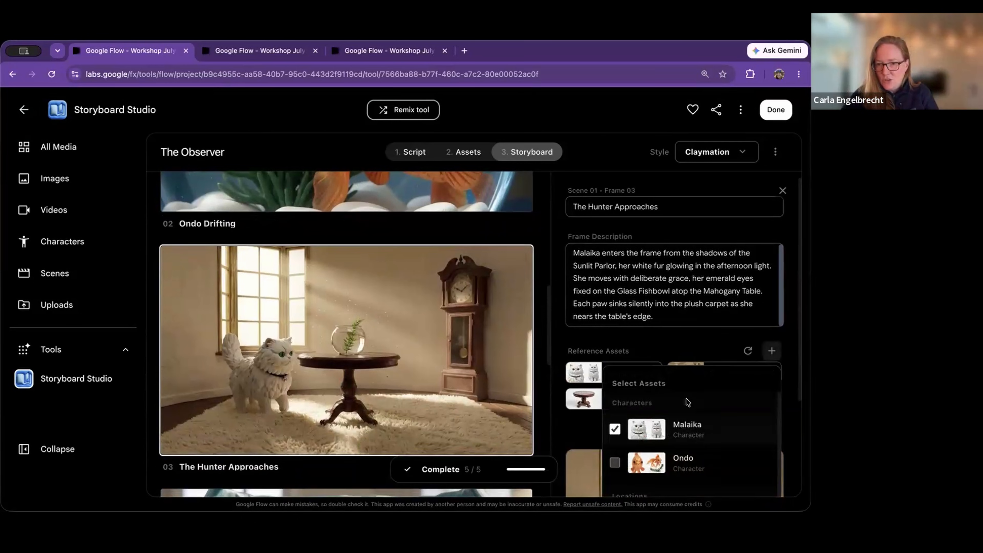
pyautogui.scroll(-1, 688, 402)
pyautogui.click(689, 440)
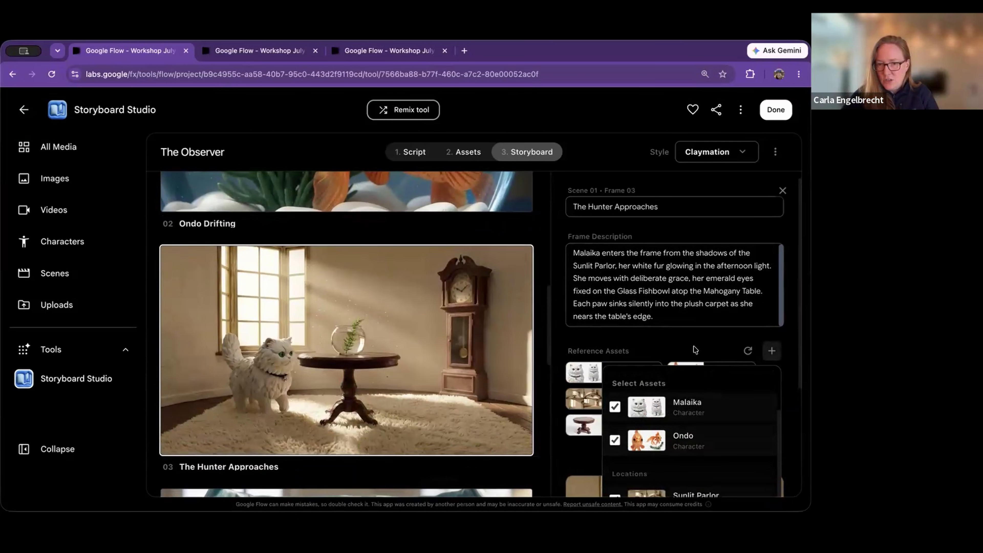
pyautogui.click(695, 350)
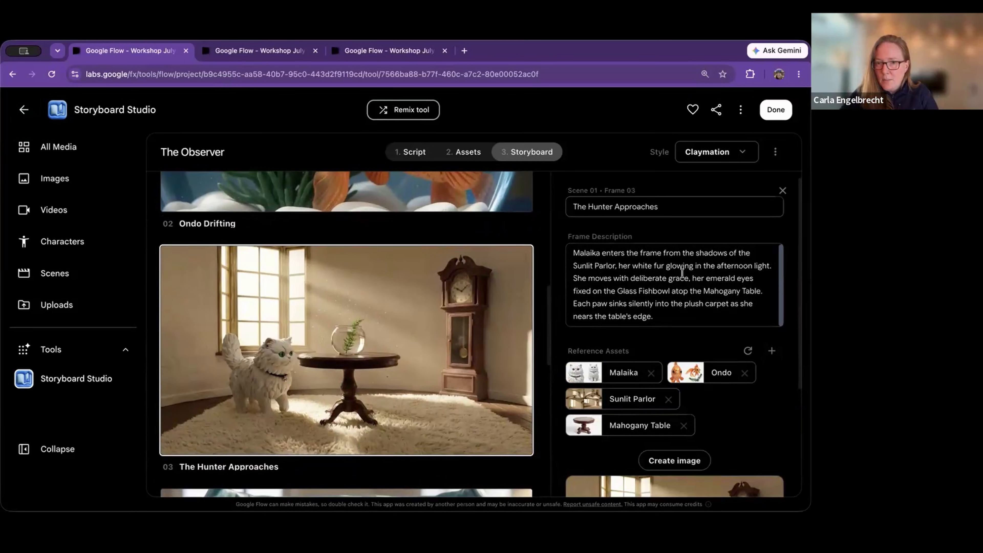
# Insert "with Ondo the goldfish swimming in it" after "Glass Fishbowl" in The Hunter Approaches description and regenerate the frame's image
pyautogui.click(670, 291)
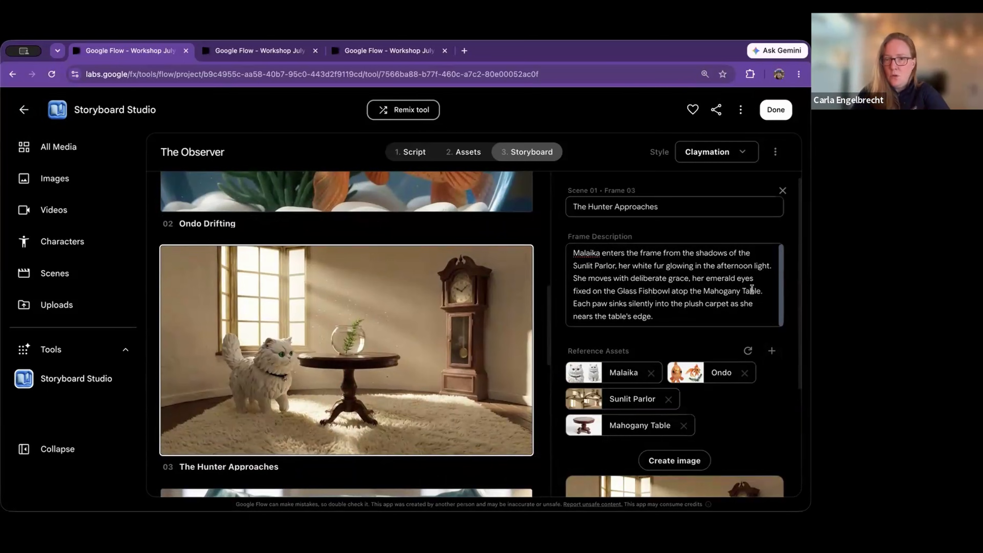
pyautogui.write('with Ondo ')
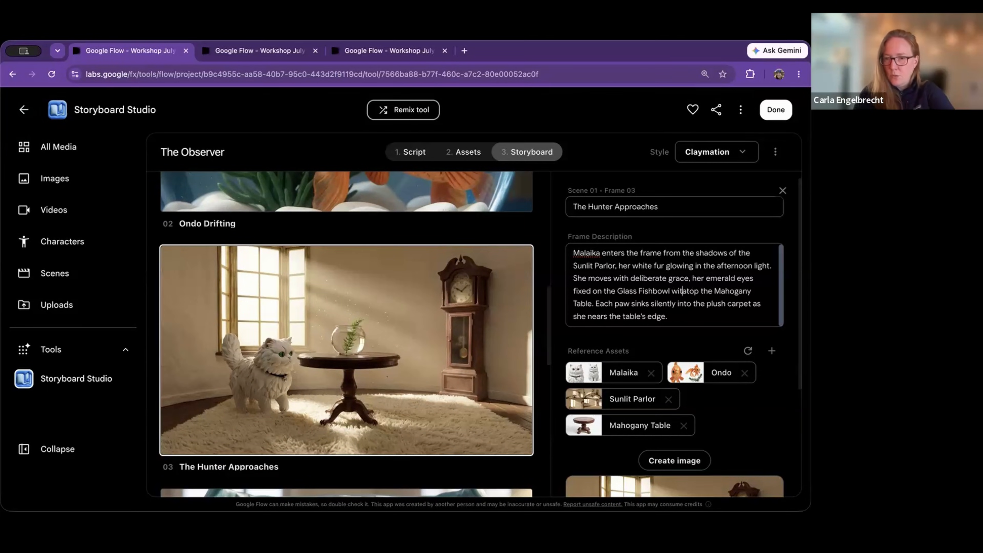
pyautogui.write('the goldfish swm')
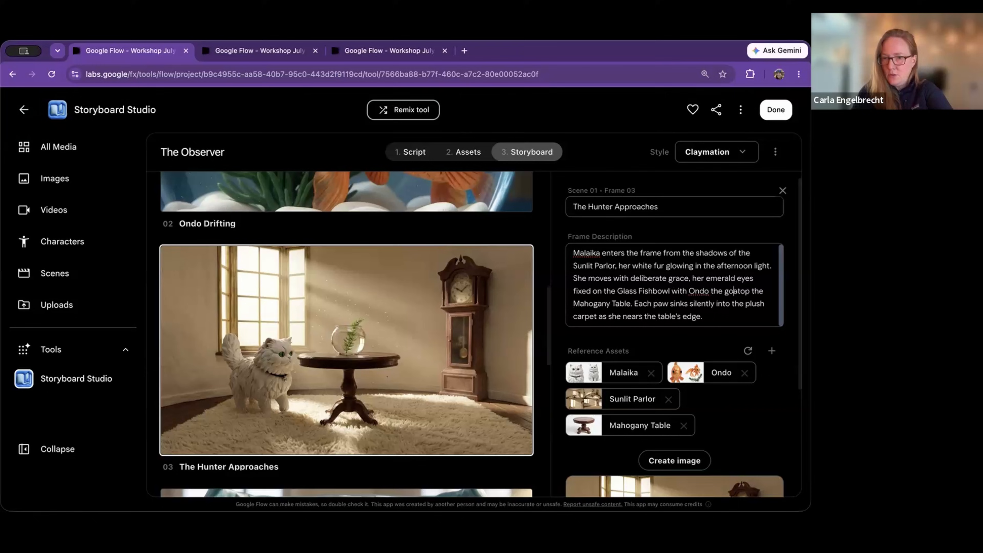
pyautogui.press('BackSpace')
pyautogui.write('imming in it')
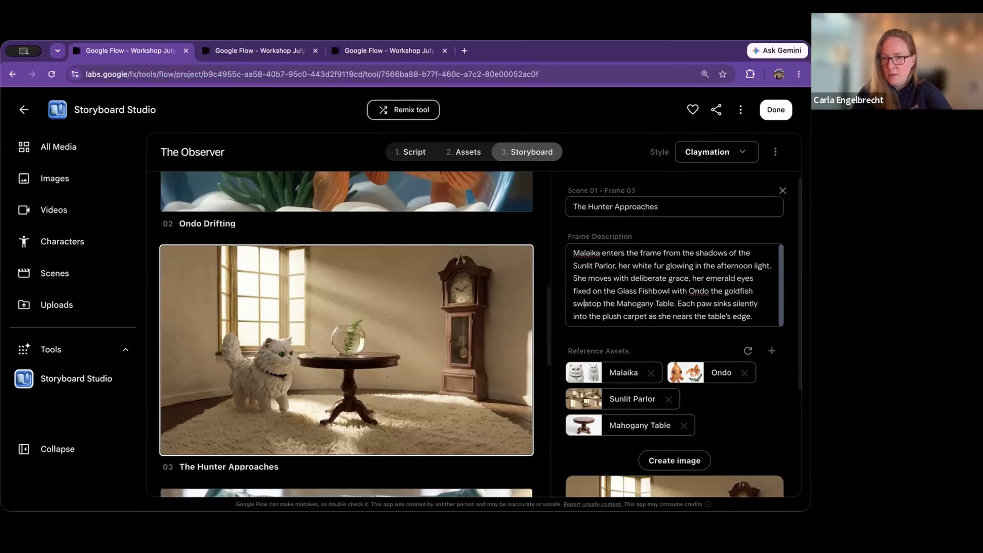
pyautogui.scroll(-1, 747, 321)
pyautogui.click(682, 461)
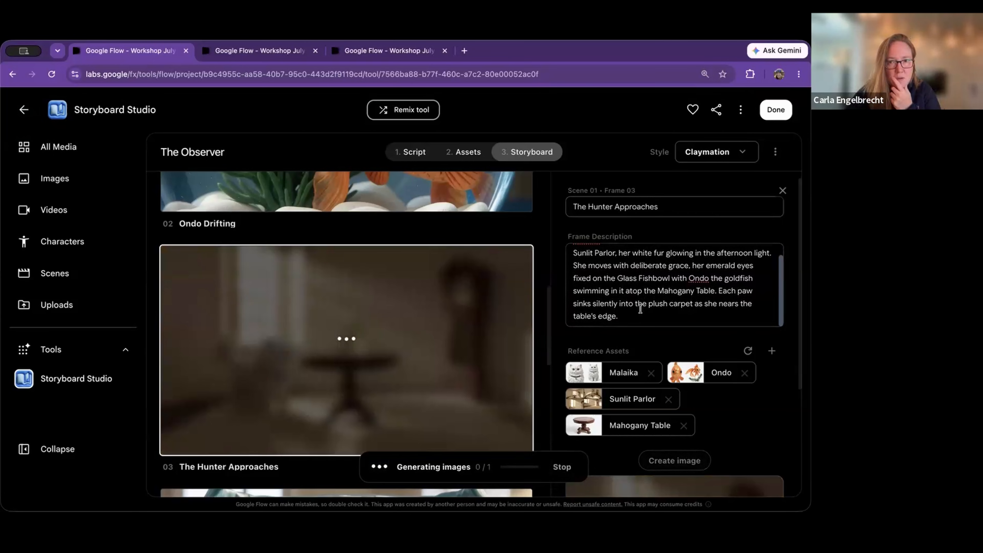
# Review the Ondo Drifting frame's description and reference assets, and examine the regenerated image for The Hunter Approaches
pyautogui.scroll(-2, 640, 309)
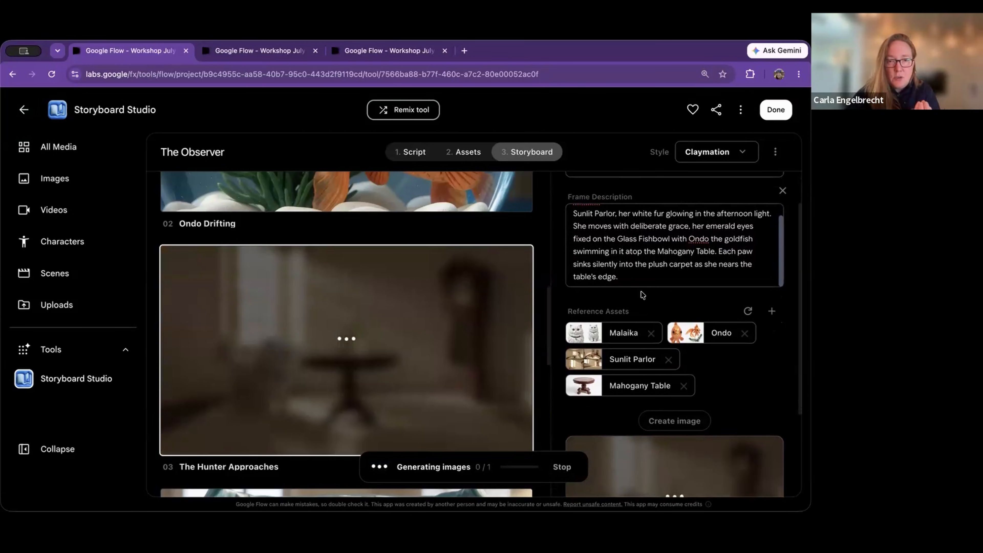
pyautogui.scroll(5, 505, 314)
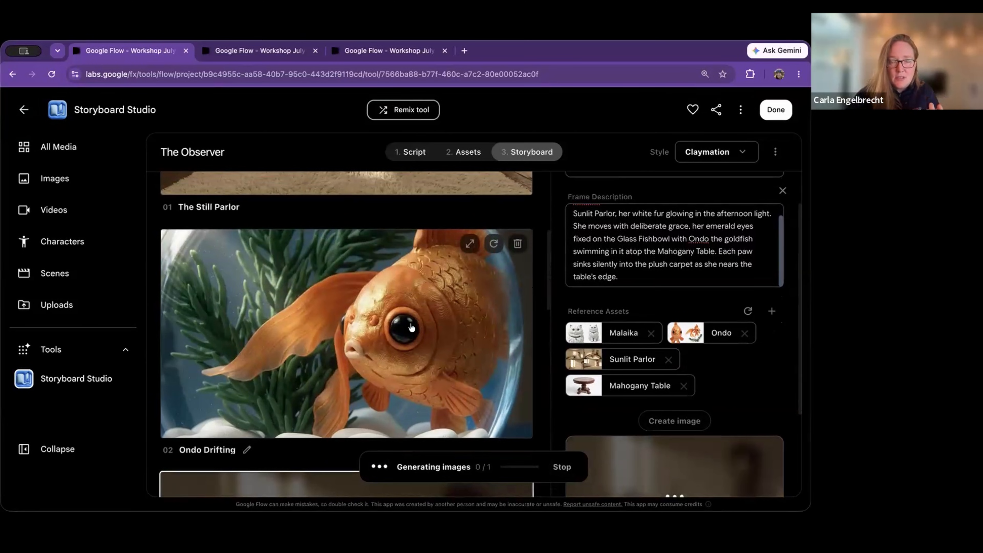
pyautogui.click(411, 327)
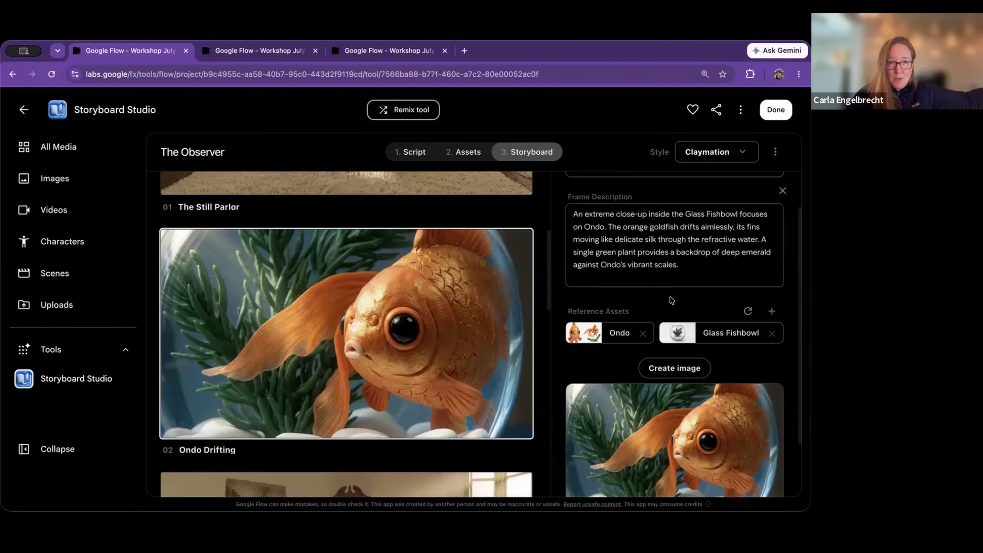
pyautogui.scroll(-1, 671, 301)
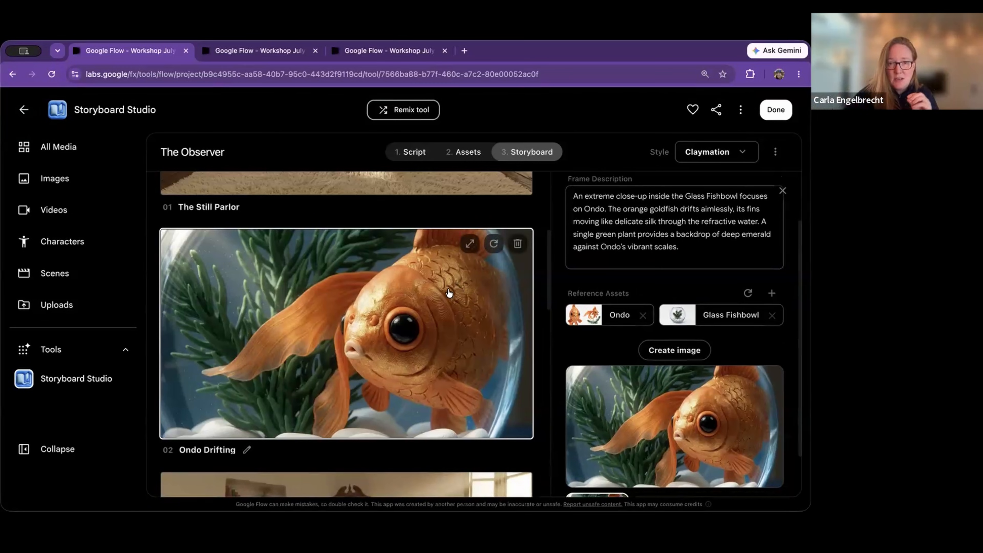
pyautogui.scroll(-7, 449, 293)
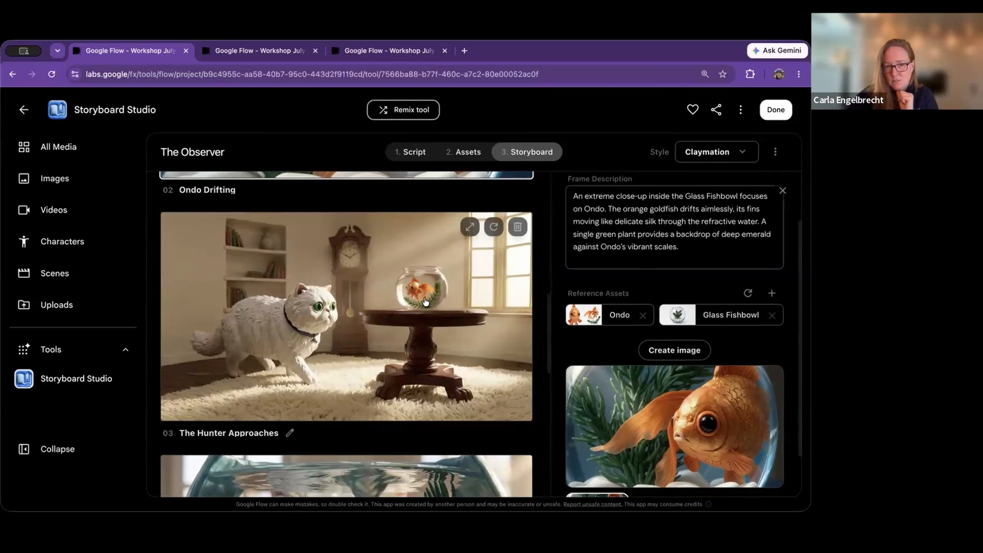
pyautogui.scroll(-5, 308, 332)
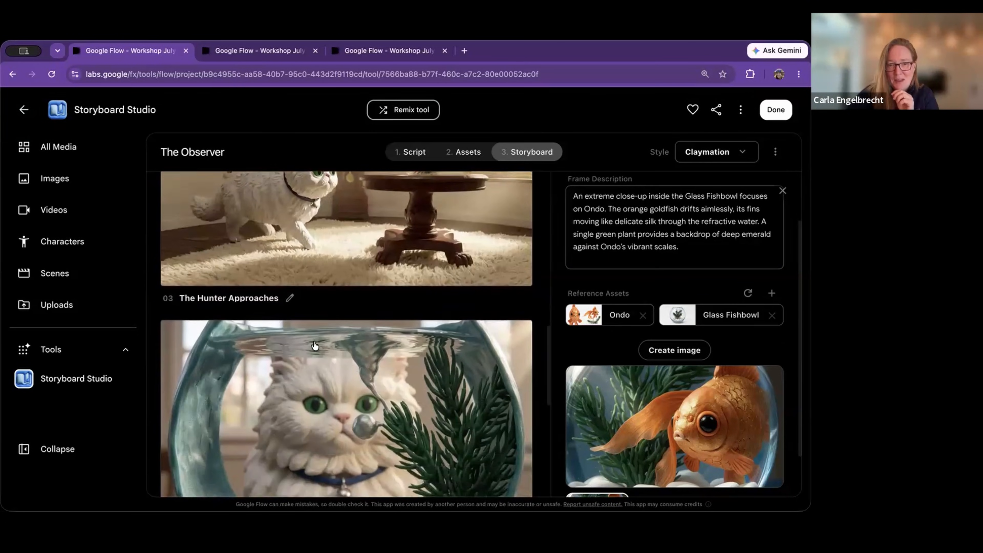
pyautogui.scroll(4, 314, 345)
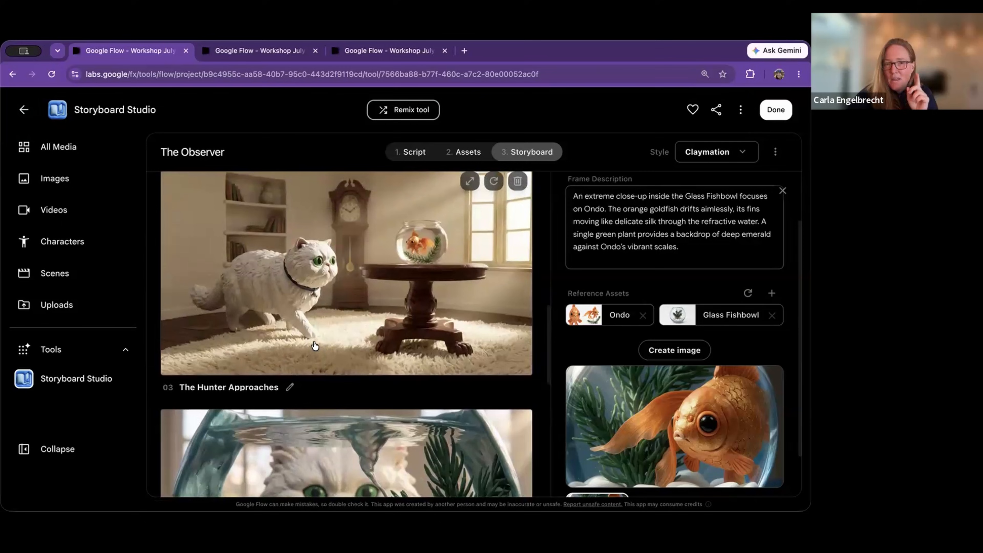
pyautogui.scroll(1, 315, 346)
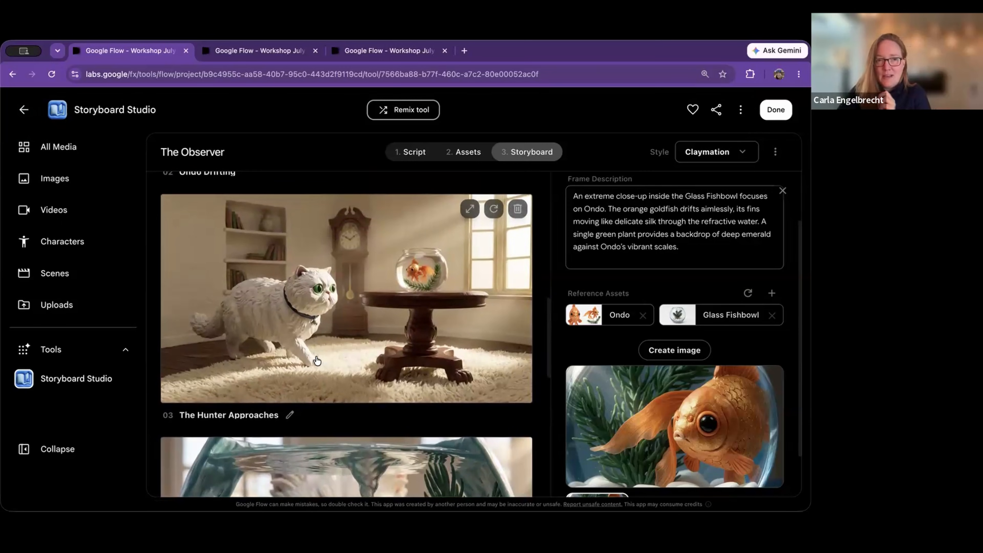
pyautogui.scroll(3, 351, 308)
pyautogui.scroll(2, 351, 309)
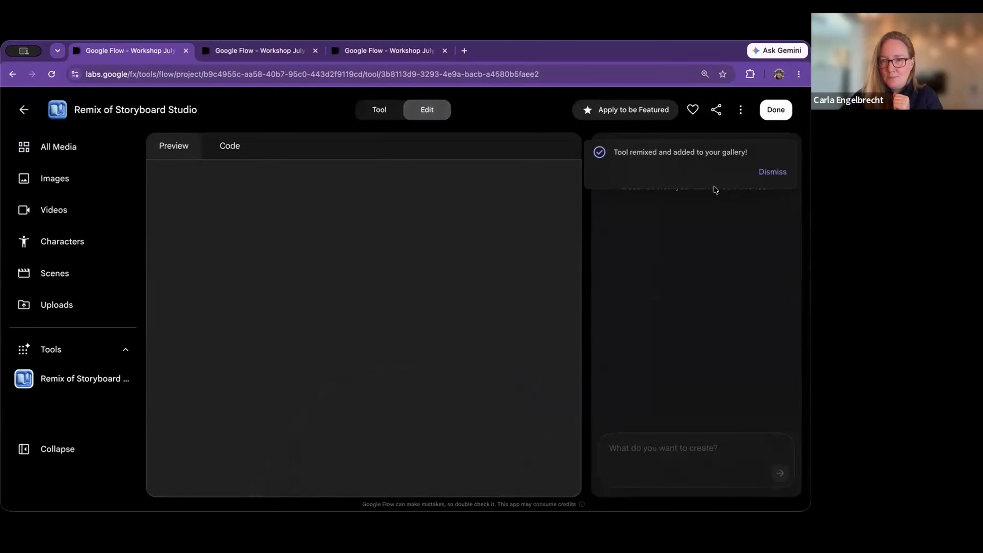
# Begin the remixed tool's edit request: "In storyboards, please add an option where I can provide notes to edit the existing image, rather than regenerating it."
pyautogui.click(765, 173)
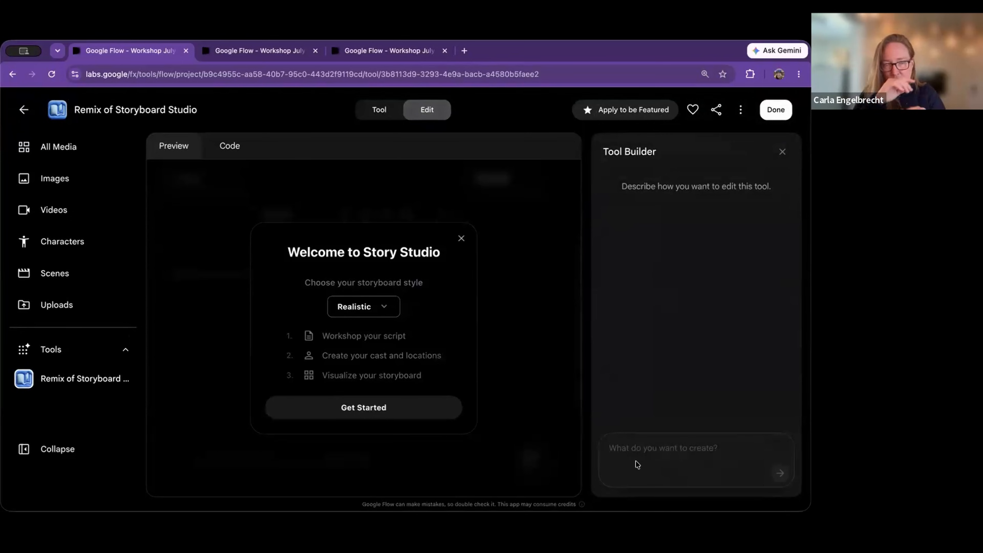
pyautogui.write('In storybo')
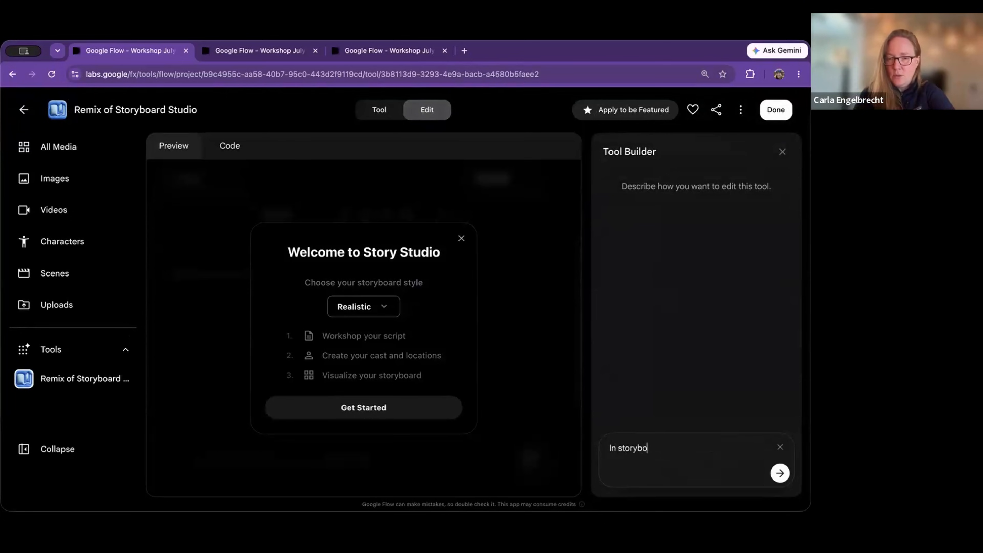
pyautogui.write('ards, please')
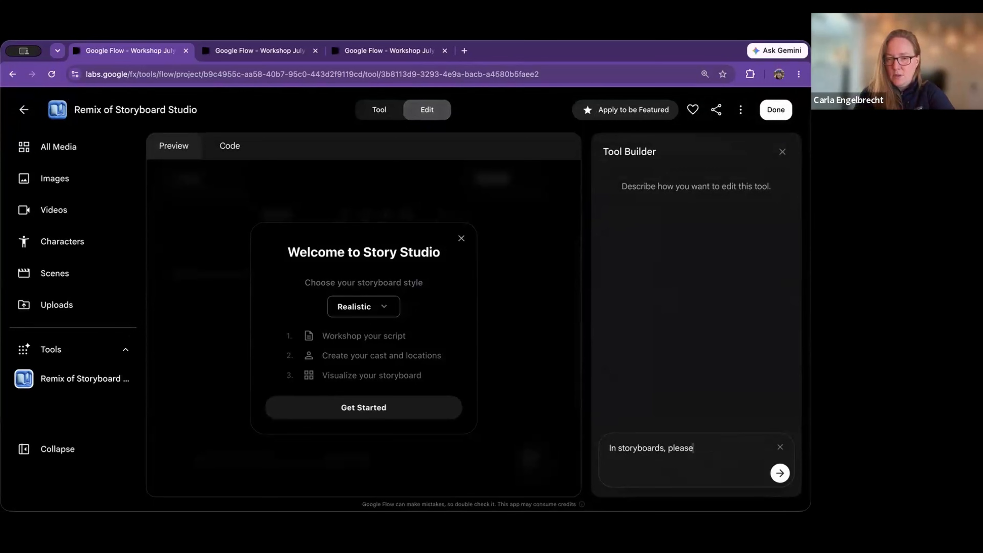
pyautogui.write(' add an option where')
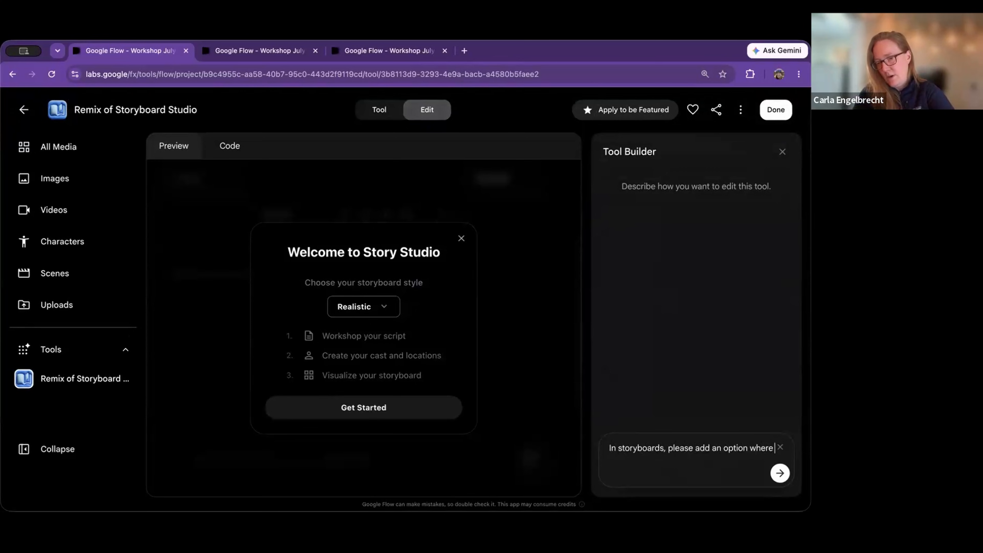
pyautogui.write(' I can provide notes to d')
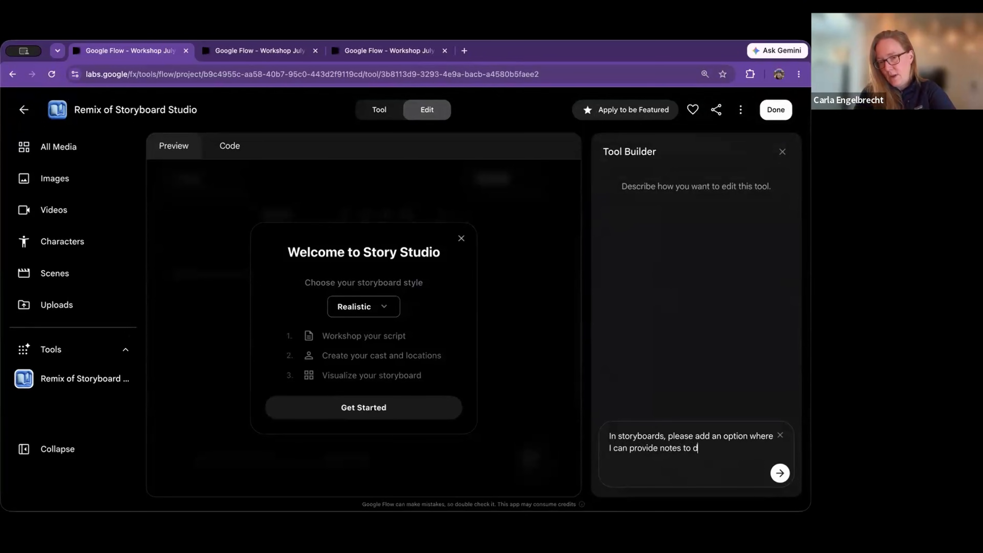
pyautogui.press('BackSpace')
pyautogui.write('edit the existing ')
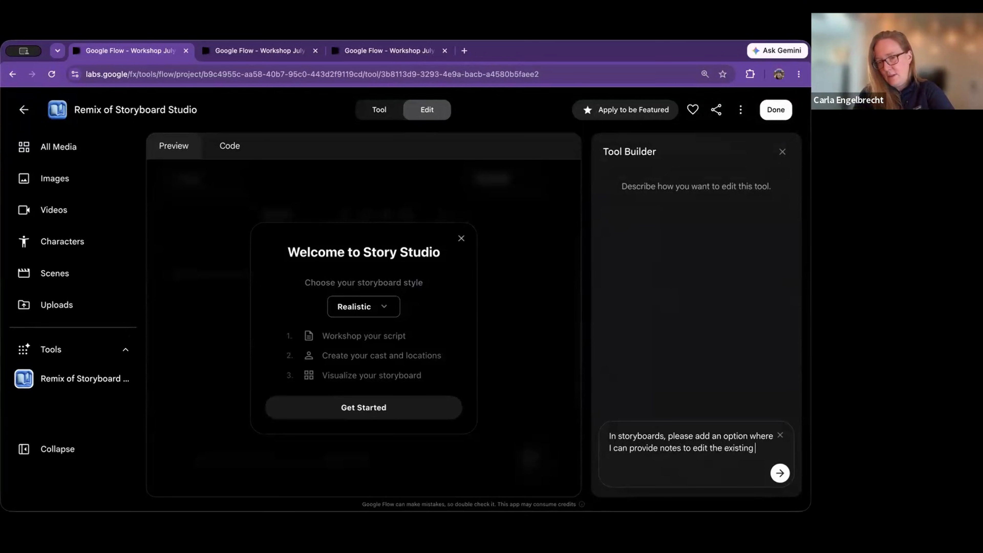
pyautogui.write('image, rather than')
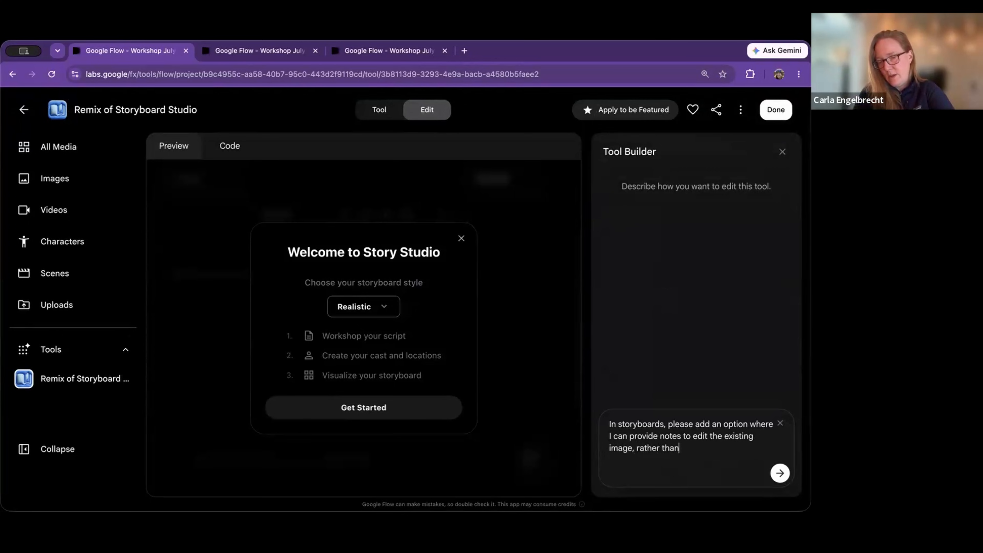
pyautogui.write(' gegenerating it.')
pyautogui.hotkey('shift', 'Return')
pyautogui.hotkey('shift', 'Return')
pyautogui.write('A')
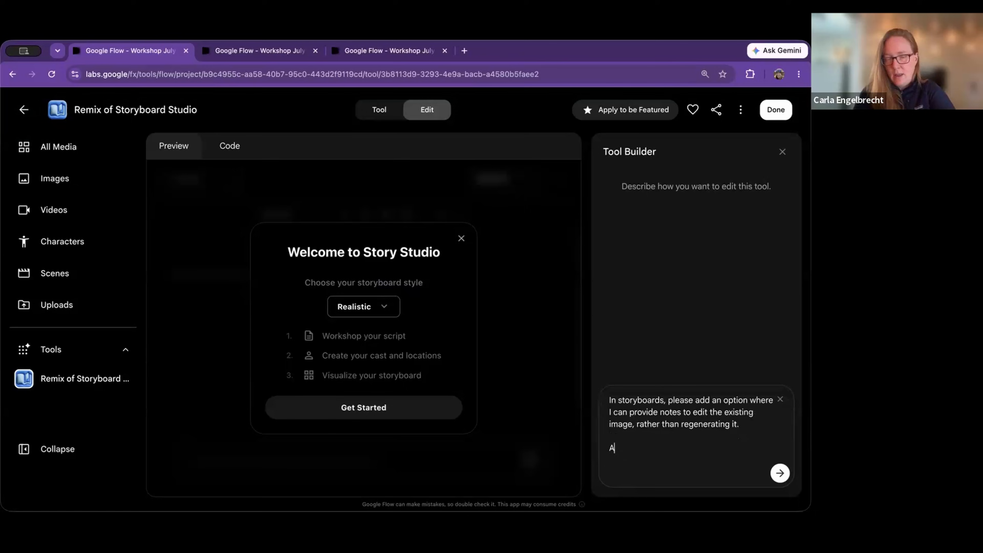
pyautogui.press('BackSpace')
pyautogui.press('BackSpace')
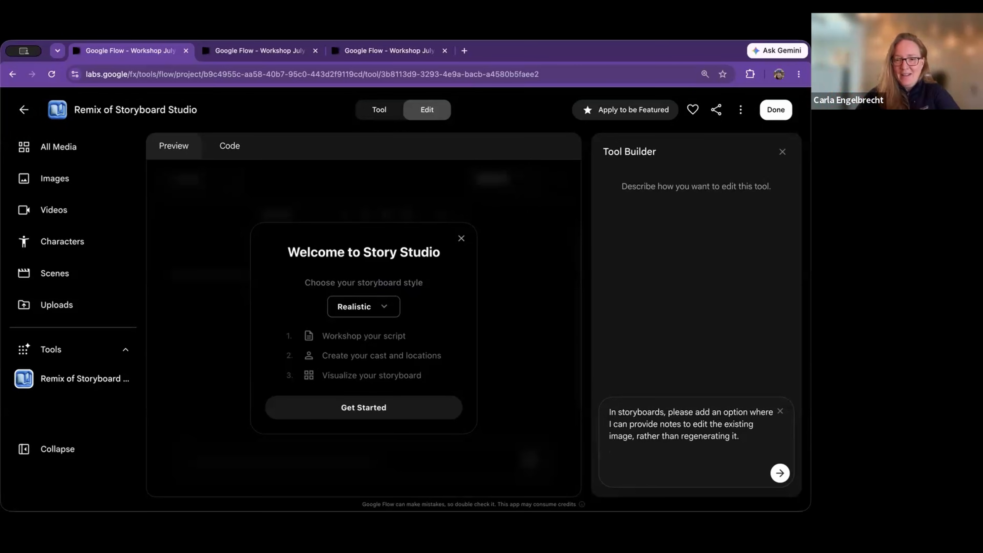
# Start a second paragraph in the request: "Add a new tab with animation capability. Using the storyboards and the script,"
pyautogui.hotkey('shift', 'Return')
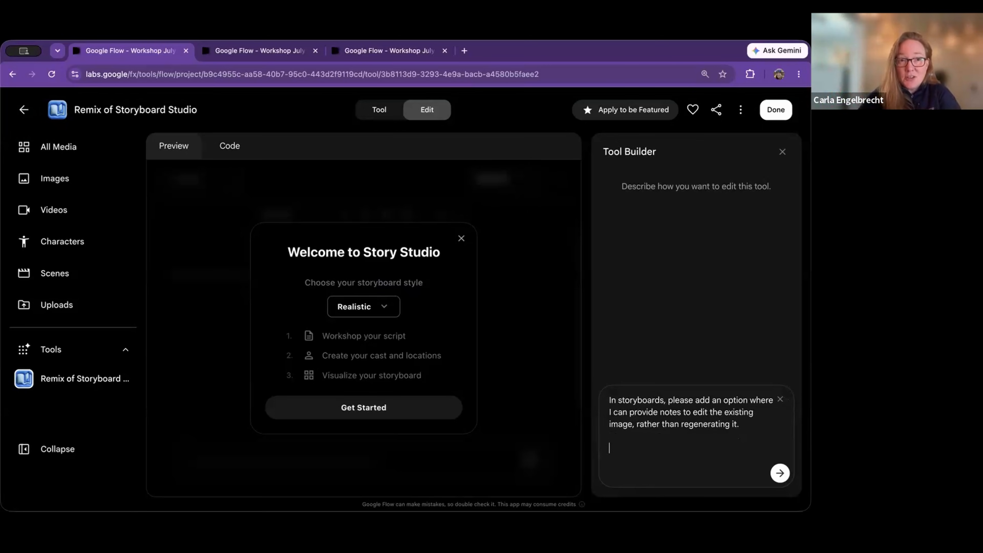
pyautogui.write('Add a new tab')
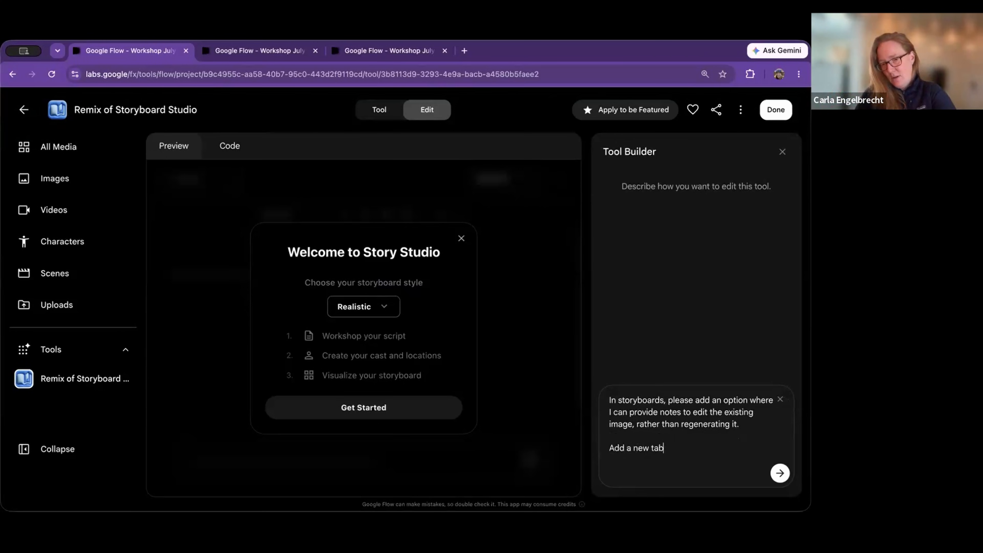
pyautogui.write(' with anima')
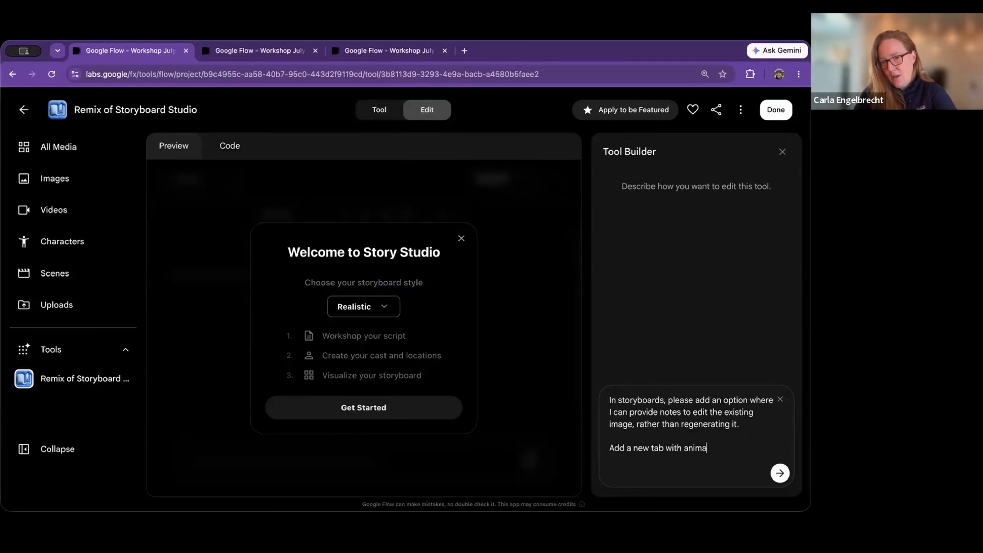
pyautogui.write('tion capability. ')
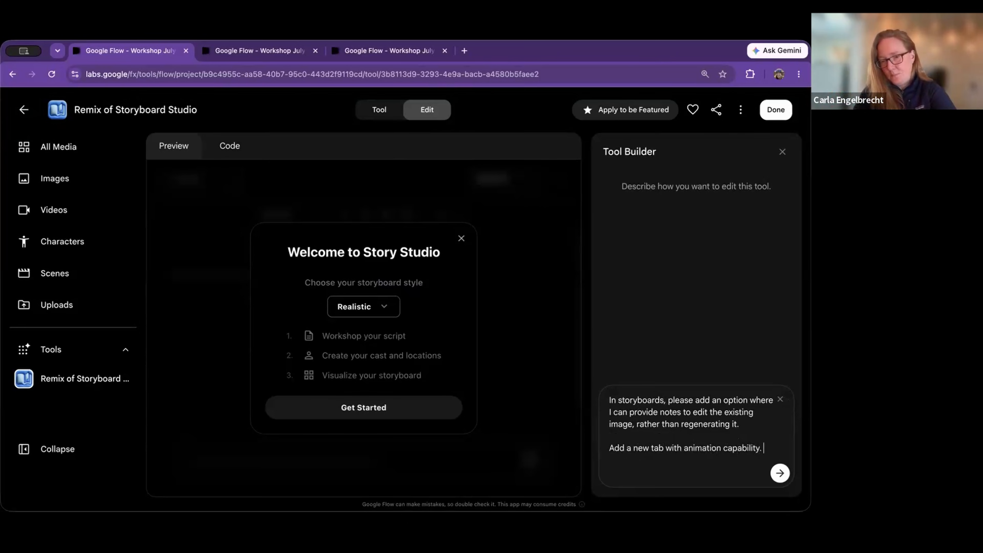
pyautogui.write('Using')
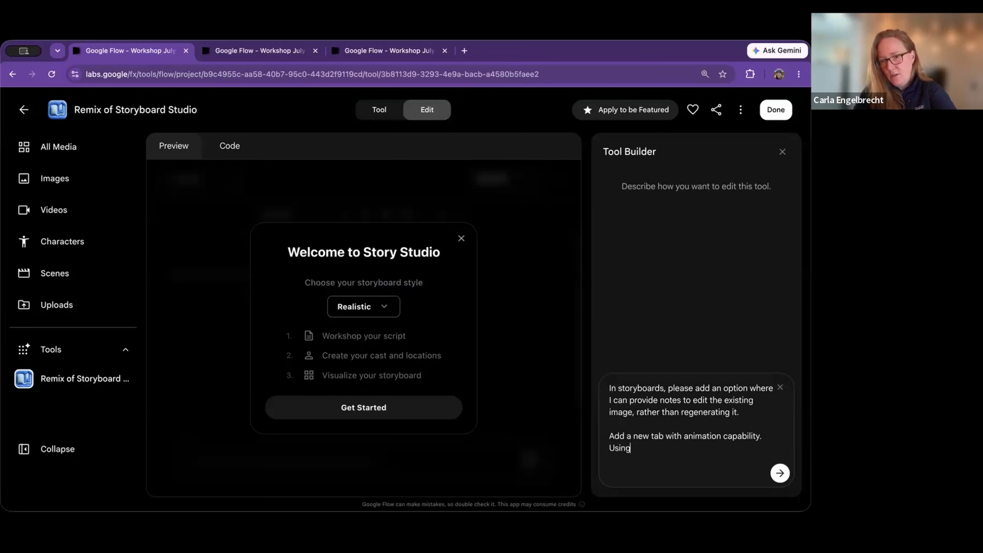
pyautogui.write(' the storyboards and the other')
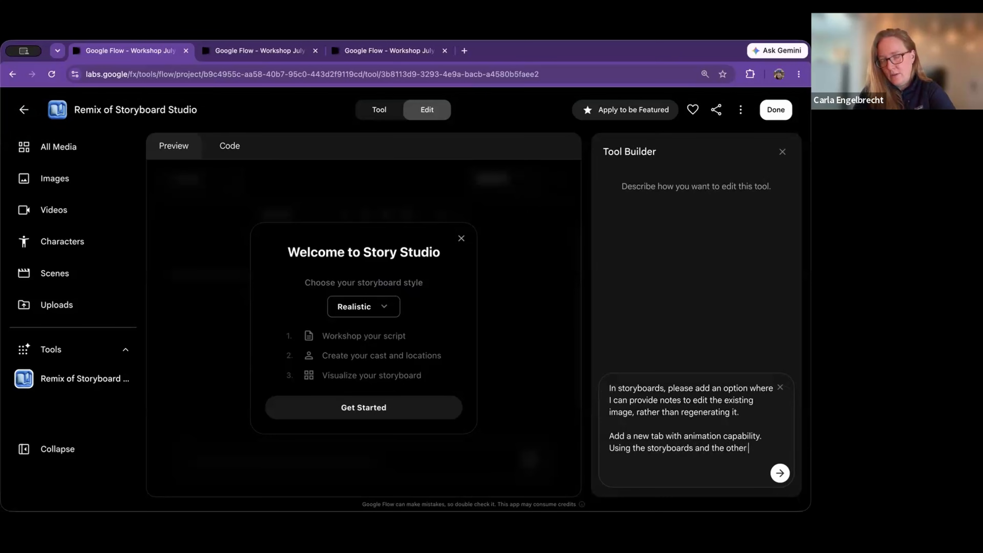
pyautogui.hotkey('alt', 'shift', 'Left')
pyautogui.hotkey('alt', 'shift', 'Left')
pyautogui.hotkey('alt', 'shift', 'Left')
pyautogui.press('BackSpace')
pyautogui.write('and the script,')
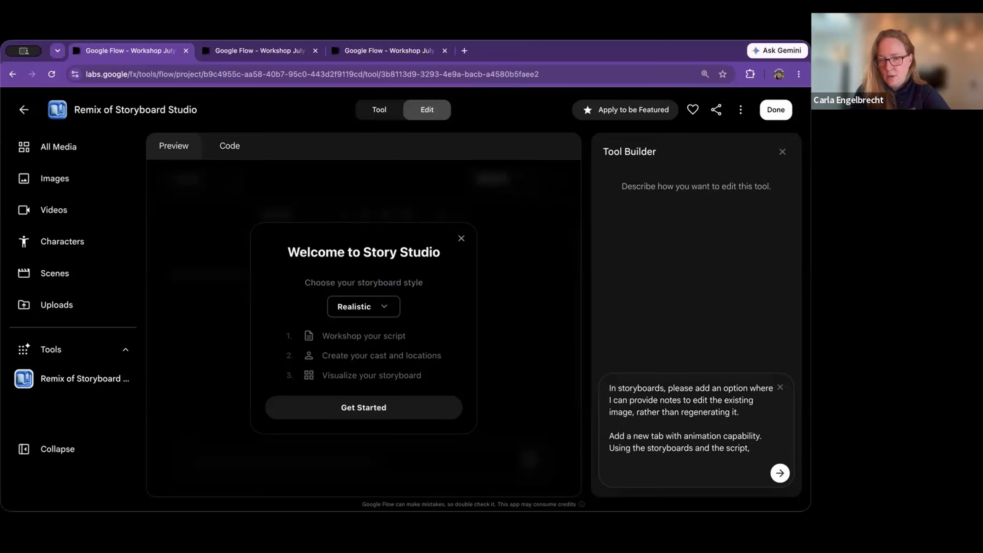
# Complete the request with "create prompts. I should be able to submit each animation individually as well as submit all for batch processing." and send it
pyautogui.write(' create prompts')
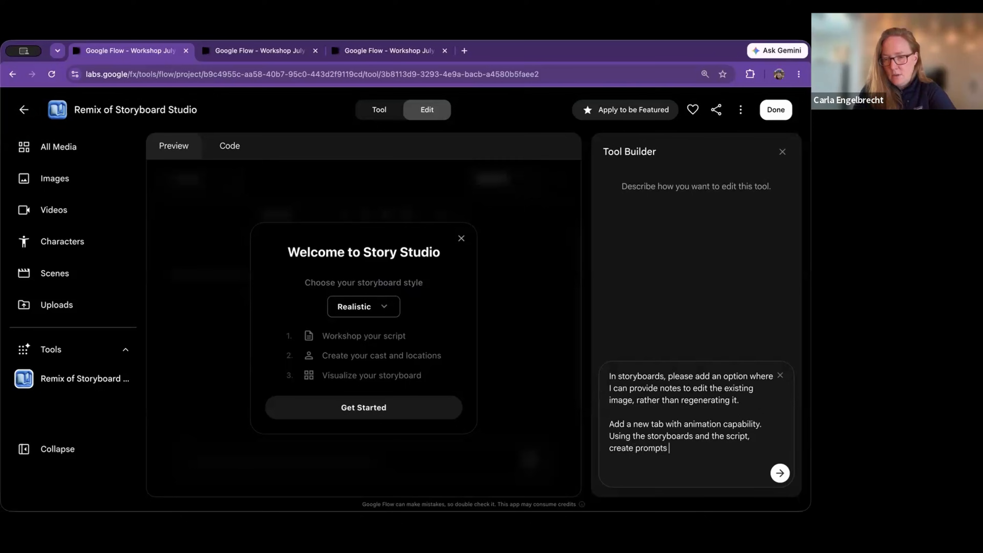
pyautogui.write('. I should be able to submit each animation individually as well as submit all ')
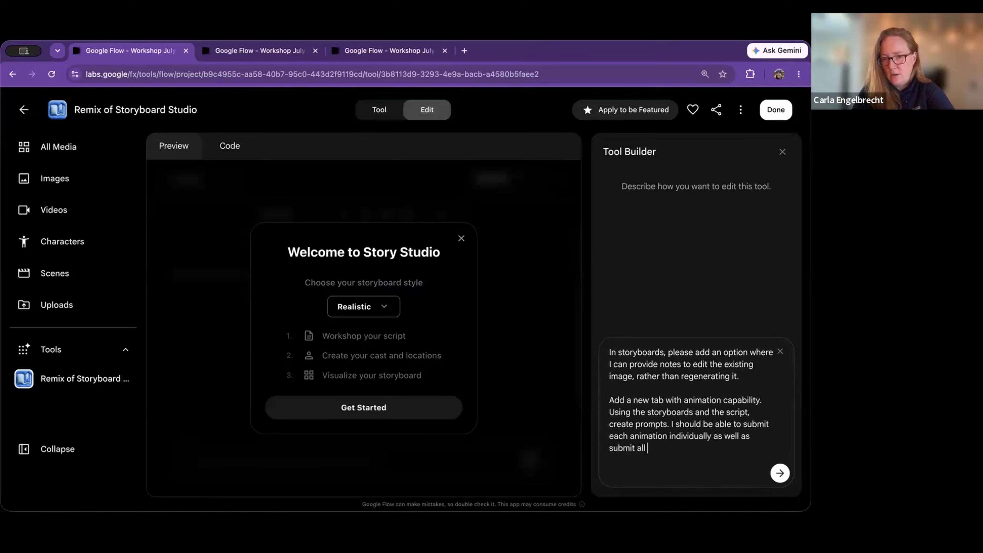
pyautogui.write('for batch processing.')
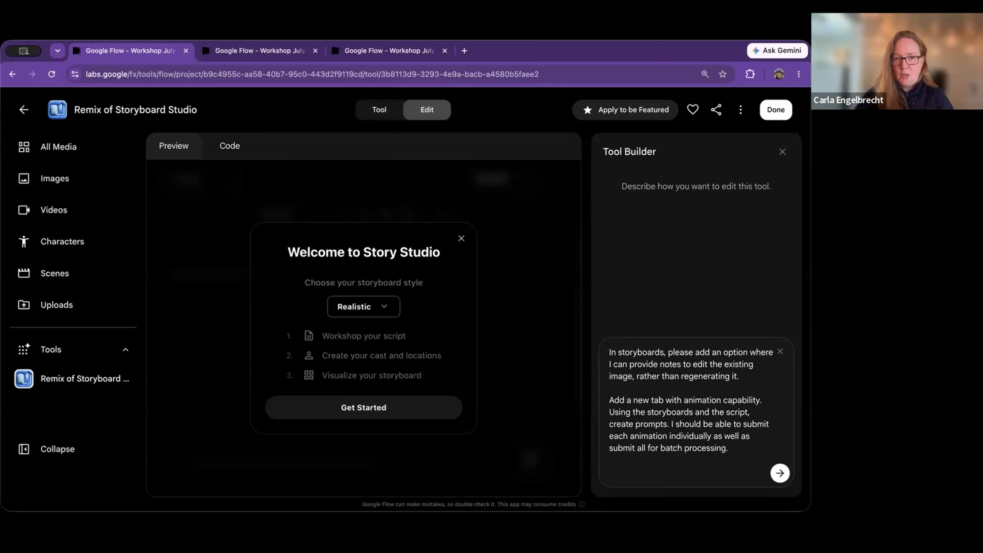
pyautogui.press('Return')
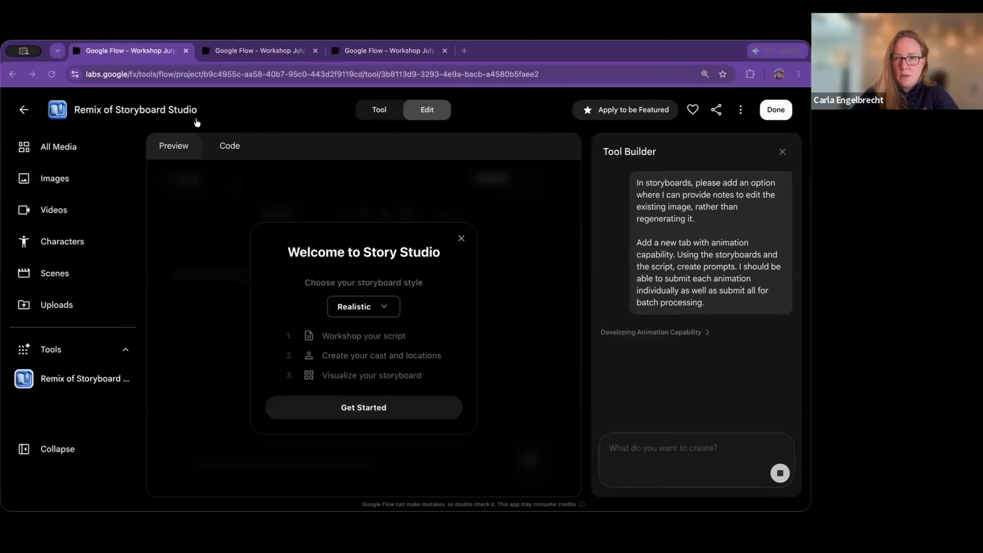
pyautogui.click(64, 66)
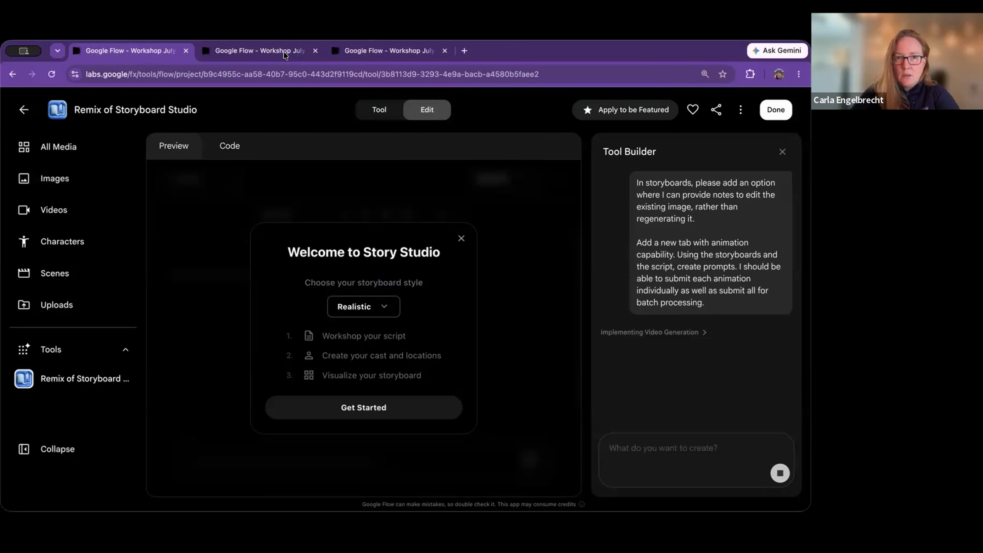
# Switch to the Remix of Video Resizer tool and review the smart reframe request and the Tool Builder's explanation of the feature
pyautogui.click(357, 46)
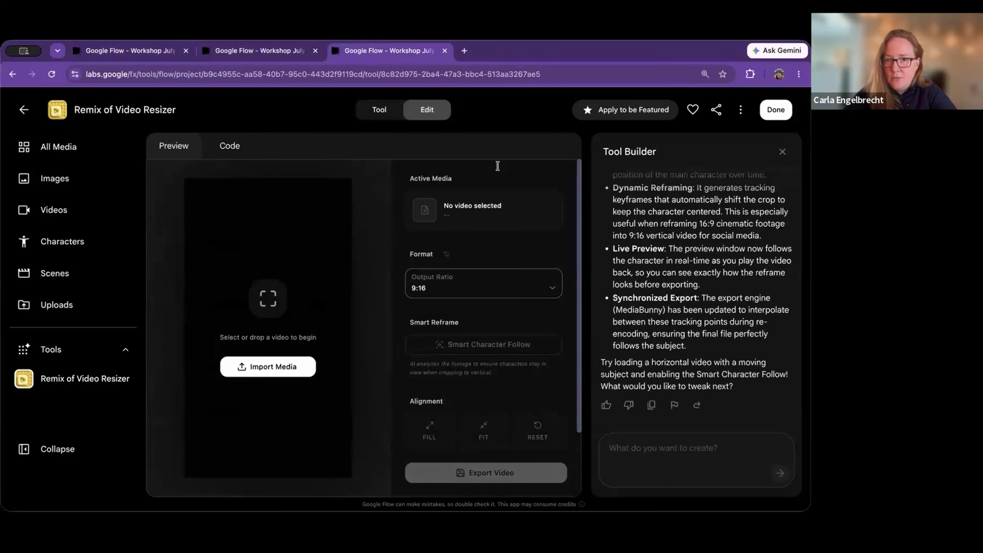
pyautogui.scroll(10, 664, 273)
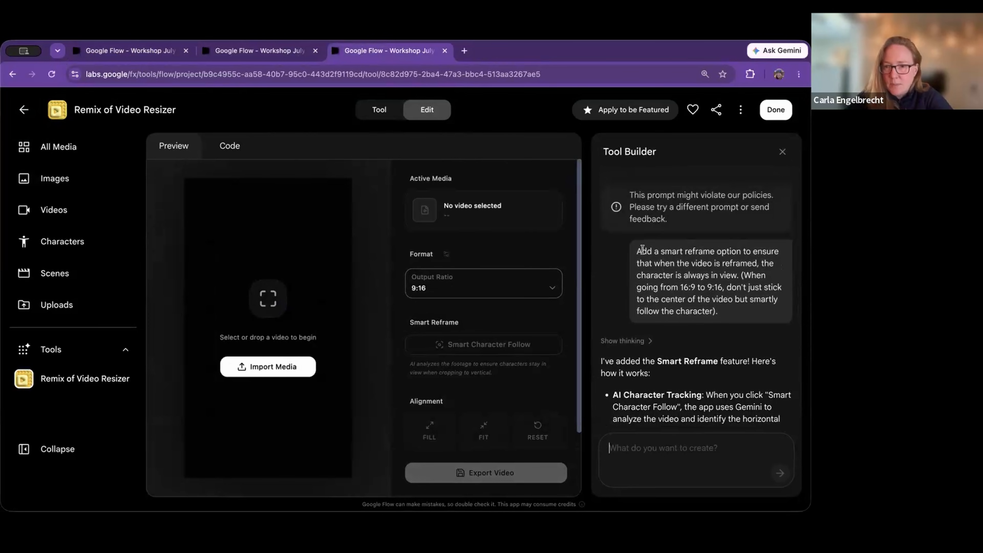
pyautogui.scroll(-5, 707, 285)
pyautogui.scroll(-2, 706, 285)
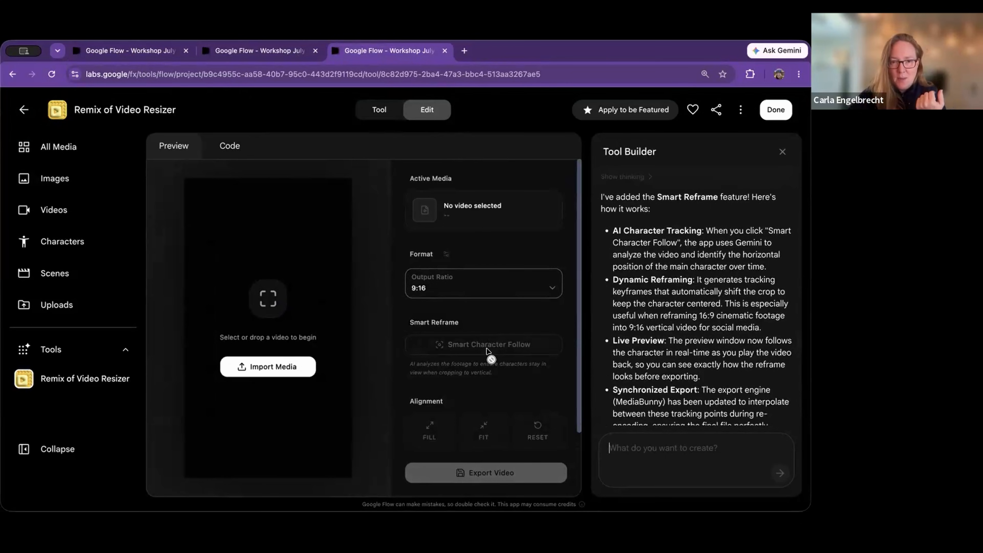
# Import the "Kitten pads into room" video from the project's media into the resizer
pyautogui.click(259, 376)
pyautogui.click(329, 233)
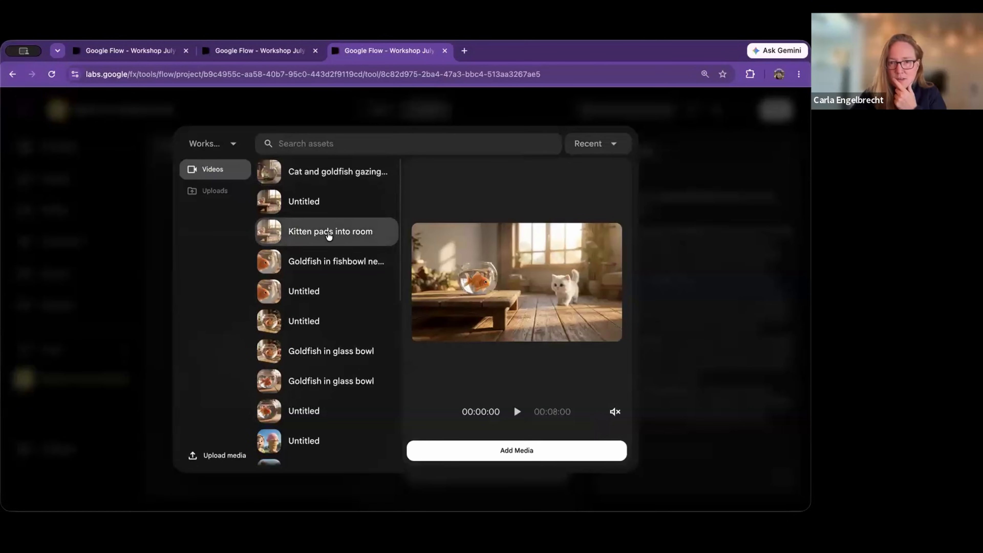
pyautogui.click(542, 455)
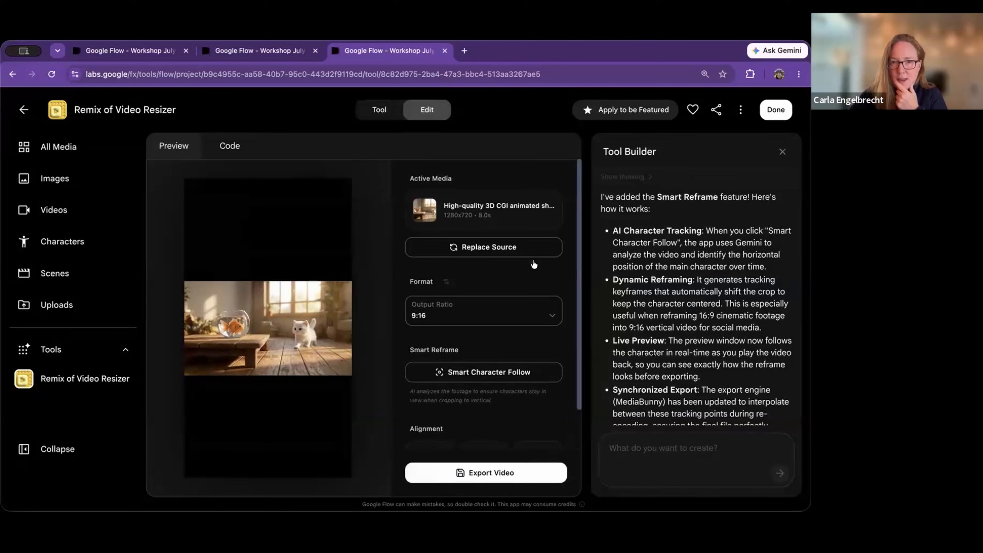
# Enable Smart Character Follow for the 9:16 kitten video and set its alignment to Fill
pyautogui.click(499, 372)
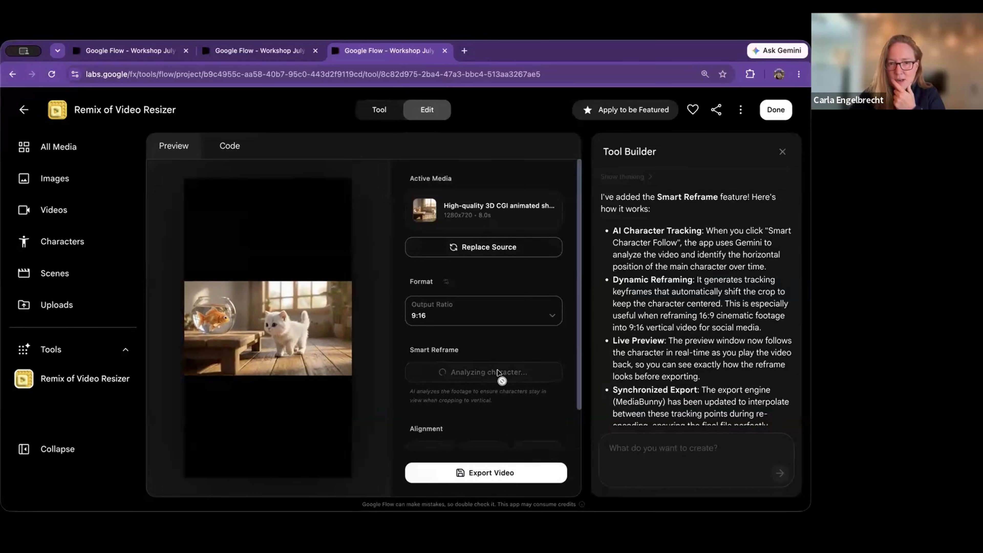
pyautogui.scroll(-2, 505, 336)
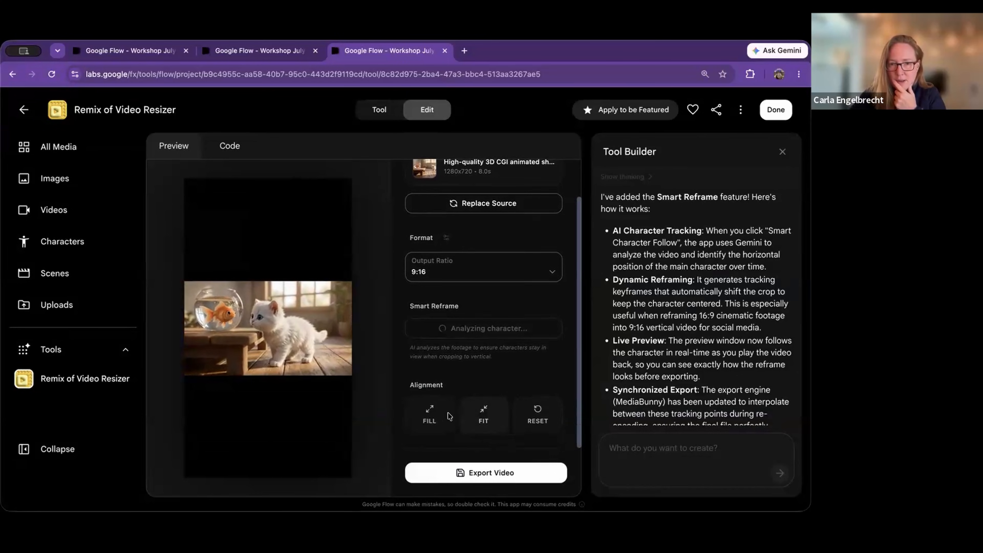
pyautogui.click(430, 415)
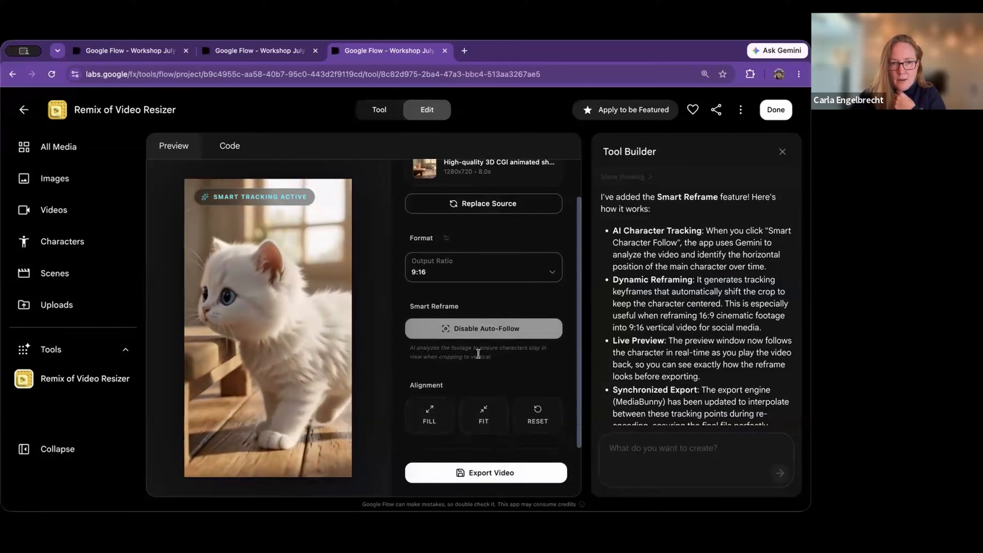
# Export the reframed kitten video to the gallery, agreeing to the usage rights, and look for it in the project's full media collection
pyautogui.click(476, 473)
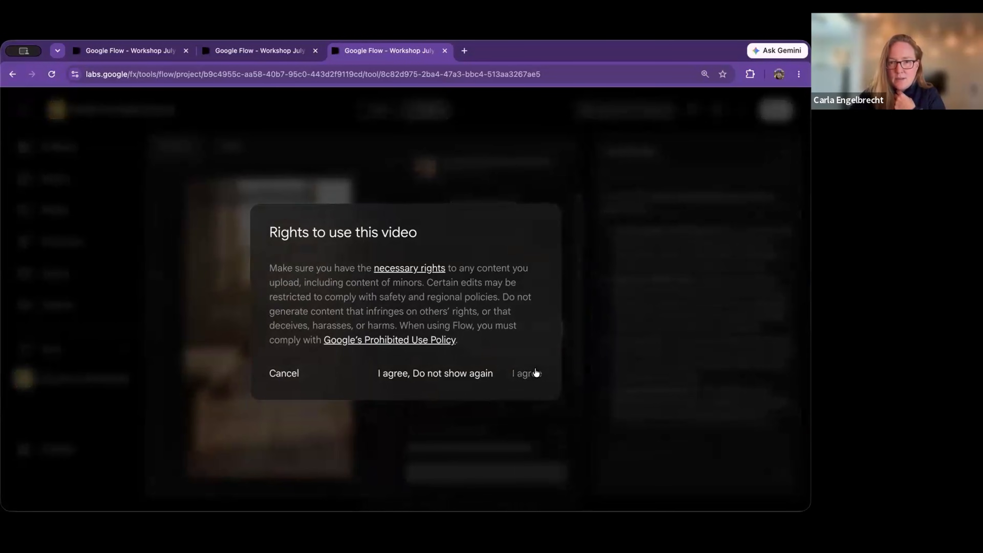
pyautogui.click(535, 373)
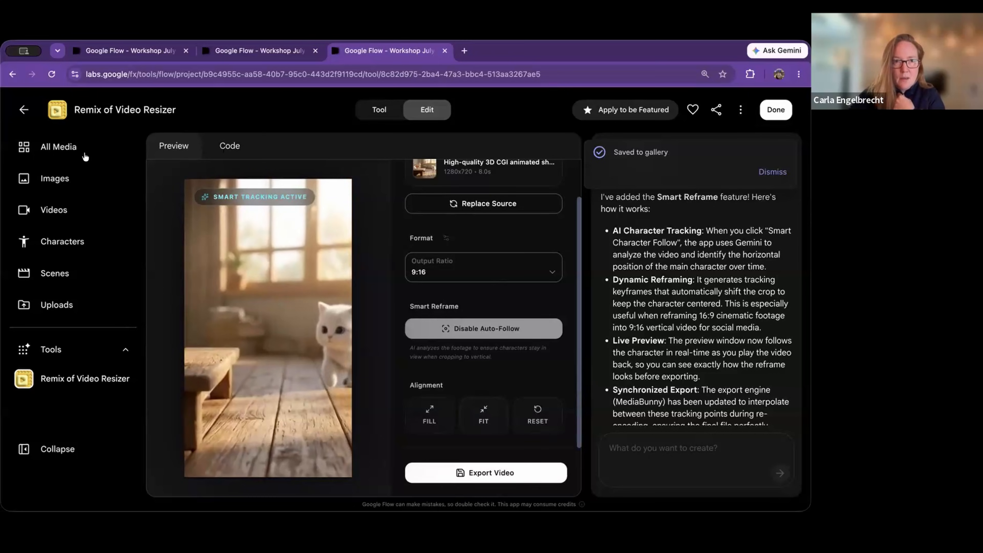
pyautogui.click(69, 151)
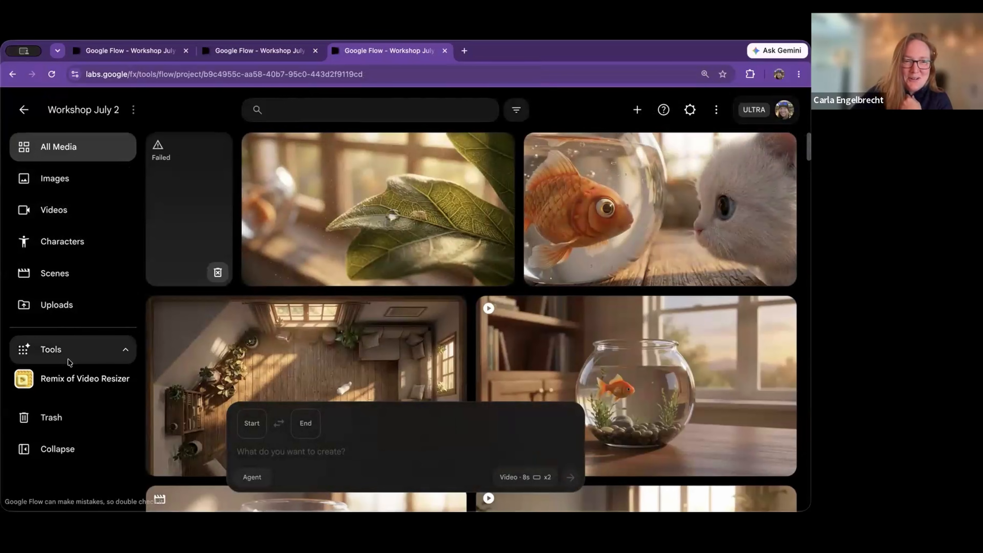
# Return to Remix of Video Resizer and export the kitten video once more, agreeing to the usage rights
pyautogui.click(69, 378)
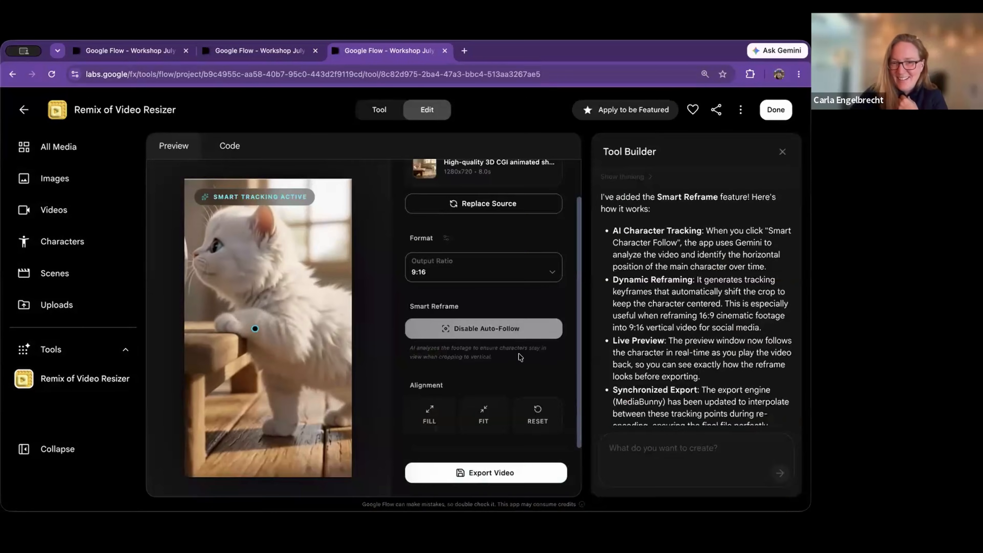
pyautogui.click(484, 474)
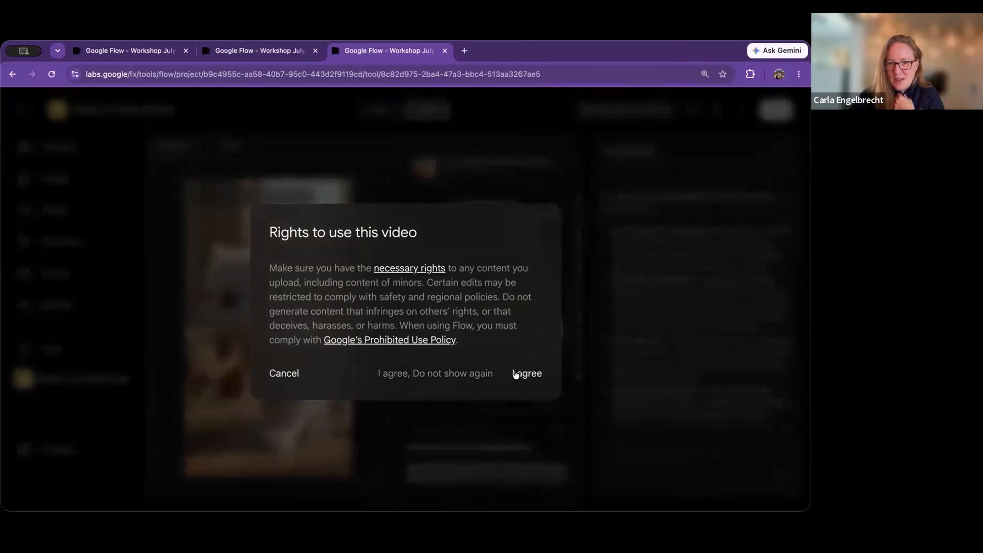
pyautogui.click(514, 374)
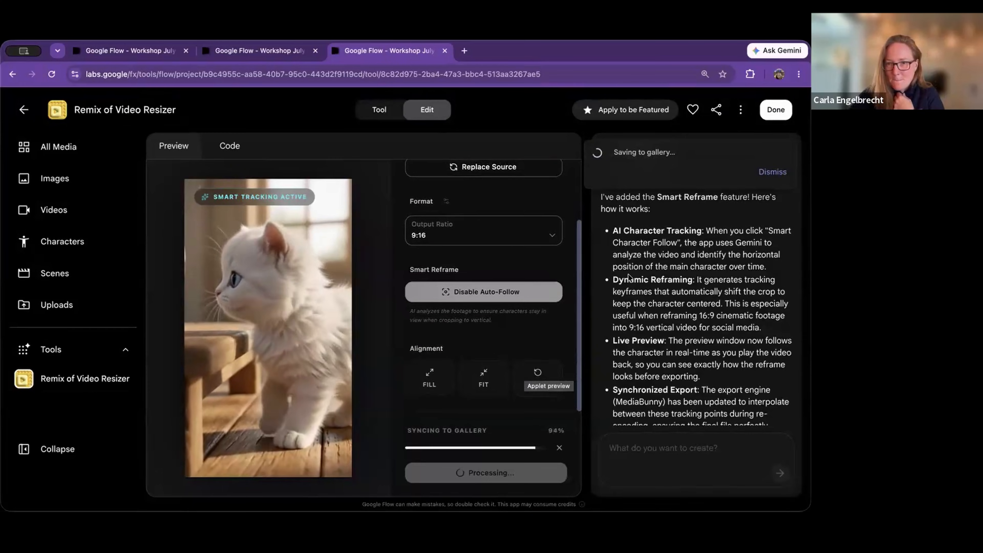
# Start a Tool Builder message: "The save to gallery feature failed when I tried to"
pyautogui.click(644, 449)
pyautogui.write('The save ')
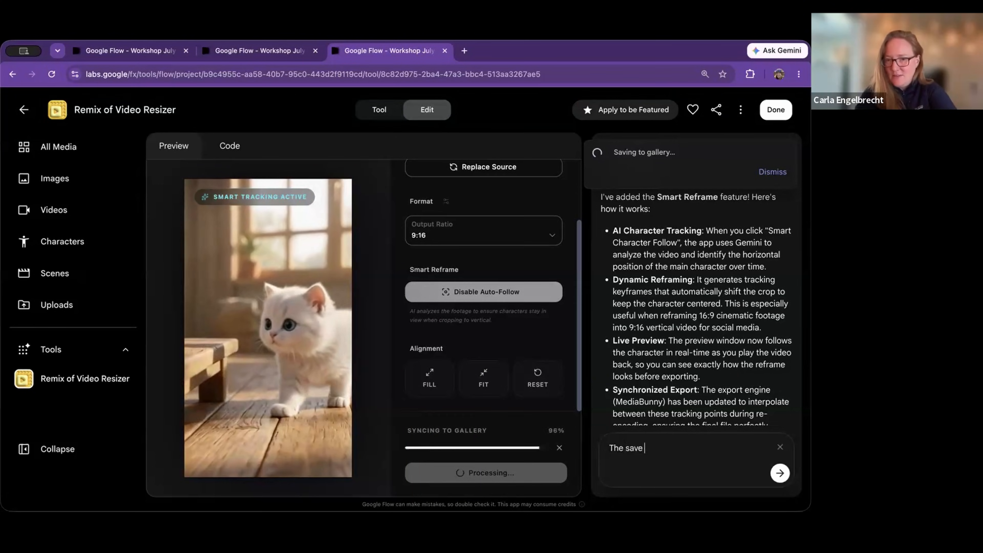
pyautogui.write('to gallery feature')
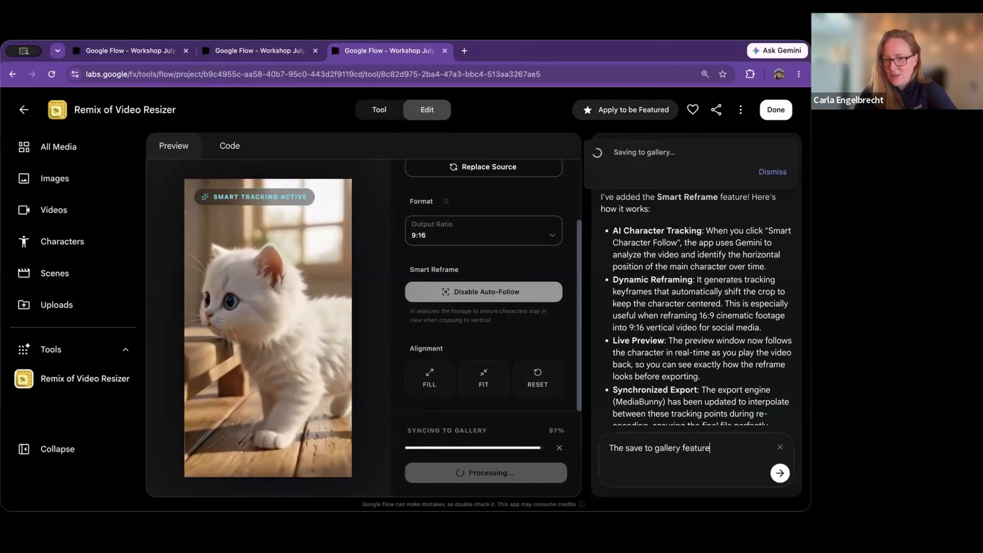
pyautogui.write(' failed when ')
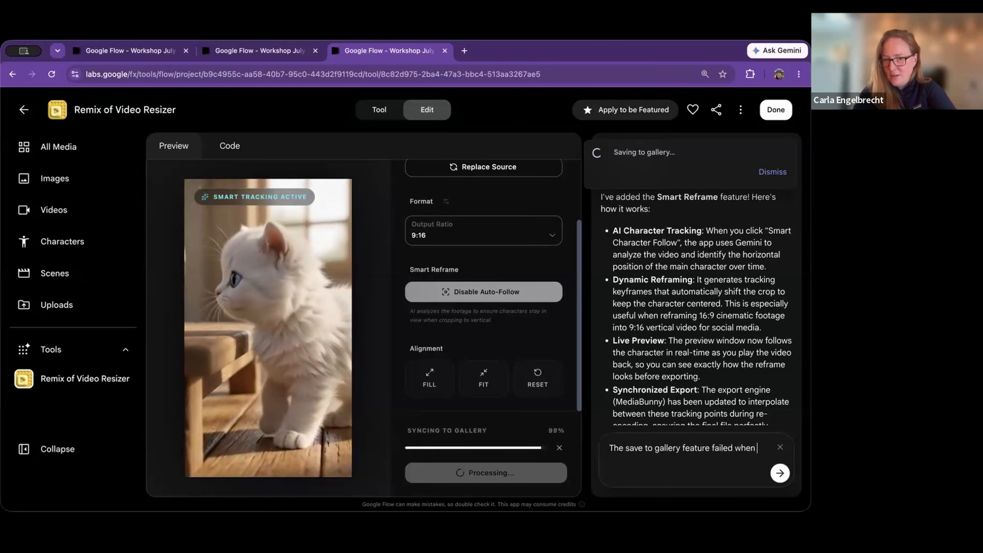
pyautogui.write('I tried to')
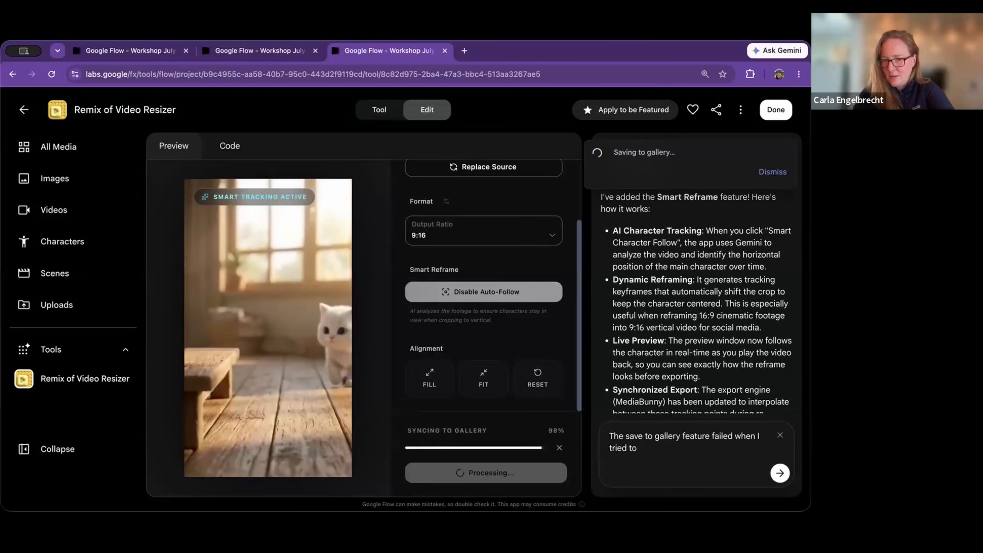
# Remove "when I tried to" from the message and end the sentence after "failed" with a period
pyautogui.hotkey('shift', 'Left')
pyautogui.hotkey('shift', 'Left')
pyautogui.hotkey('shift', 'Left')
pyautogui.hotkey('shift', 'Left')
pyautogui.hotkey('shift', 'Left')
pyautogui.hotkey('shift', 'Left')
pyautogui.hotkey('shift', 'Left')
pyautogui.hotkey('shift', 'Left')
pyautogui.hotkey('shift', 'Left')
pyautogui.hotkey('shift', 'Left')
pyautogui.hotkey('shift', 'Left')
pyautogui.hotkey('shift', 'Left')
pyautogui.hotkey('shift', 'Left')
pyautogui.hotkey('shift', 'Left')
pyautogui.hotkey('shift', 'Left')
pyautogui.hotkey('shift', 'Left')
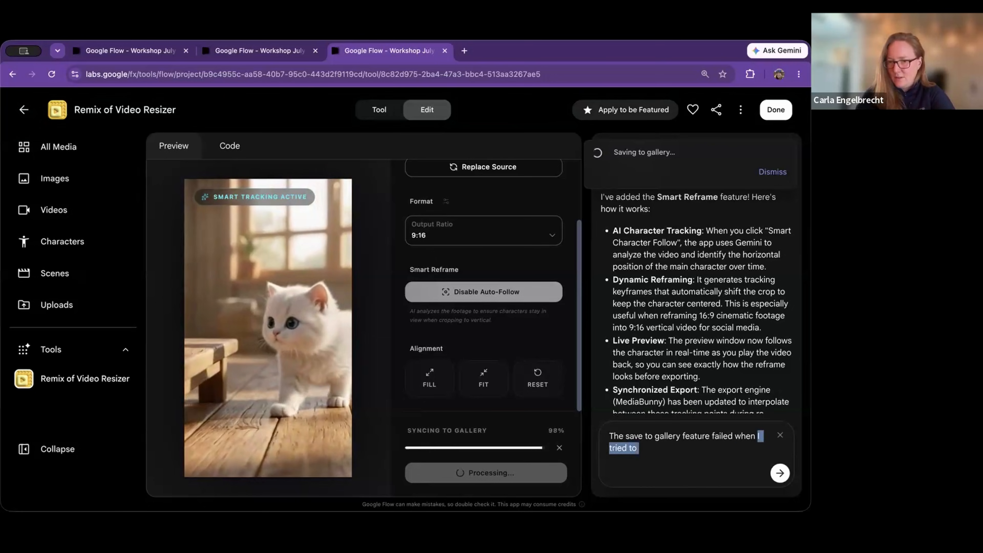
pyautogui.press('BackSpace')
pyautogui.write('. ')
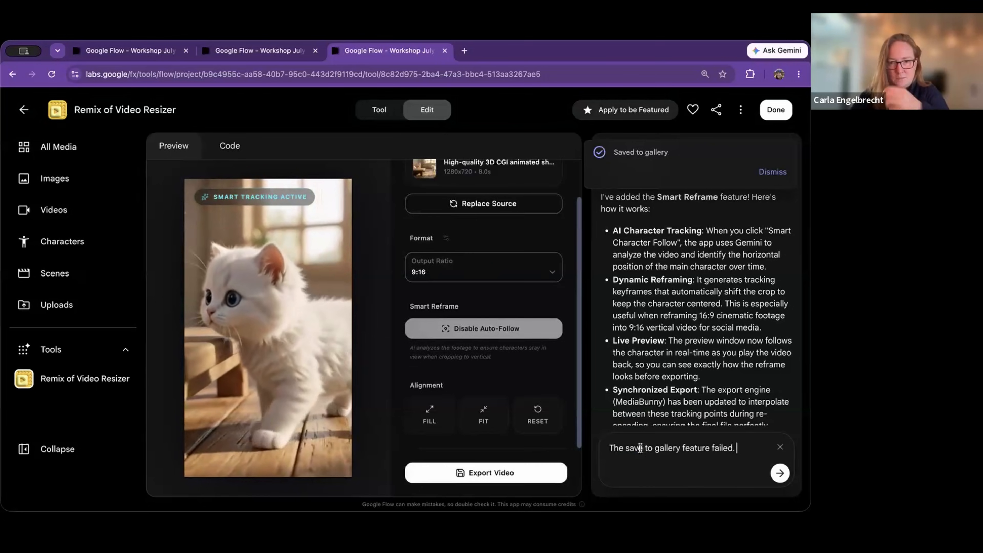
# Add a second sentence to the message: "No video was saved ."
pyautogui.write('No video was saved to the ')
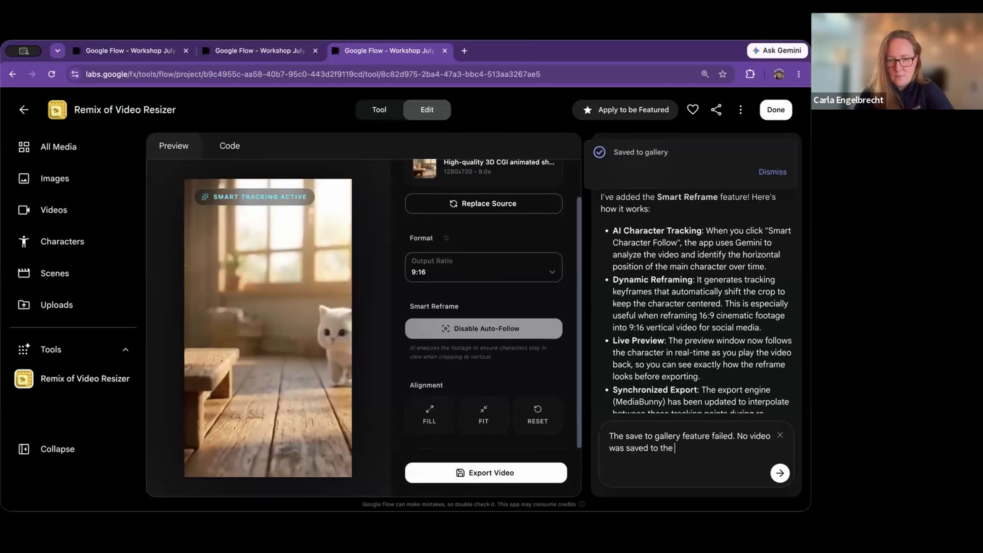
pyautogui.write('g')
pyautogui.press('BackSpace')
pyautogui.press('BackSpace')
pyautogui.press('BackSpace')
pyautogui.press('BackSpace')
pyautogui.press('BackSpace')
pyautogui.press('BackSpace')
pyautogui.press('BackSpace')
pyautogui.press('BackSpace')
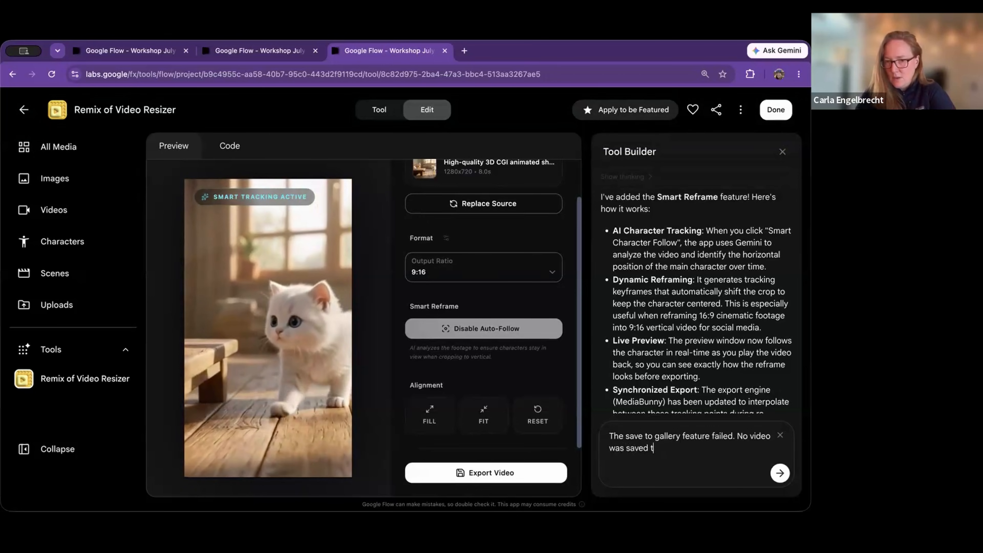
pyautogui.write('.')
# Copy the entire unsent message and clear it from the Tool Builder prompt
pyautogui.hotkey('ctrl', 'a')
pyautogui.press('super+c')
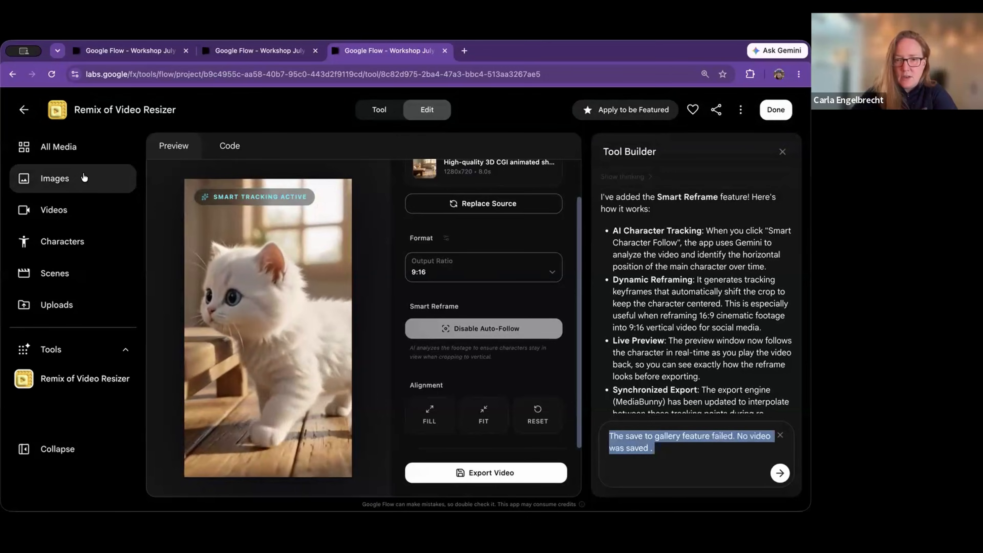
pyautogui.press('BackSpace')
# Check the project's full media collection for the exported kitten video, going back to the resizer in between
pyautogui.click(59, 151)
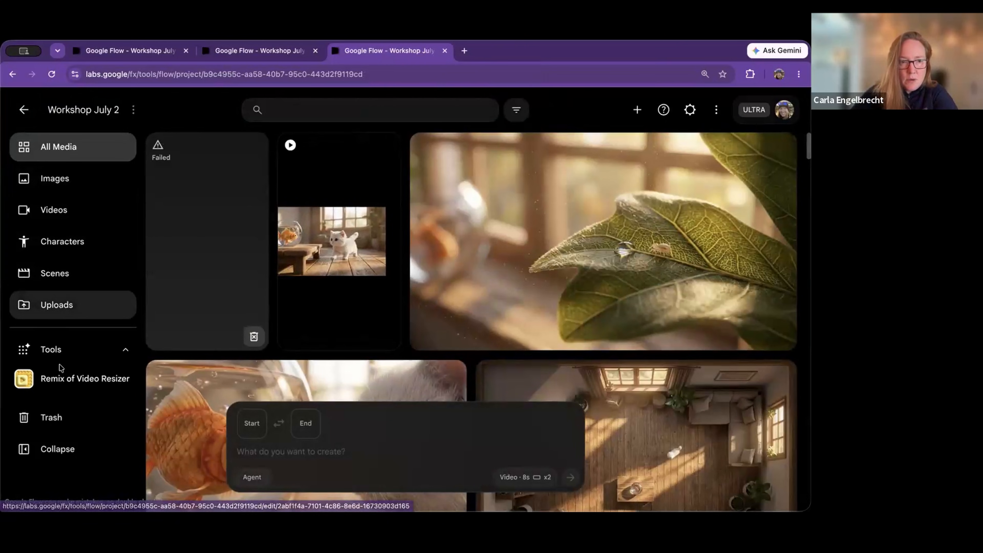
pyautogui.click(58, 379)
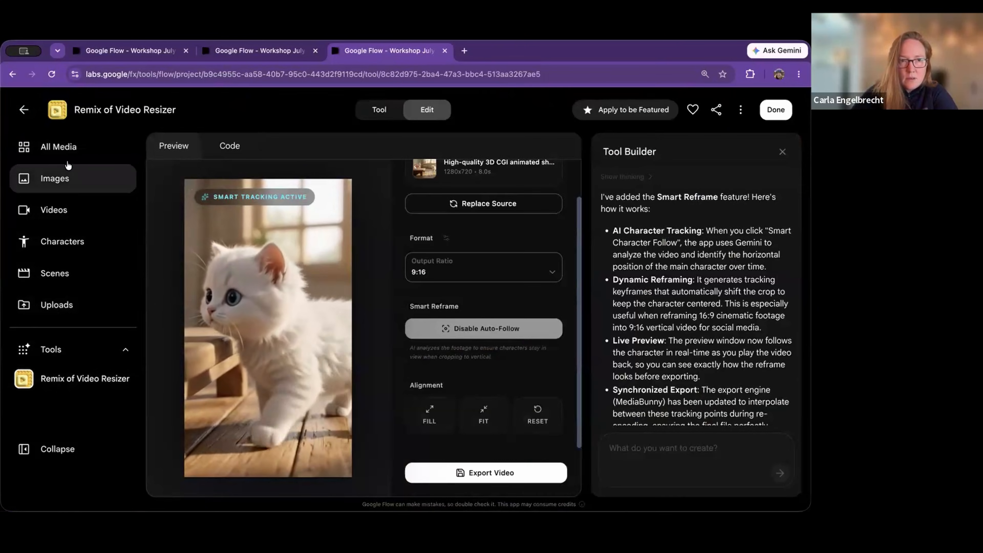
pyautogui.click(65, 152)
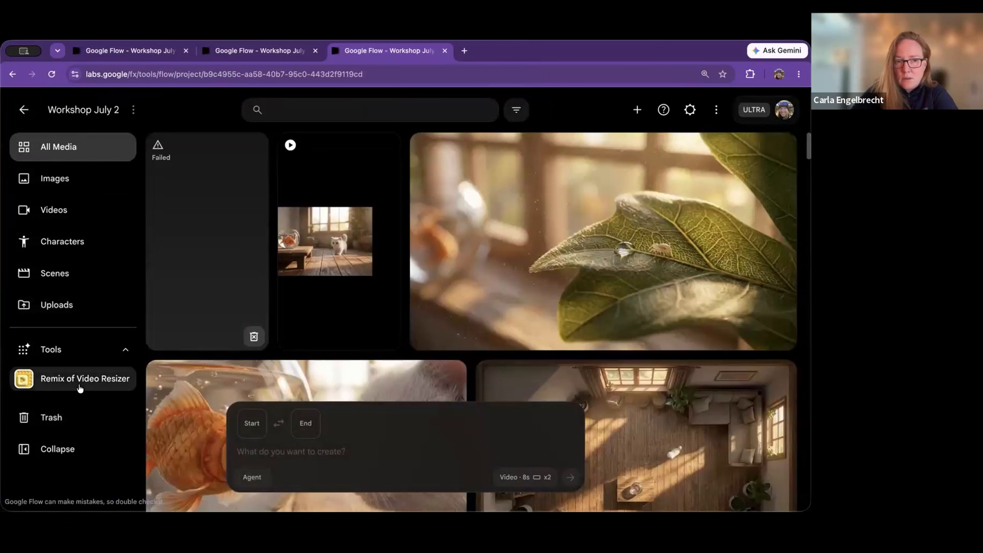
# Reopen Remix of Video Resizer, paste the copied message about the failed gallery save into the Tool Builder prompt, and send it
pyautogui.click(81, 380)
pyautogui.press('super+v')
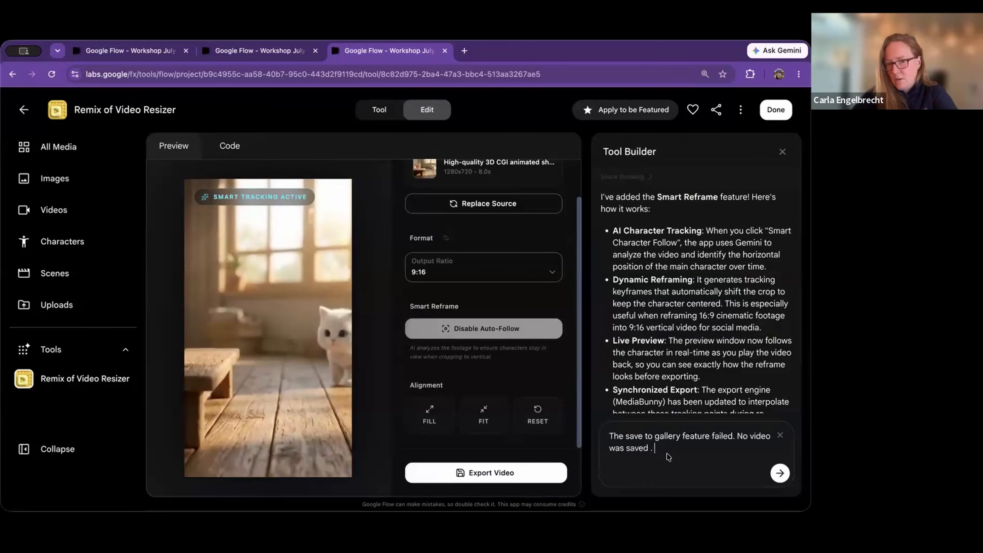
pyautogui.click(780, 473)
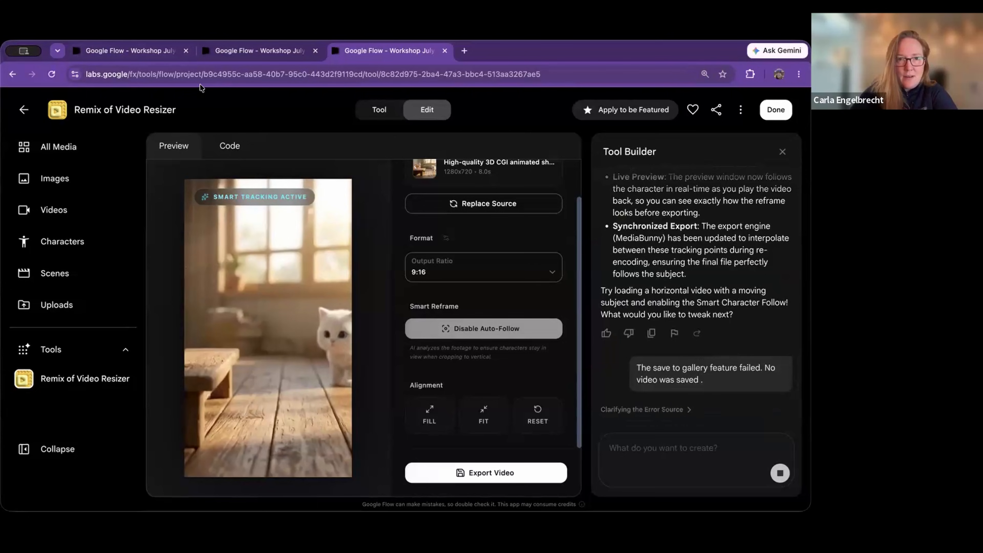
# Switch back to the remixed Storyboard Studio Pro tool and reload its page
pyautogui.click(221, 54)
pyautogui.click(141, 53)
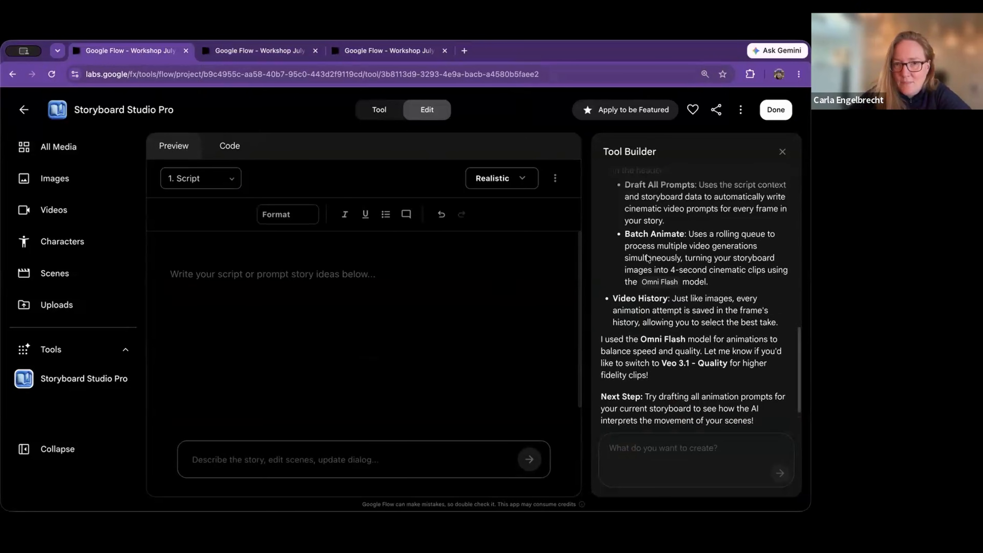
pyautogui.press('super+r')
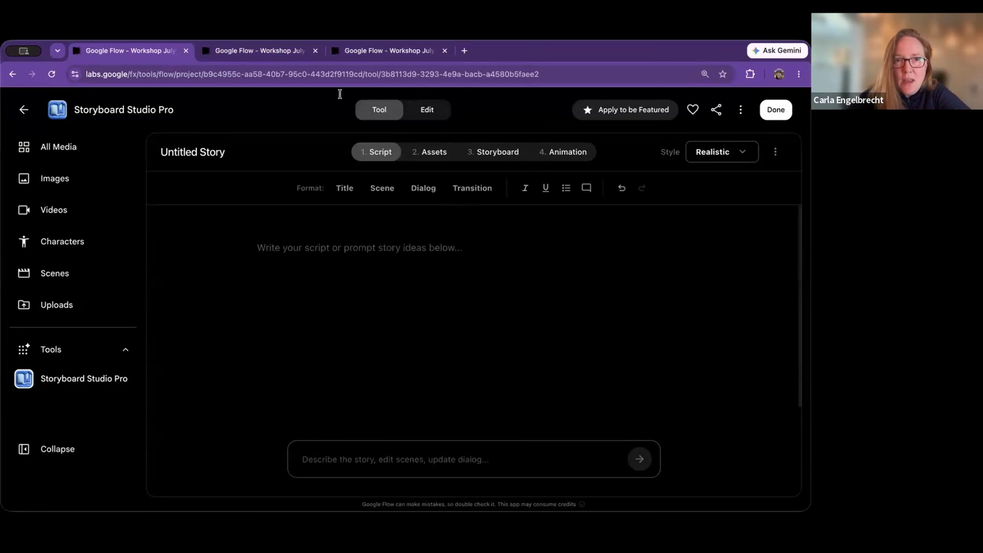
# Open the original Storyboard Studio from the Prompting section of the tool gallery for comparison, and return to Storyboard Studio Pro
pyautogui.click(279, 55)
pyautogui.click(72, 349)
pyautogui.scroll(-1, 283, 368)
pyautogui.scroll(-15, 283, 368)
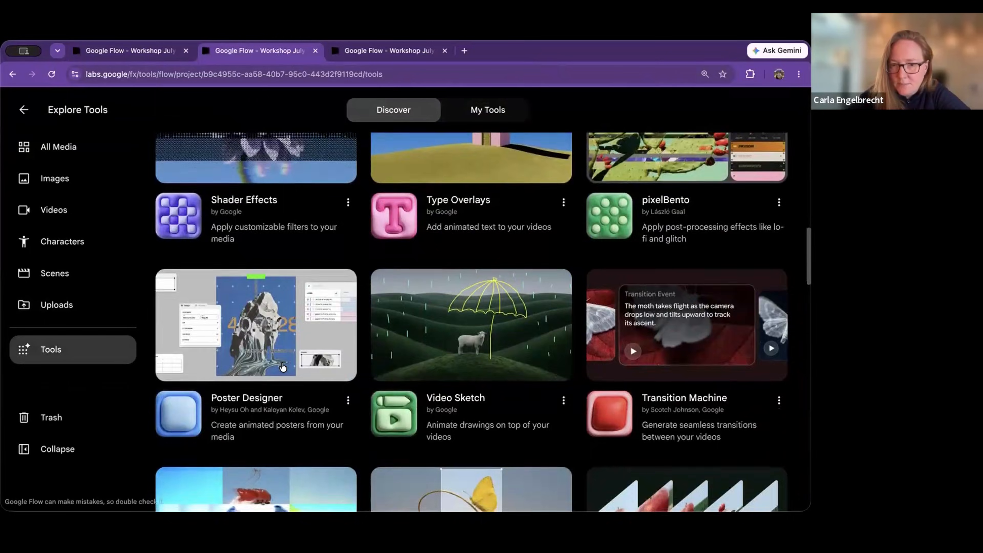
pyautogui.scroll(-7, 282, 368)
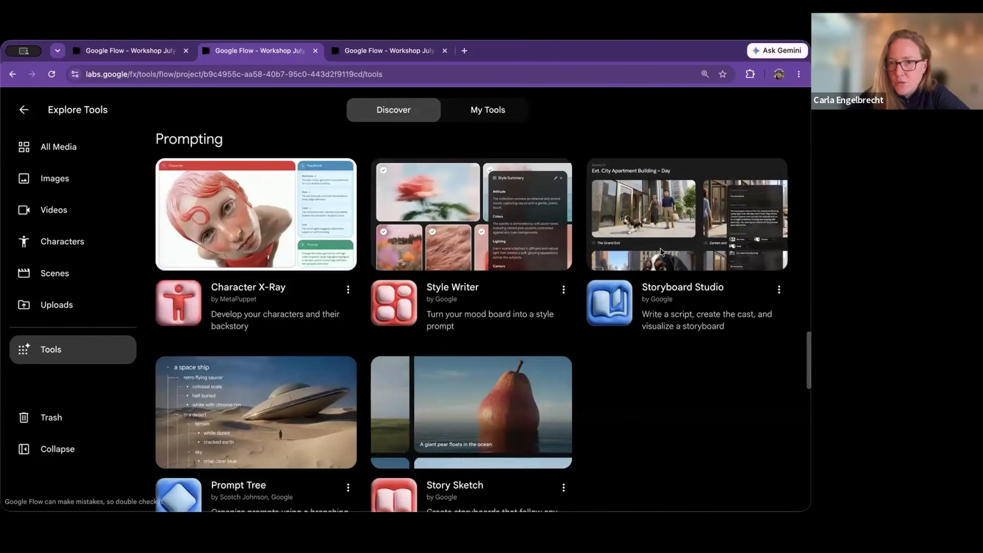
pyautogui.click(660, 252)
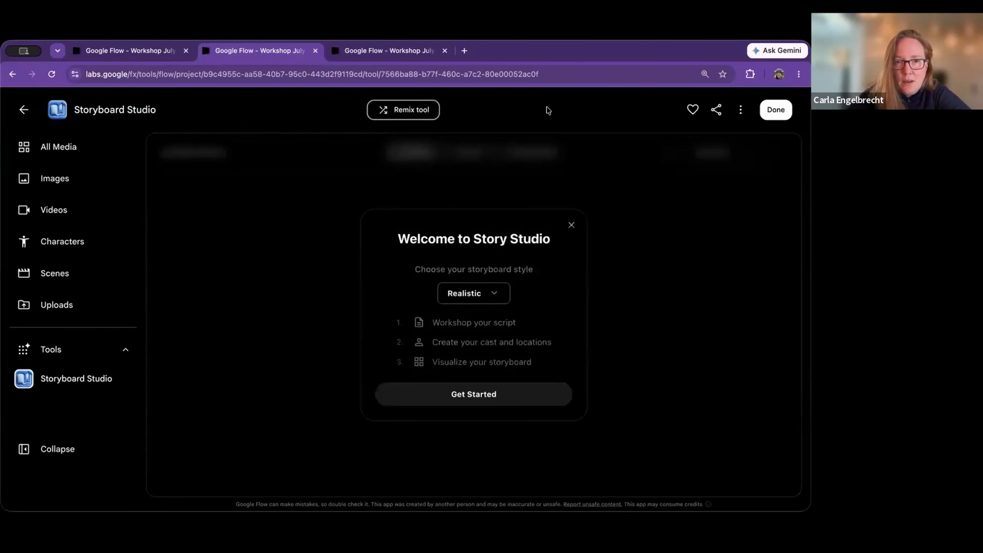
pyautogui.click(146, 58)
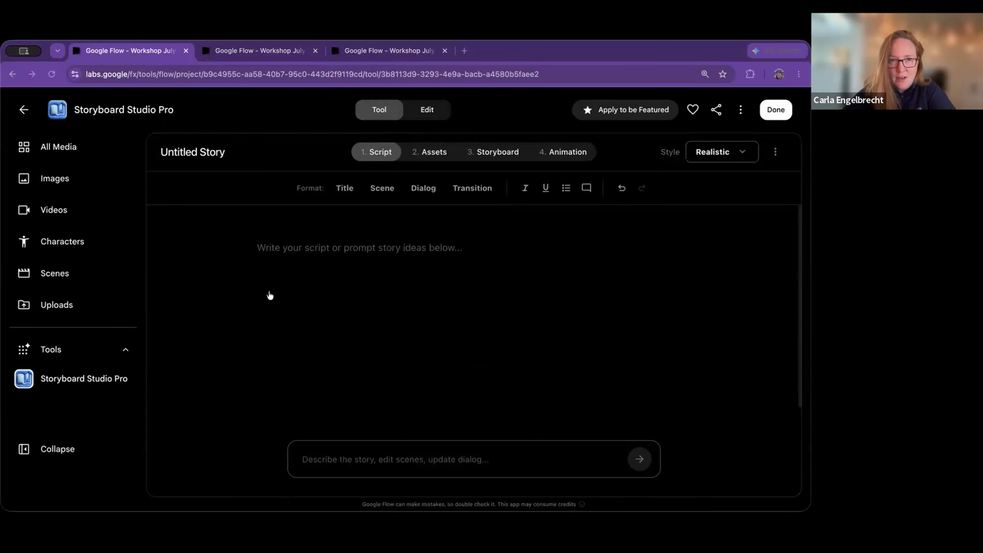
pyautogui.click(279, 287)
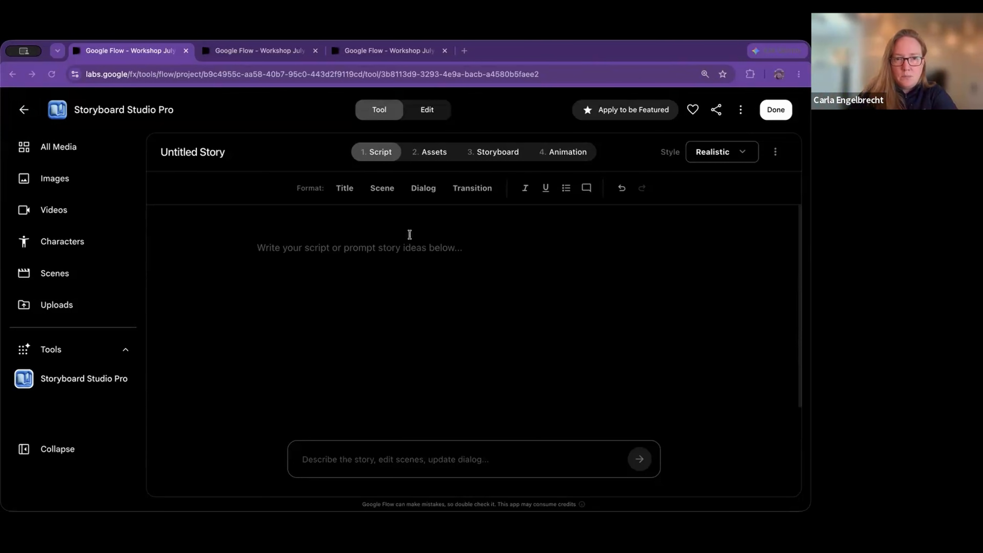
# Open Storyboard Studio Pro for editing, submit the copied story prompt to generate a script, and read through the generated script
pyautogui.click(409, 234)
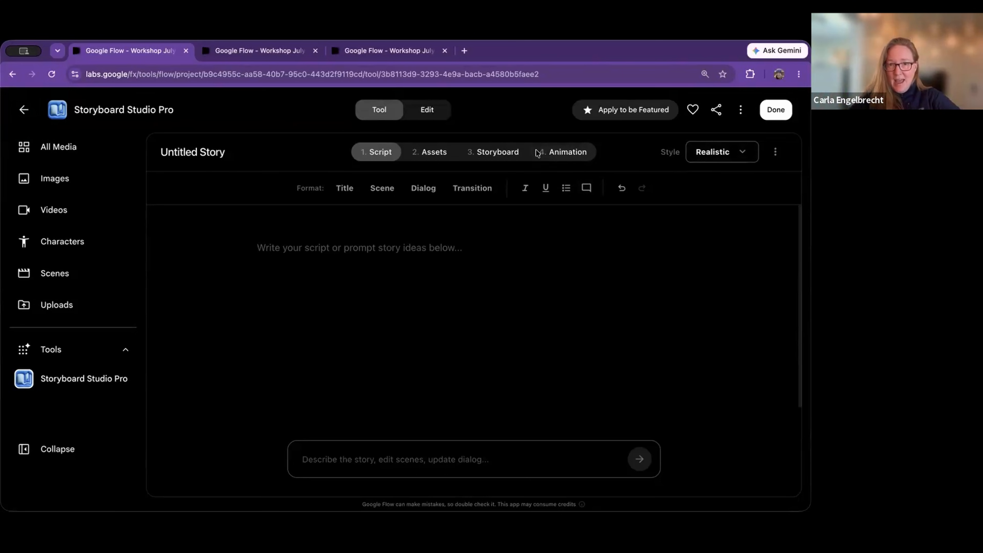
pyautogui.click(426, 108)
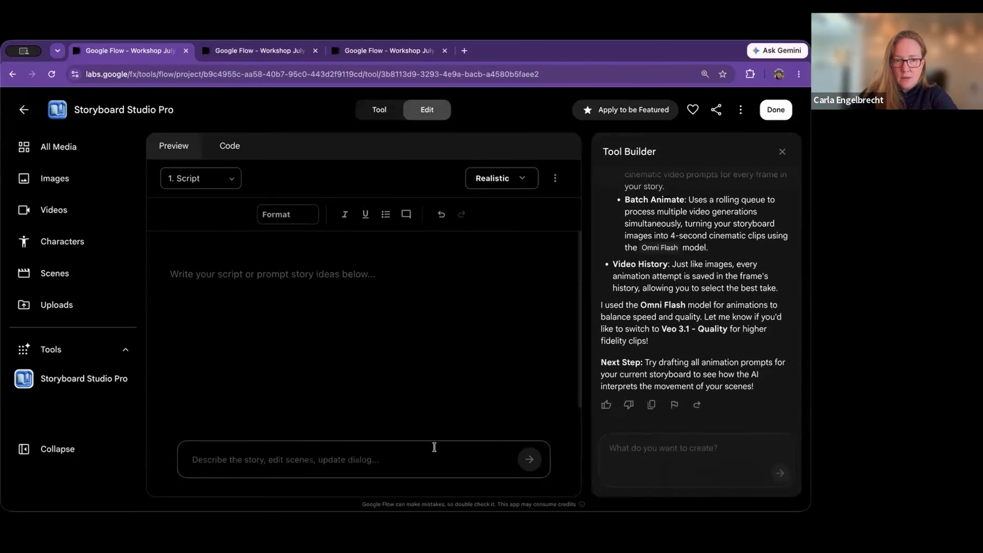
pyautogui.press('super+v')
pyautogui.click(529, 460)
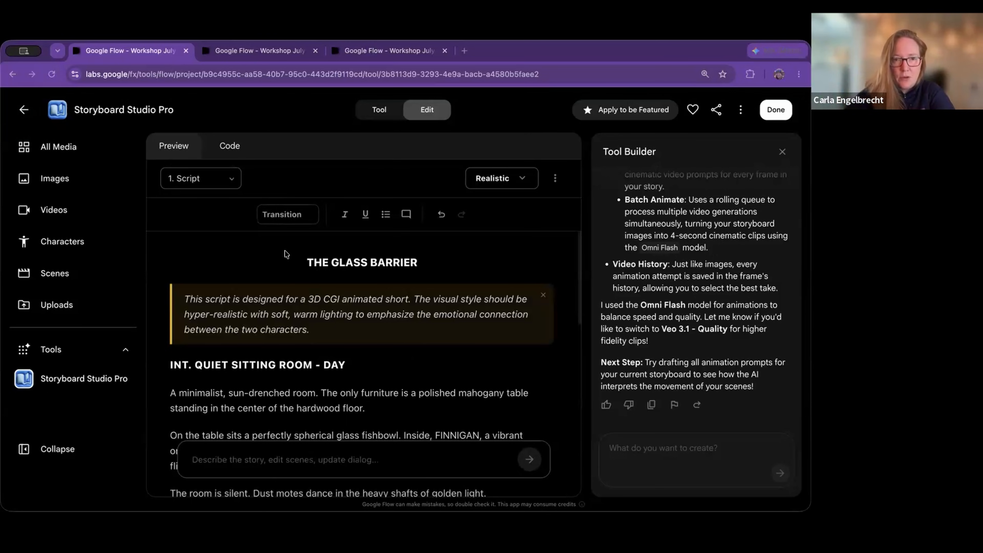
pyautogui.scroll(-2, 286, 271)
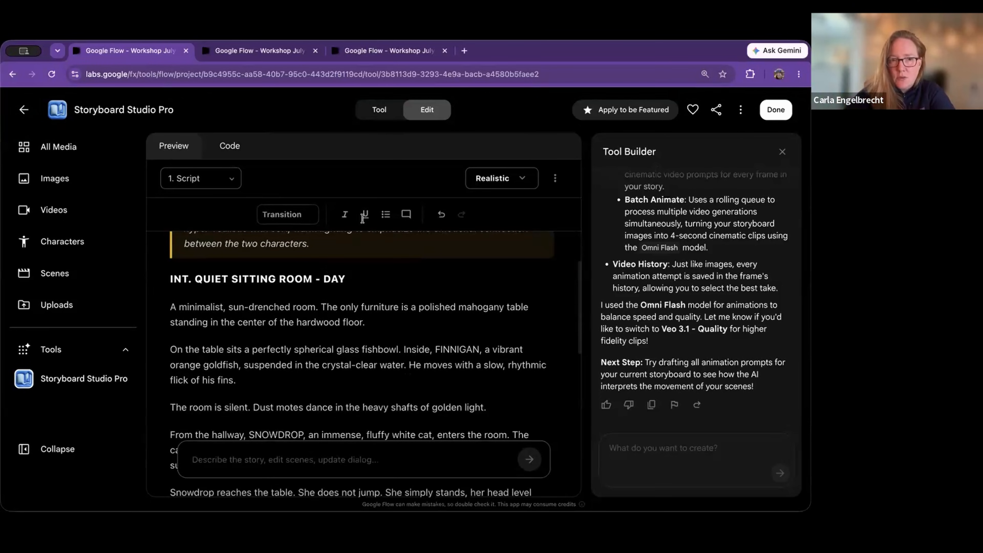
pyautogui.scroll(5, 354, 250)
pyautogui.scroll(-15, 341, 271)
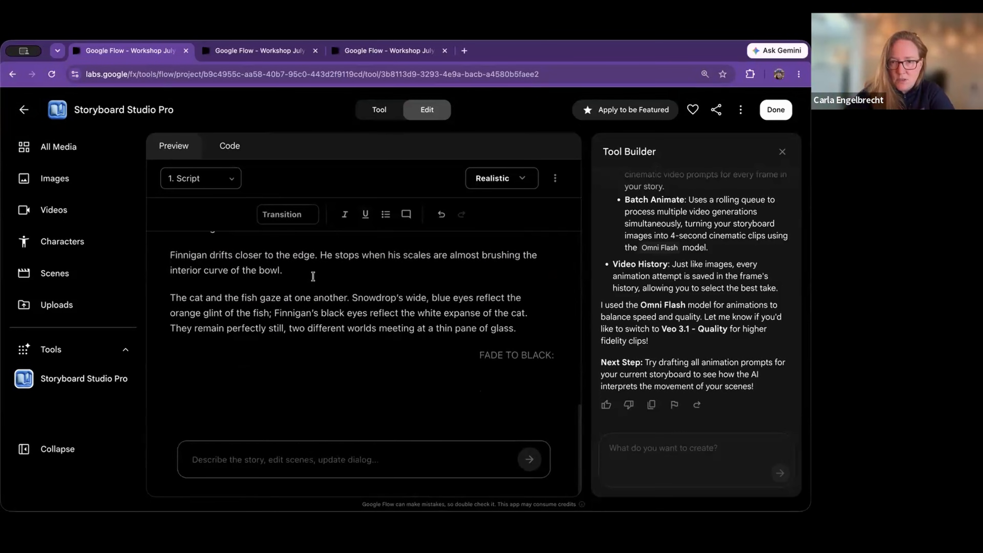
# Open the Assets stage of the storyboard tool and check its Characters, Locations and Props sections
pyautogui.click(229, 187)
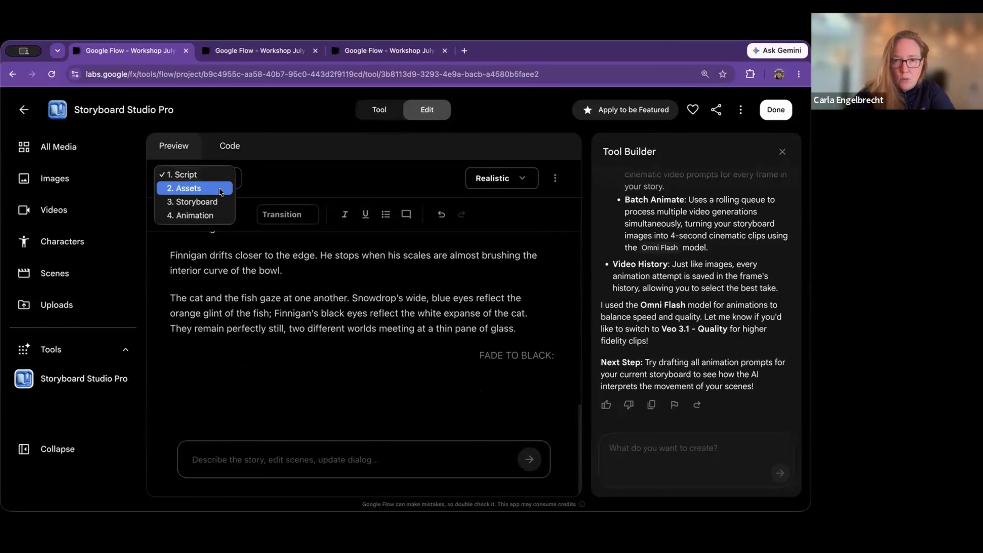
pyautogui.click(220, 192)
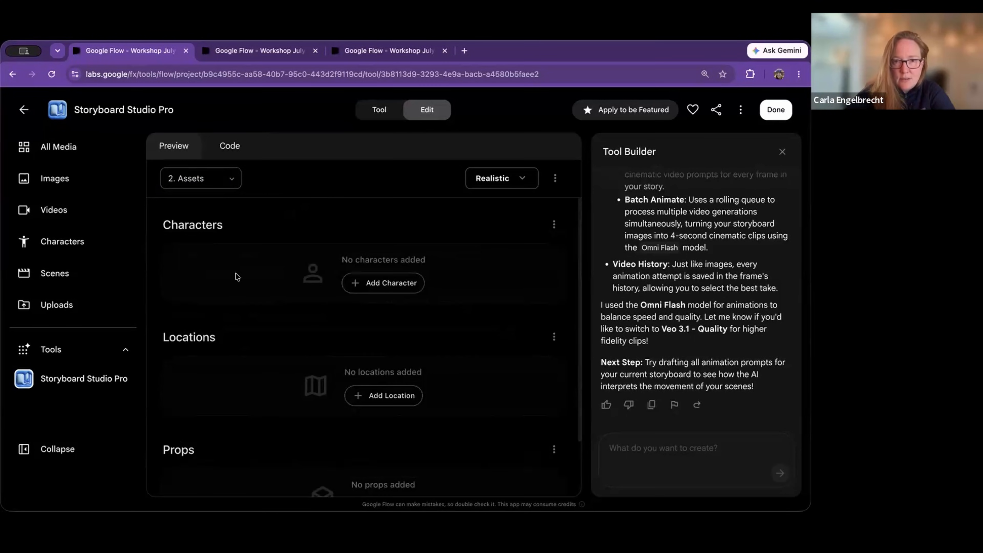
pyautogui.scroll(-1, 416, 264)
pyautogui.scroll(1, 416, 265)
pyautogui.scroll(-3, 416, 264)
pyautogui.scroll(3, 410, 271)
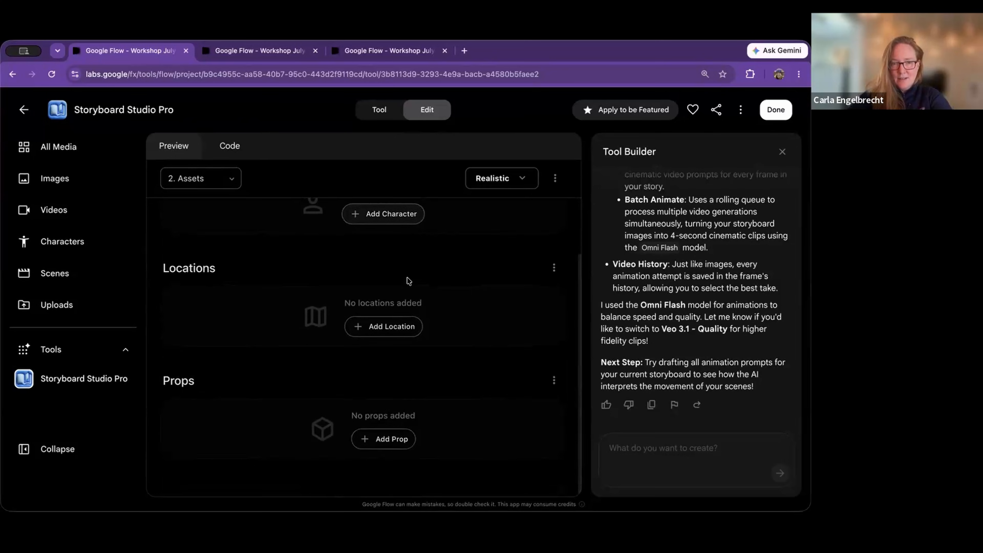
pyautogui.scroll(-1, 404, 273)
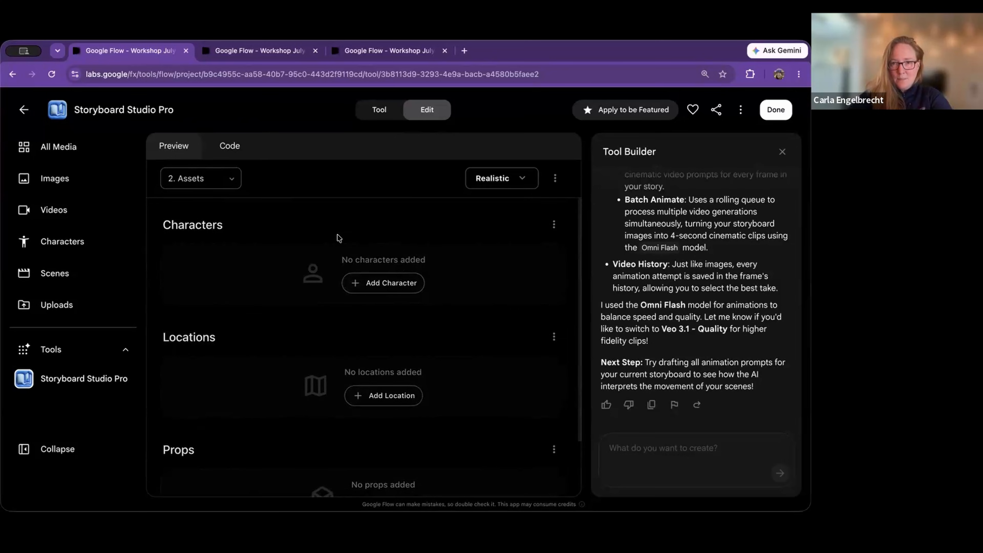
# Go back to the Script stage, return to Assets, and check the story's options for anything that extracts assets
pyautogui.click(232, 182)
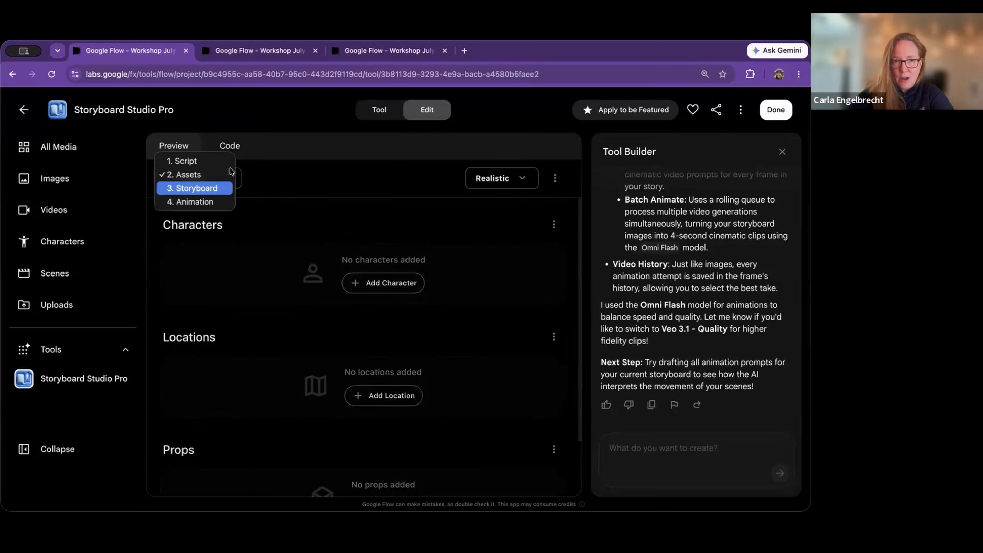
pyautogui.click(218, 171)
pyautogui.click(212, 171)
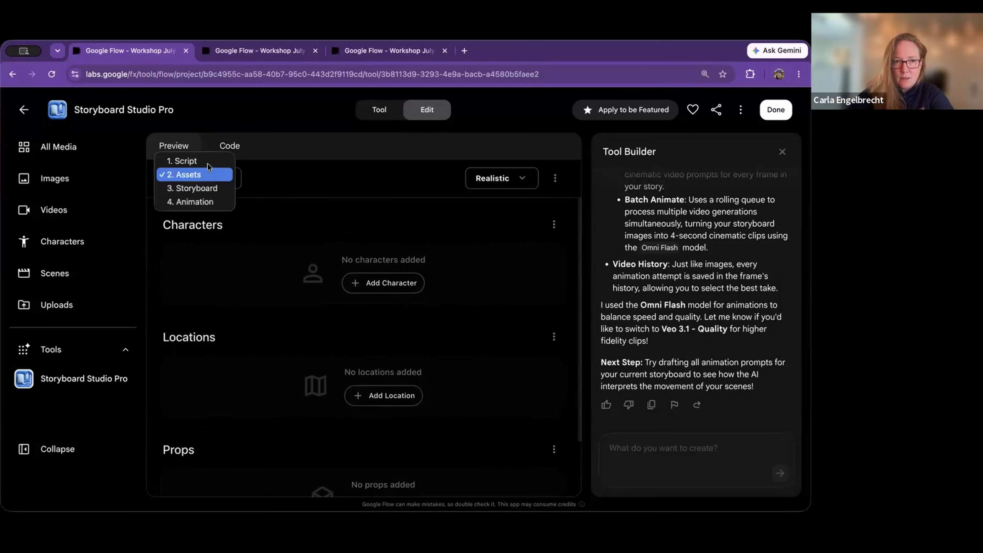
pyautogui.click(209, 166)
pyautogui.click(205, 179)
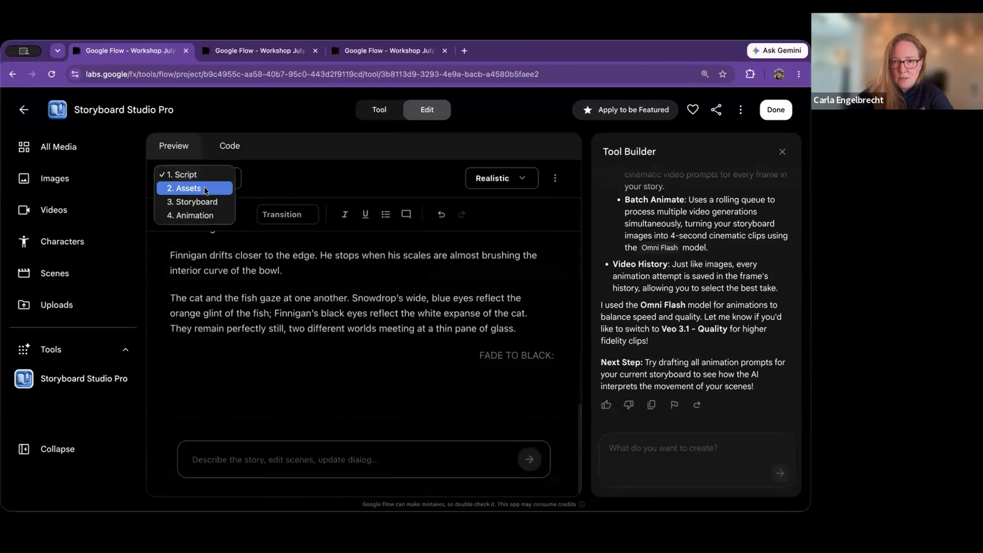
pyautogui.click(206, 188)
pyautogui.click(556, 177)
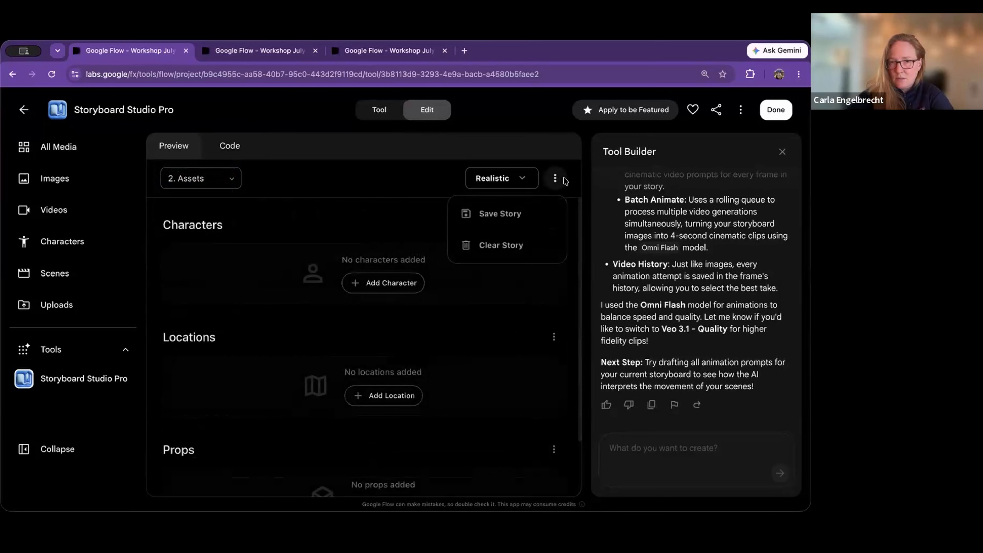
pyautogui.click(420, 201)
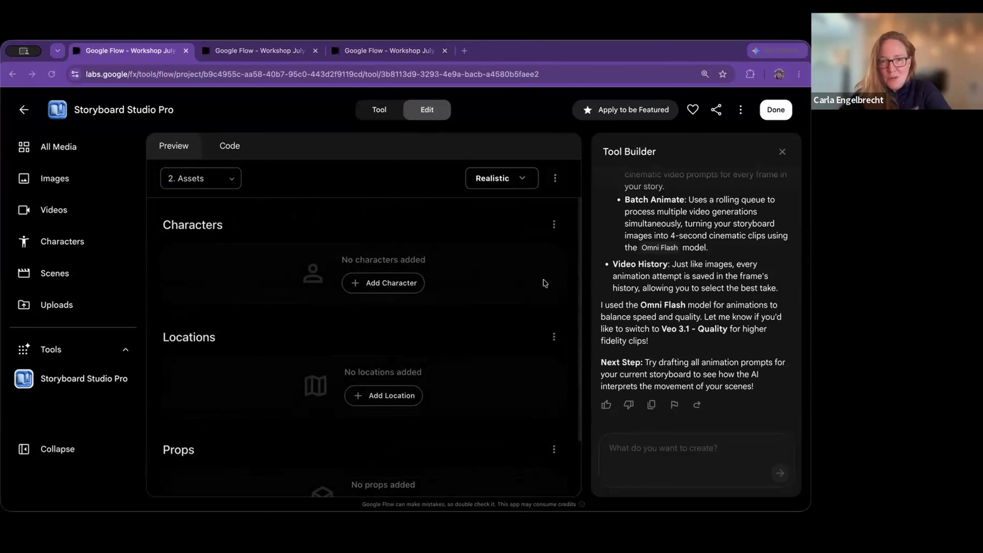
# Switch to Video Resizer Pro and read the Tool Builder's reply about the failed gallery save
pyautogui.click(362, 51)
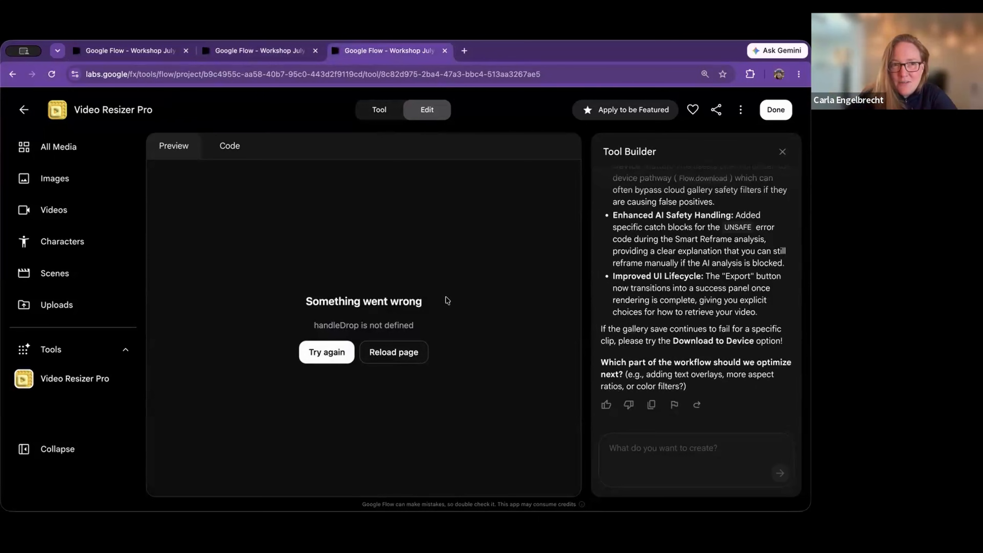
pyautogui.scroll(5, 742, 286)
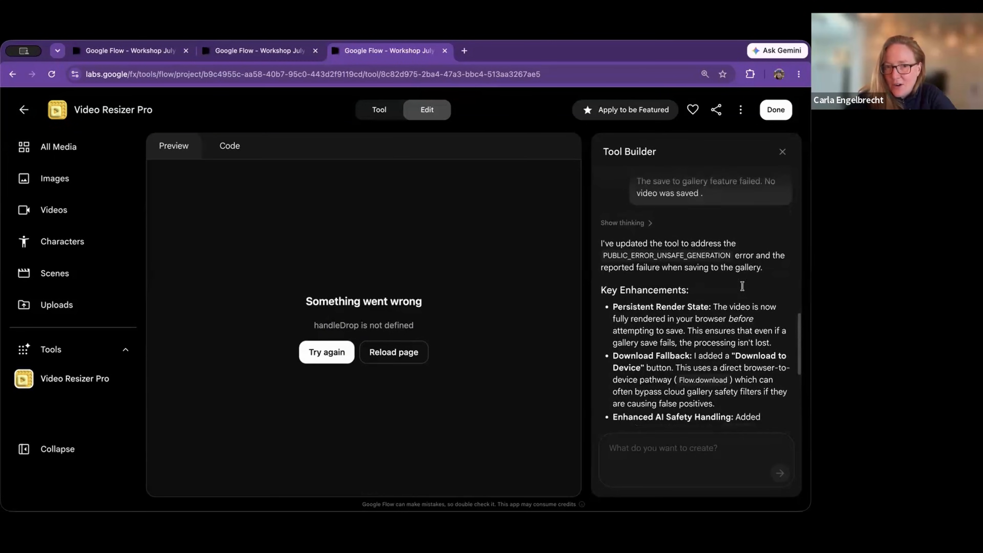
pyautogui.scroll(-3, 703, 280)
pyautogui.scroll(-3, 703, 280)
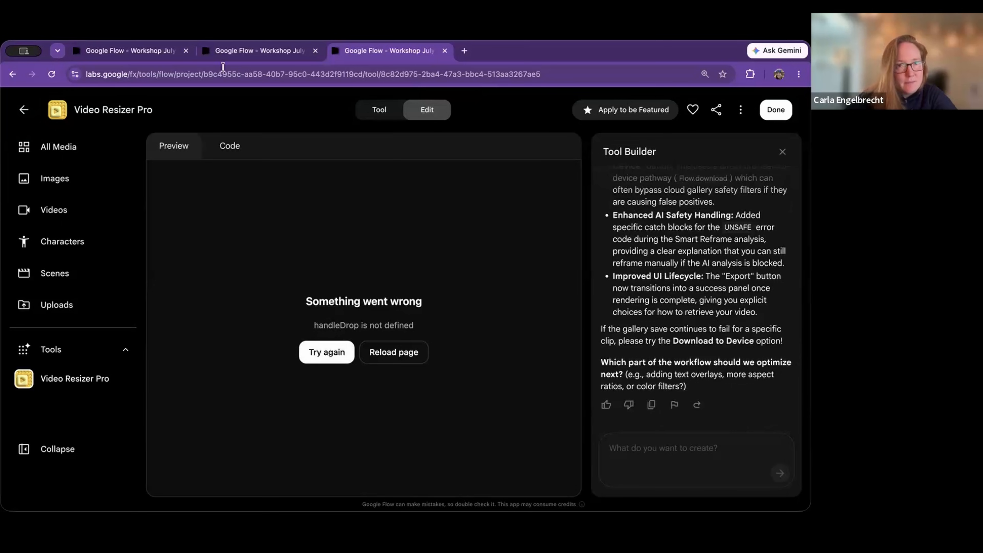
# From the original Storyboard Studio page, browse My Tools and open 4 - Studio Production Suite
pyautogui.click(139, 44)
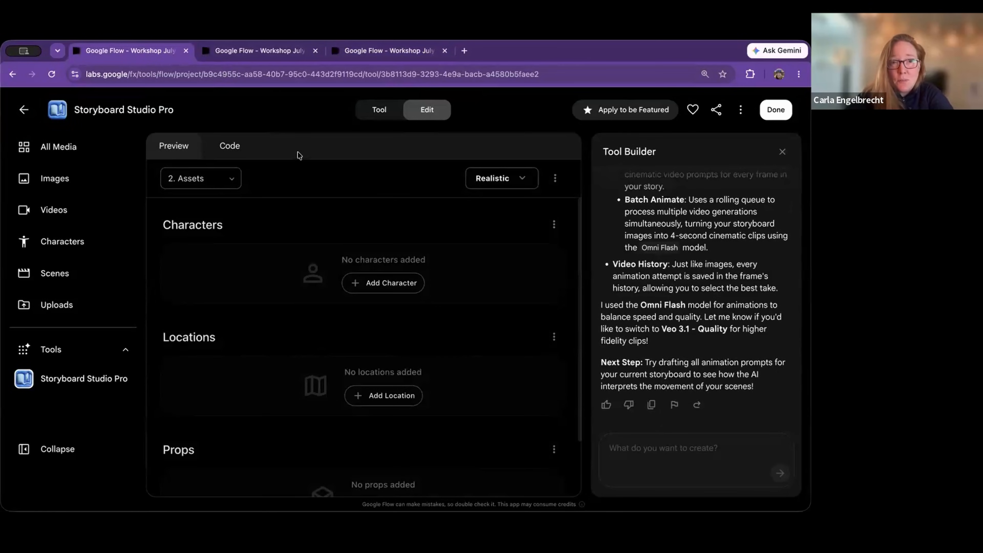
pyautogui.click(238, 51)
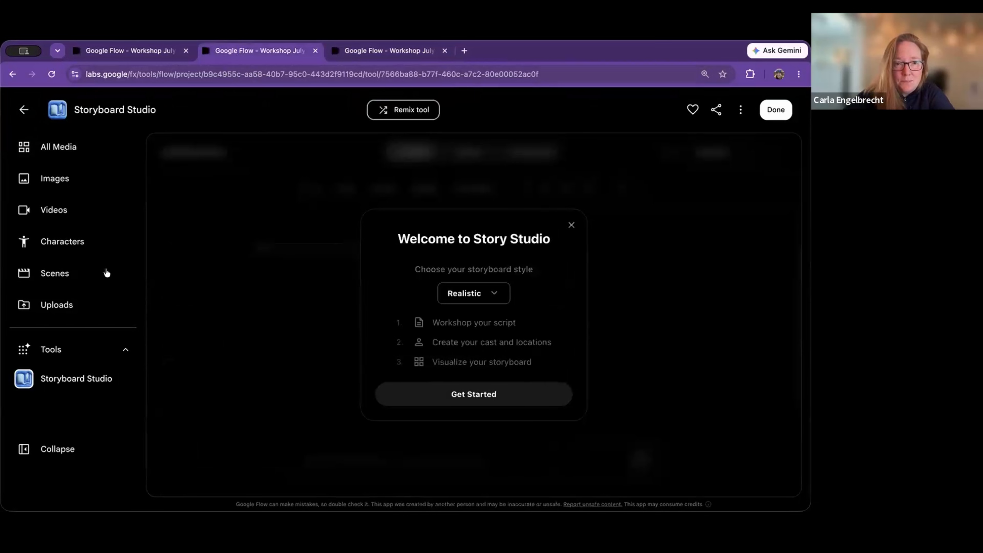
pyautogui.click(63, 348)
pyautogui.click(472, 118)
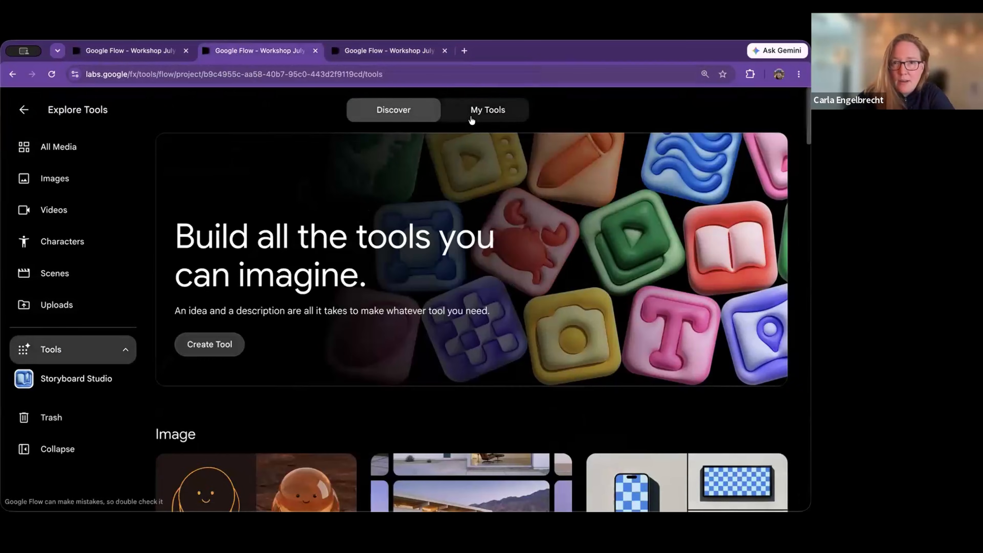
pyautogui.scroll(-12, 397, 267)
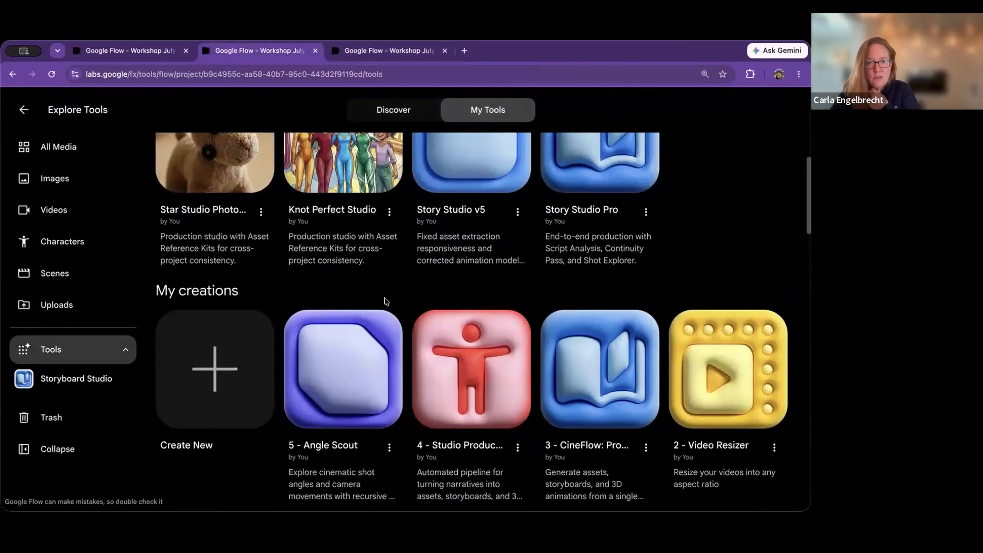
pyautogui.scroll(-20, 385, 302)
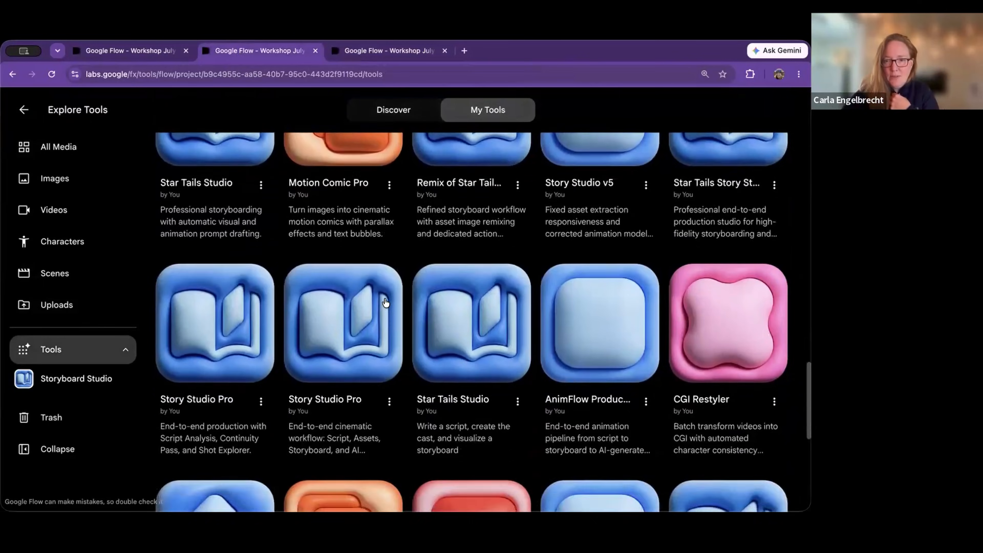
pyautogui.scroll(14, 385, 301)
pyautogui.scroll(15, 386, 302)
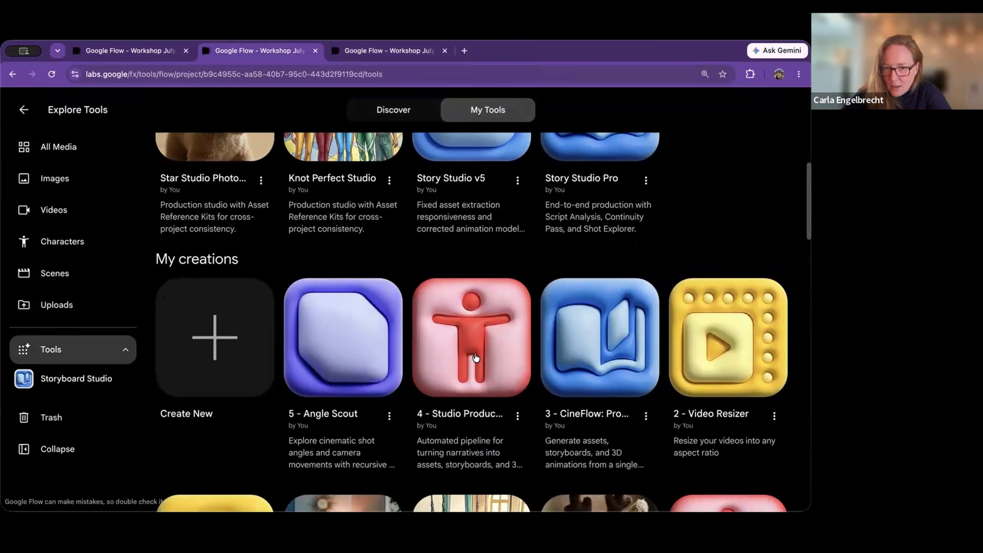
pyautogui.click(485, 344)
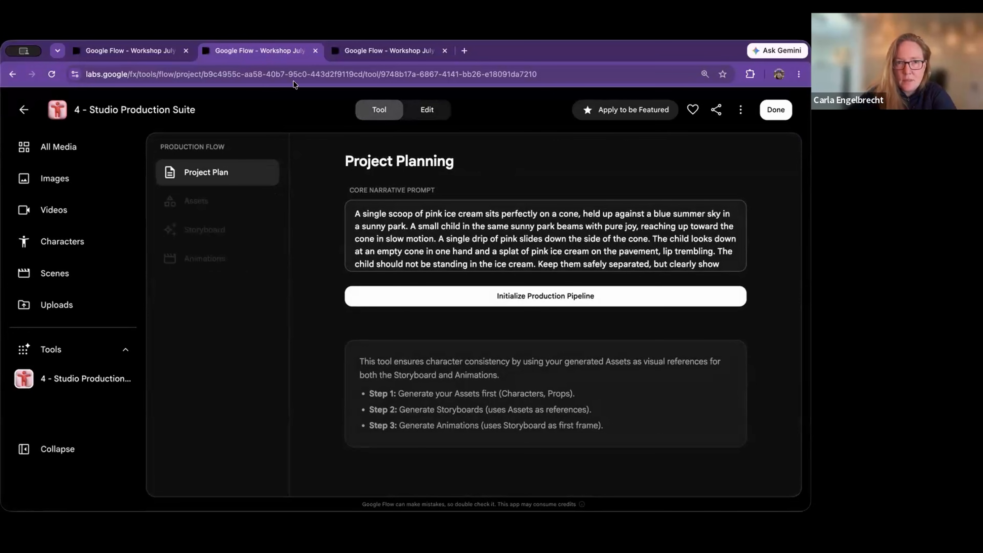
# From the Storyboard Studio Pro page, go to My Tools and open 3 - CineFlow: Prompt to Animation
pyautogui.click(158, 50)
pyautogui.click(68, 353)
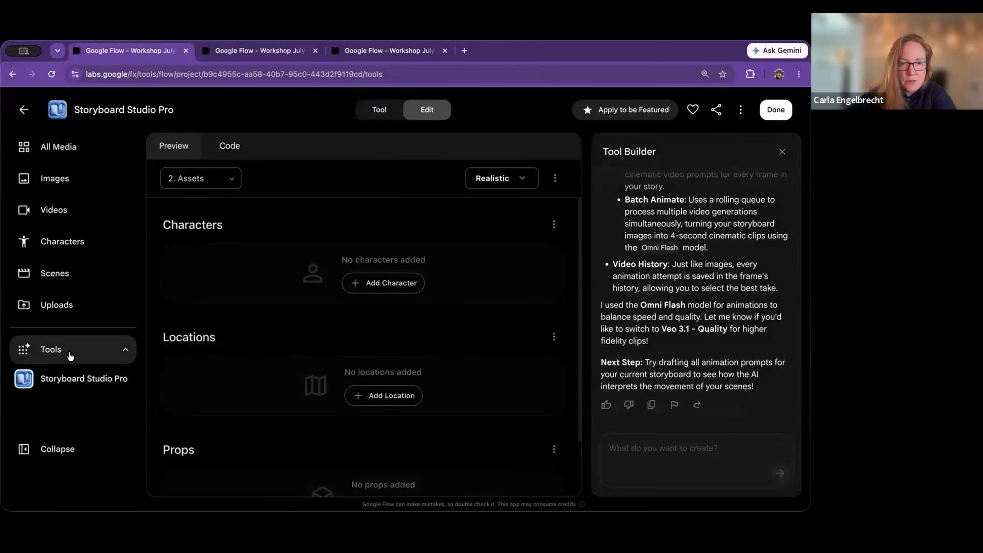
pyautogui.scroll(-12, 320, 336)
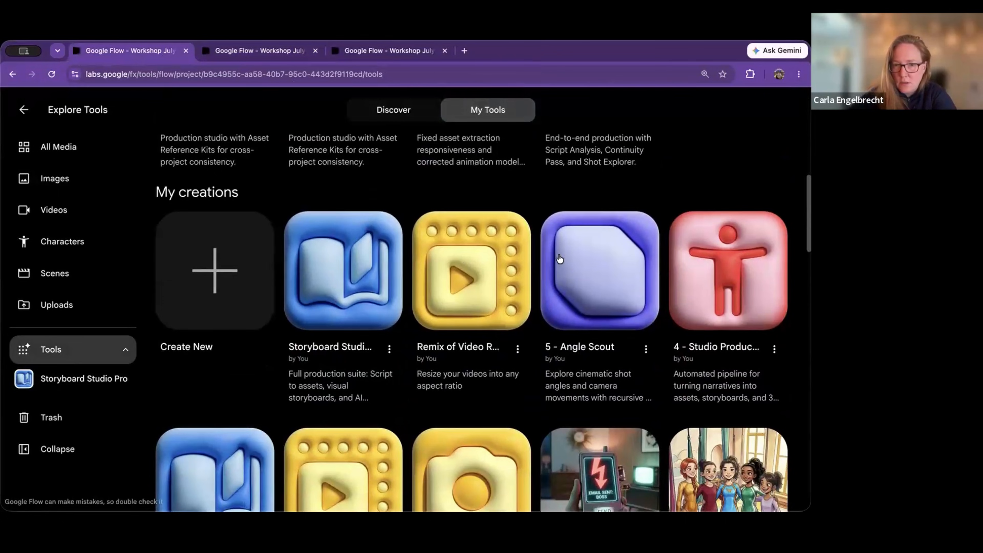
pyautogui.scroll(-3, 459, 283)
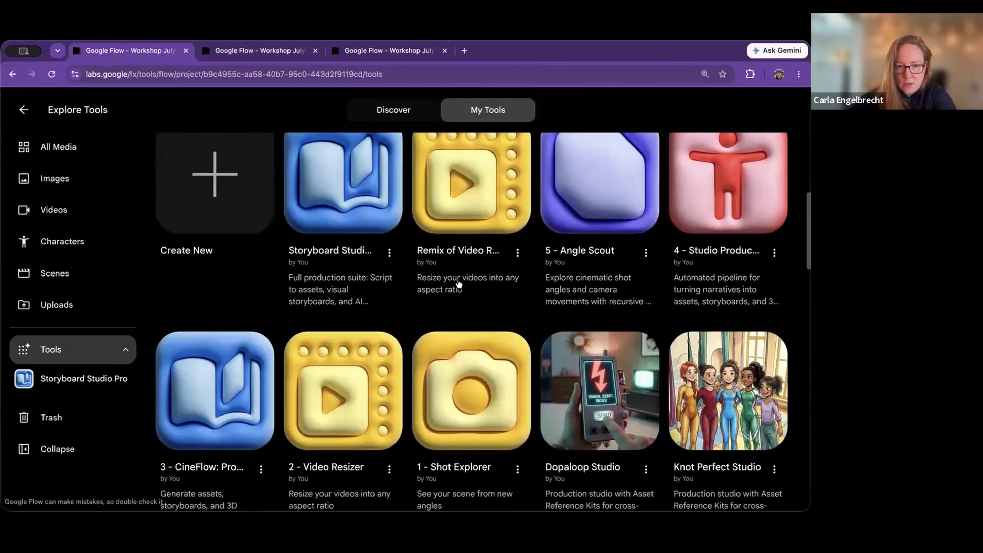
pyautogui.click(221, 386)
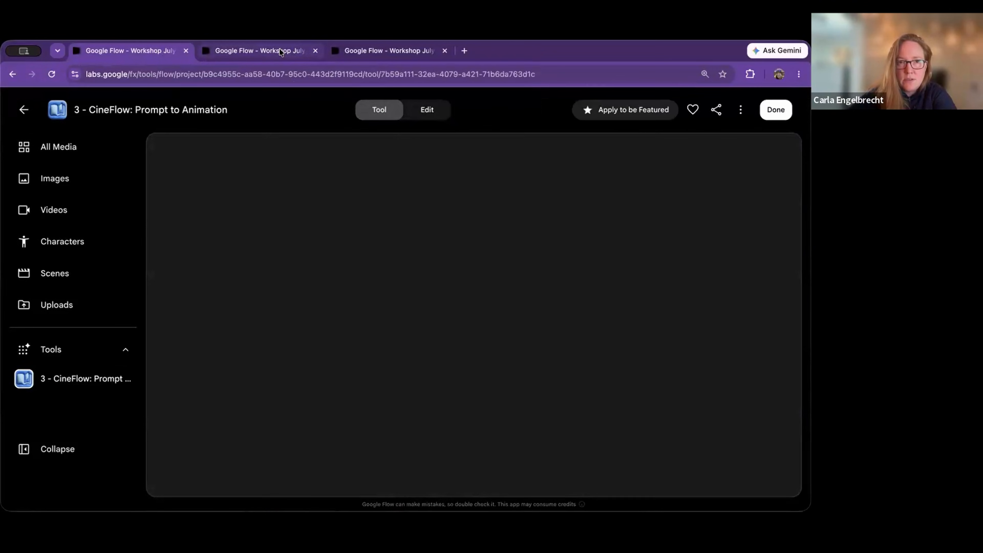
# Return to 4 - Studio Production Suite, open it for editing, and read the original build prompt at the start of its Tool Builder conversation
pyautogui.click(280, 51)
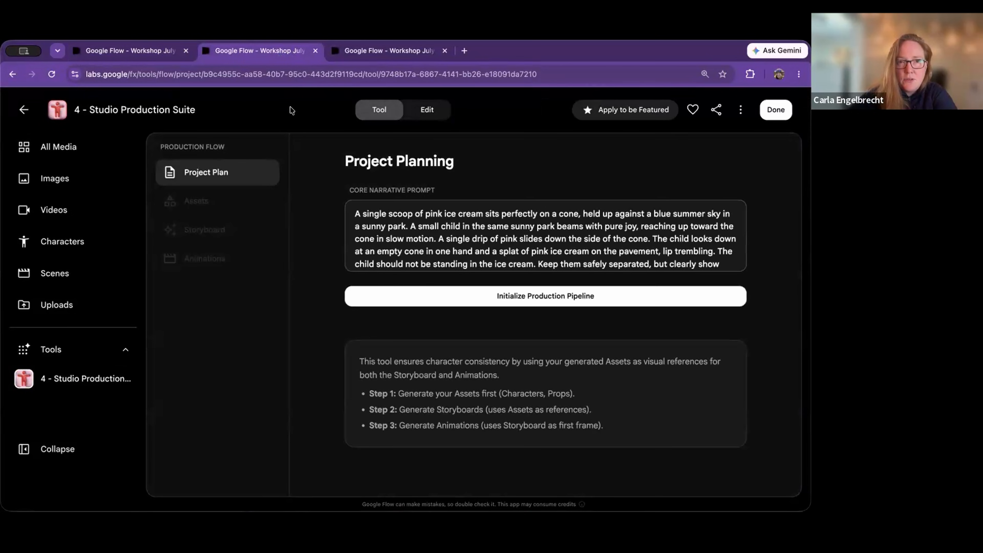
pyautogui.click(321, 261)
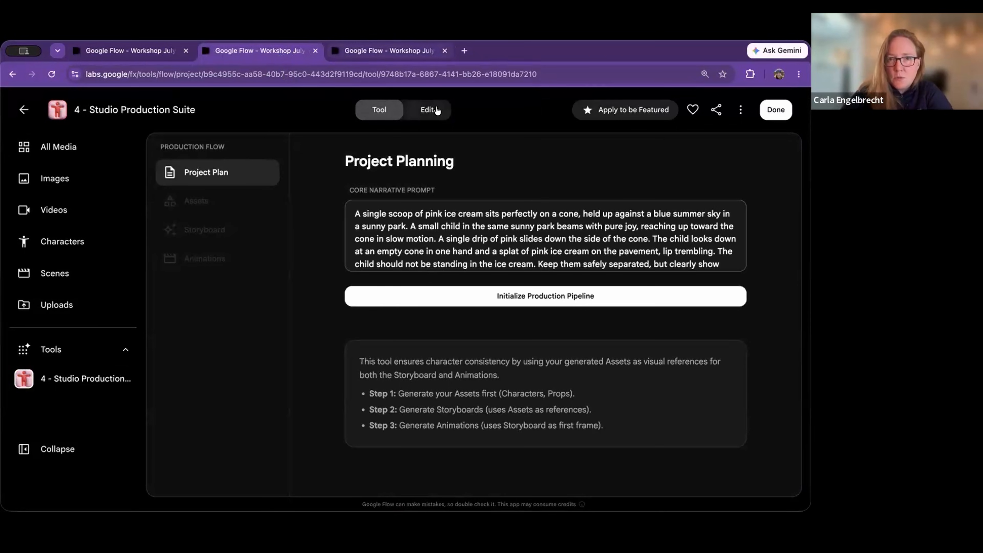
pyautogui.click(427, 110)
pyautogui.scroll(15, 640, 257)
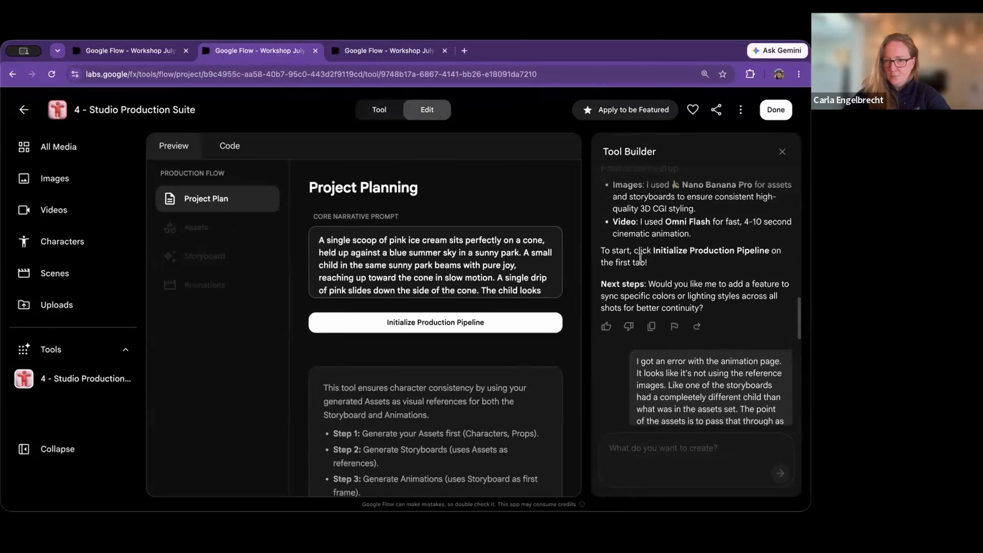
pyautogui.scroll(5, 639, 257)
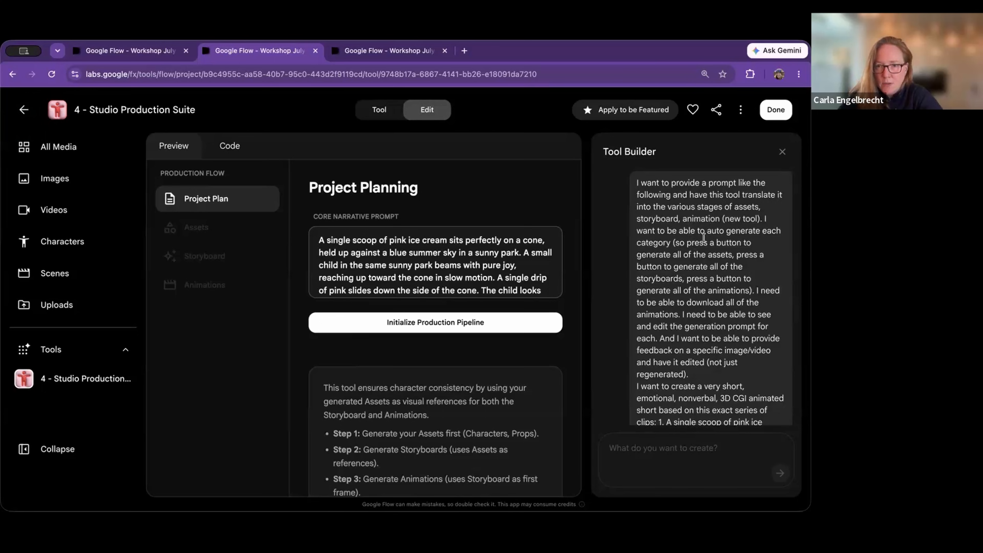
pyautogui.scroll(-1, 703, 237)
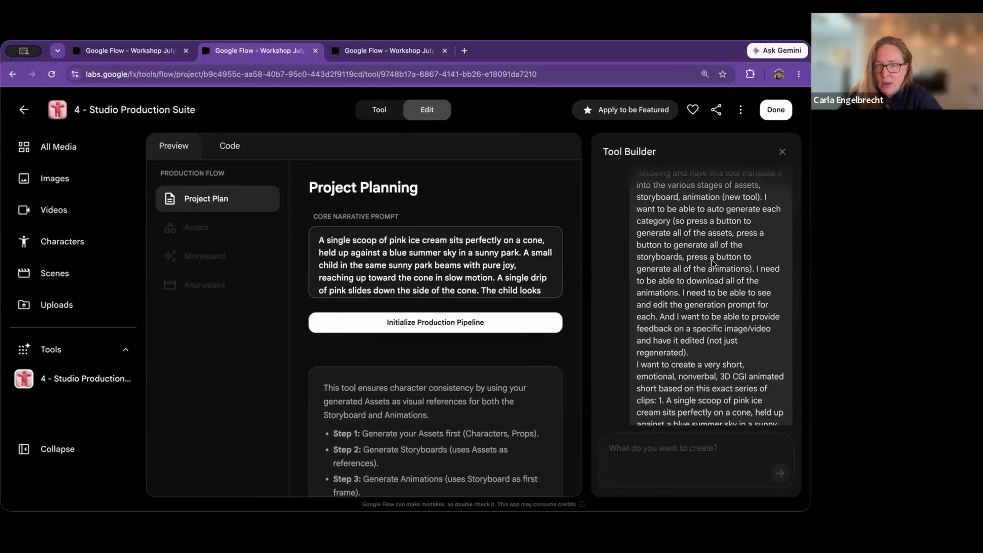
pyautogui.scroll(-1, 713, 262)
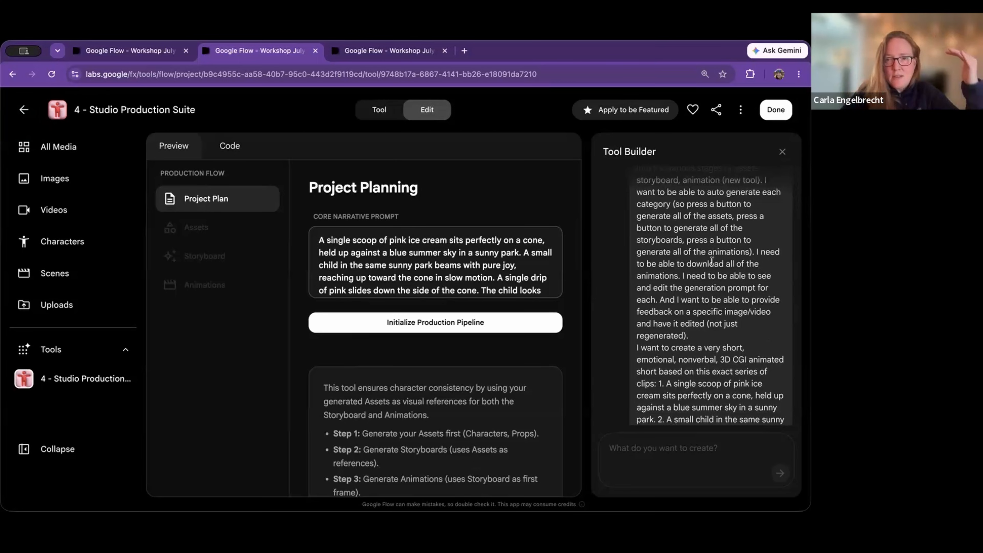
pyautogui.scroll(-1, 719, 271)
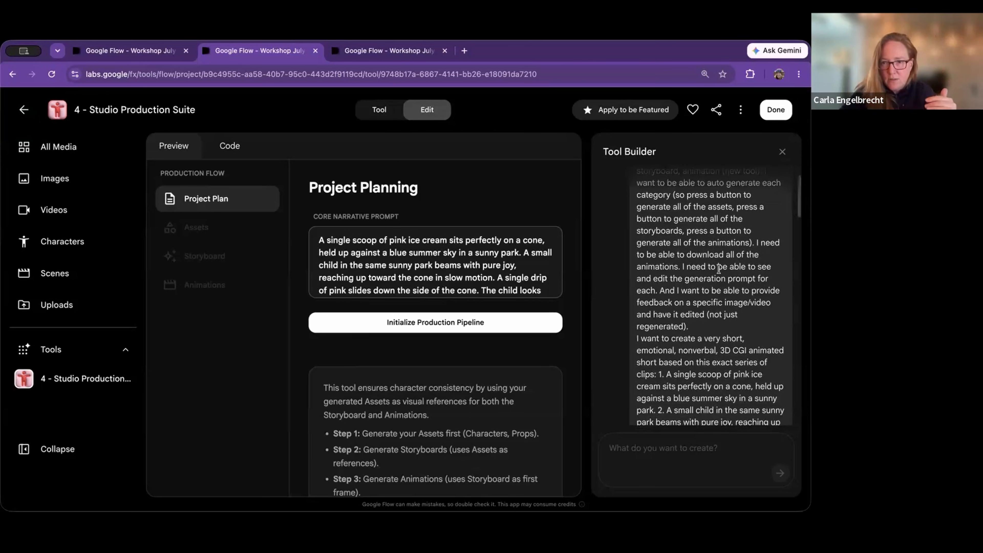
# Read the Studio Production Suite build prompt's requirements for generation, downloads and feedback, along with its ice cream short's clip descriptions
pyautogui.scroll(-2, 726, 279)
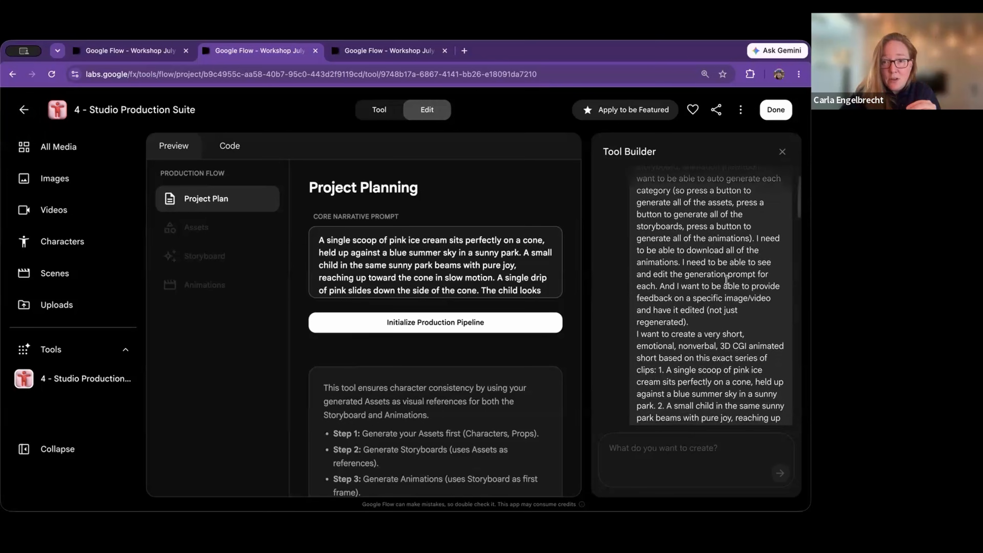
pyautogui.scroll(-1, 726, 280)
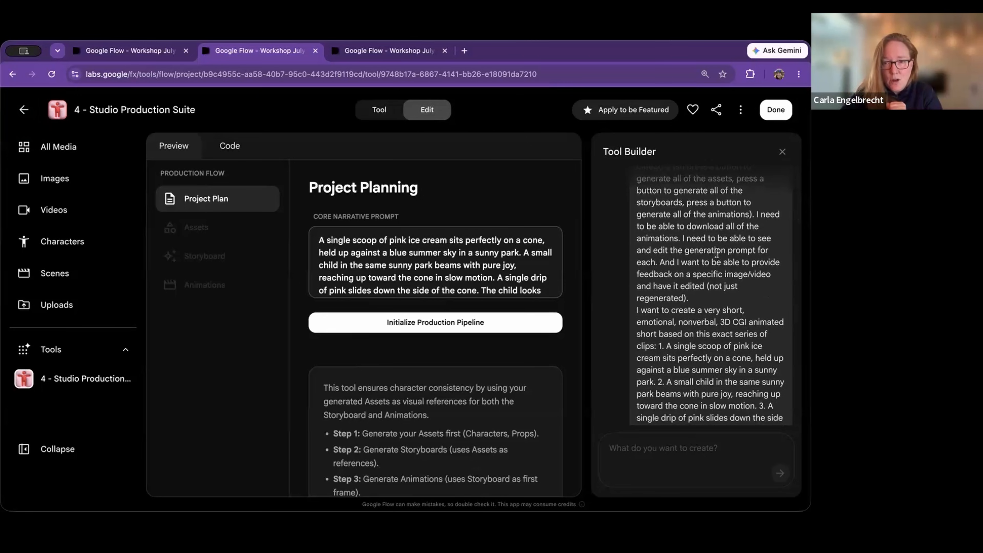
pyautogui.scroll(-1, 707, 267)
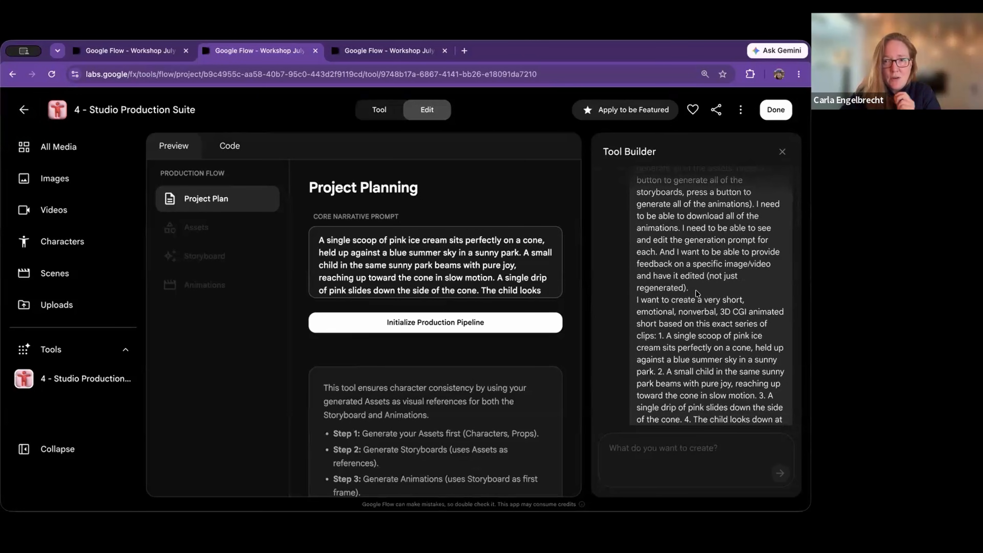
pyautogui.scroll(-5, 696, 289)
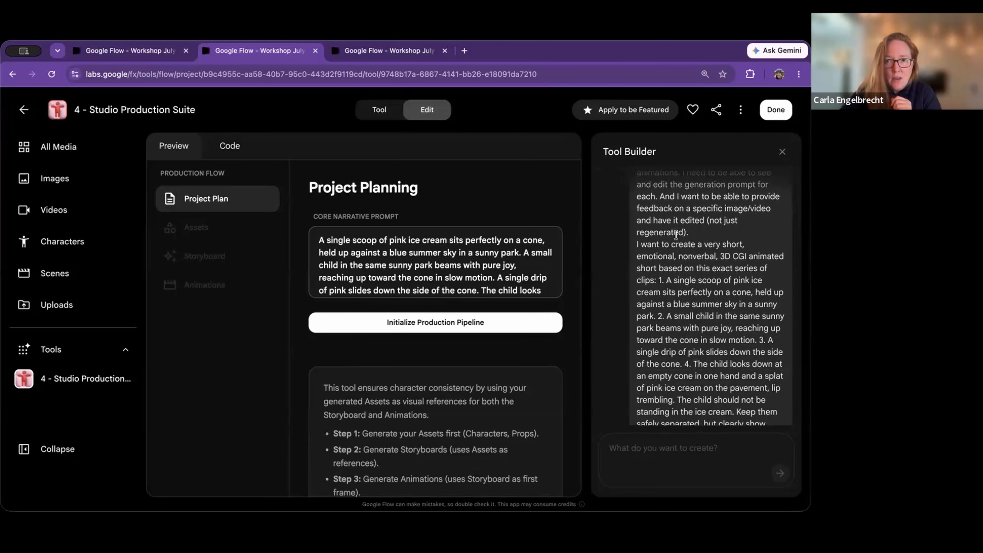
pyautogui.scroll(7, 675, 234)
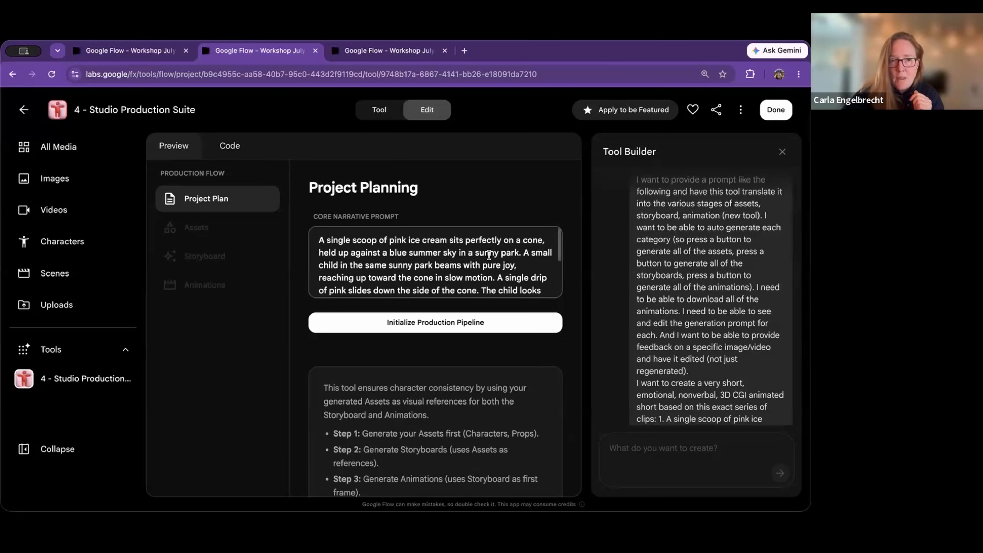
# Initialize the production pipeline for the goldfish narrative and generate all of its assets
pyautogui.scroll(10, 383, 251)
pyautogui.click(390, 318)
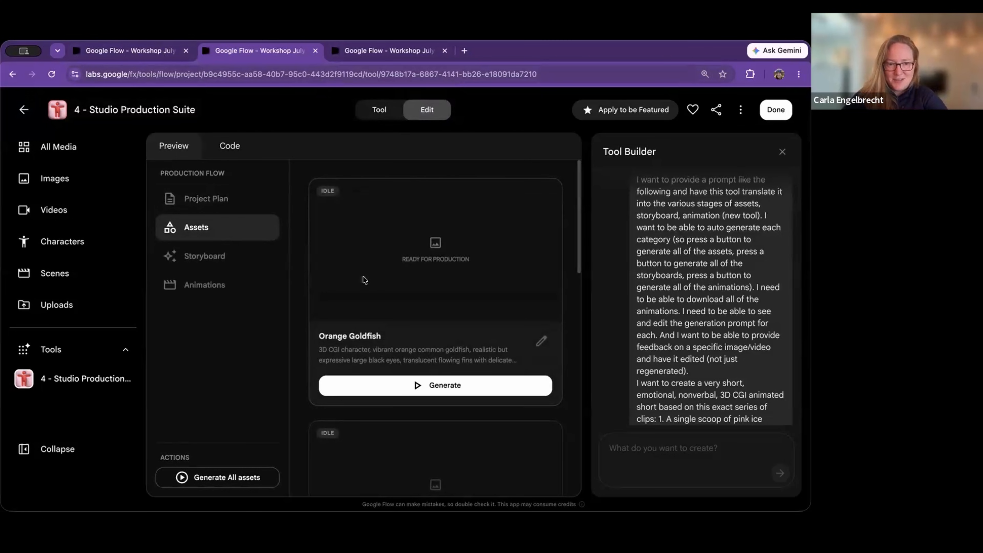
pyautogui.click(200, 480)
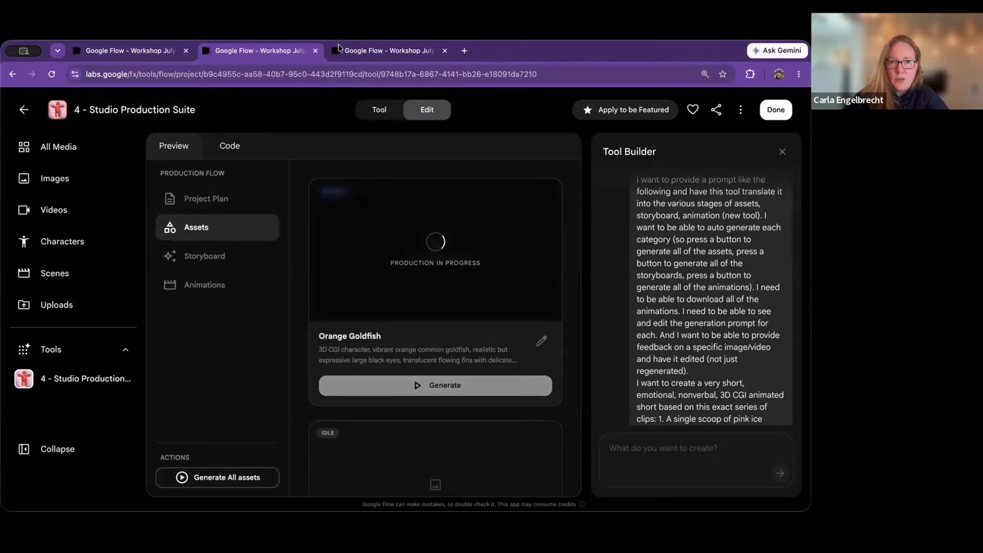
# From the Video Resizer Pro page, go to My Tools and open 5 - Angle Scout for editing
pyautogui.click(341, 48)
pyautogui.click(66, 348)
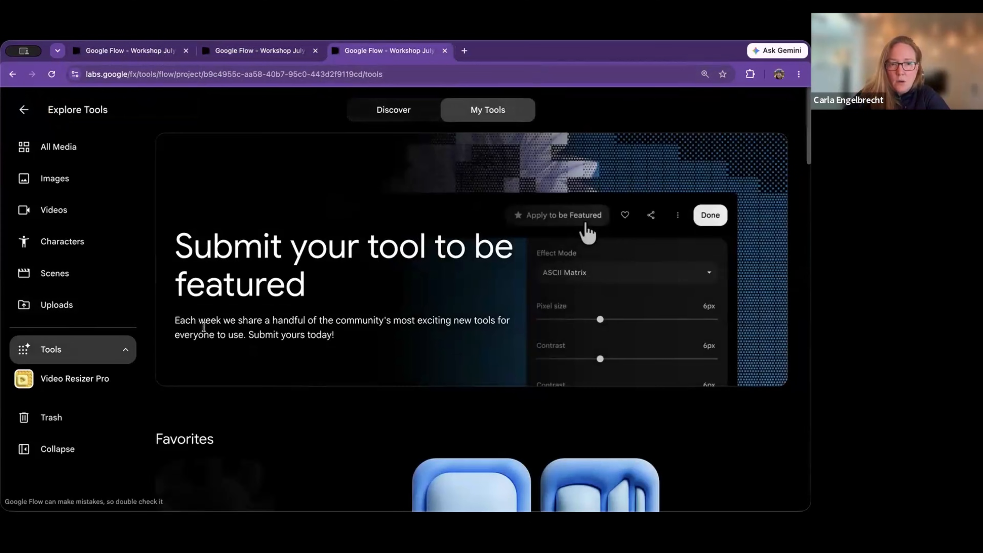
pyautogui.scroll(-10, 330, 293)
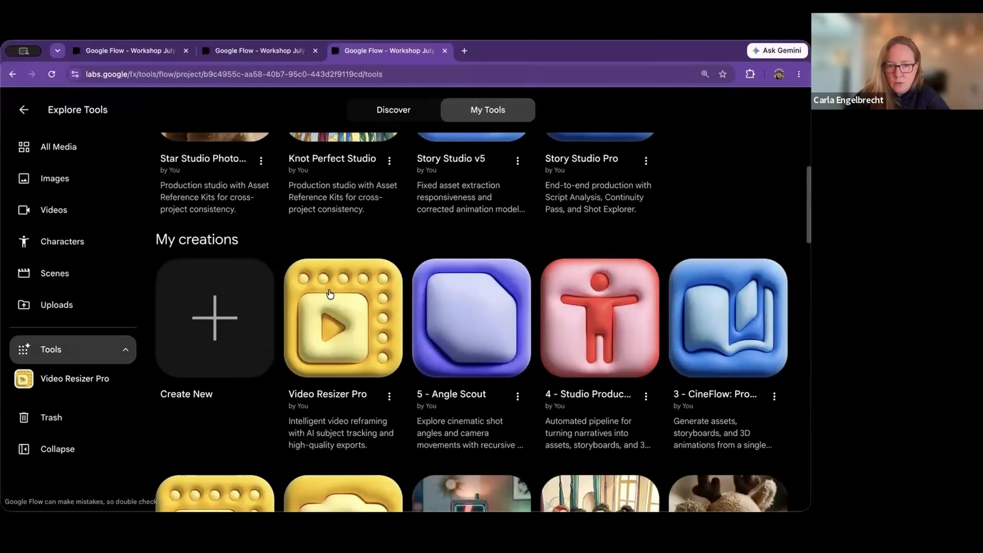
pyautogui.click(468, 315)
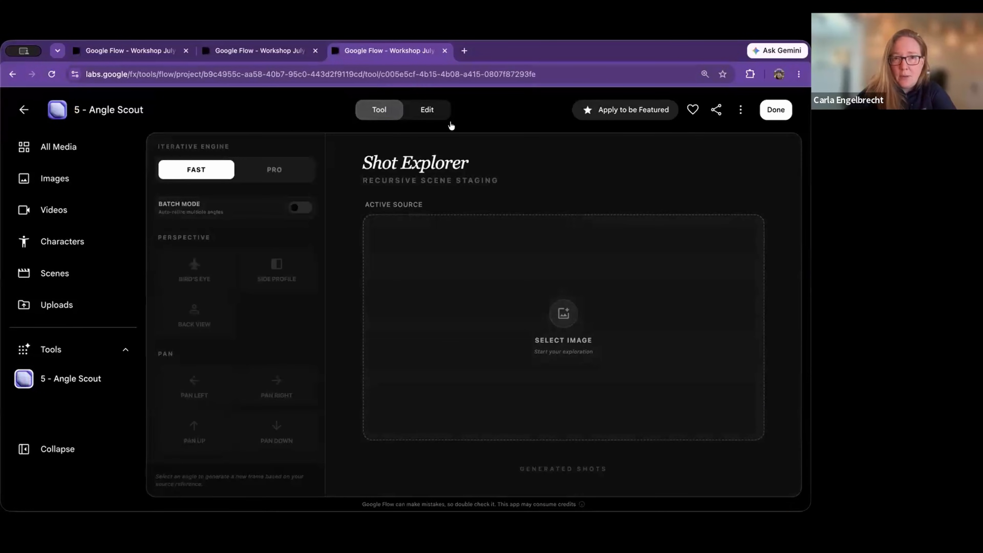
pyautogui.click(428, 110)
# Go back through the Angle Scout's Tool Builder conversation to the start of its original build prompt
pyautogui.scroll(10, 640, 240)
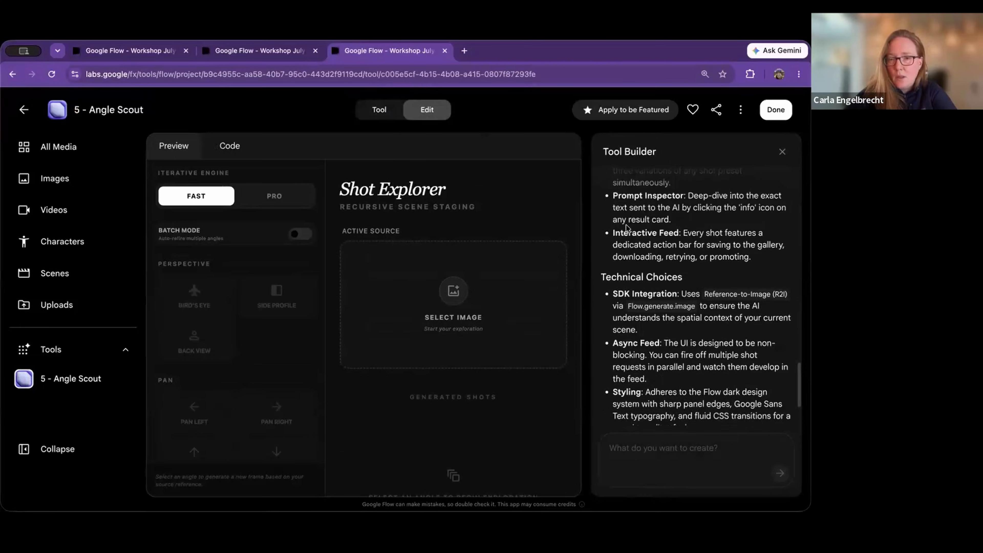
pyautogui.scroll(10, 640, 240)
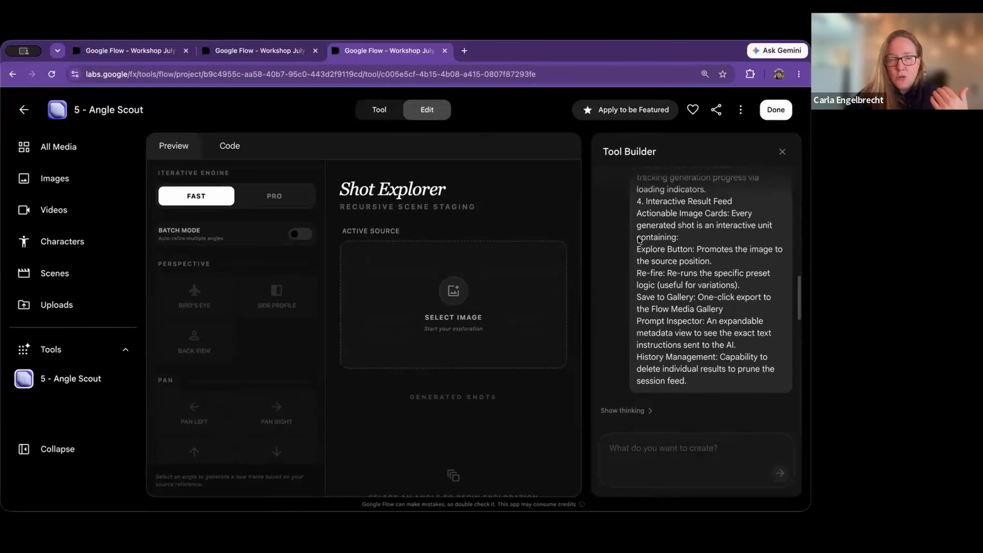
pyautogui.scroll(5, 639, 238)
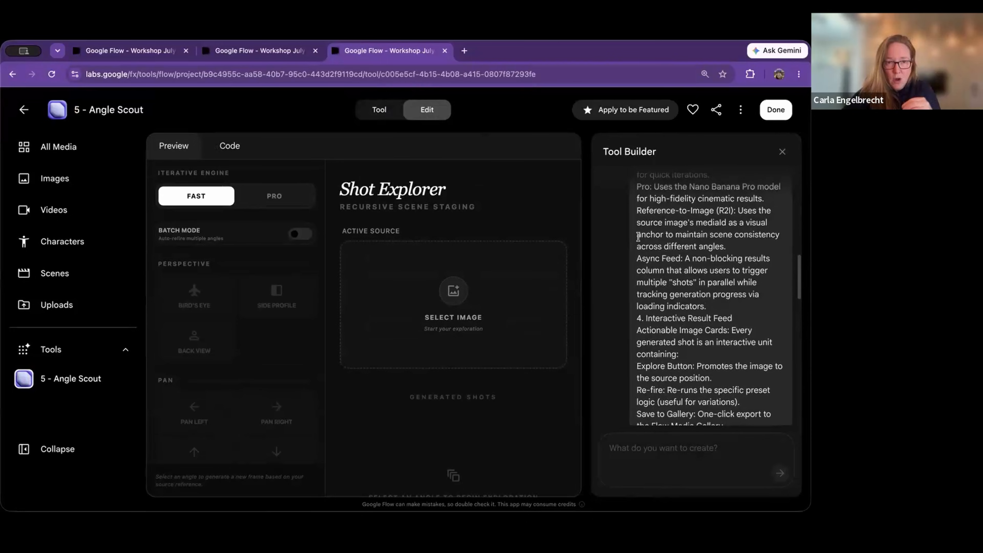
pyautogui.scroll(10, 638, 237)
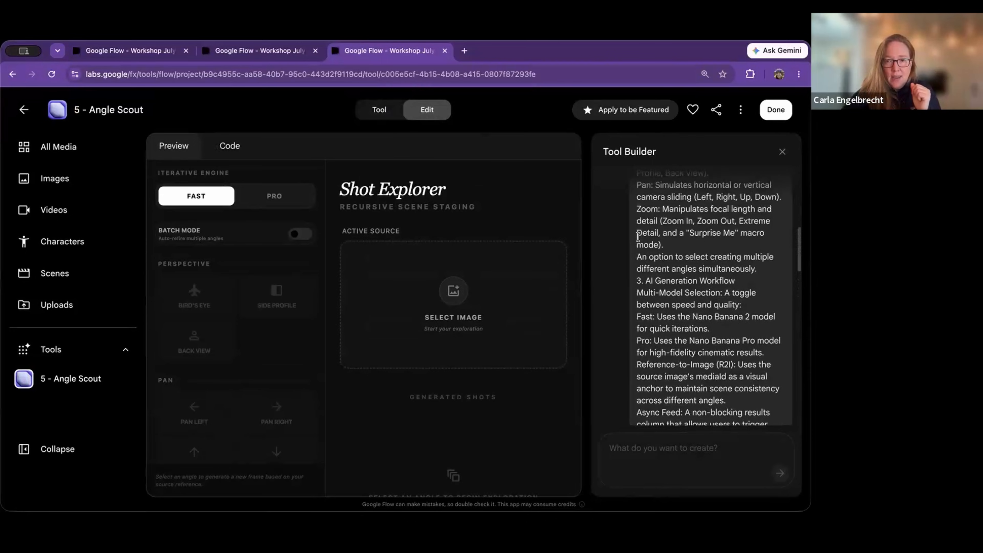
pyautogui.scroll(8, 638, 237)
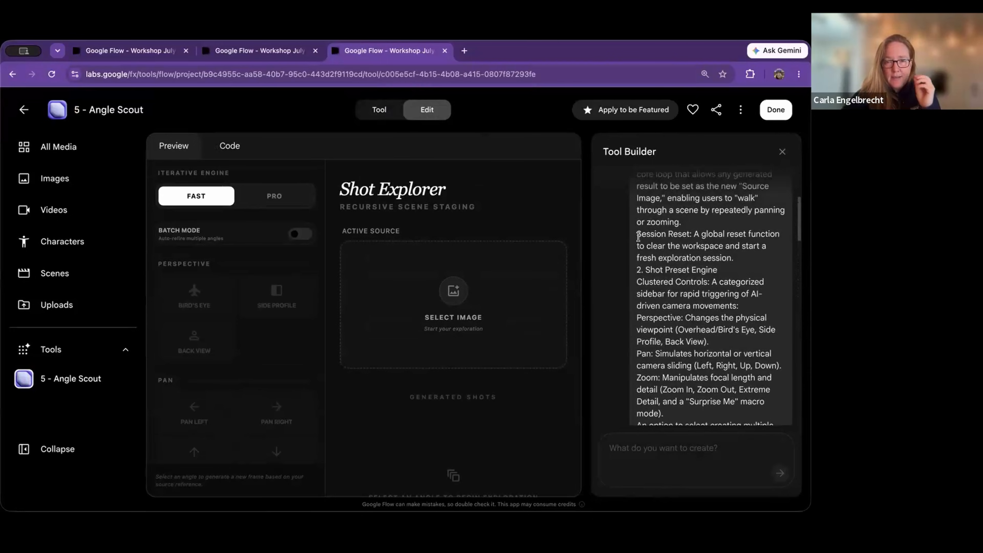
pyautogui.scroll(2, 638, 237)
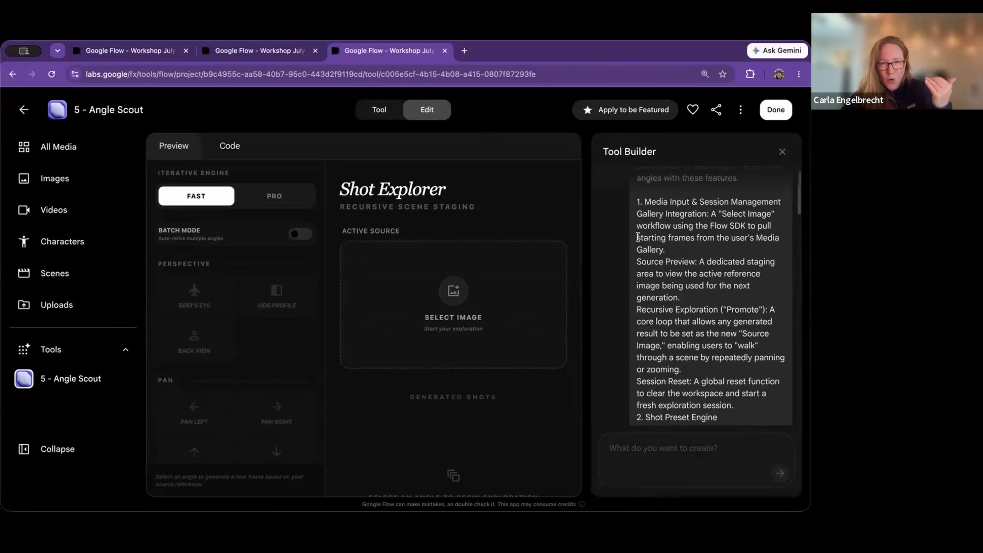
pyautogui.scroll(1, 638, 237)
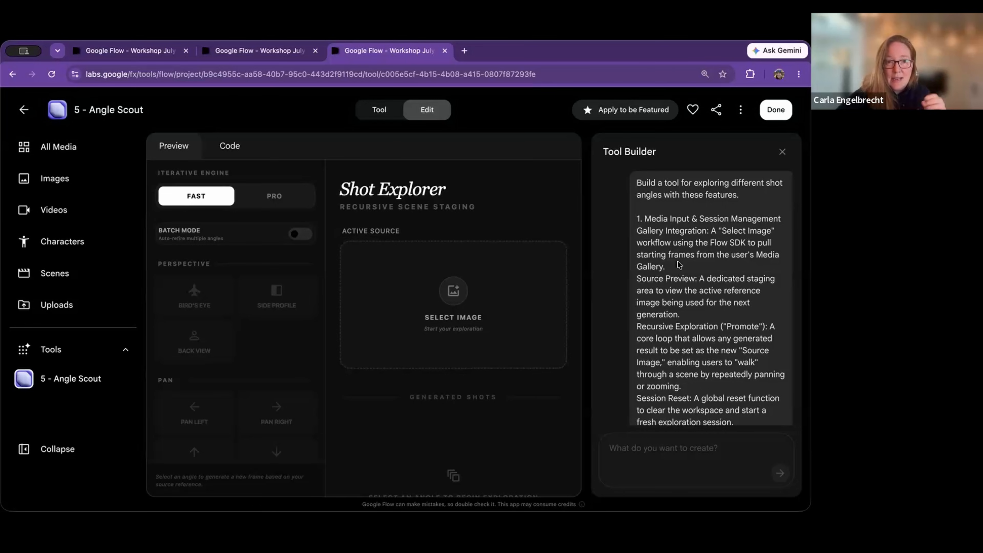
# Read the Angle Scout build prompt's sections on media input and session management, the shot preset engine and the AI generation workflow
pyautogui.scroll(-1, 678, 241)
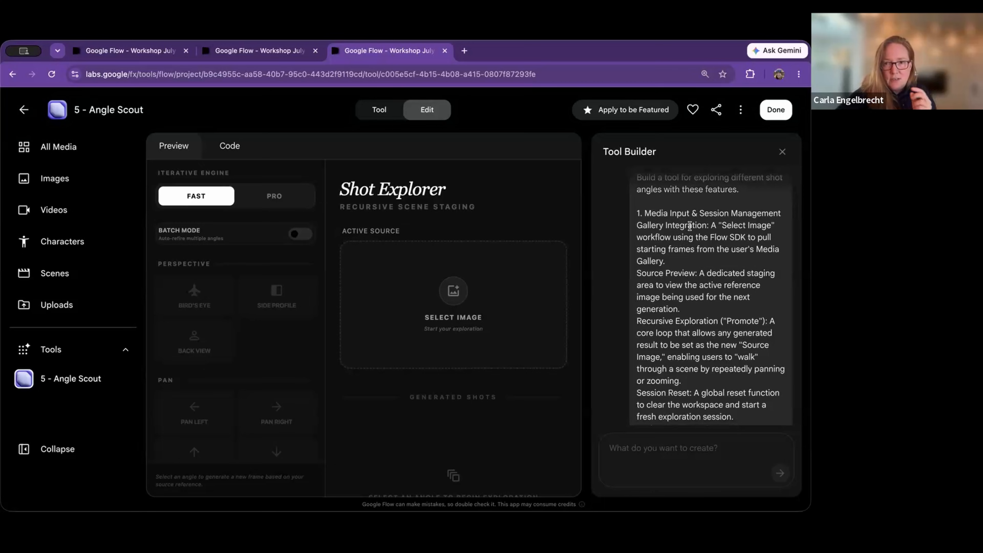
pyautogui.scroll(-3, 692, 240)
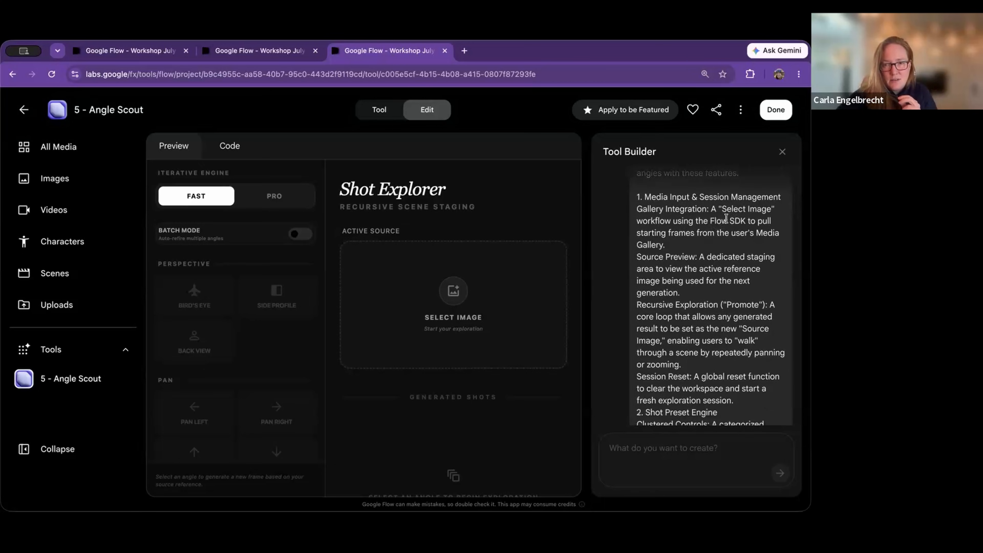
pyautogui.scroll(-1, 730, 226)
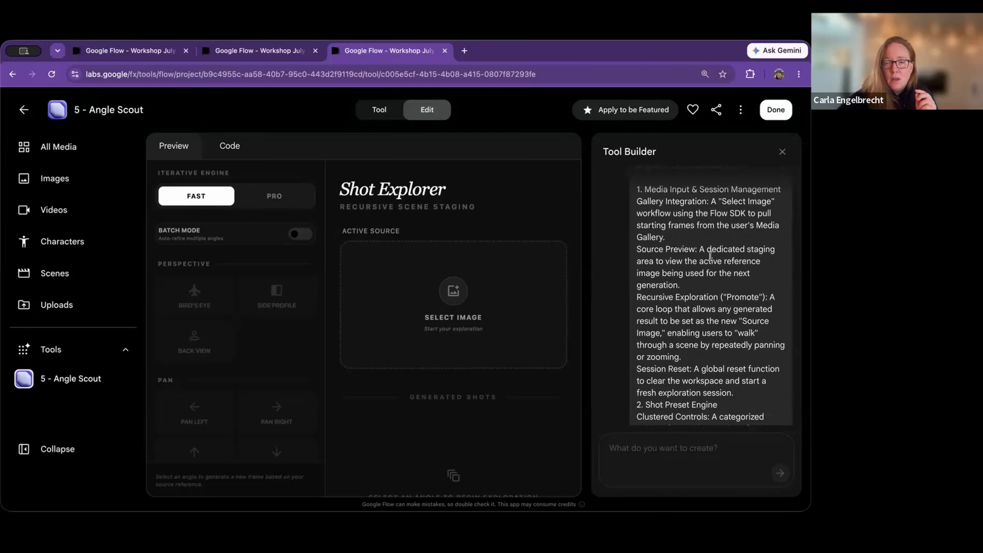
pyautogui.scroll(-2, 710, 255)
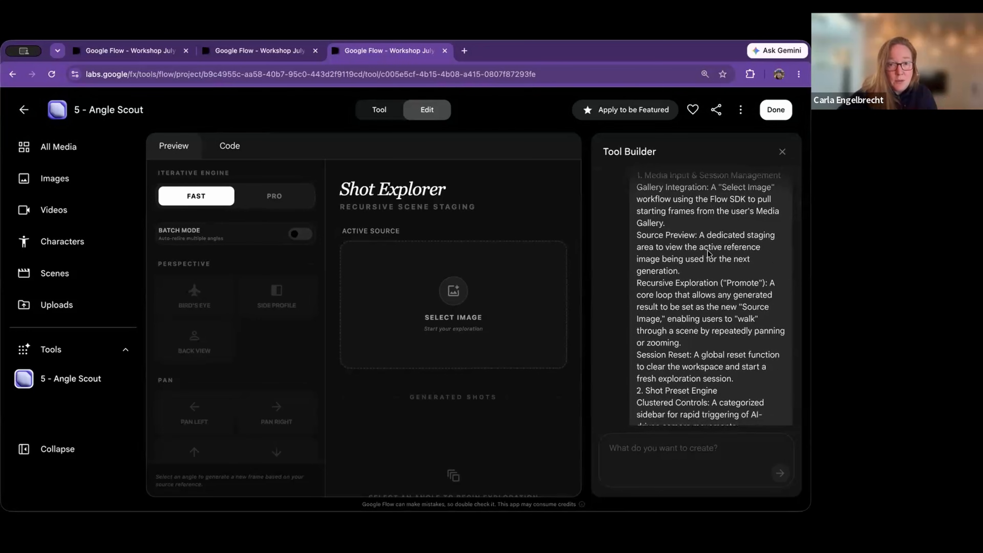
pyautogui.scroll(-2, 707, 254)
pyautogui.scroll(-3, 705, 269)
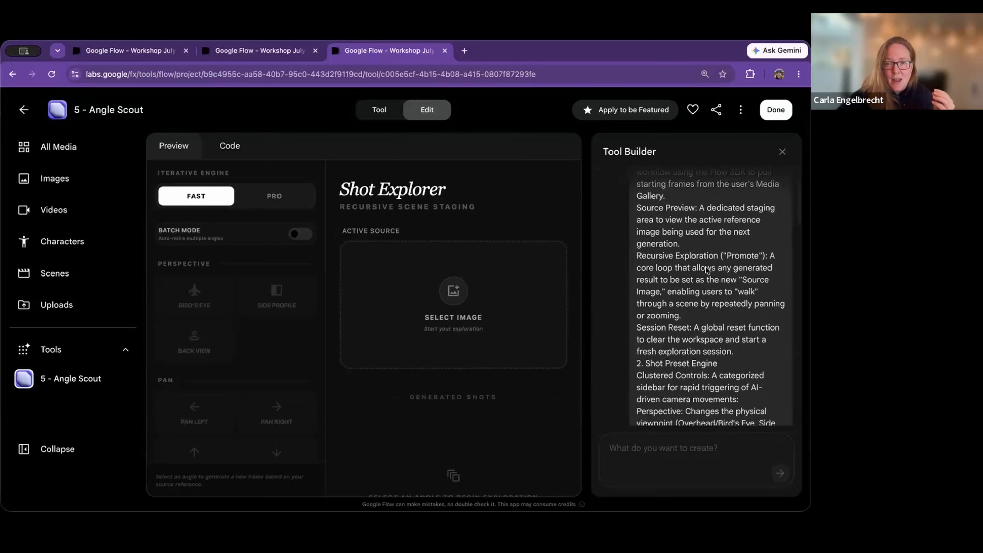
pyautogui.scroll(-3, 704, 268)
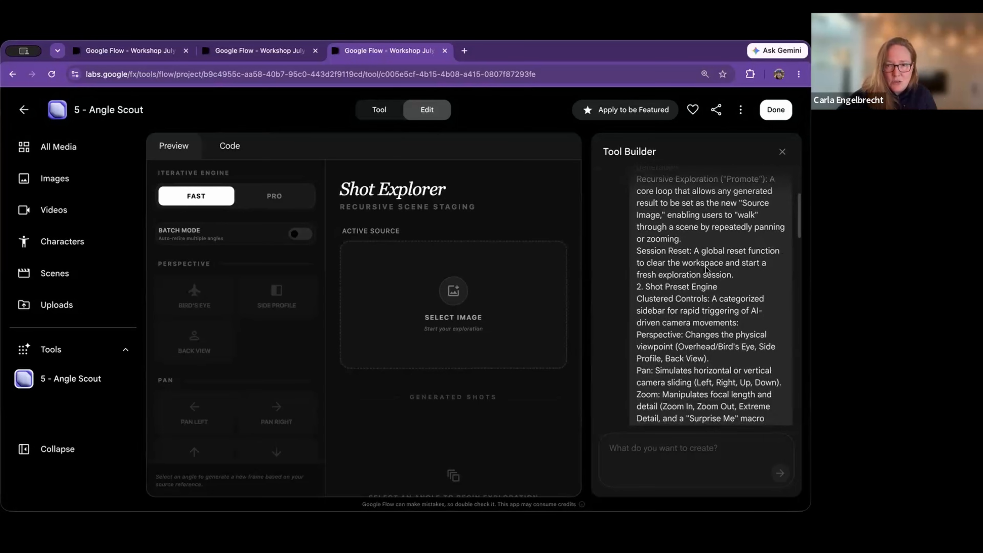
pyautogui.scroll(-3, 703, 258)
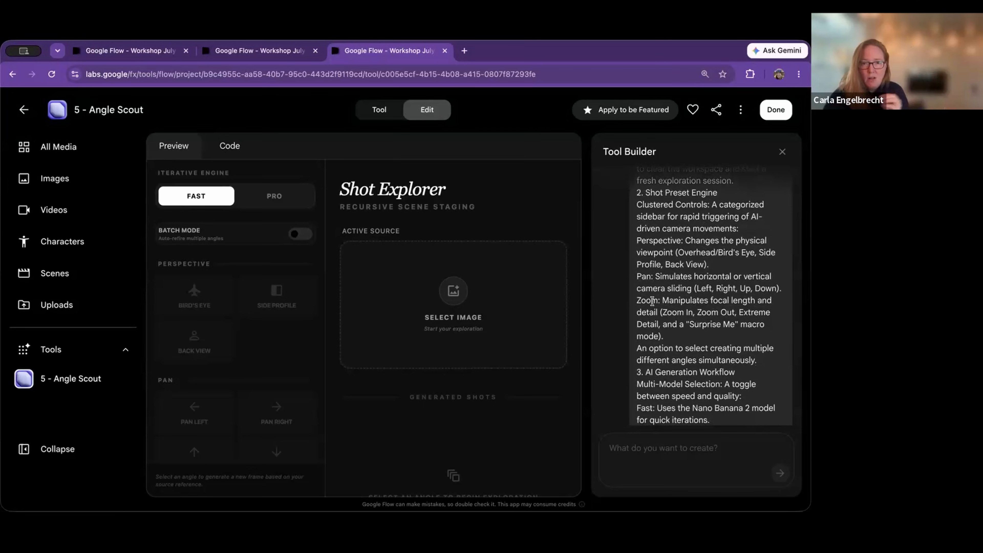
pyautogui.scroll(-1, 657, 279)
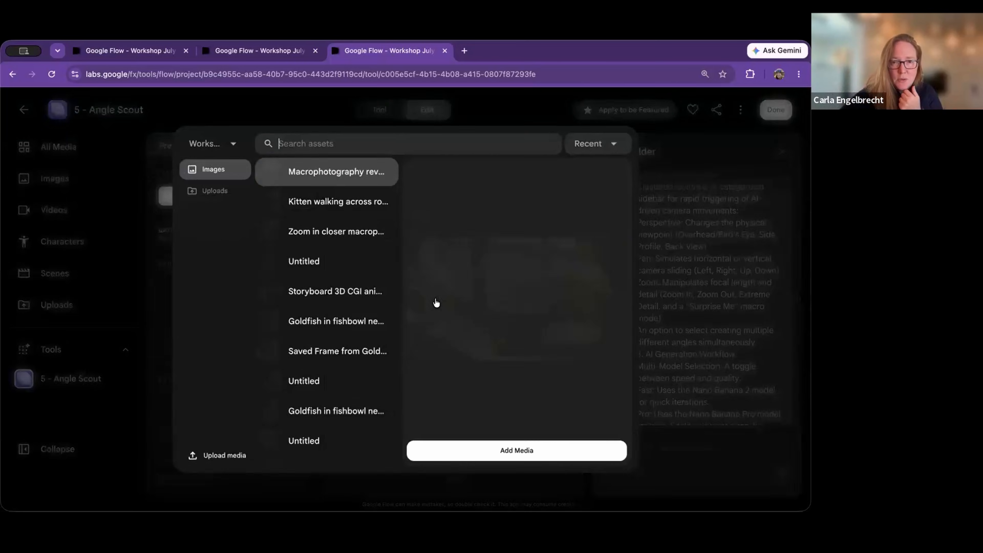
# Add the image of the white kitten on the wooden floor near the fishbowl as the Shot Explorer's active source
pyautogui.click(434, 303)
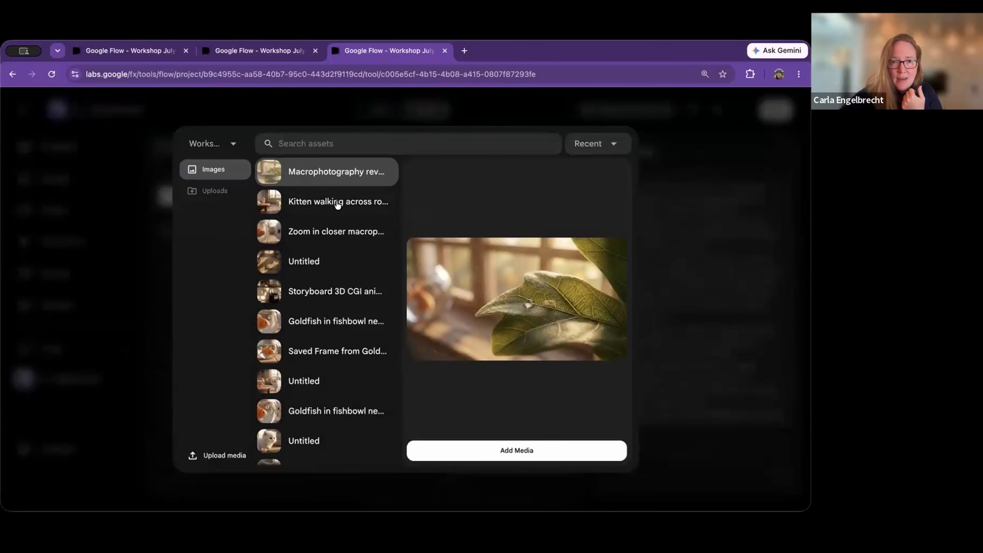
pyautogui.click(325, 241)
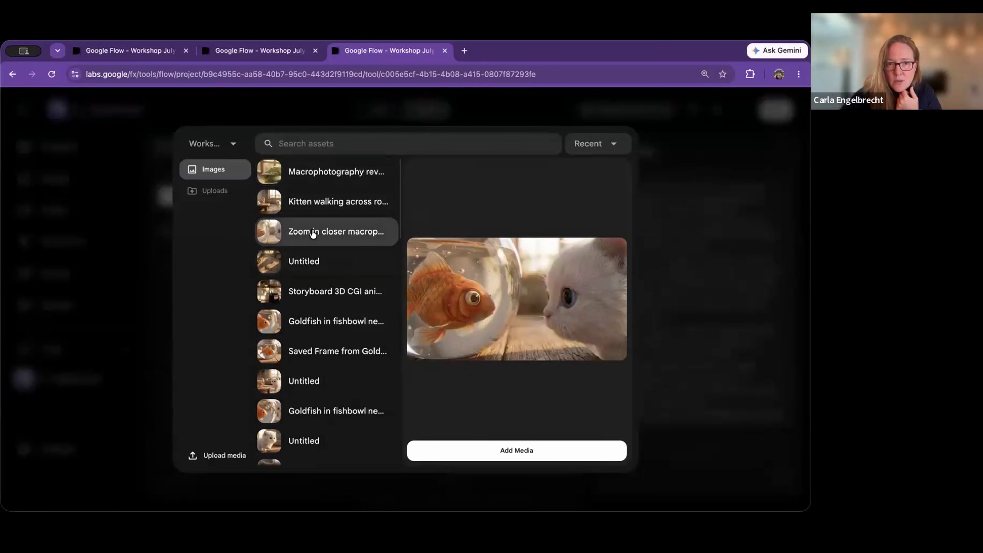
pyautogui.click(500, 445)
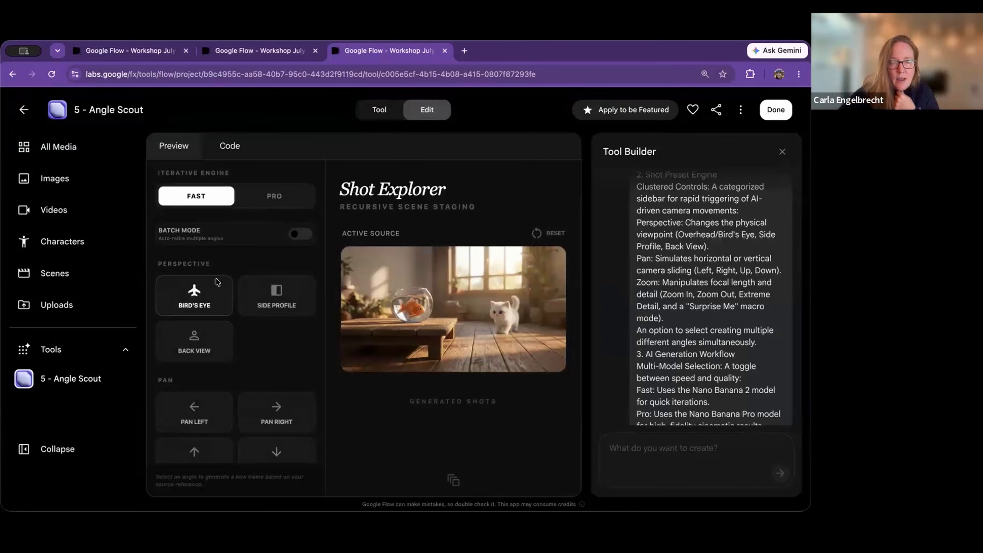
# Turn on batch mode and generate Bird's Eye, Side Profile and Surprise Me shots from the kitten and fishbowl image
pyautogui.click(301, 234)
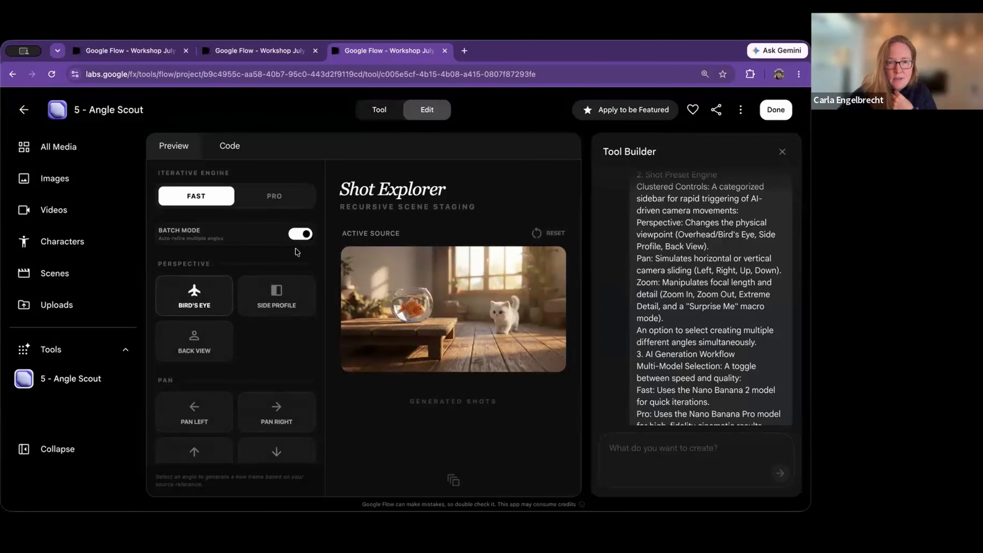
pyautogui.click(206, 306)
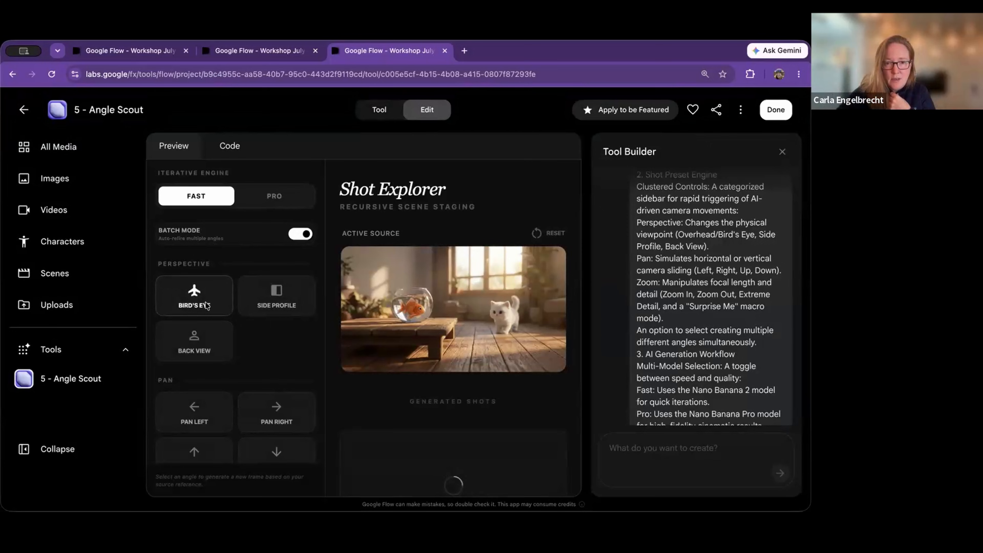
pyautogui.scroll(-5, 288, 314)
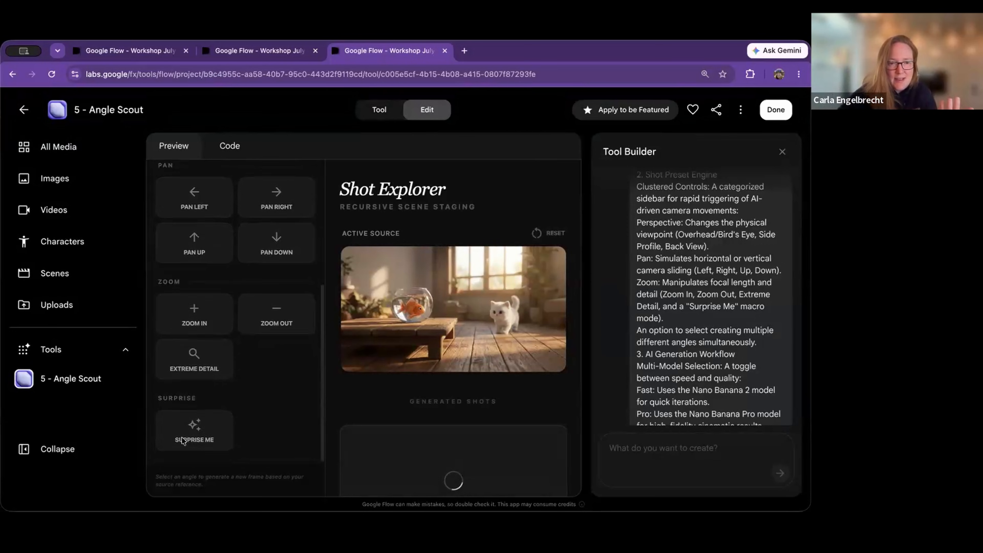
pyautogui.moveTo(397, 369)
pyautogui.scroll(-5, 396, 370)
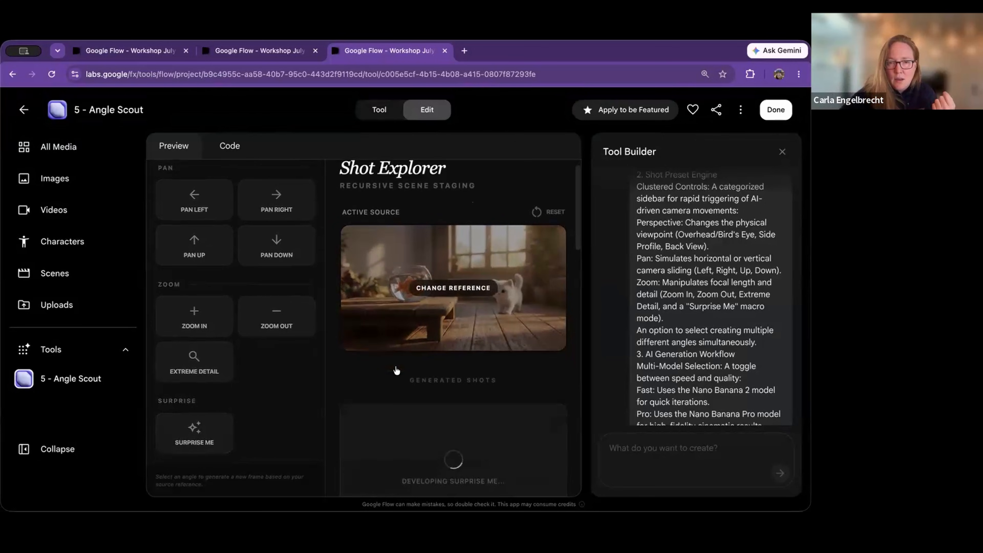
pyautogui.scroll(-3, 396, 370)
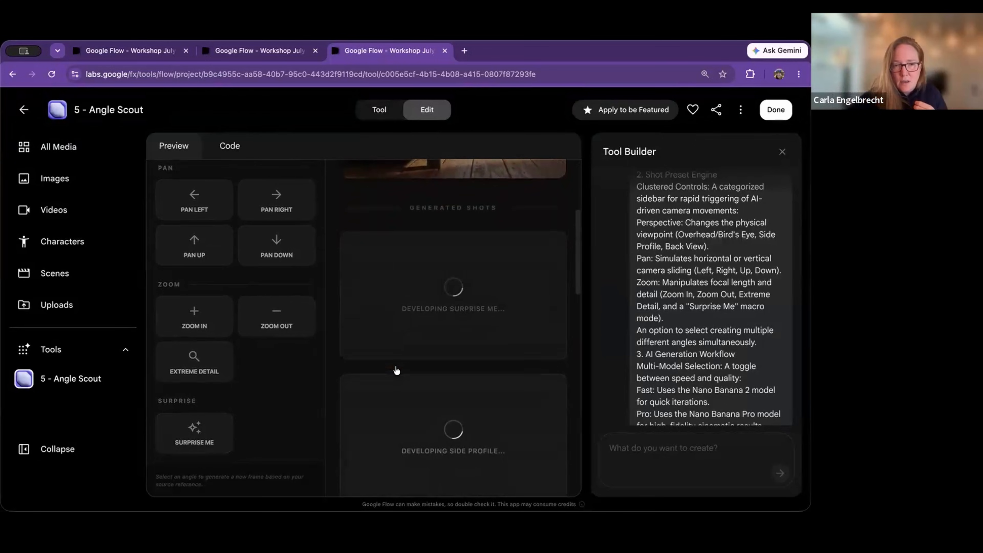
pyautogui.scroll(1, 282, 332)
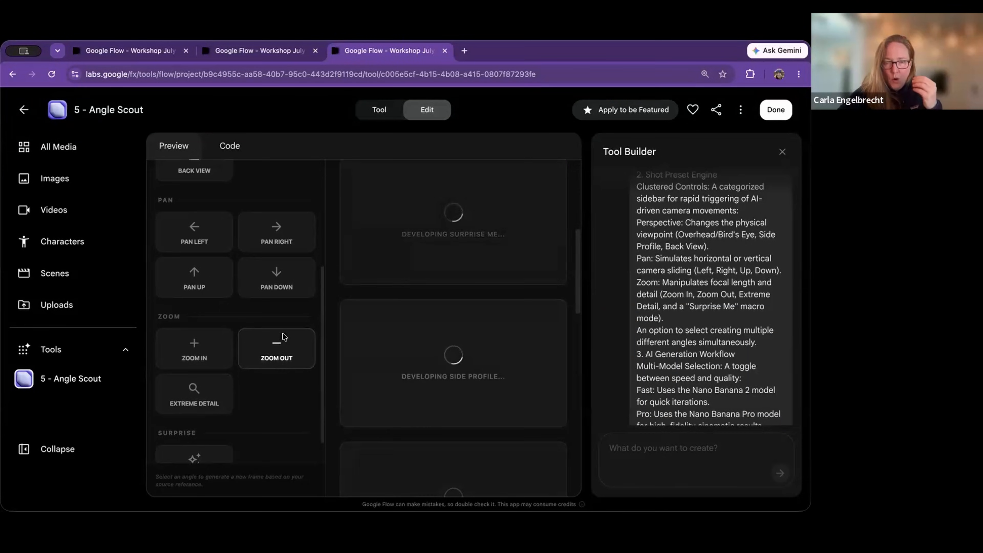
pyautogui.scroll(2, 283, 333)
pyautogui.scroll(3, 282, 332)
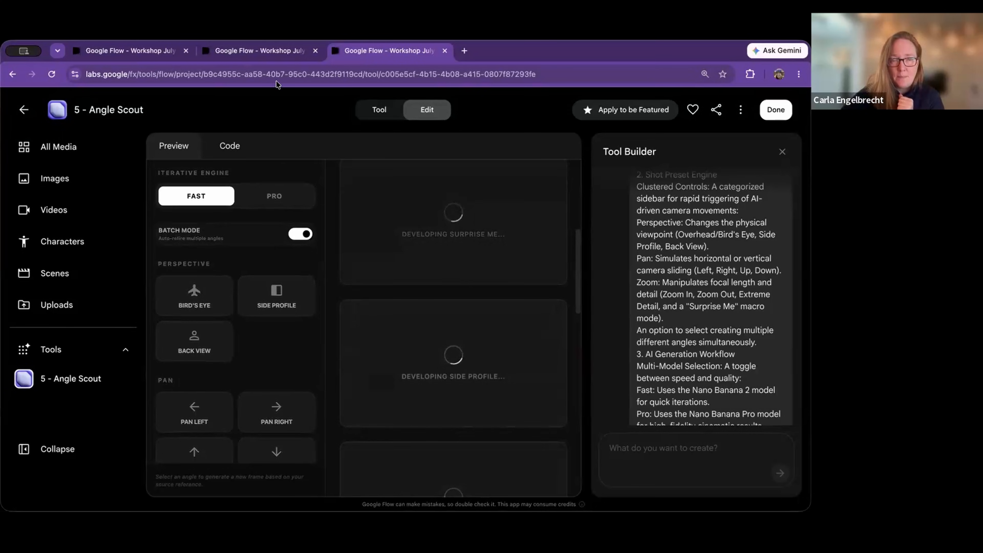
# Review the generated goldfish, cat, fishbowl and room images among the Studio Production Suite's assets
pyautogui.click(255, 50)
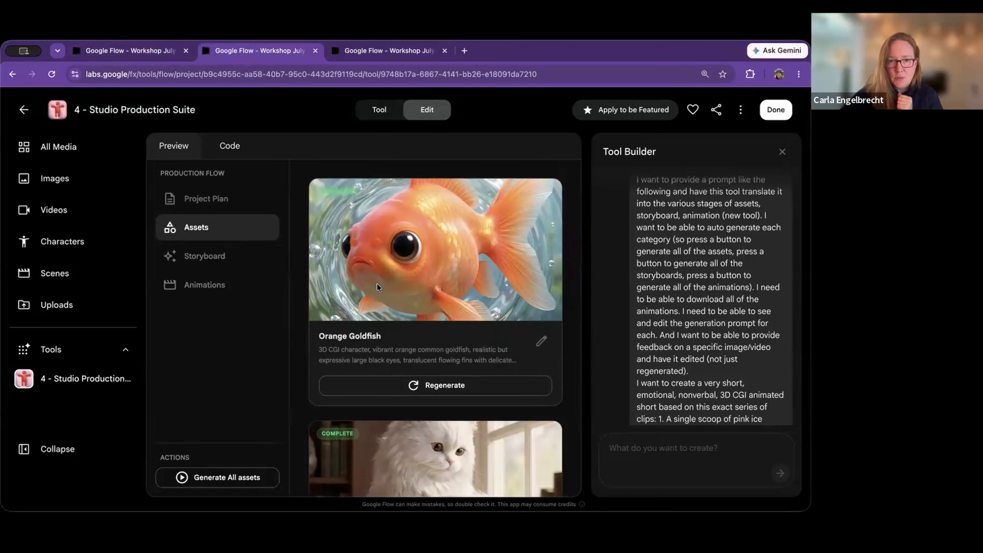
pyautogui.scroll(-4, 377, 284)
pyautogui.scroll(-4, 384, 328)
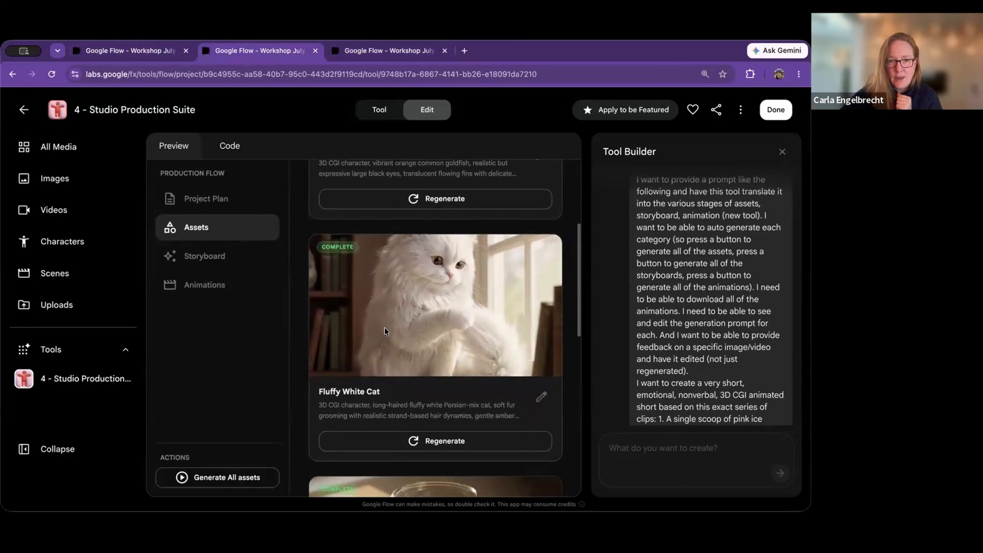
pyautogui.scroll(-8, 385, 330)
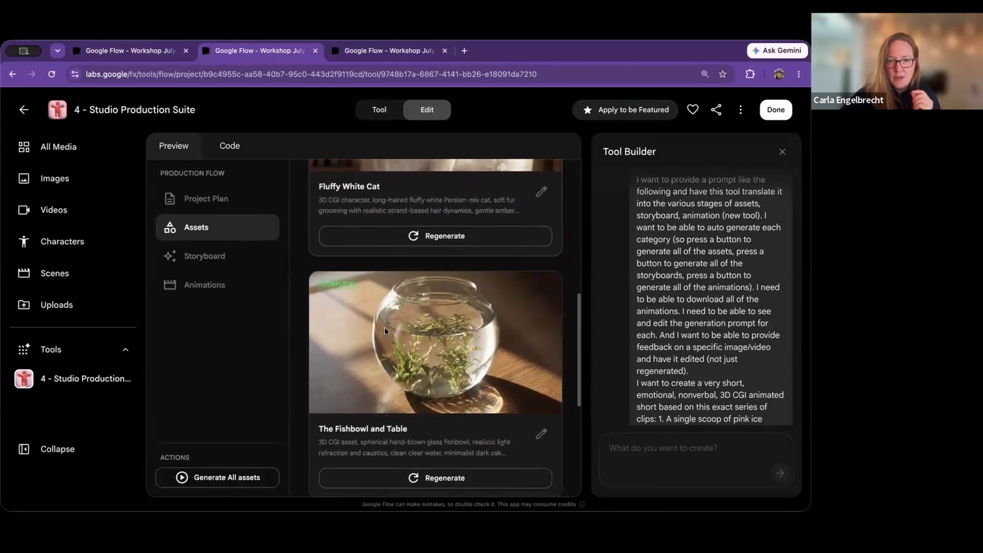
pyautogui.scroll(-1, 383, 327)
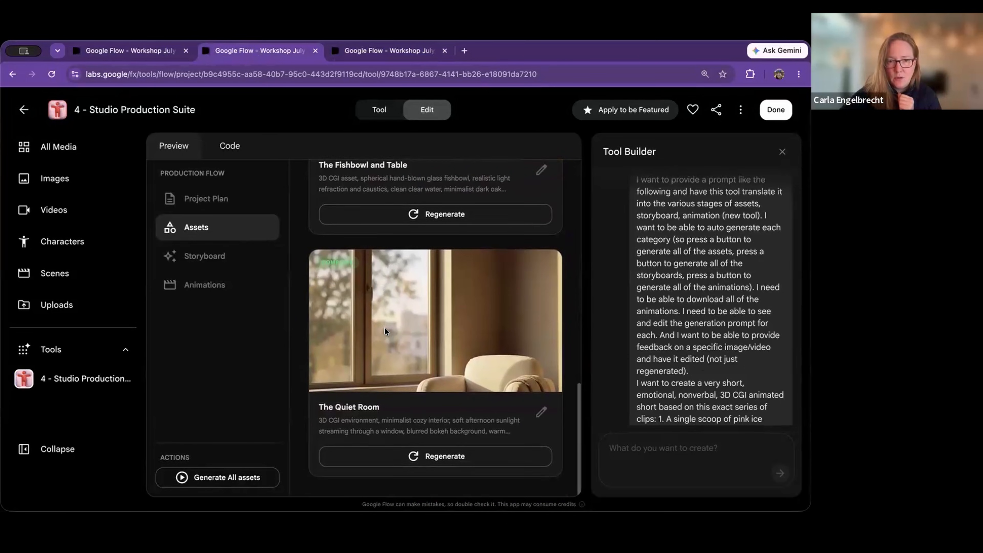
# Generate all storyboard shots for the cat-and-goldfish short in the Studio Production Suite
pyautogui.click(215, 262)
pyautogui.scroll(9, 311, 306)
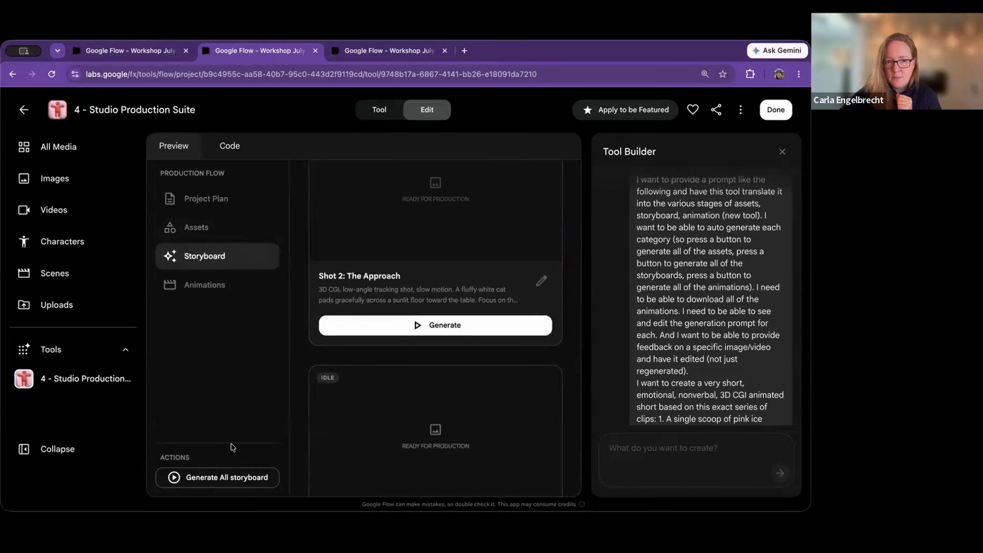
pyautogui.click(231, 478)
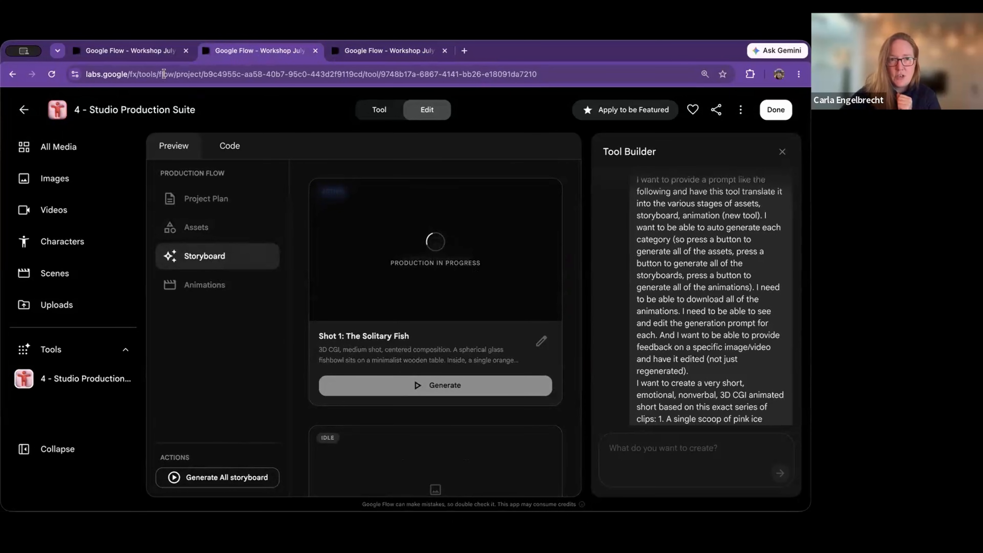
# Return to the Studio Production Suite and review its storyboard images from The Solitary Fish through The Silent Gaze
pyautogui.click(167, 48)
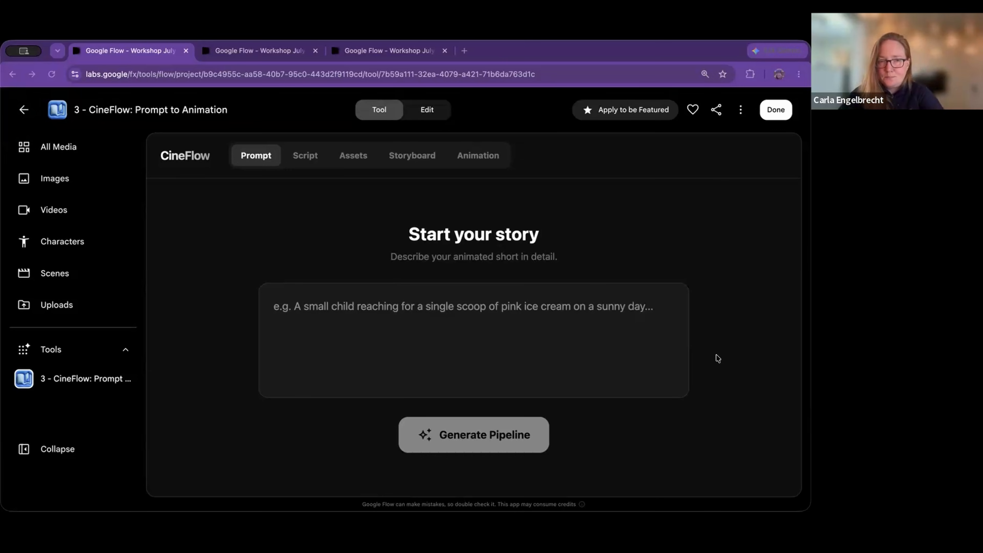
pyautogui.click(270, 56)
pyautogui.scroll(-2, 374, 314)
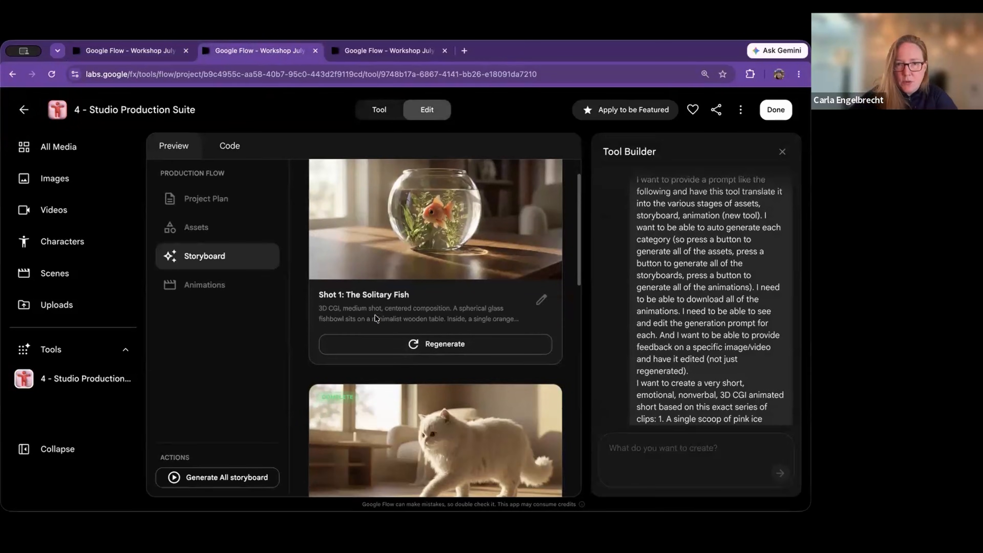
pyautogui.scroll(-9, 375, 315)
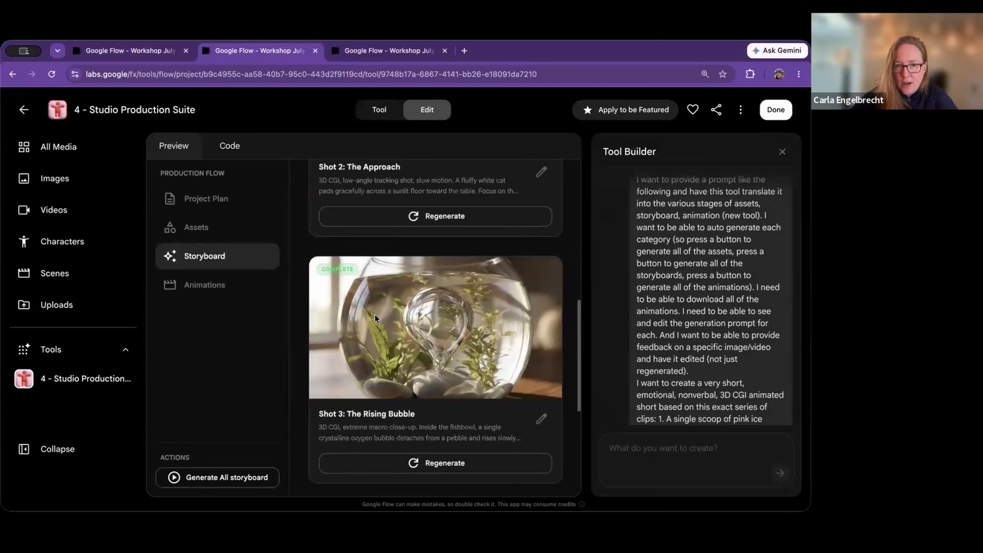
pyautogui.scroll(-1, 454, 343)
pyautogui.scroll(-4, 454, 343)
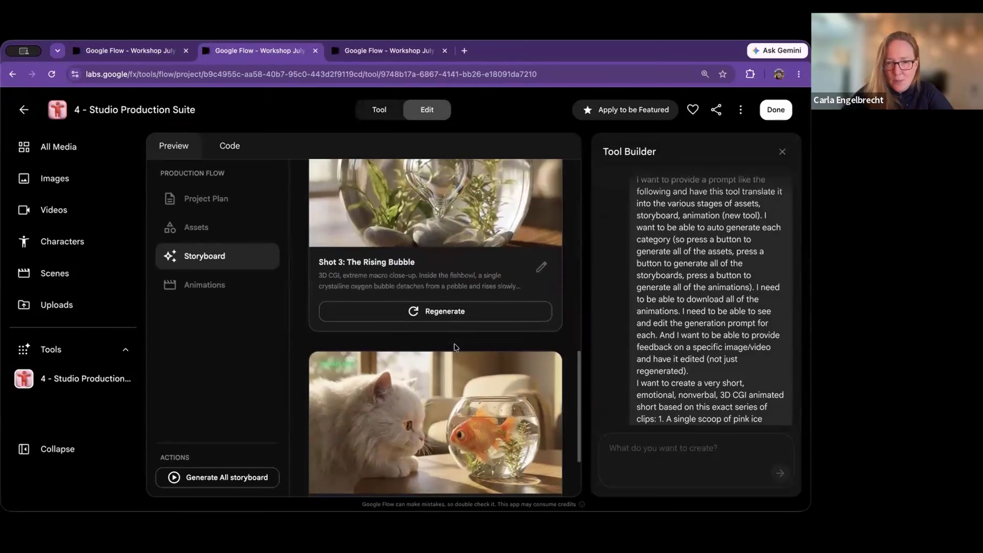
pyautogui.scroll(-3, 454, 344)
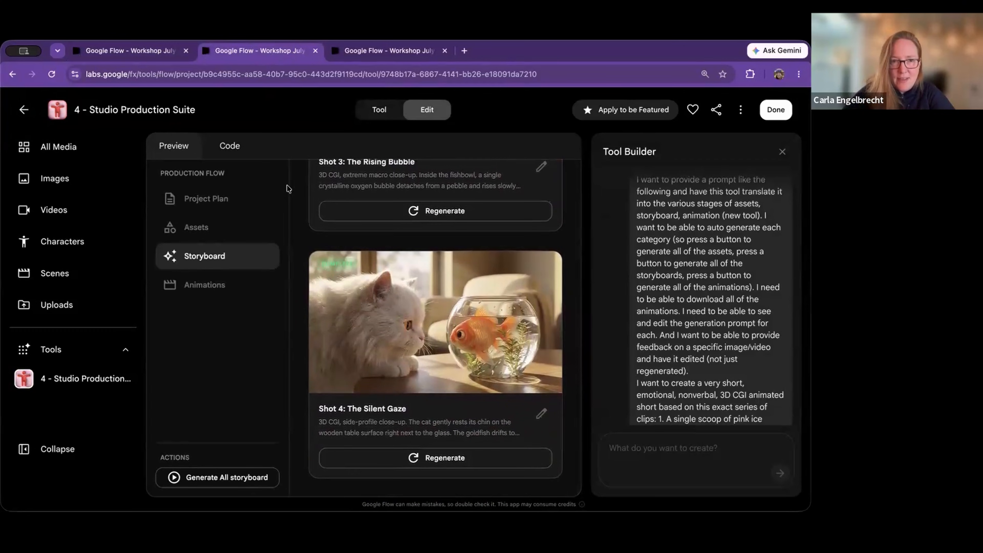
# Generate all animations from the storyboard shots and go back to the first shot's animation
pyautogui.click(231, 285)
pyautogui.scroll(12, 405, 293)
pyautogui.click(240, 452)
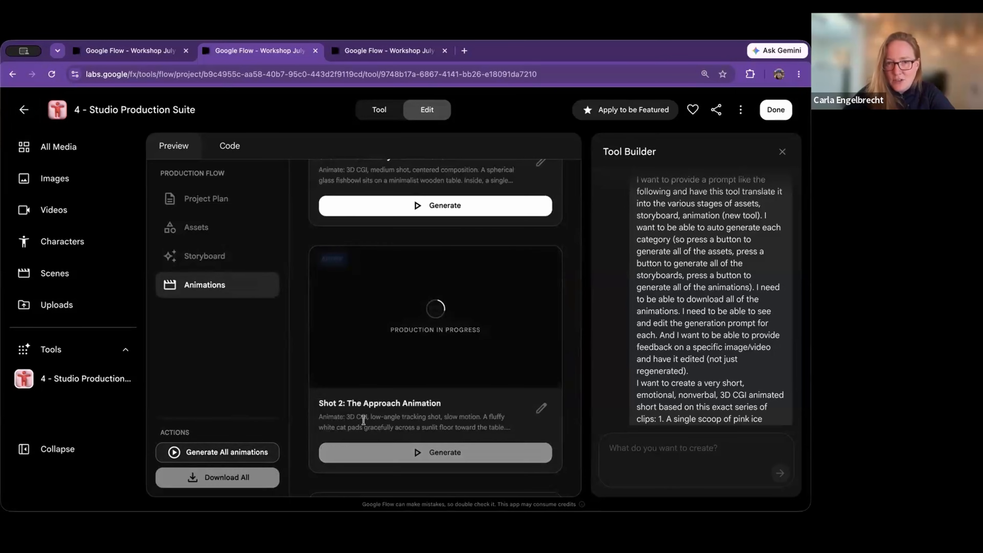
pyautogui.scroll(5, 364, 420)
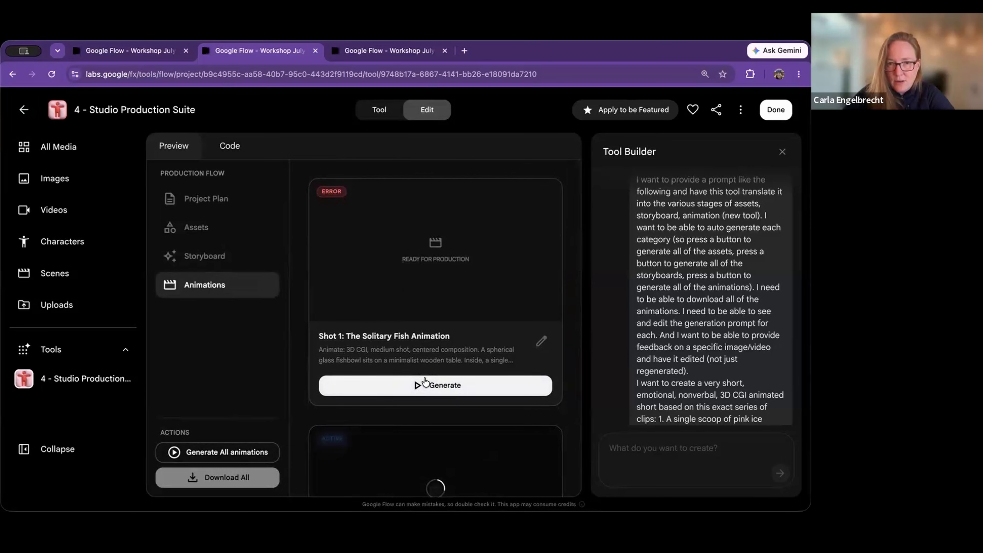
# Read the Tool Builder exchange about the animation page error and reference-image consistency, and check the progress of the animations
pyautogui.scroll(-1, 483, 348)
pyautogui.scroll(-10, 601, 291)
pyautogui.scroll(-10, 602, 291)
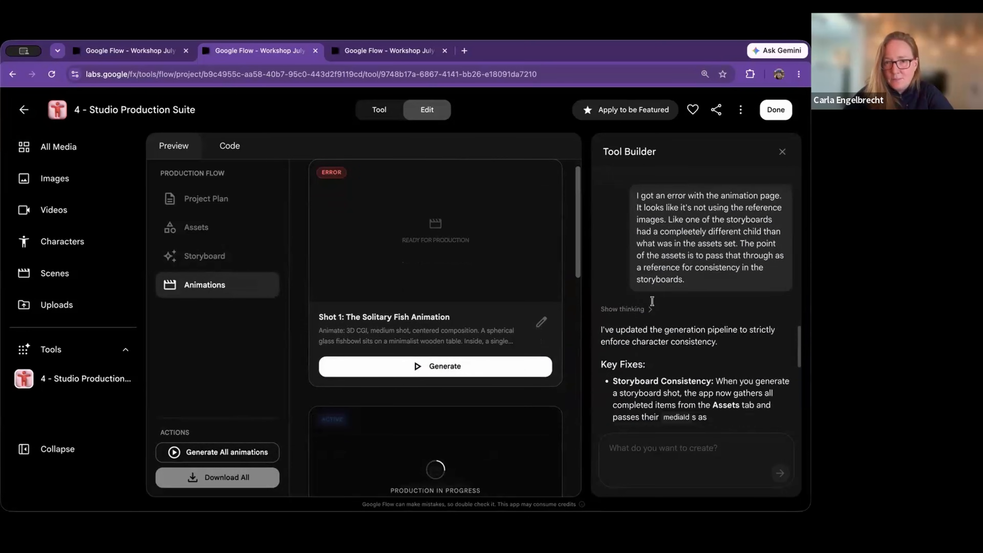
pyautogui.scroll(-10, 429, 312)
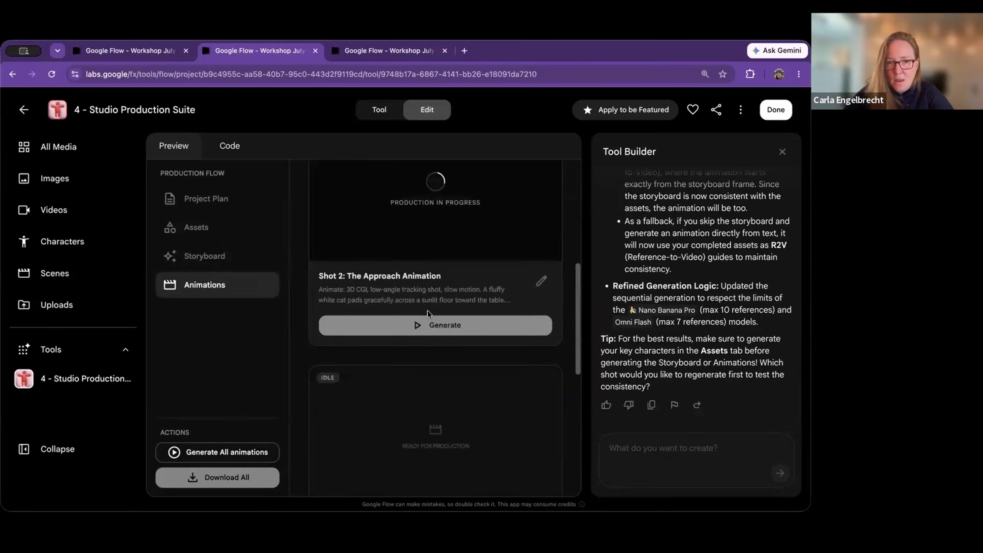
pyautogui.scroll(-5, 429, 314)
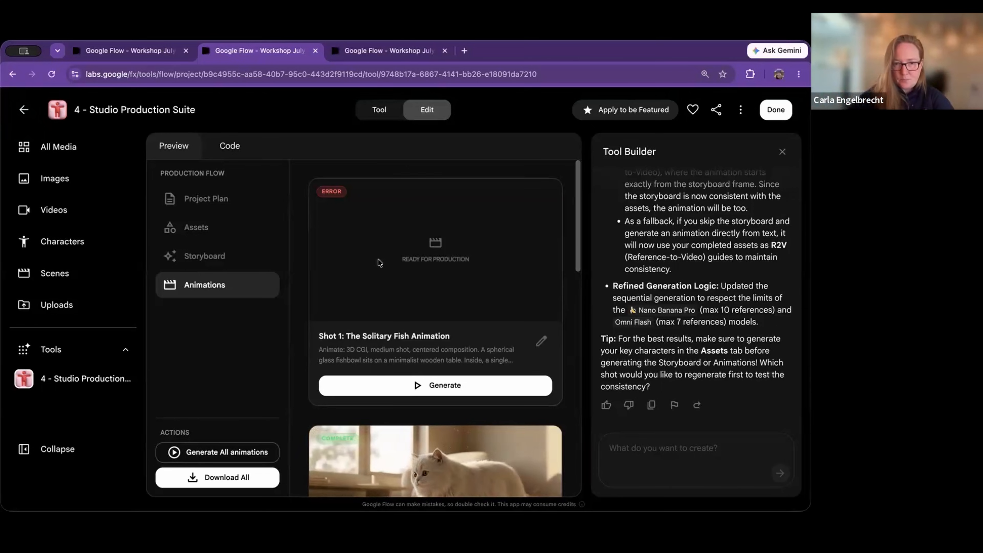
# Review the animations for The Approach, The Rising Bubble and The Silent Gaze in the Studio Production Suite
pyautogui.scroll(-5, 378, 258)
pyautogui.scroll(3, 378, 258)
pyautogui.scroll(-3, 377, 258)
pyautogui.scroll(-5, 377, 259)
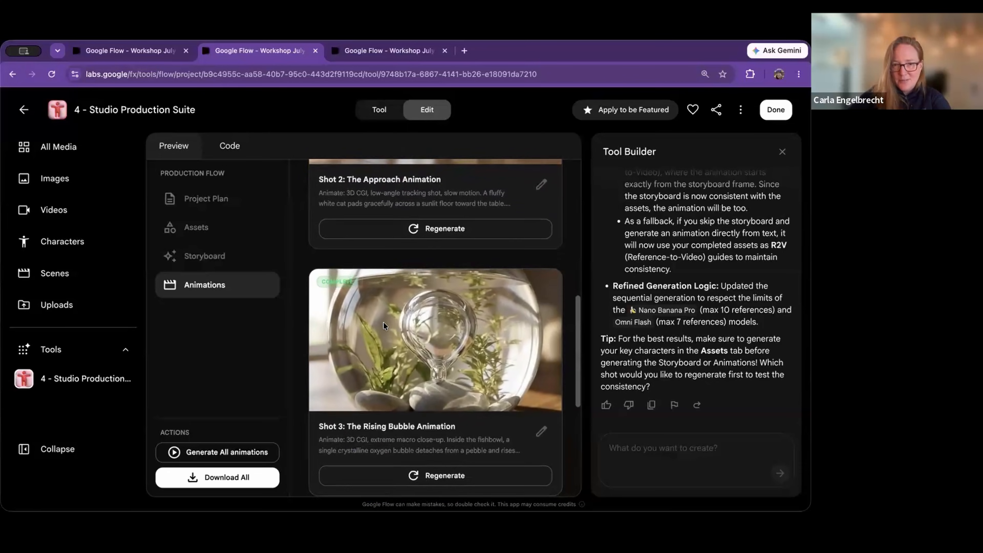
pyautogui.scroll(-2, 383, 322)
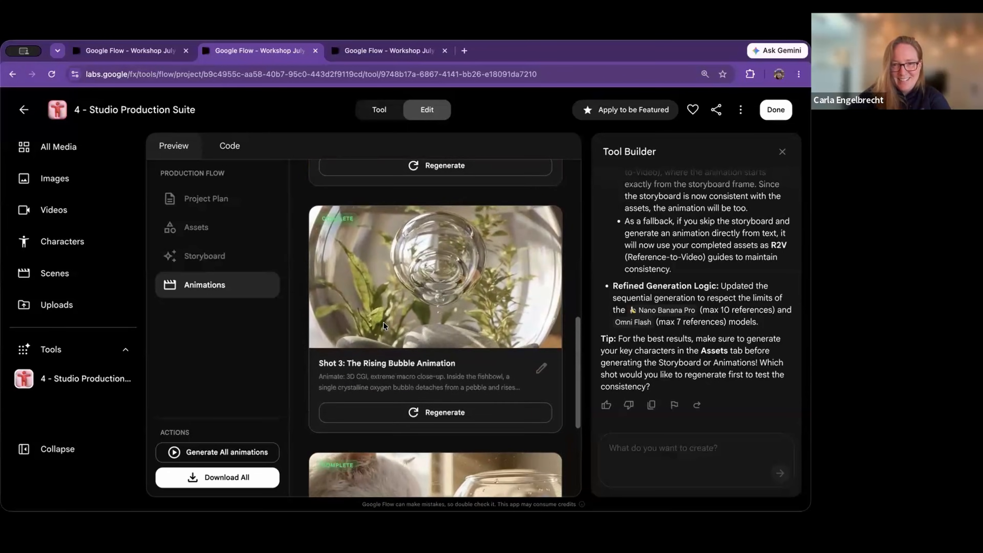
pyautogui.scroll(-1, 383, 322)
pyautogui.scroll(-4, 440, 242)
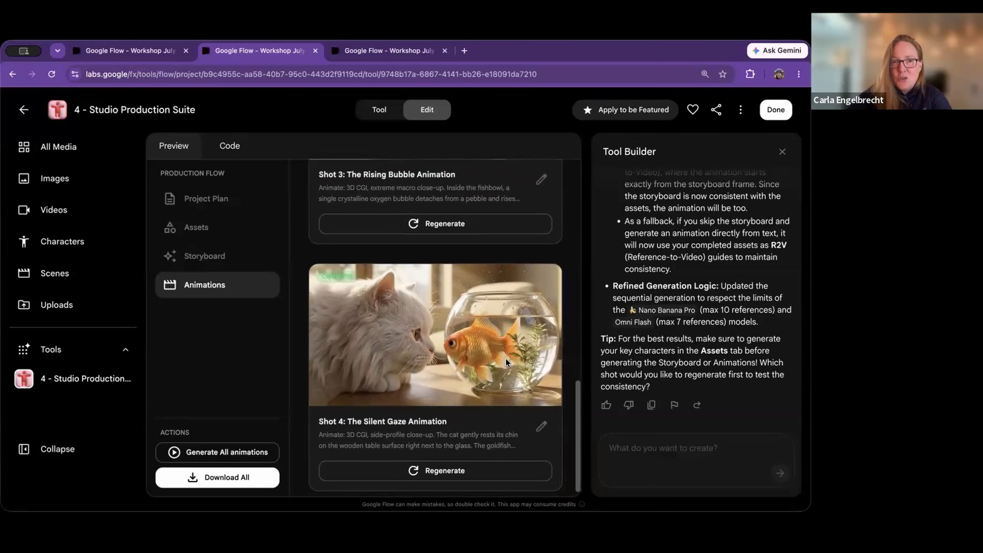
pyautogui.scroll(1, 506, 358)
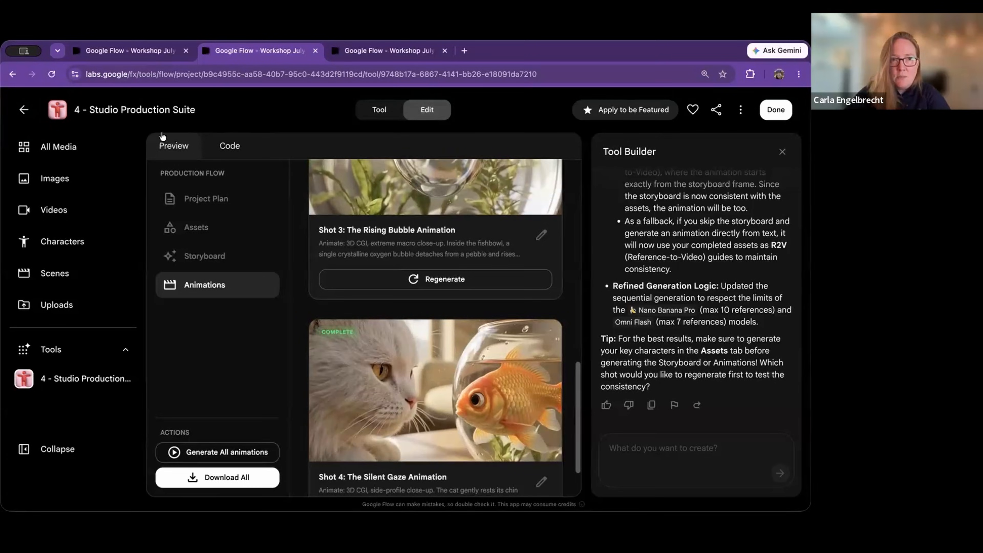
# Show all media of the Workshop July 2 project with the agent's cat-and-goldfish conversation expanded beside it
pyautogui.click(108, 49)
pyautogui.click(66, 147)
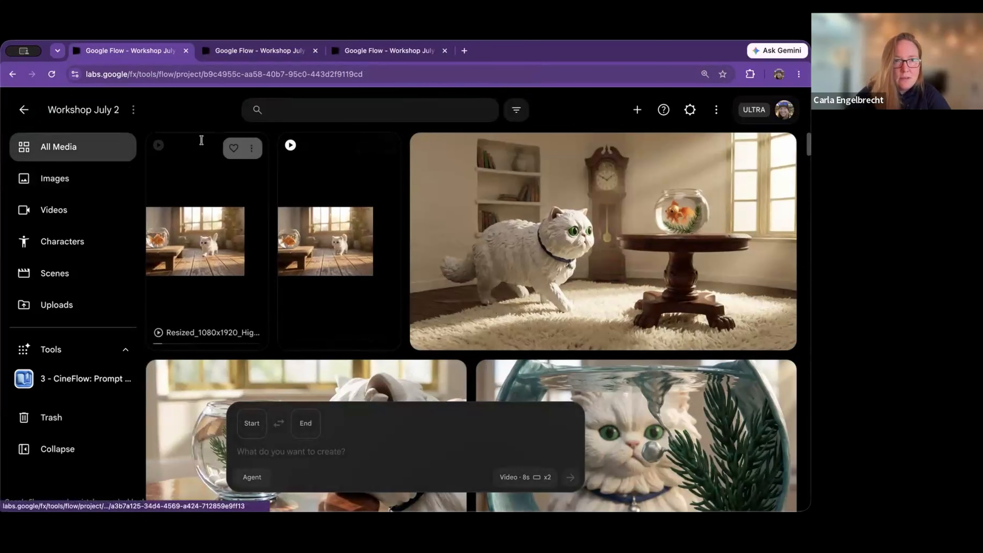
pyautogui.hotkey('ctrl', 'Tab')
pyautogui.hotkey('ctrl', 'Tab')
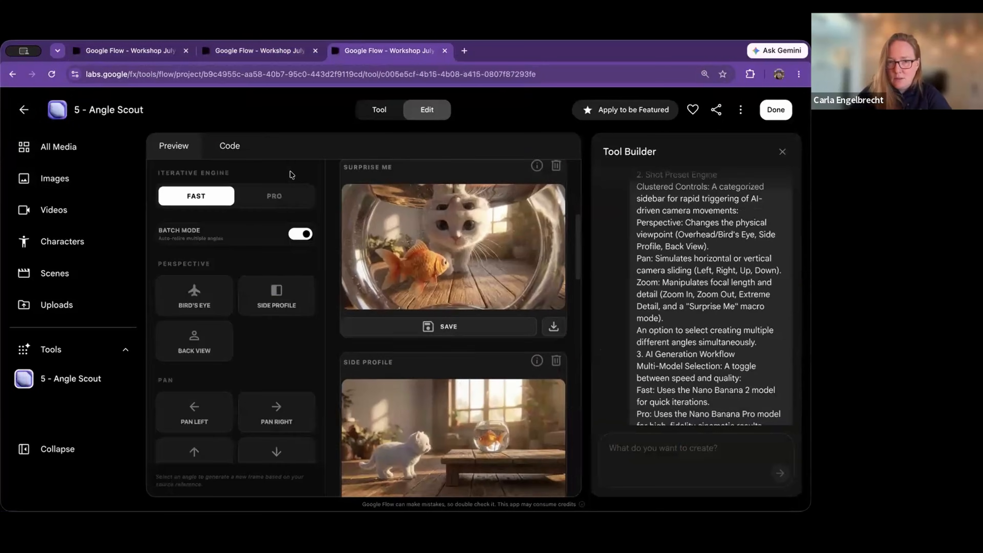
pyautogui.hotkey('ctrl', 'shift', 'Tab')
pyautogui.hotkey('ctrl', 'shift', 'Tab')
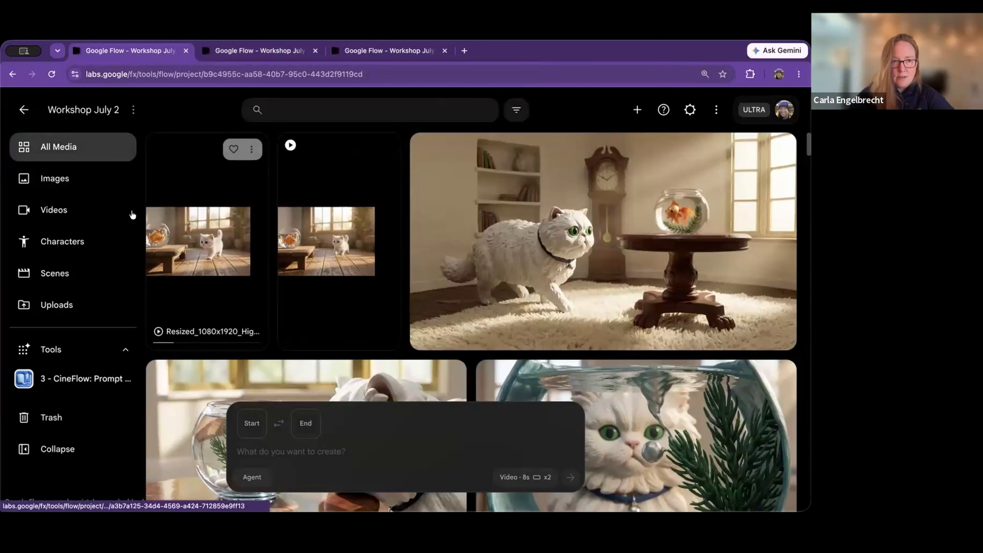
pyautogui.click(252, 477)
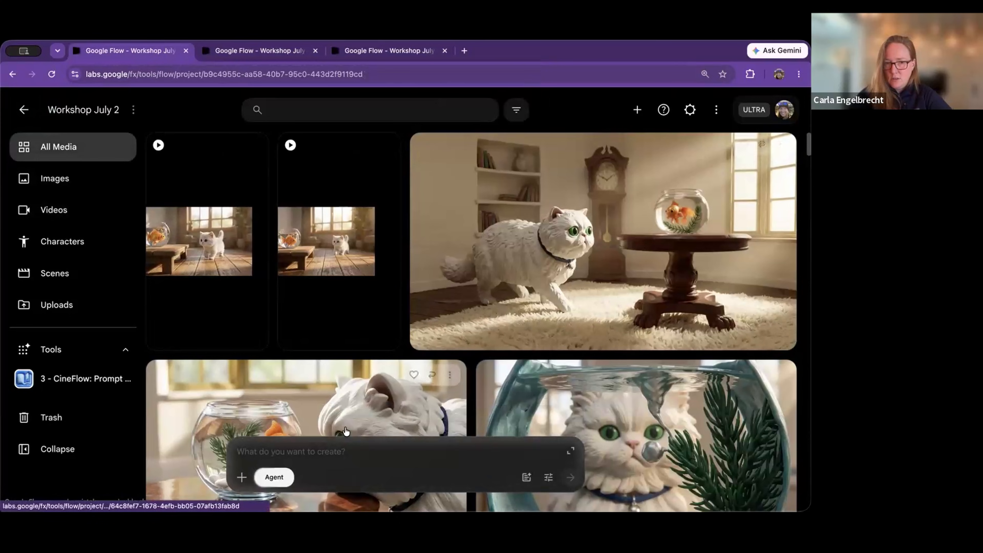
pyautogui.click(569, 451)
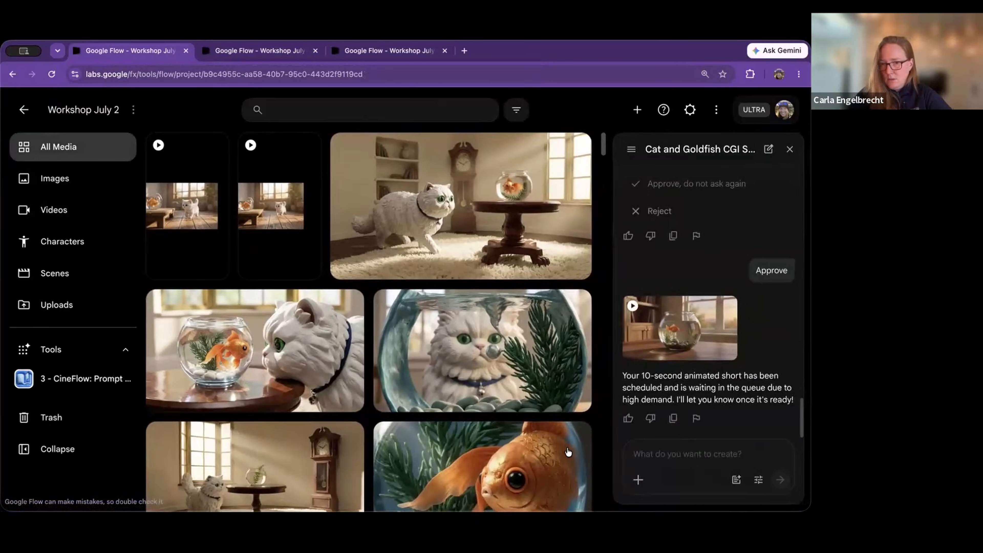
# View the agent's 10-second animated short, scrub back to about 00:09:05 in its sunset ending, and return to the project
pyautogui.click(676, 321)
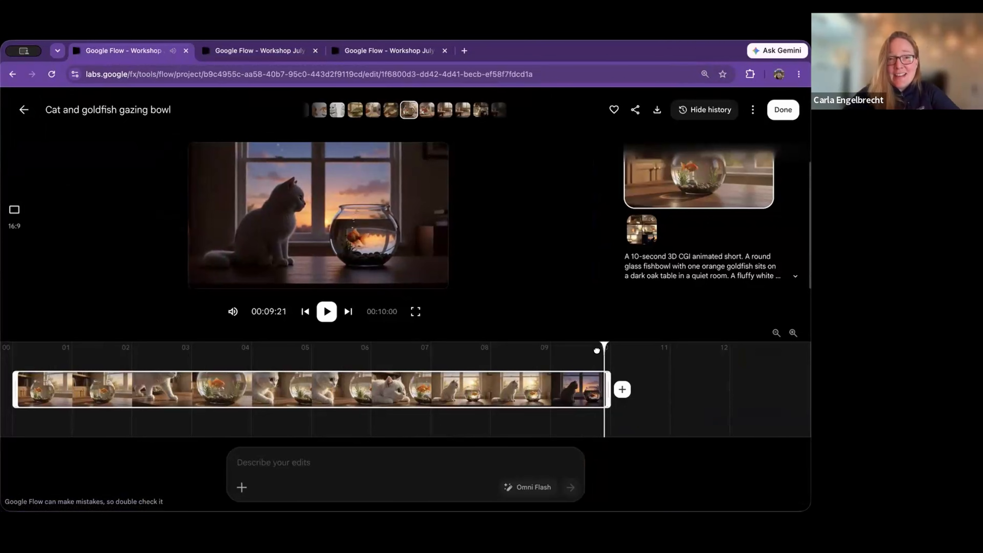
pyautogui.moveTo(597, 347); pyautogui.dragTo(563, 388)
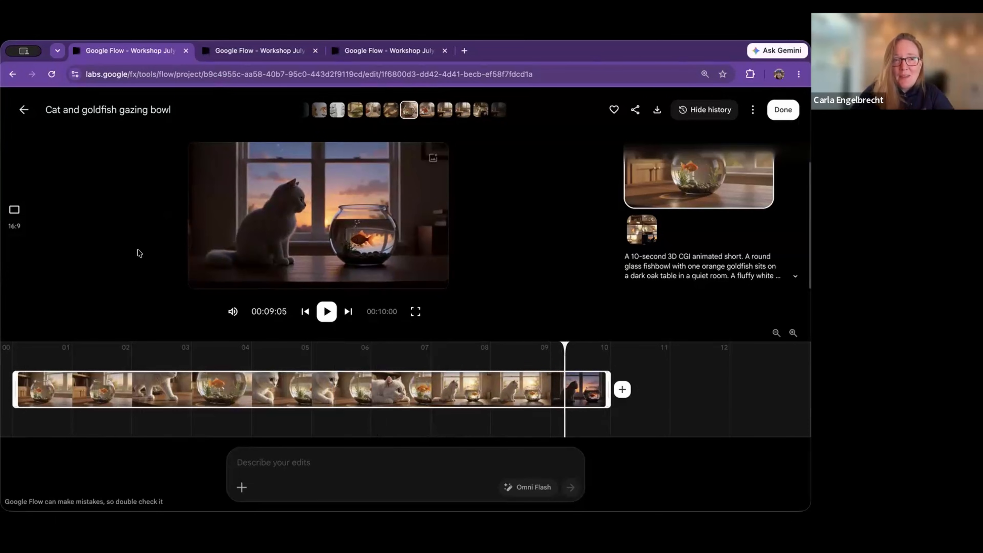
pyautogui.click(24, 110)
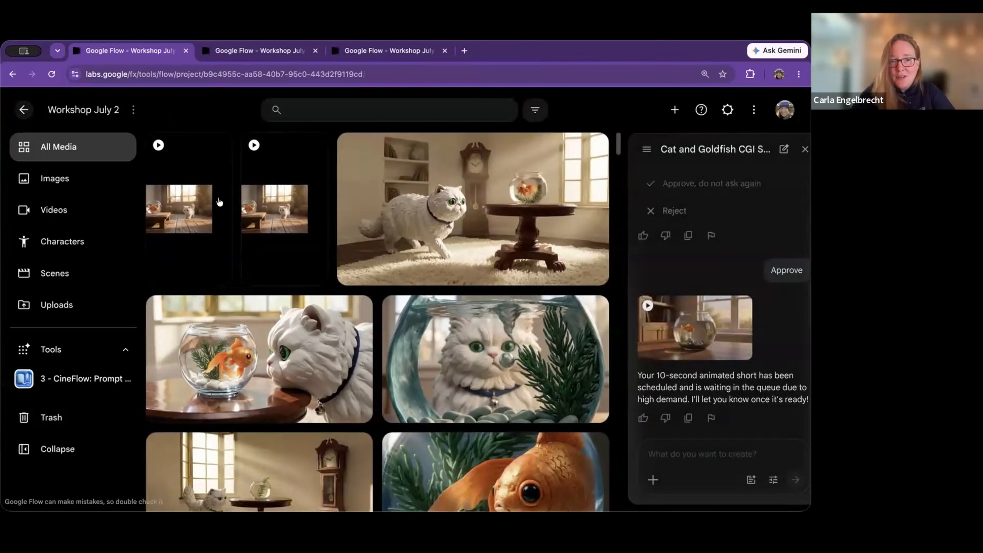